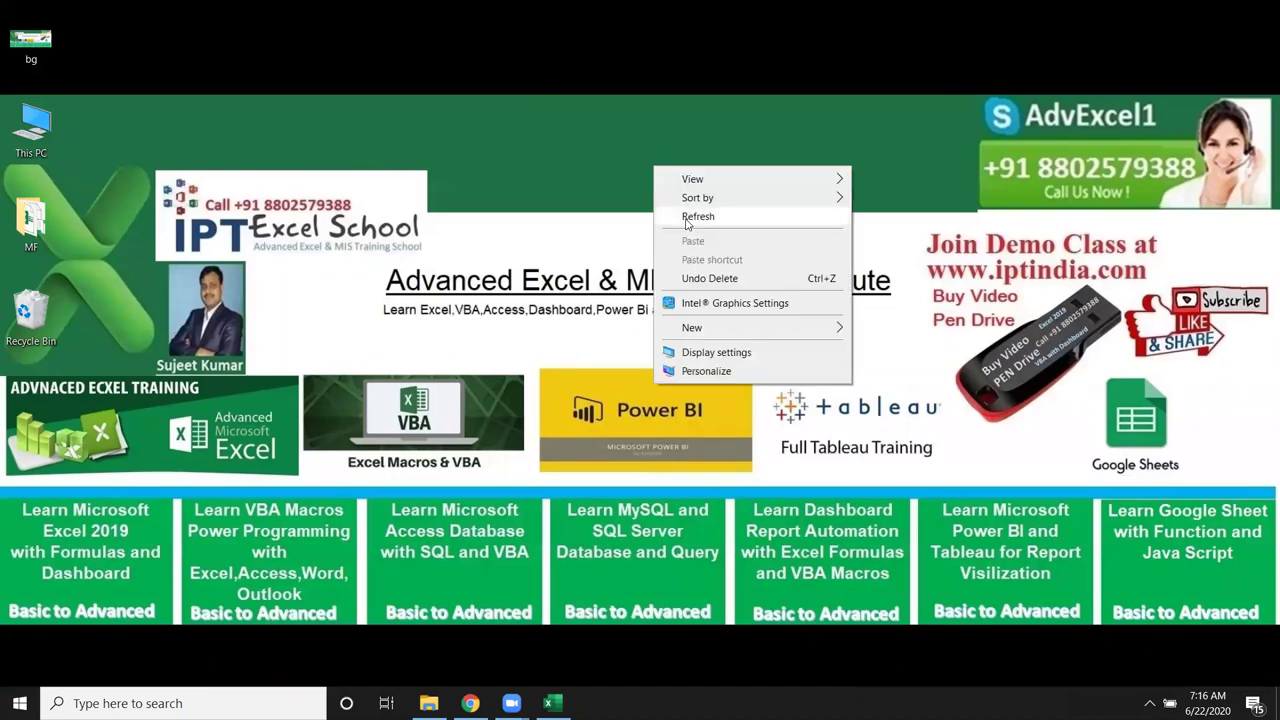
Refresh the Windows desktop and bring the blank Book1 workbook back to the front.
left_click(695, 218)
left_click(558, 694)
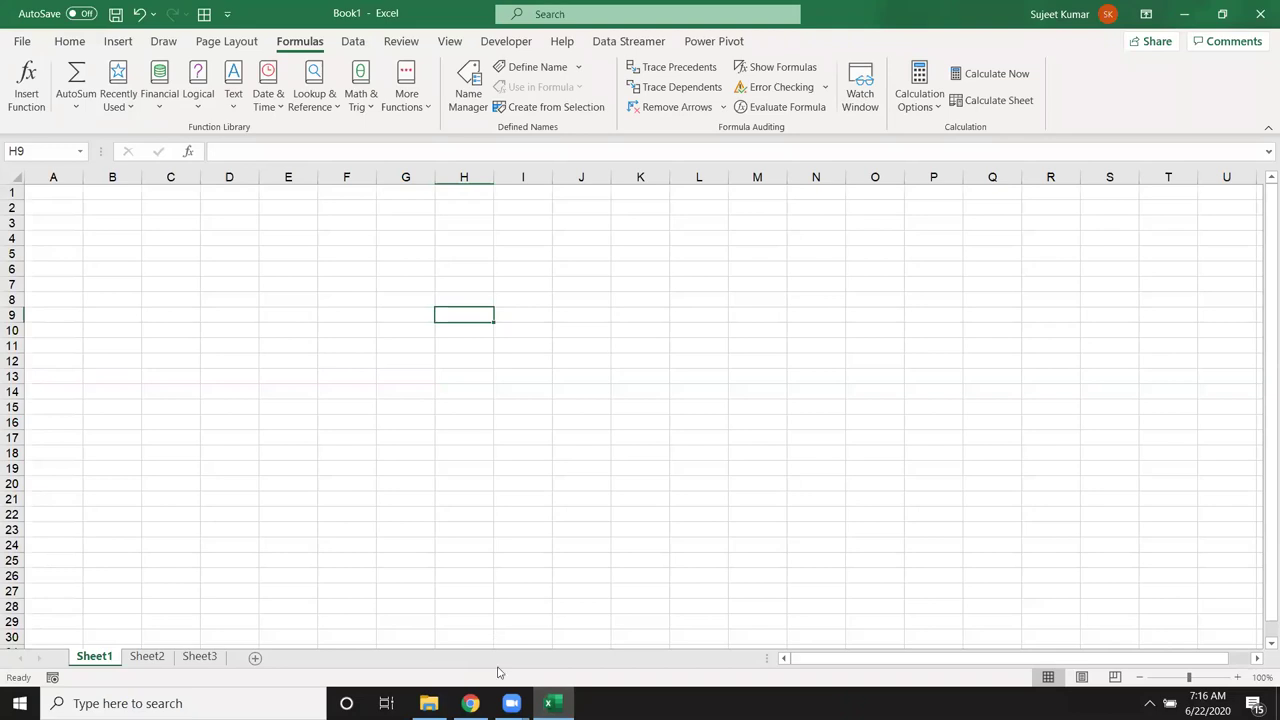
left_click(362, 108)
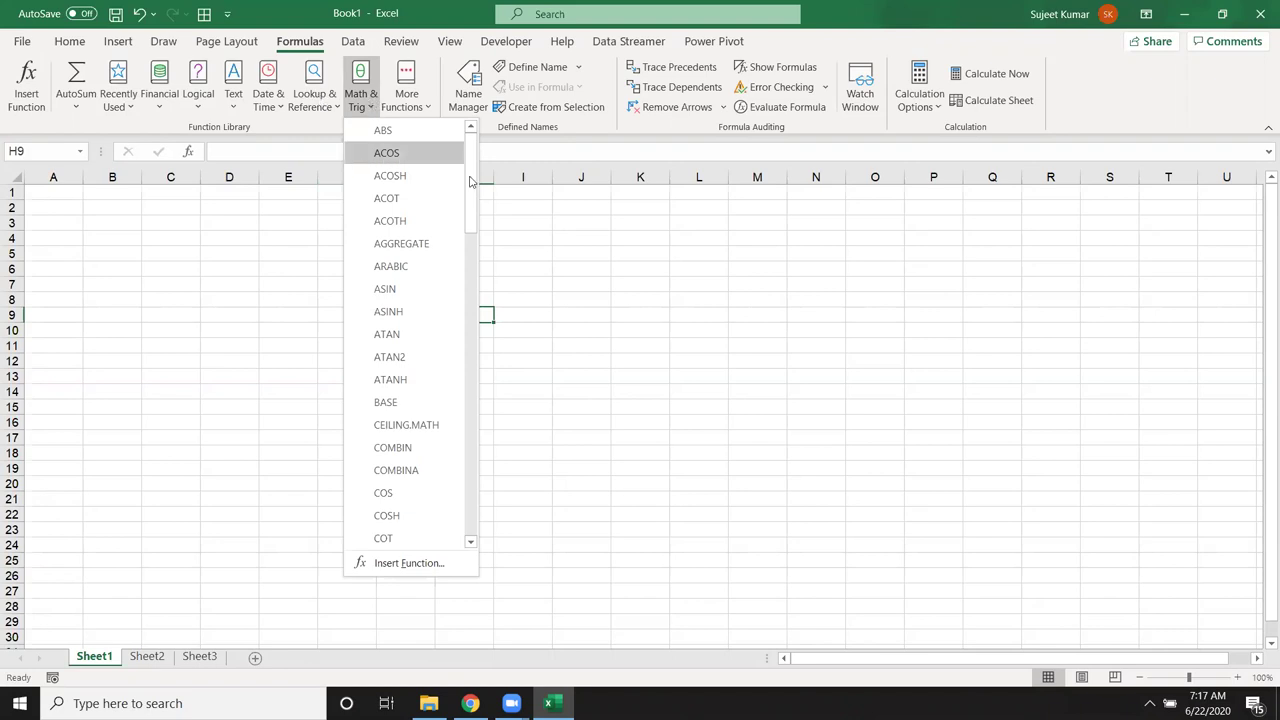
mouse_move(469, 188)
left_mouse_down()
mouse_move(488, 370)
mouse_move(503, 177)
left_mouse_up()
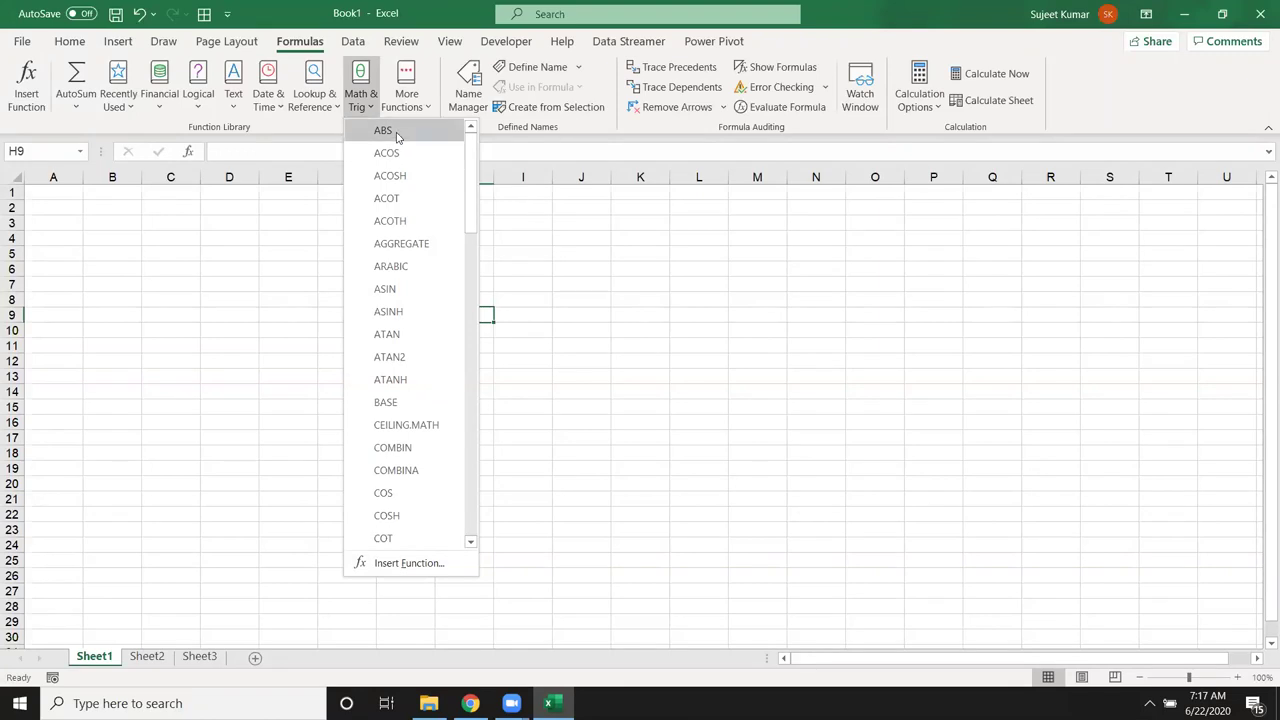
left_click(94, 227)
left_click(94, 227)
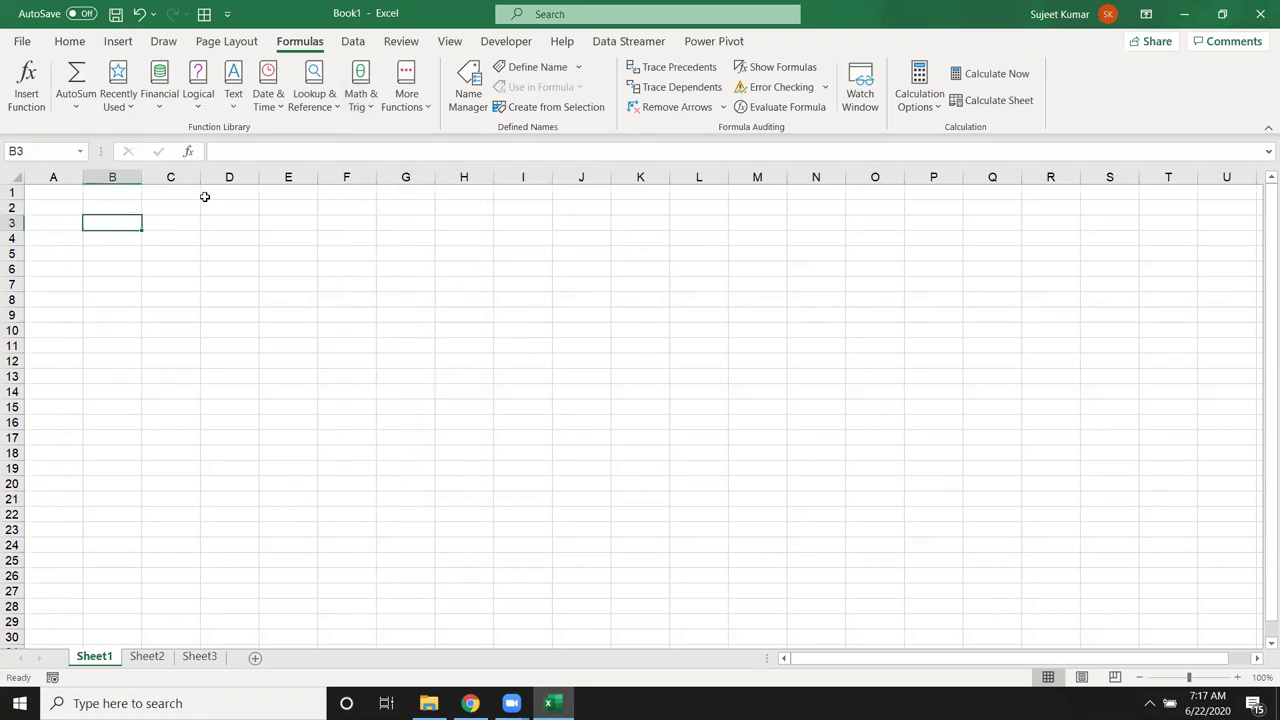
Enter -852, 365, 25, 6562 and -521 into cells B3 through B7.
type("-852")
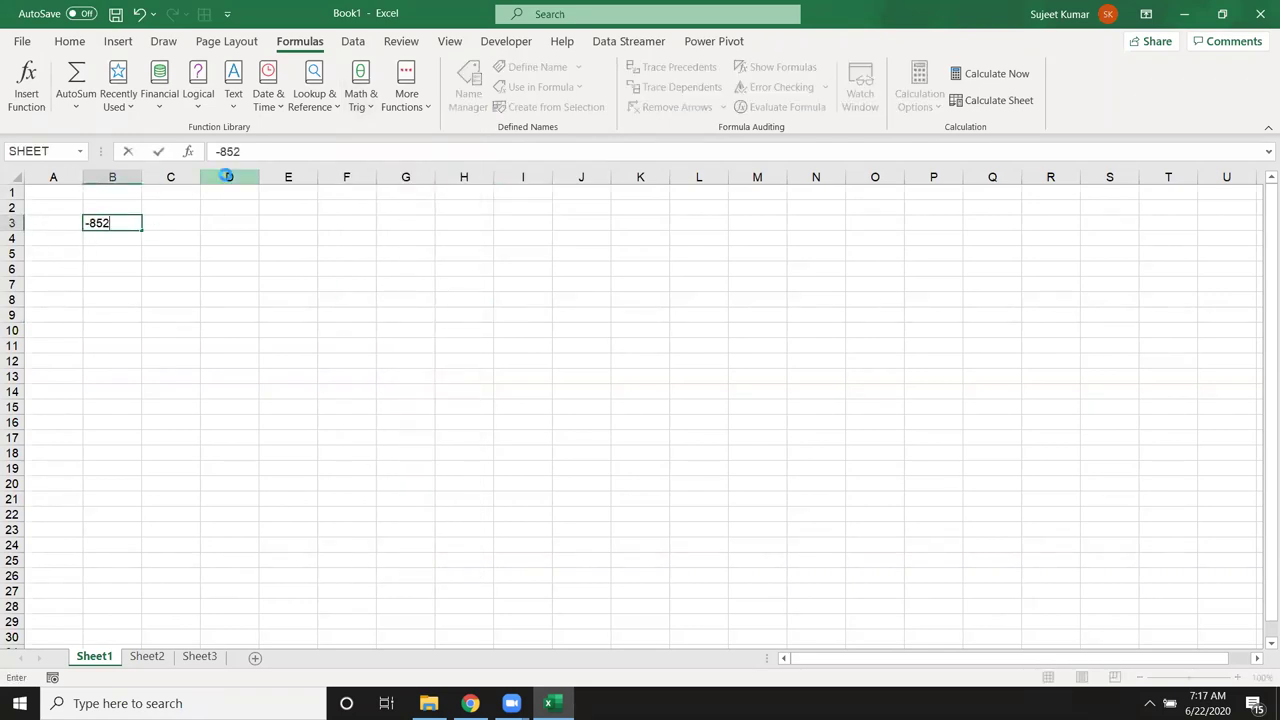
key("Return")
type("365")
key("Return")
type("25")
key("Return")
type("6562")
key("Return")
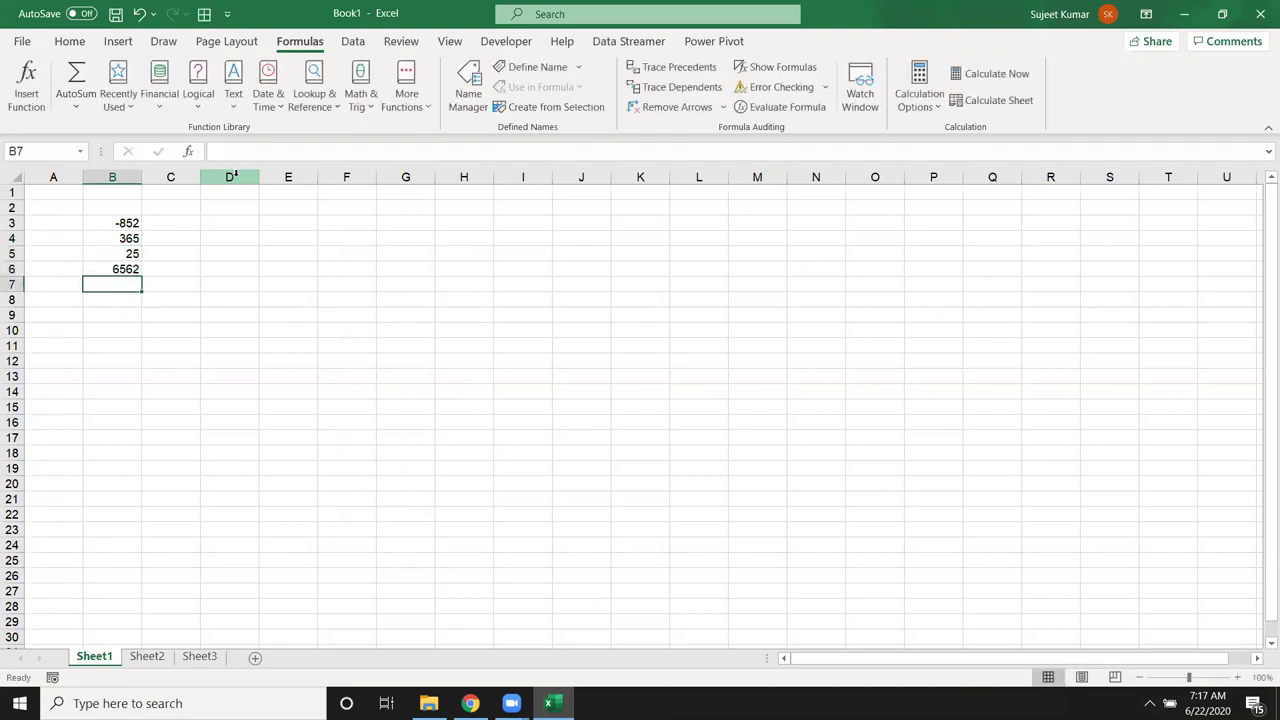
type("-521")
key("Return")
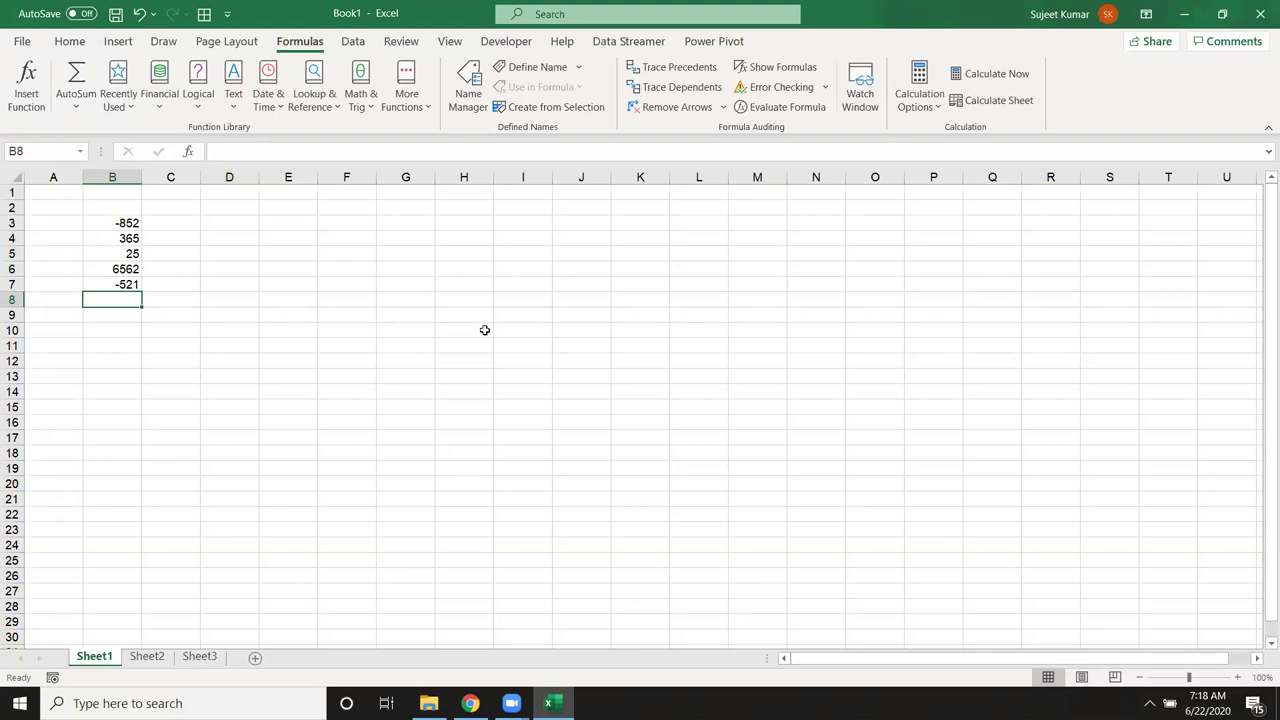
left_click(311, 261)
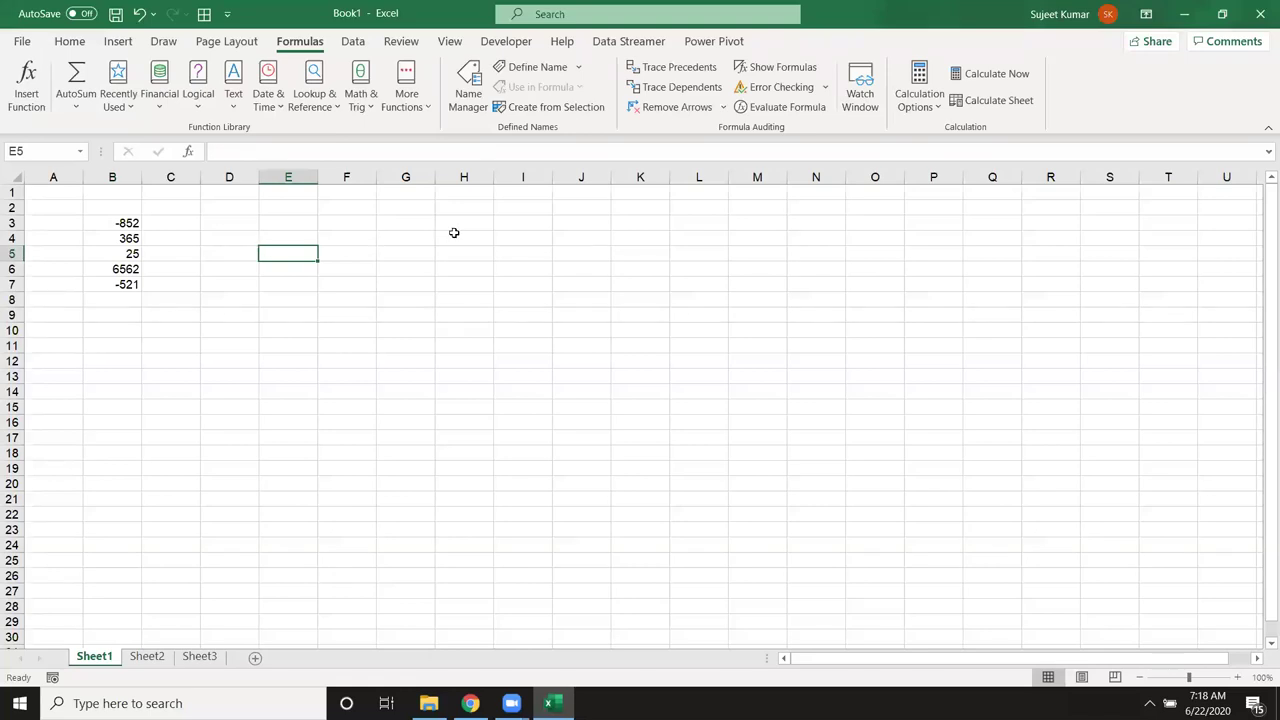
type("125")
key("BackSpace")
key("BackSpace")
key("BackSpace")
type("-125")
key("Return")
key("Up")
key("Right")
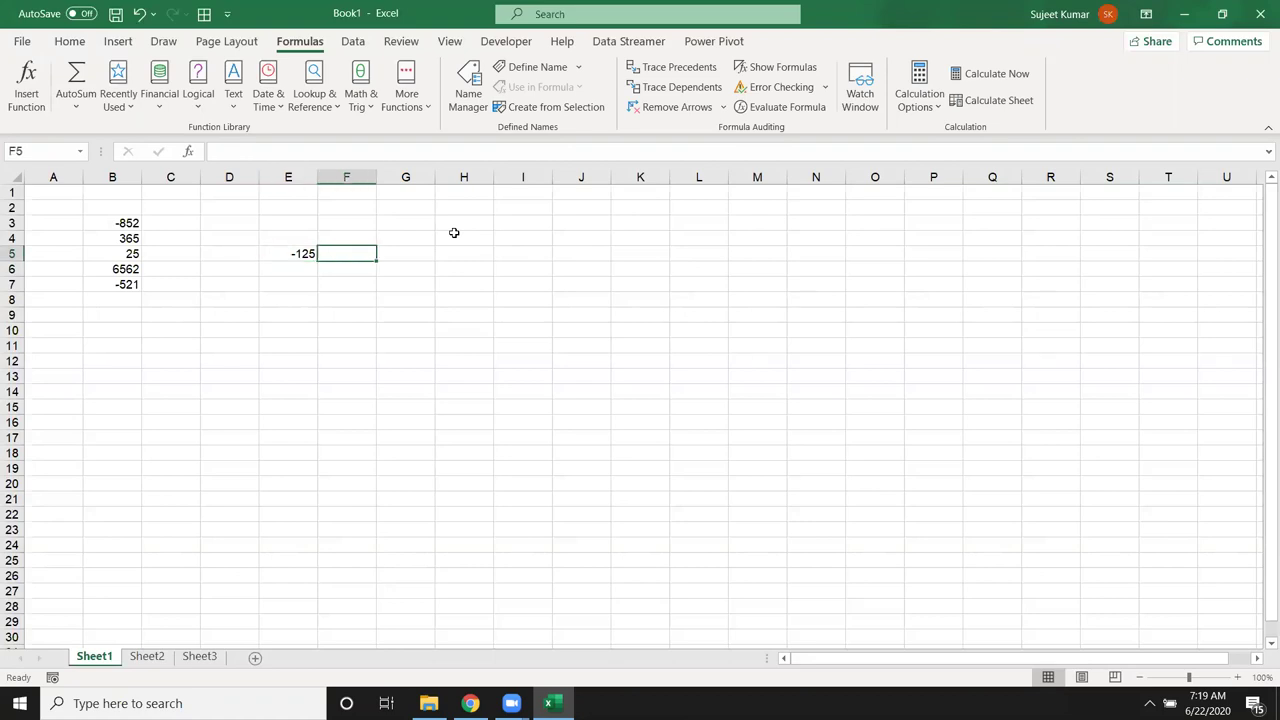
type("-")
key("Left")
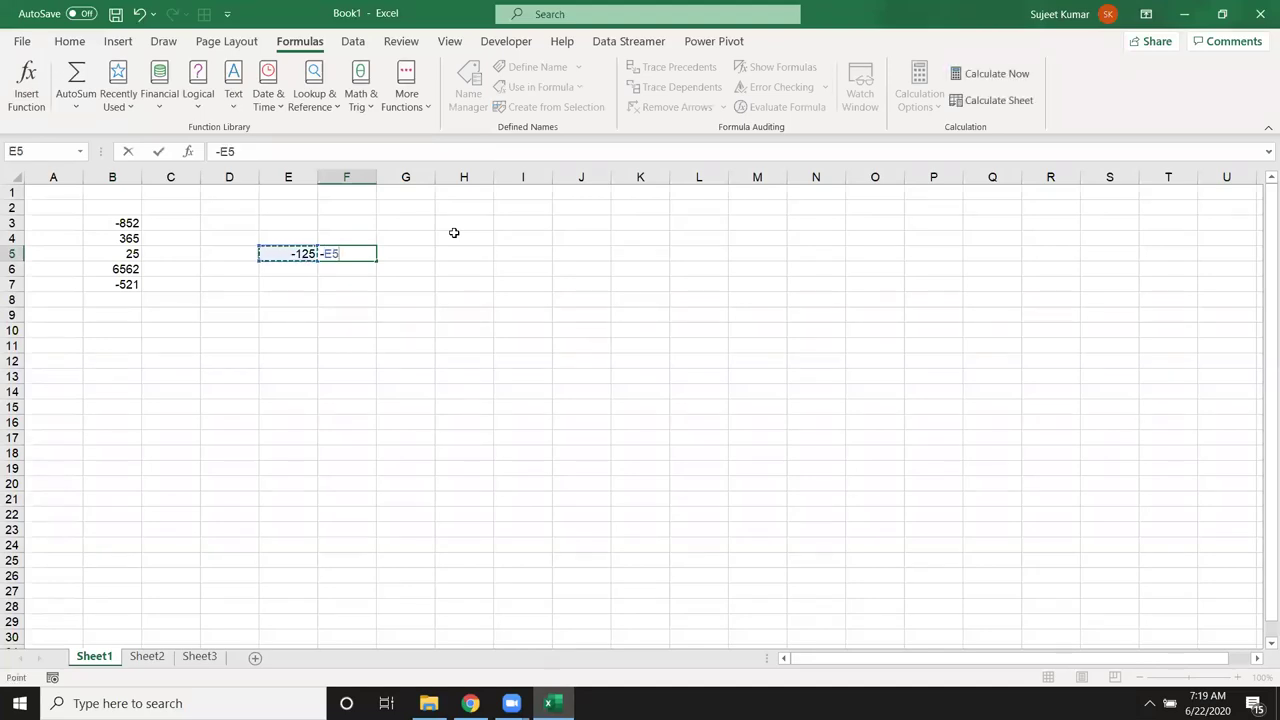
key("Return")
key("Up")
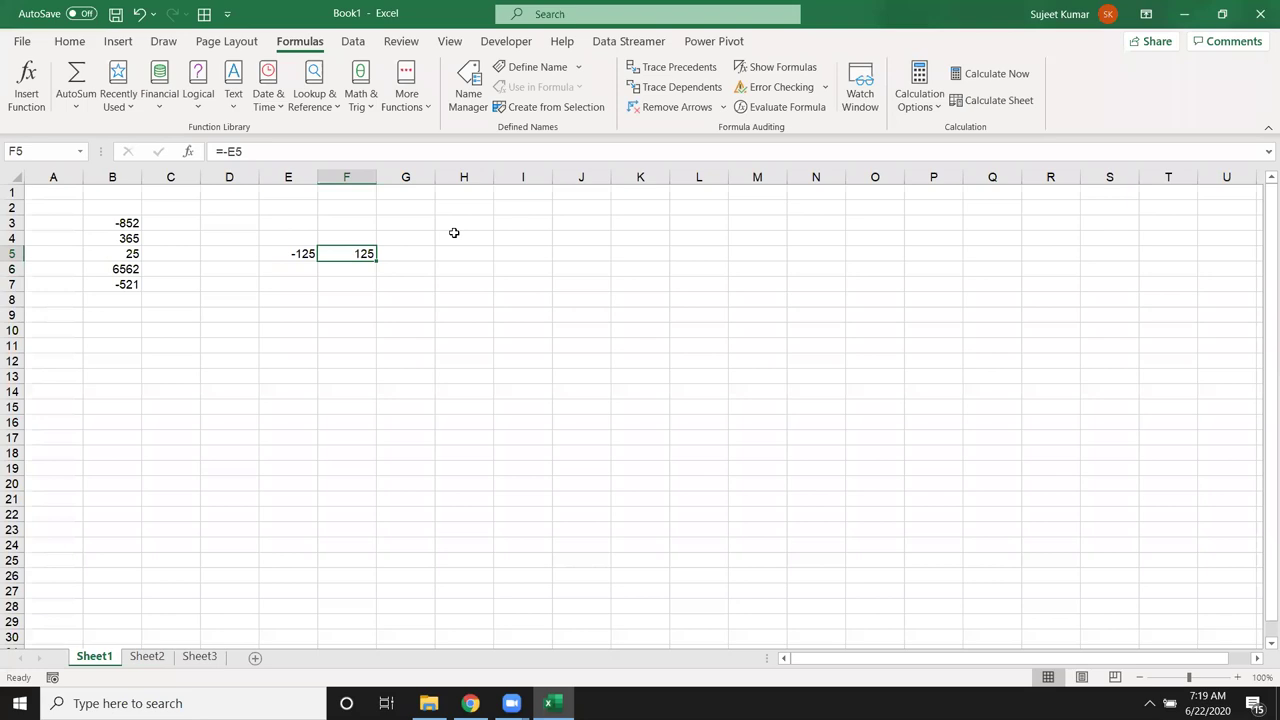
key("Left")
type("15")
key("Return")
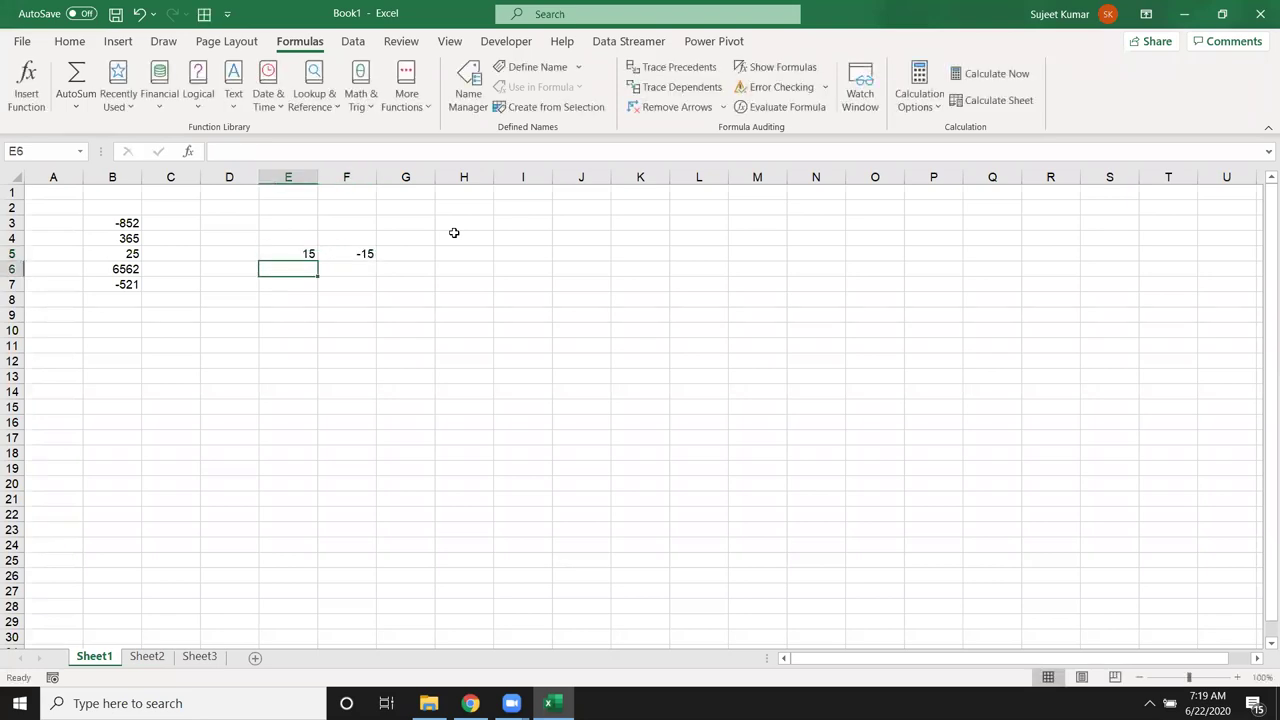
key("Up")
key("shift+Right")
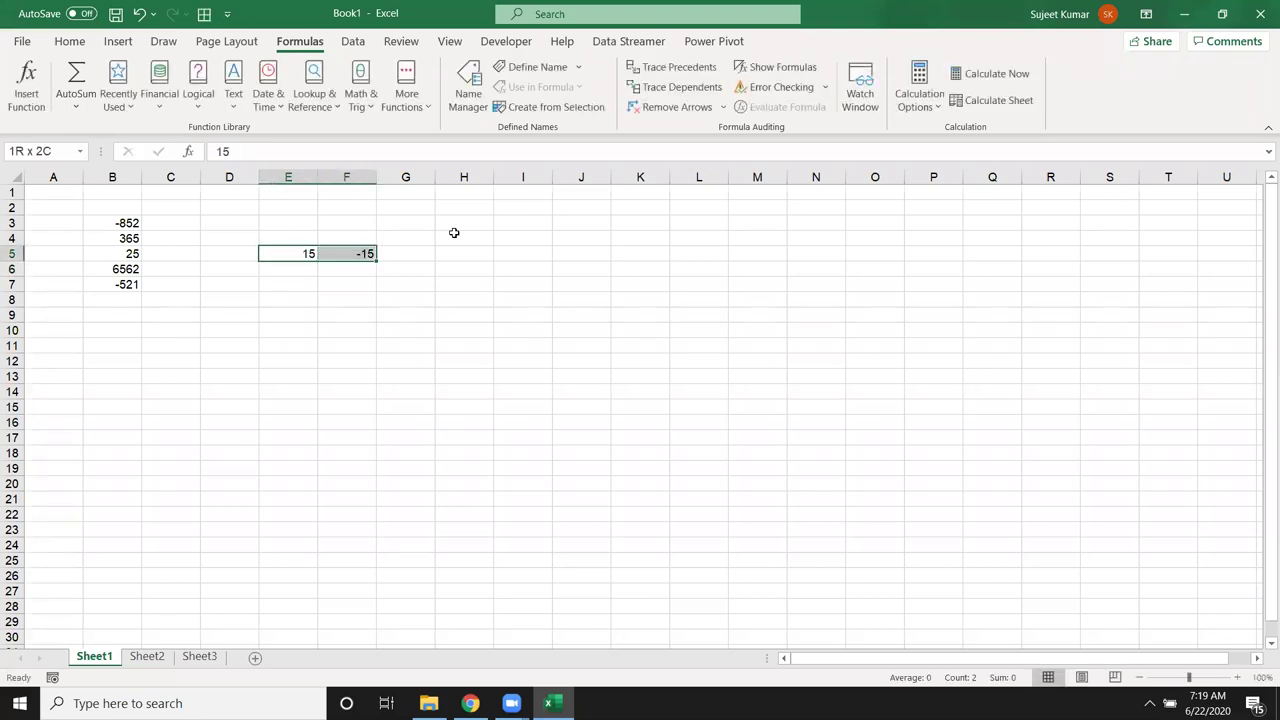
key("Delete")
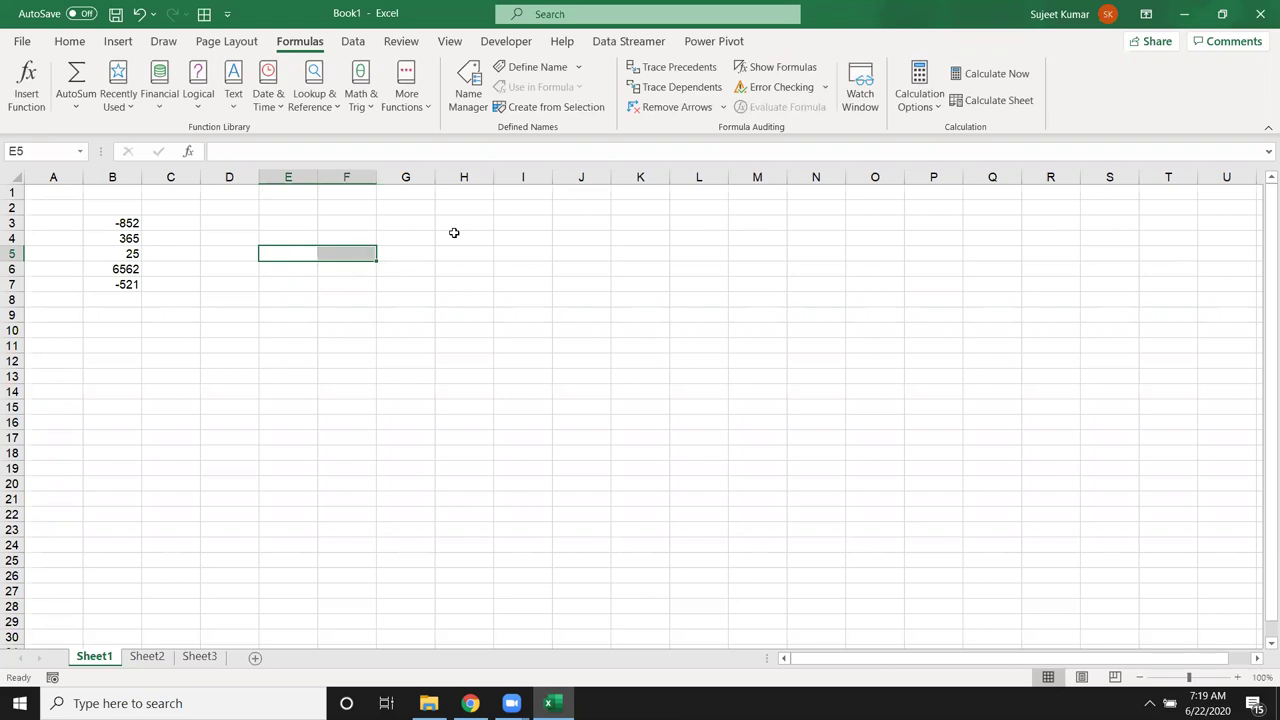
key("Left")
key("Left")
key("Up")
key("Up")
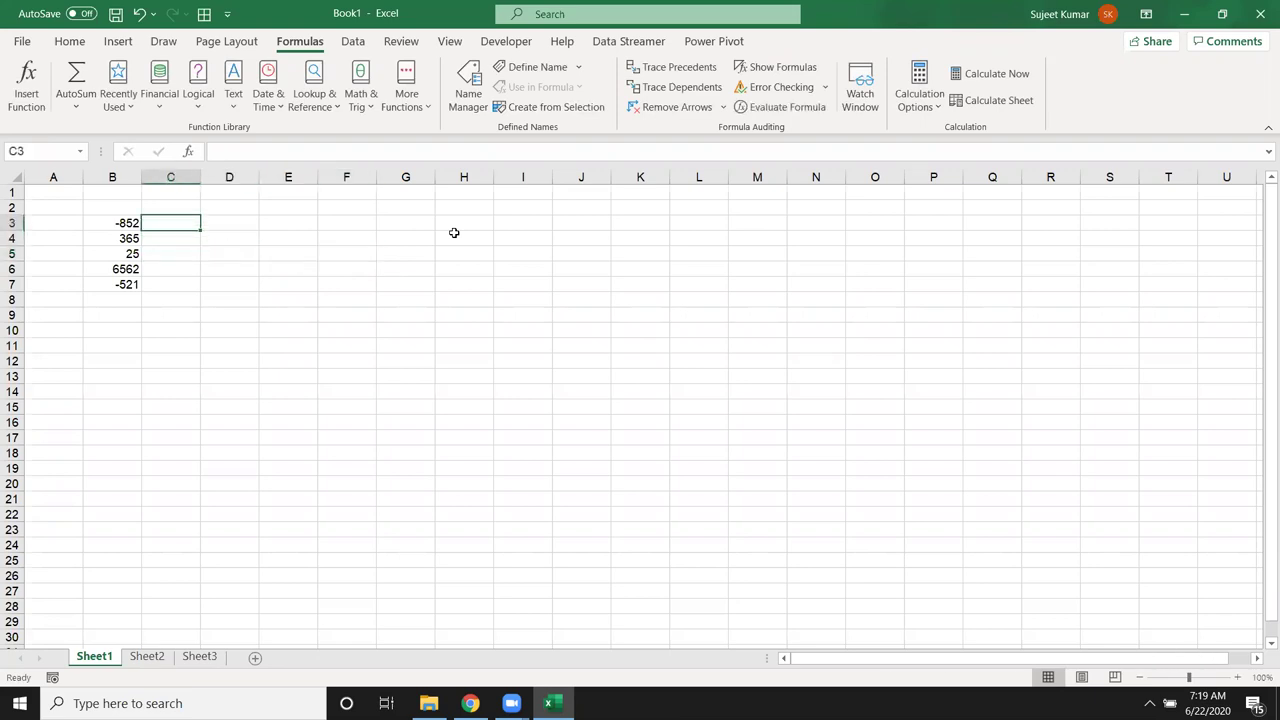
Enter =ABS(B3) in C3 and fill it down to C7.
type("=")
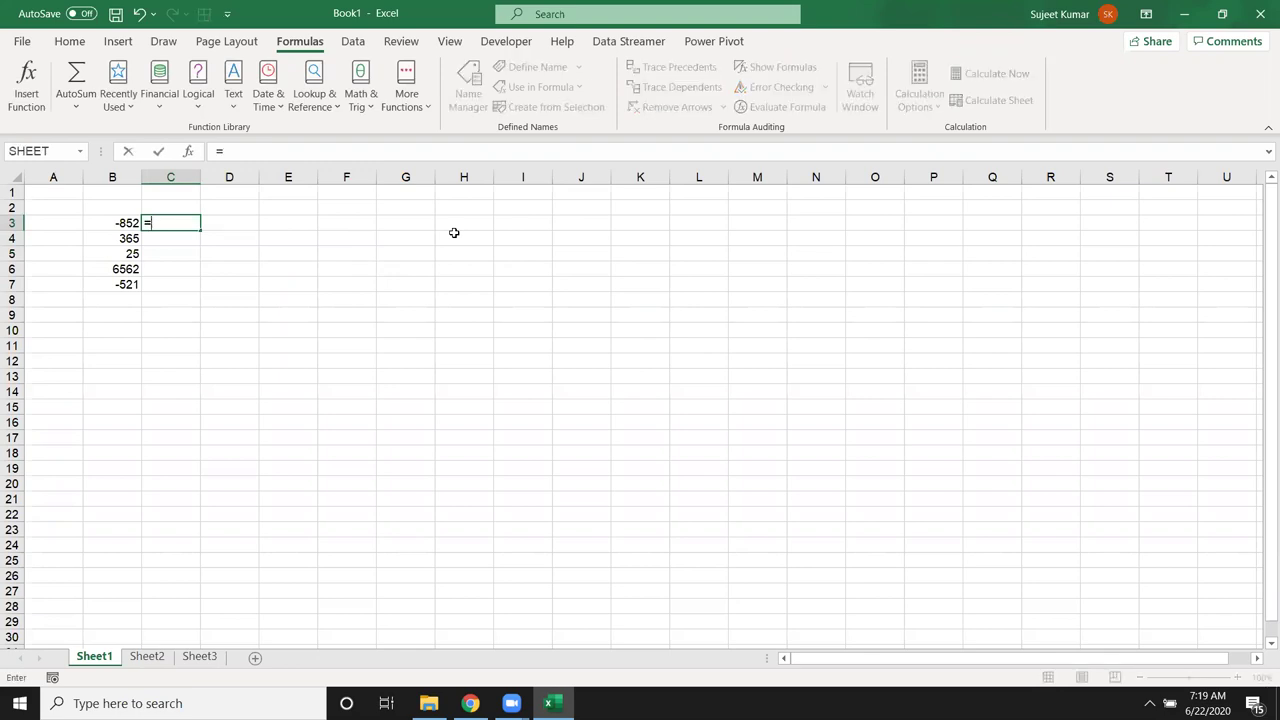
type("abs")
key("Tab")
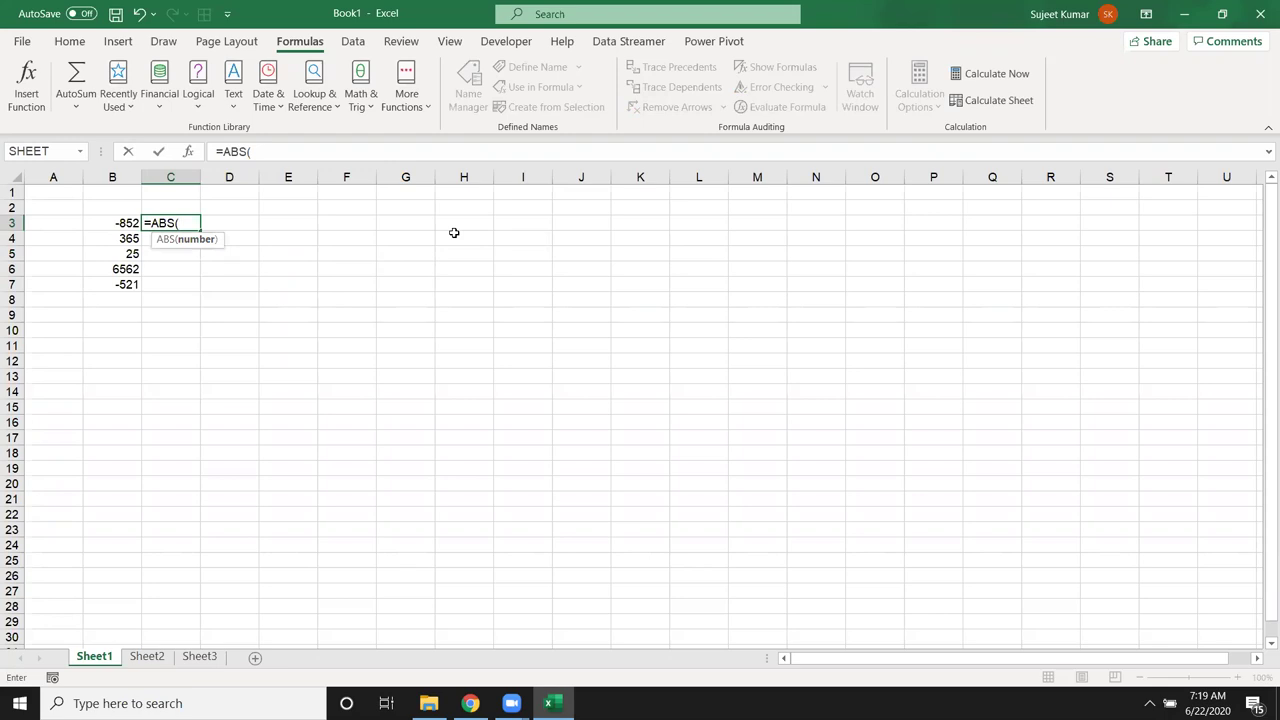
key("Left")
type(")")
key("Return")
key("Up")
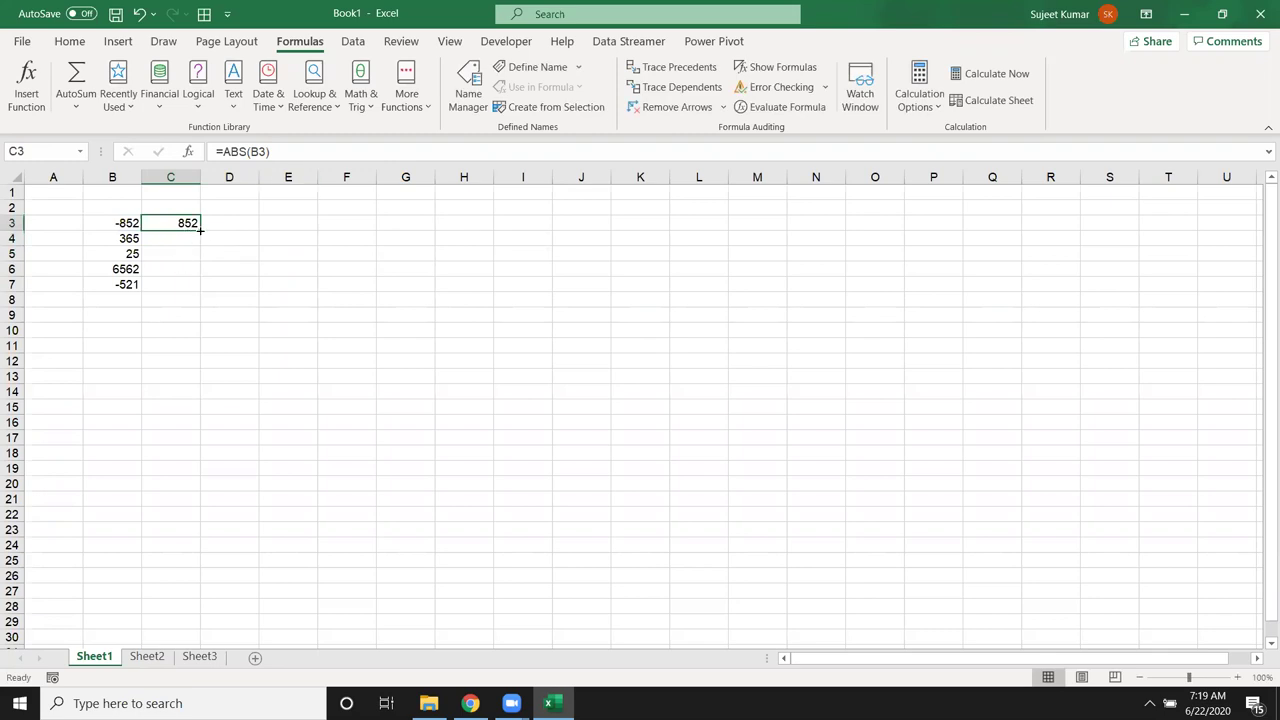
double_click(200, 229)
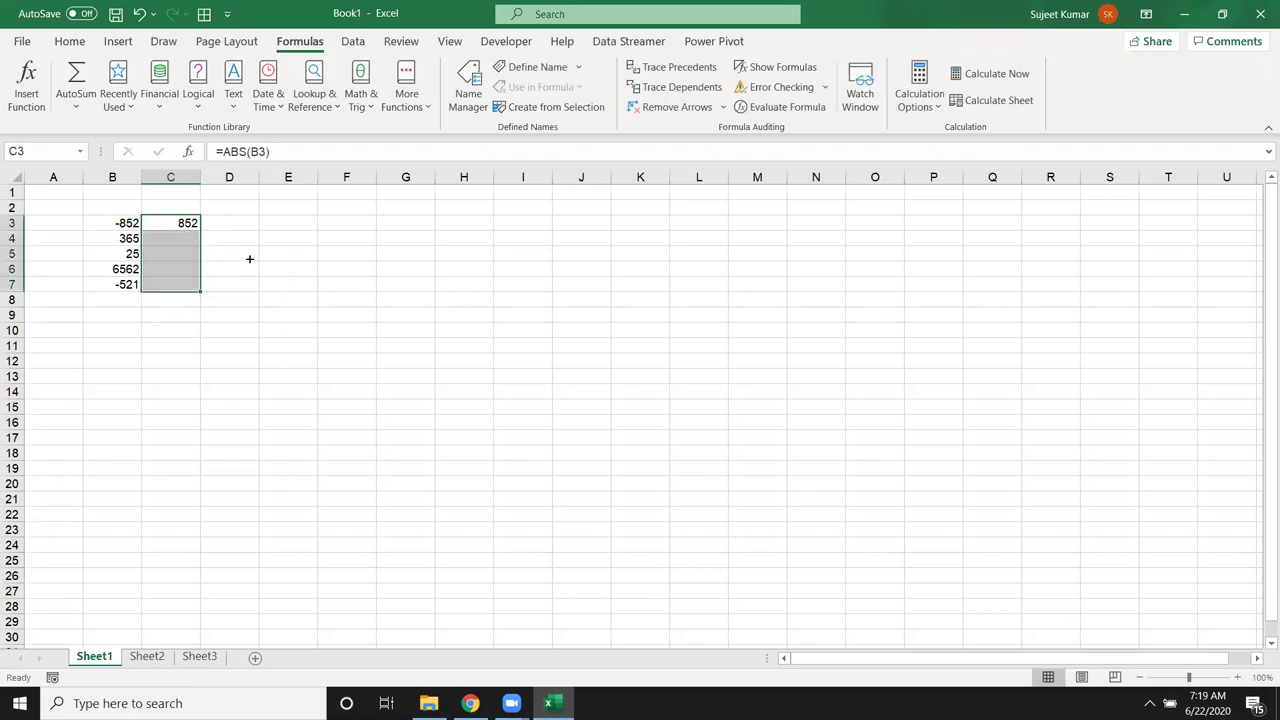
Compare the B values with the ABS results 852, 365, 25, 6562 and 521.
left_click(102, 223)
left_click(182, 224)
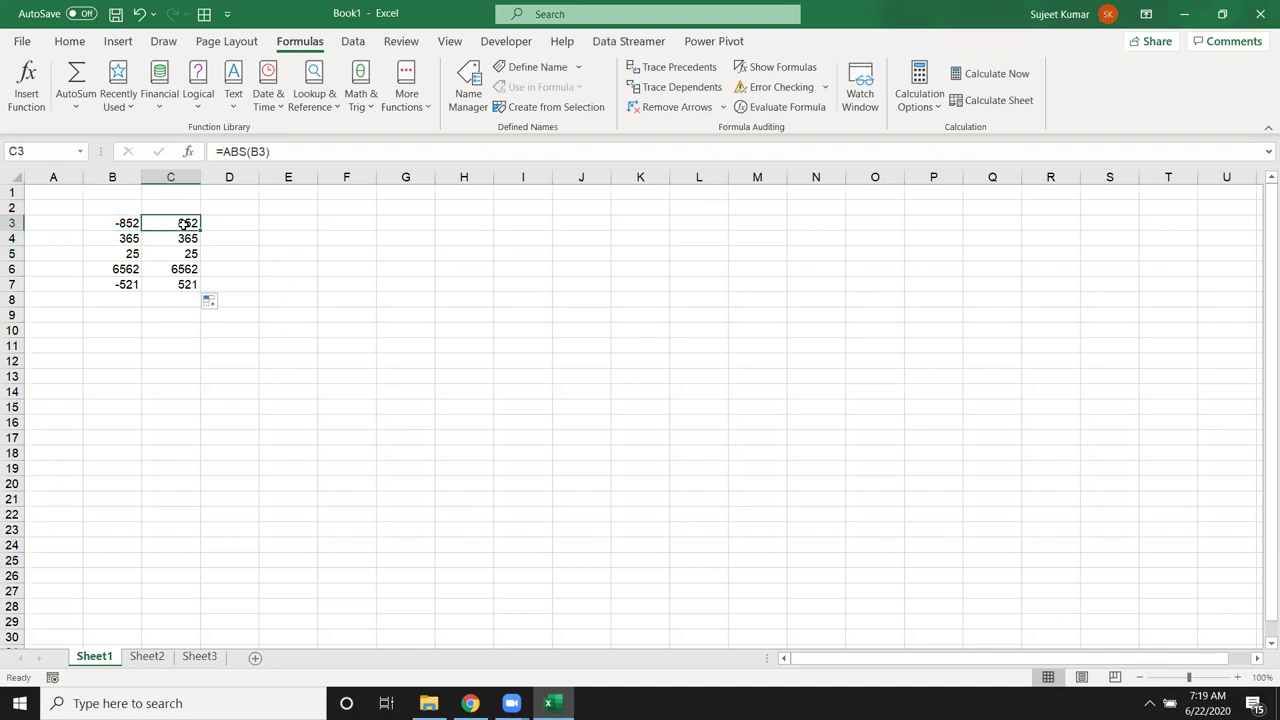
left_click_drag(176, 238, 180, 268)
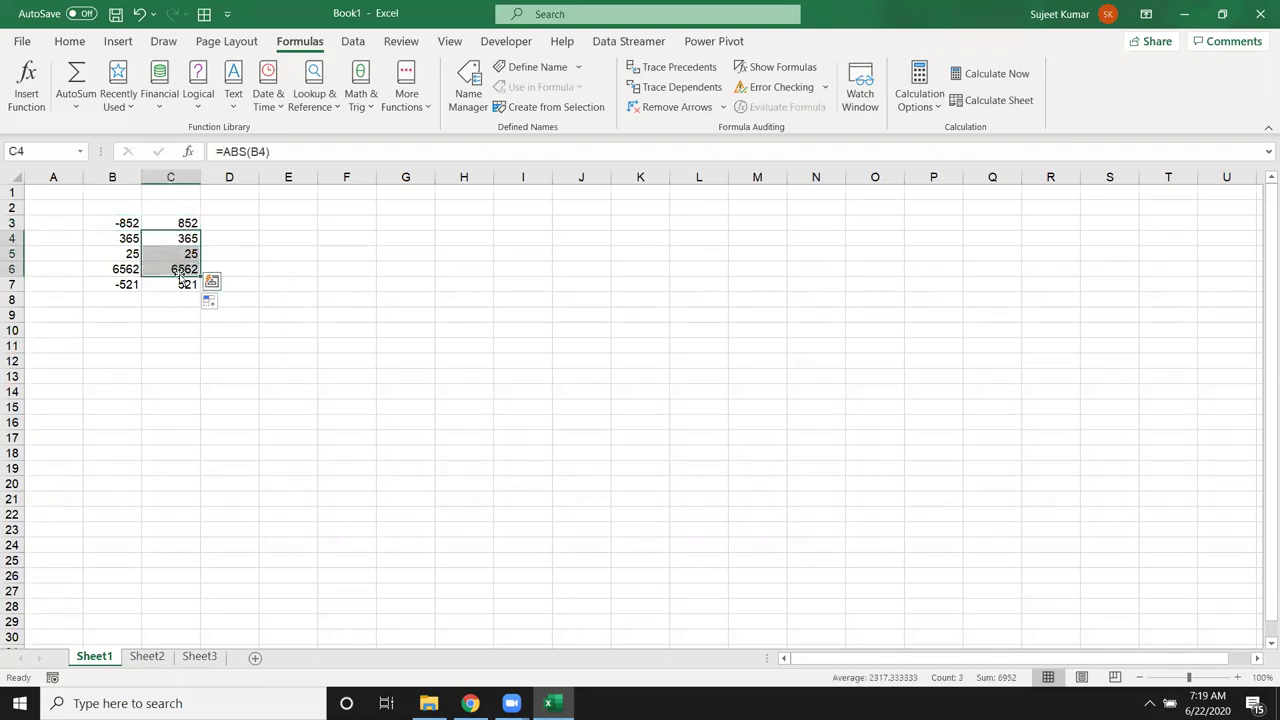
left_click(182, 284)
left_click(179, 298)
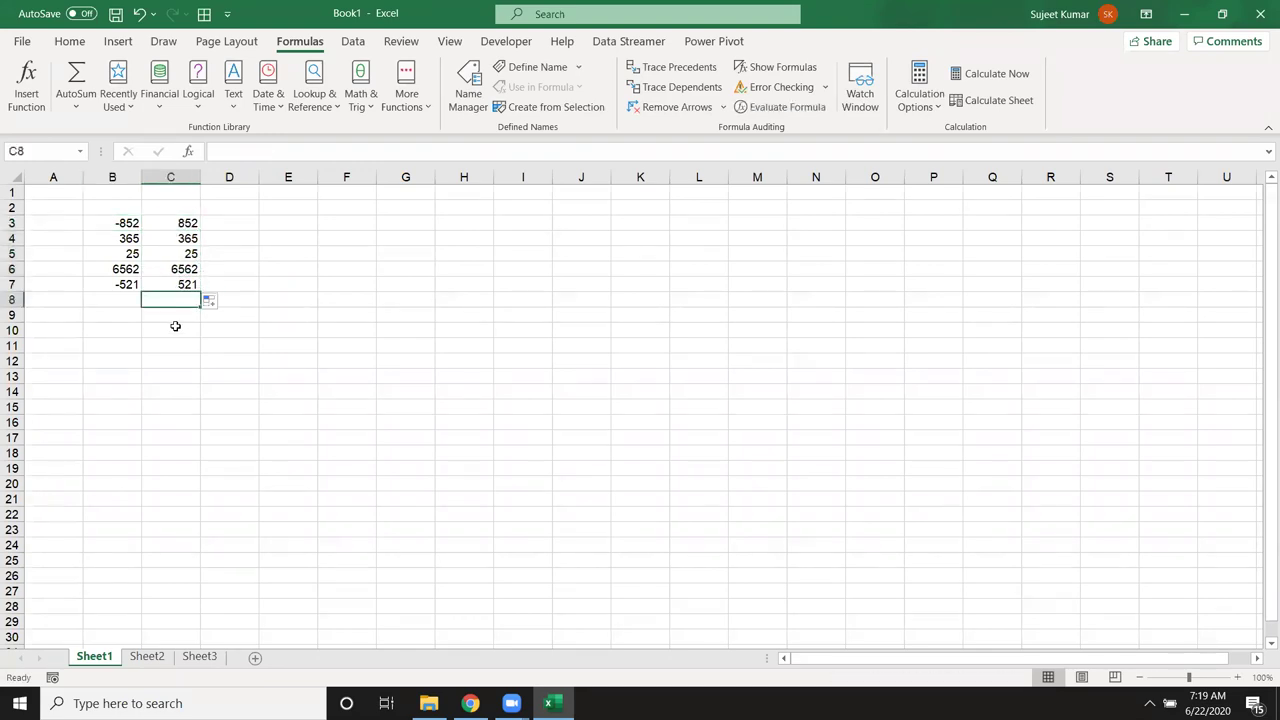
left_click(190, 253)
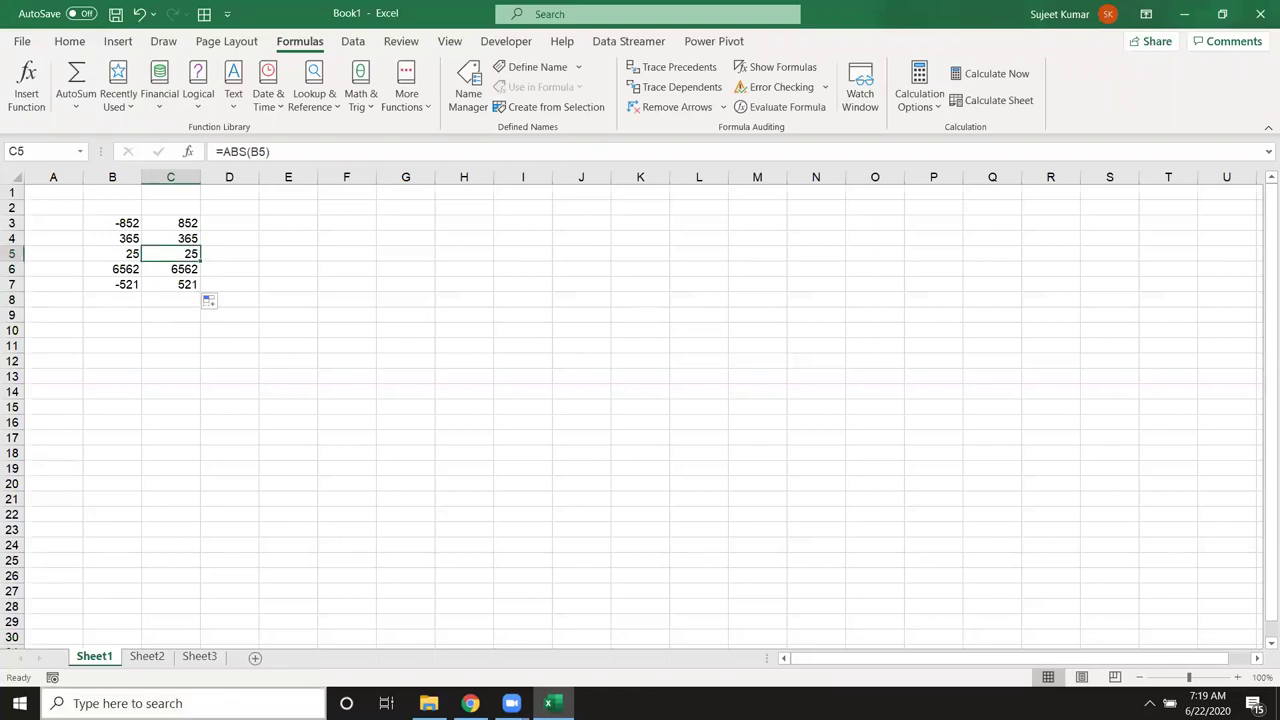
left_click(92, 323)
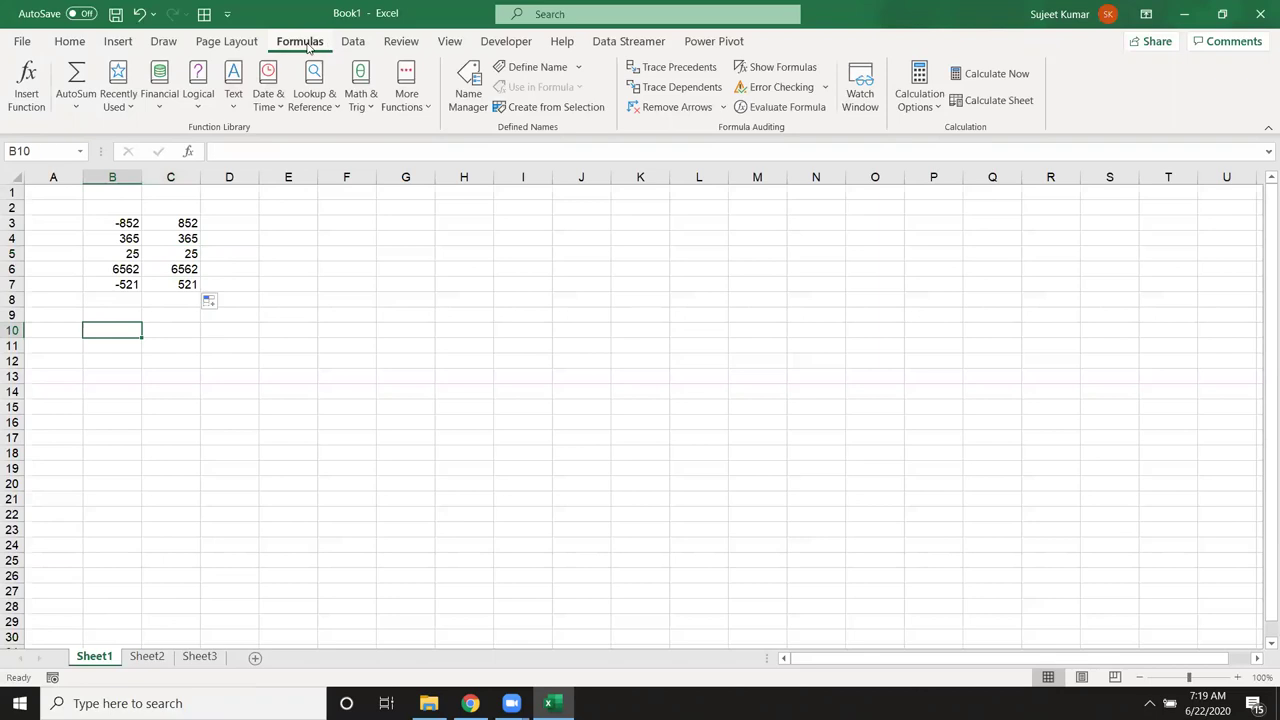
Browse the Lookup & Reference and Math & Trig function lists, then open the recent VLP workbook.
left_click(330, 110)
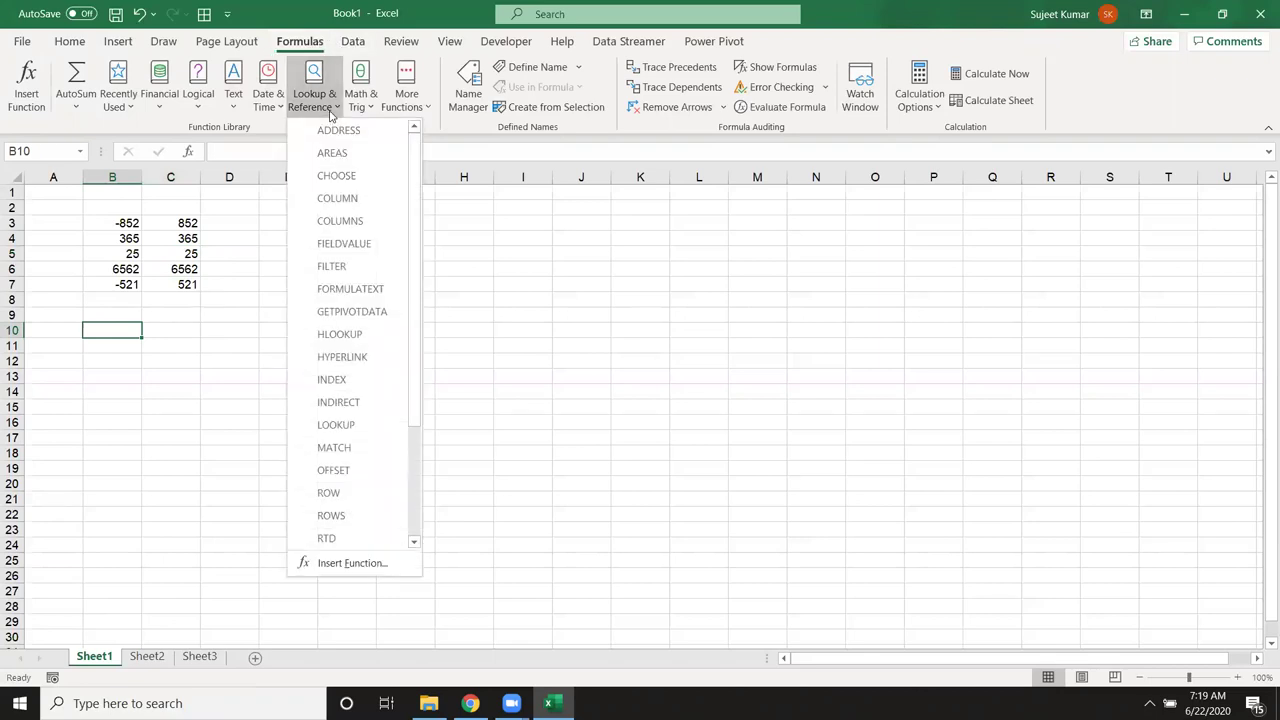
left_click(352, 102)
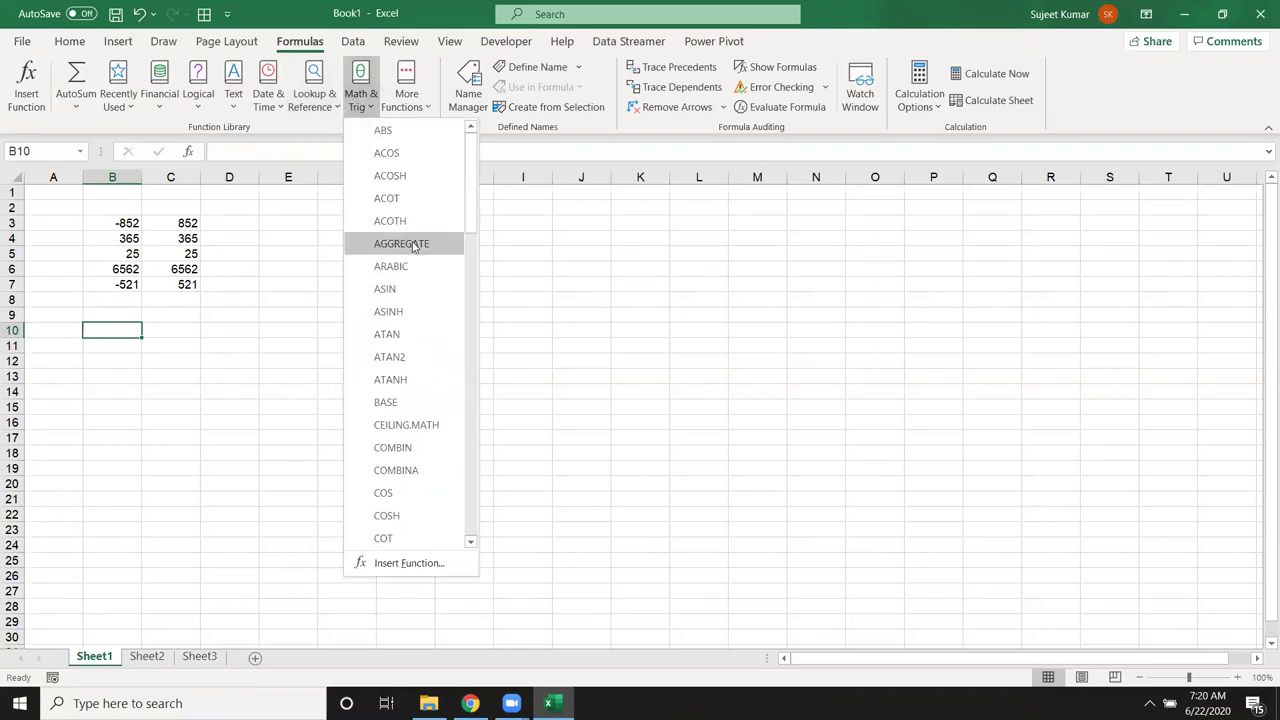
left_click(147, 372)
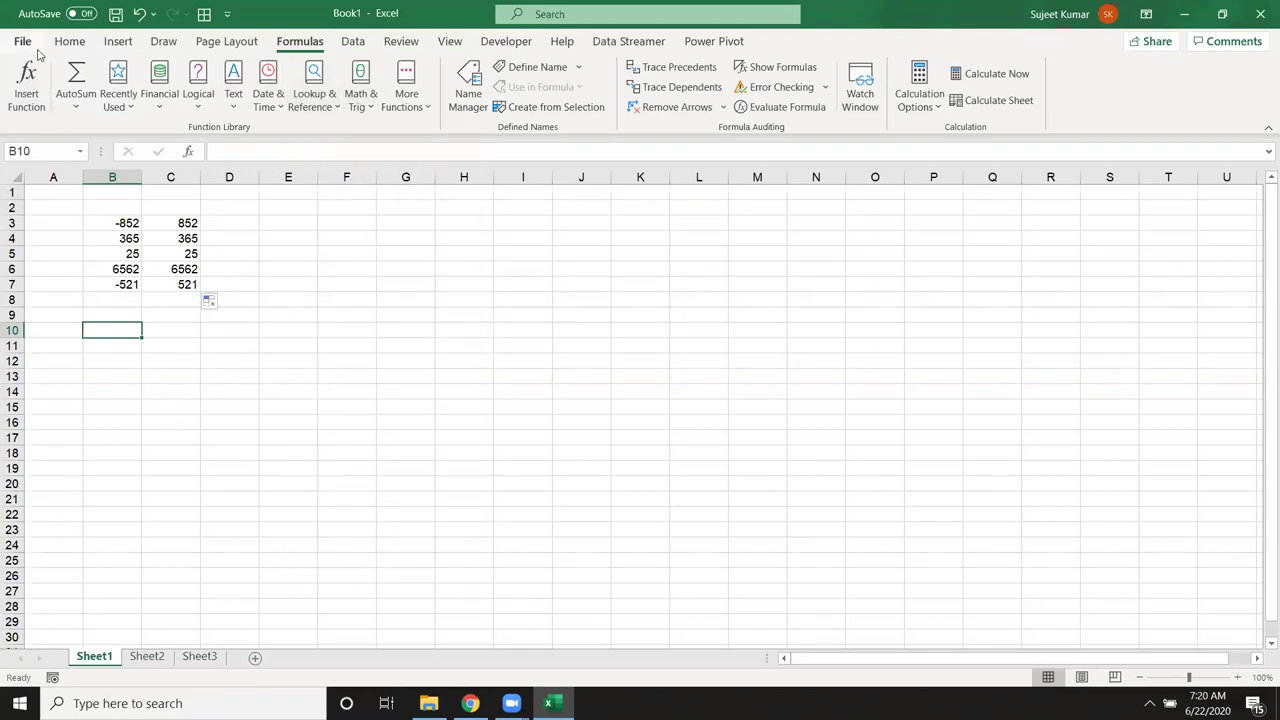
key("alt+f")
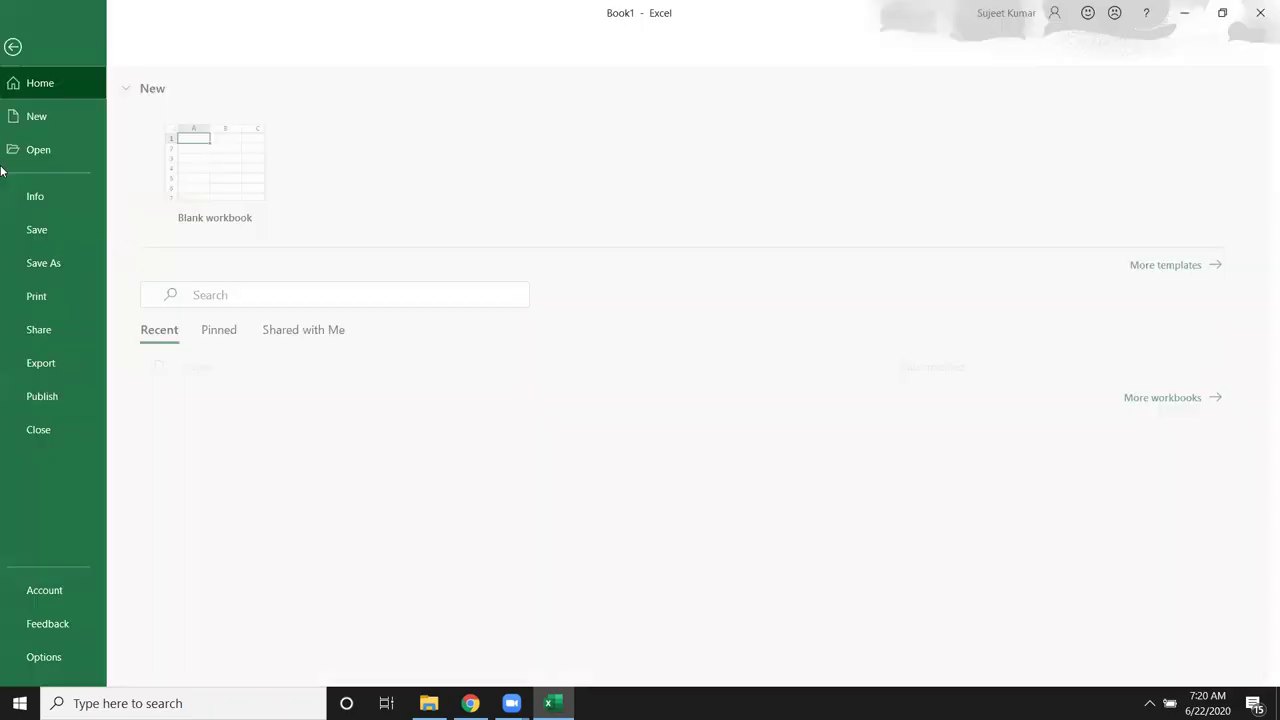
left_click(235, 412)
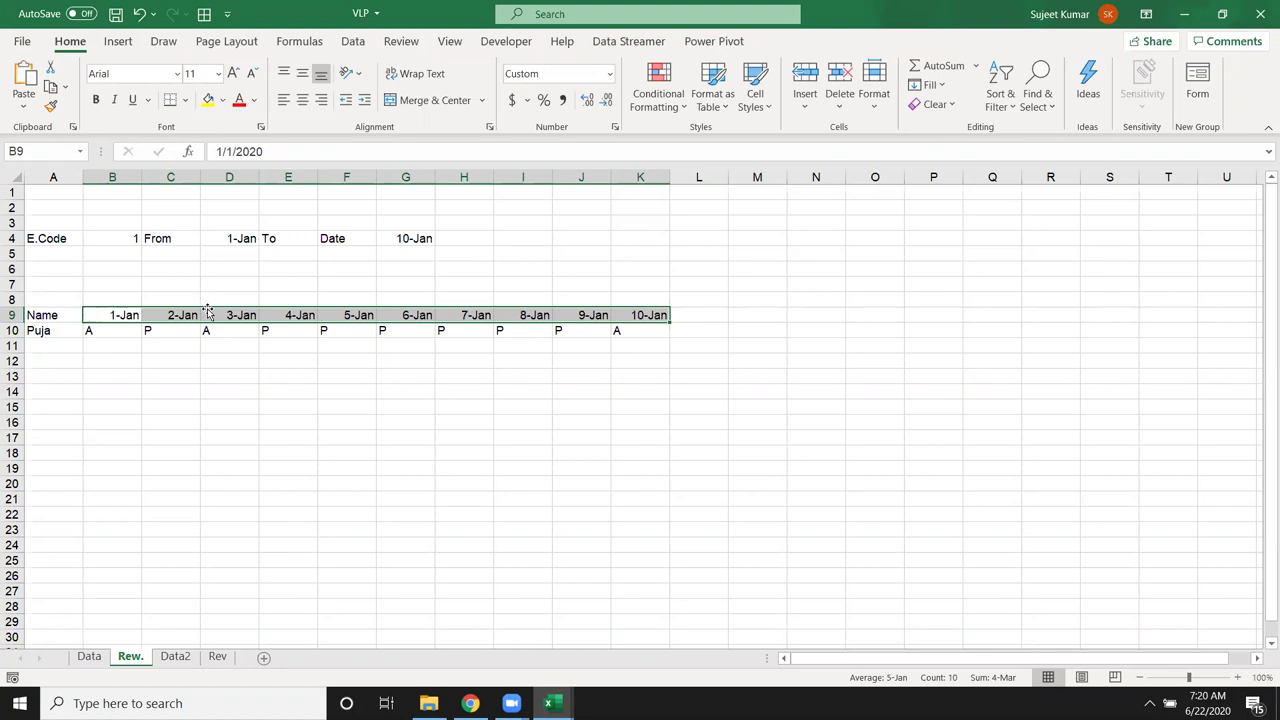
Look through the Data2, Rev and Data sheets, then return to Data2 and select E1.
left_click(172, 657)
left_click(128, 657)
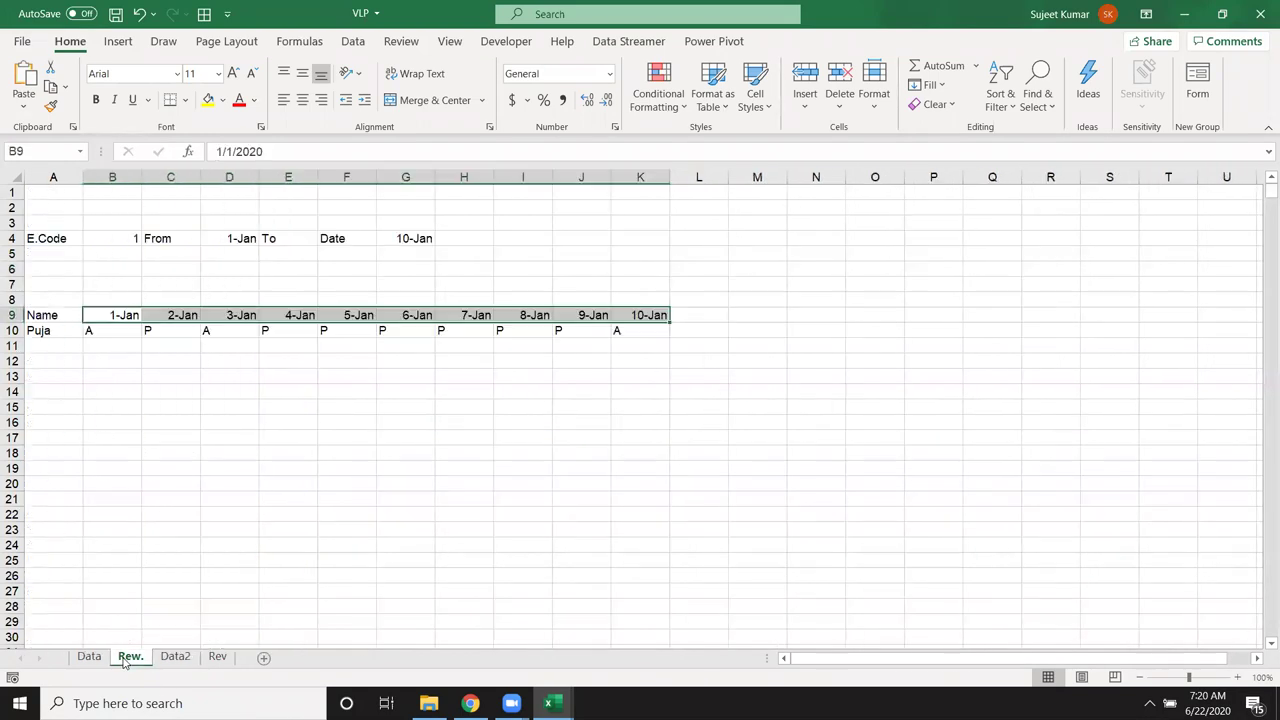
left_click(170, 659)
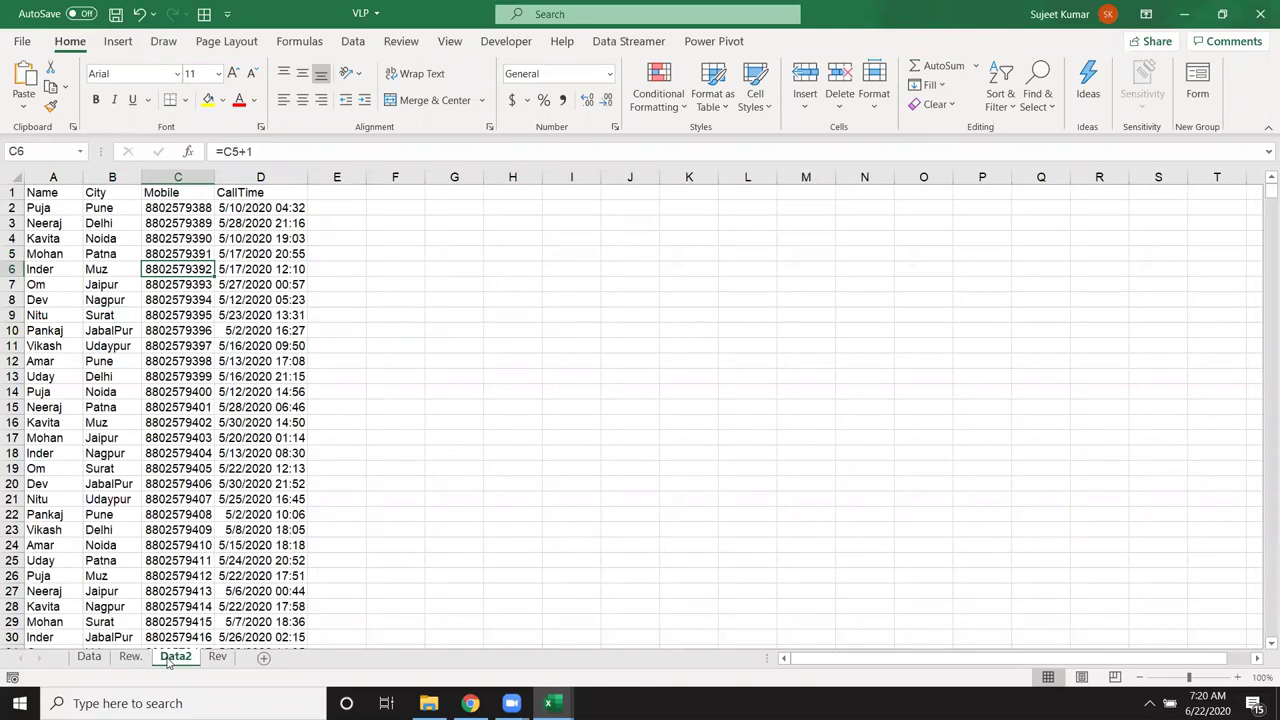
left_click(217, 657)
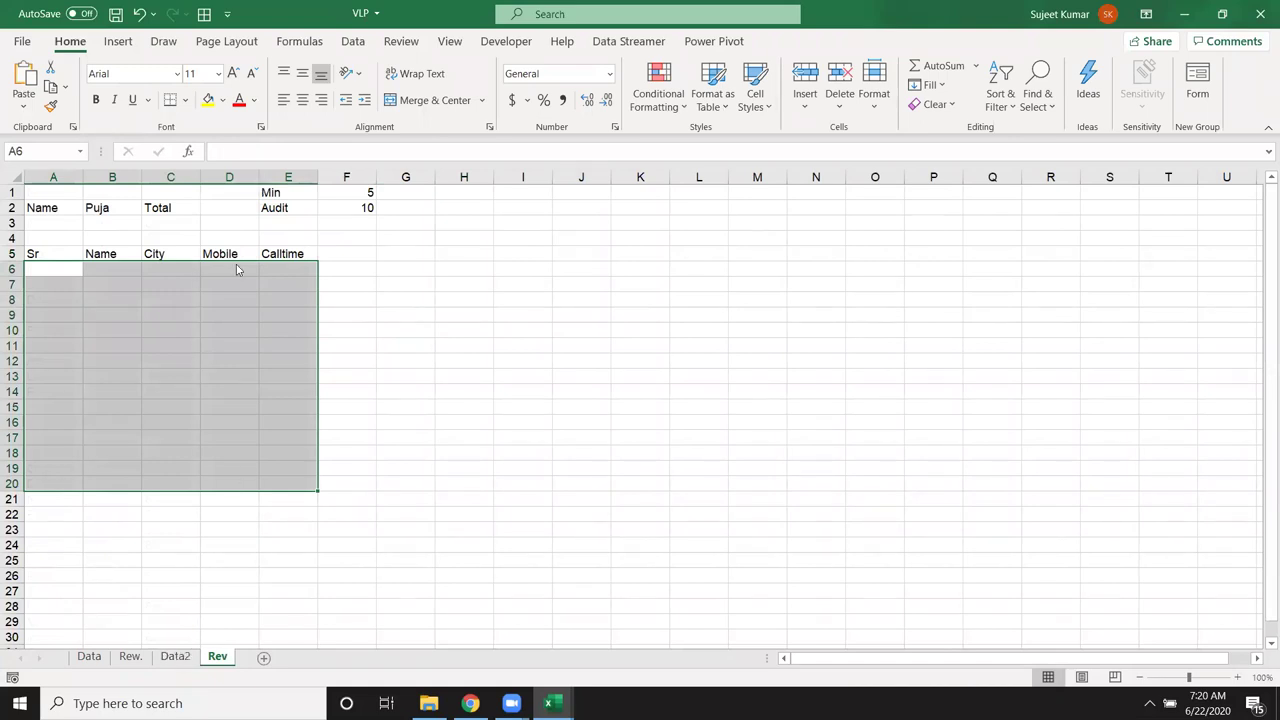
left_click(166, 511)
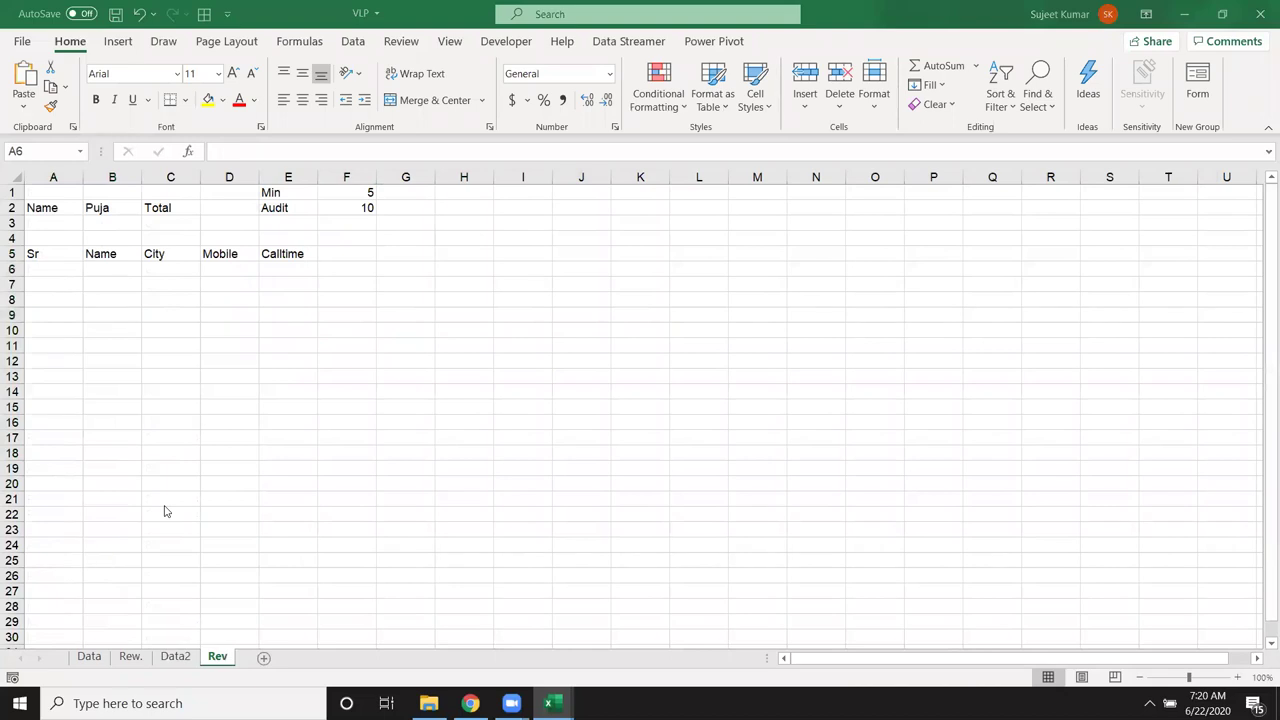
left_click(86, 657)
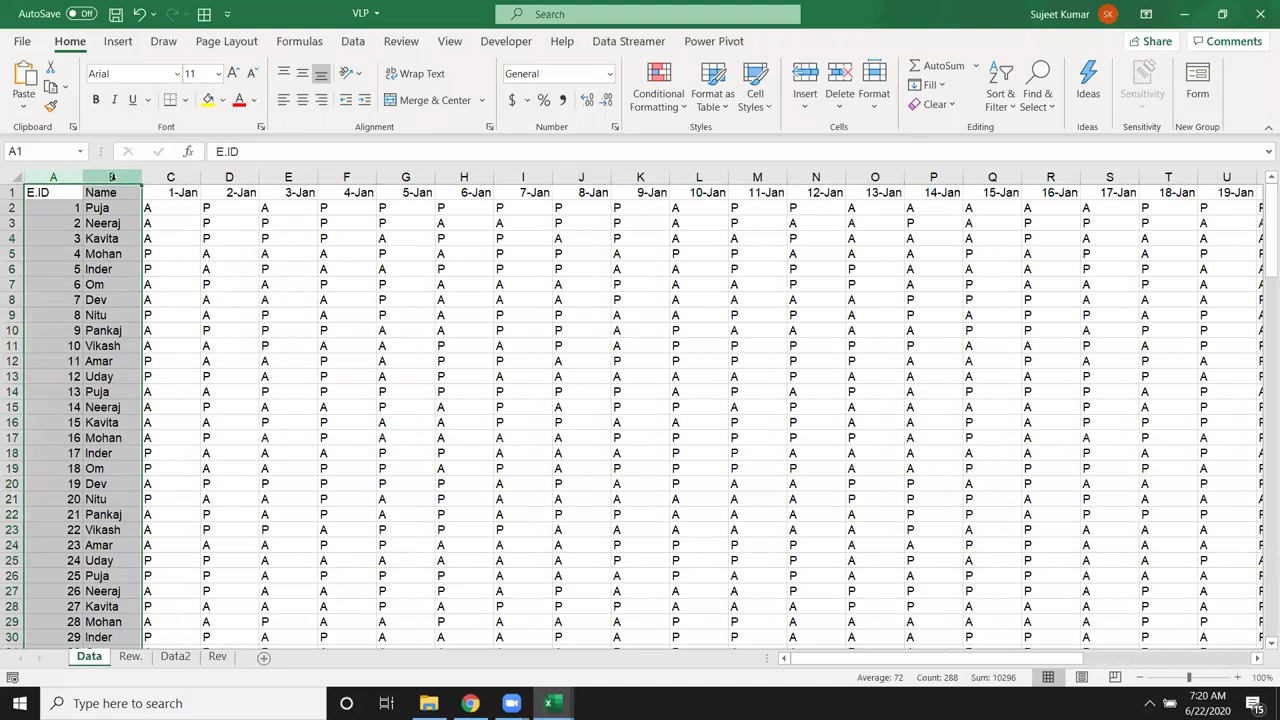
left_click(290, 361)
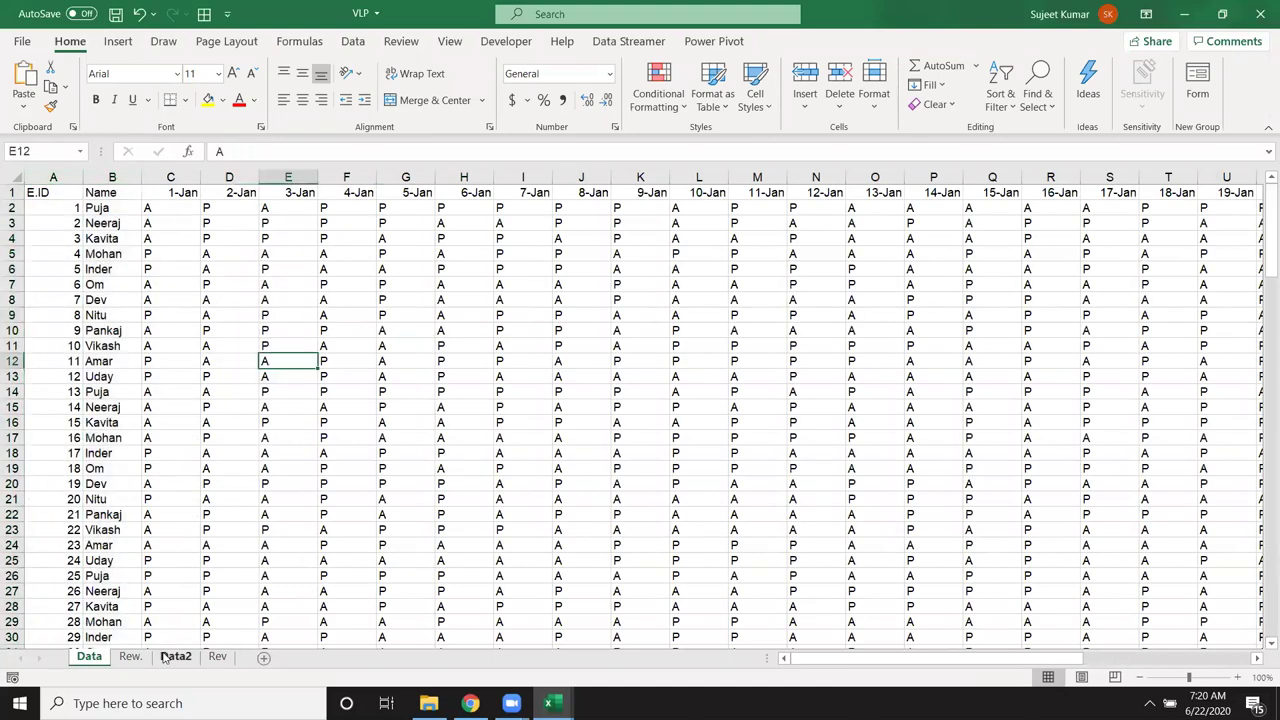
left_click(172, 657)
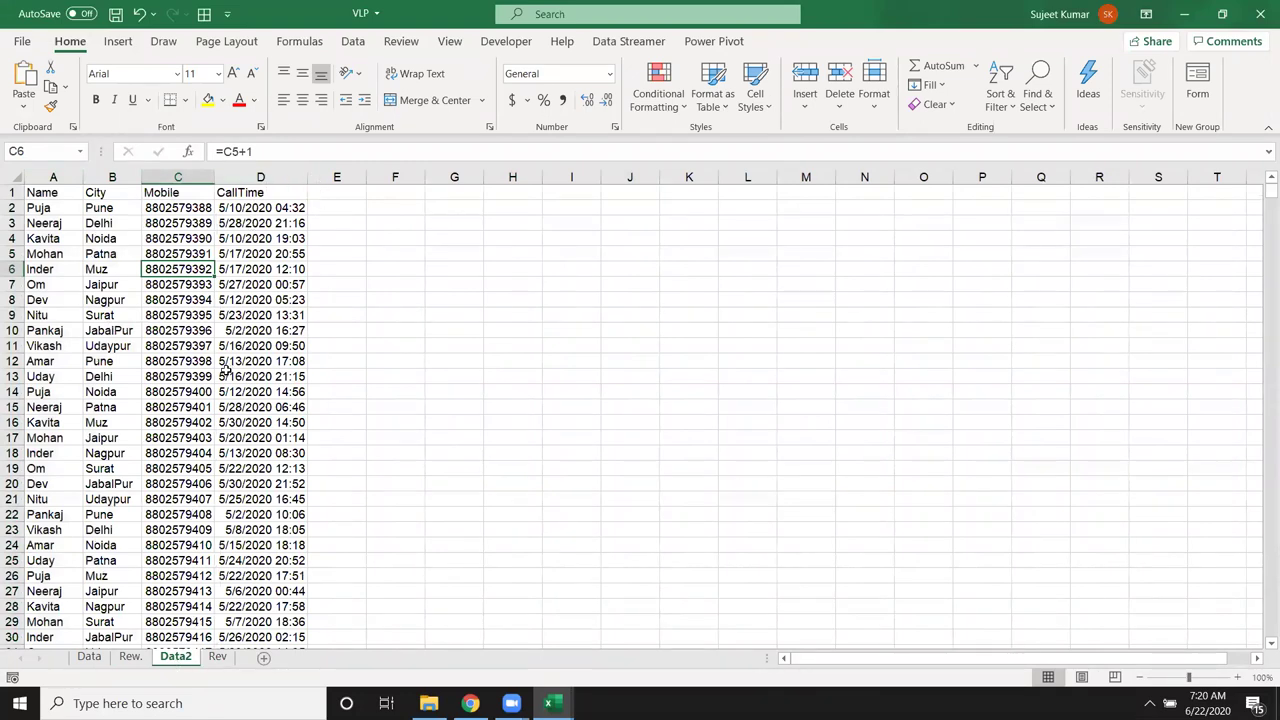
left_click(335, 192)
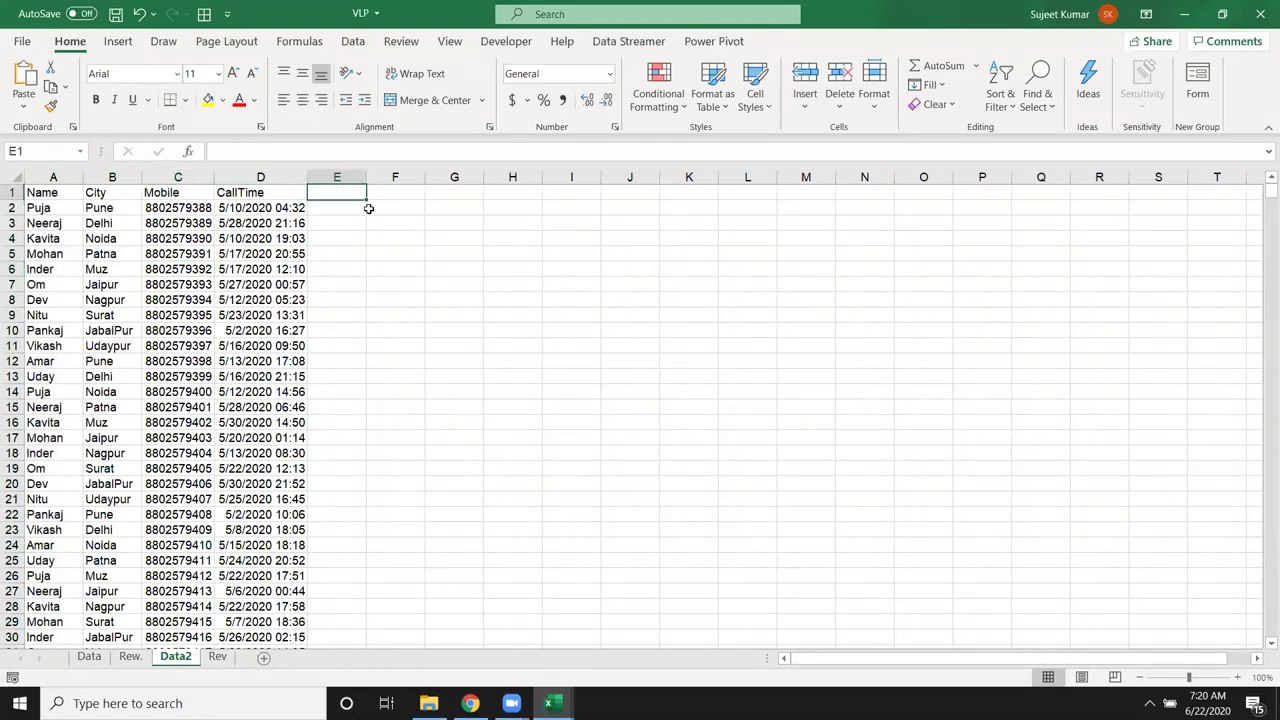
Add a Sales heading in E1 and fill =RANDBETWEEN(10,90) down the whole column.
type("Sales")
key("Return")
type("=ra")
key("Down")
key("Down")
key("Tab")
type("10,90")
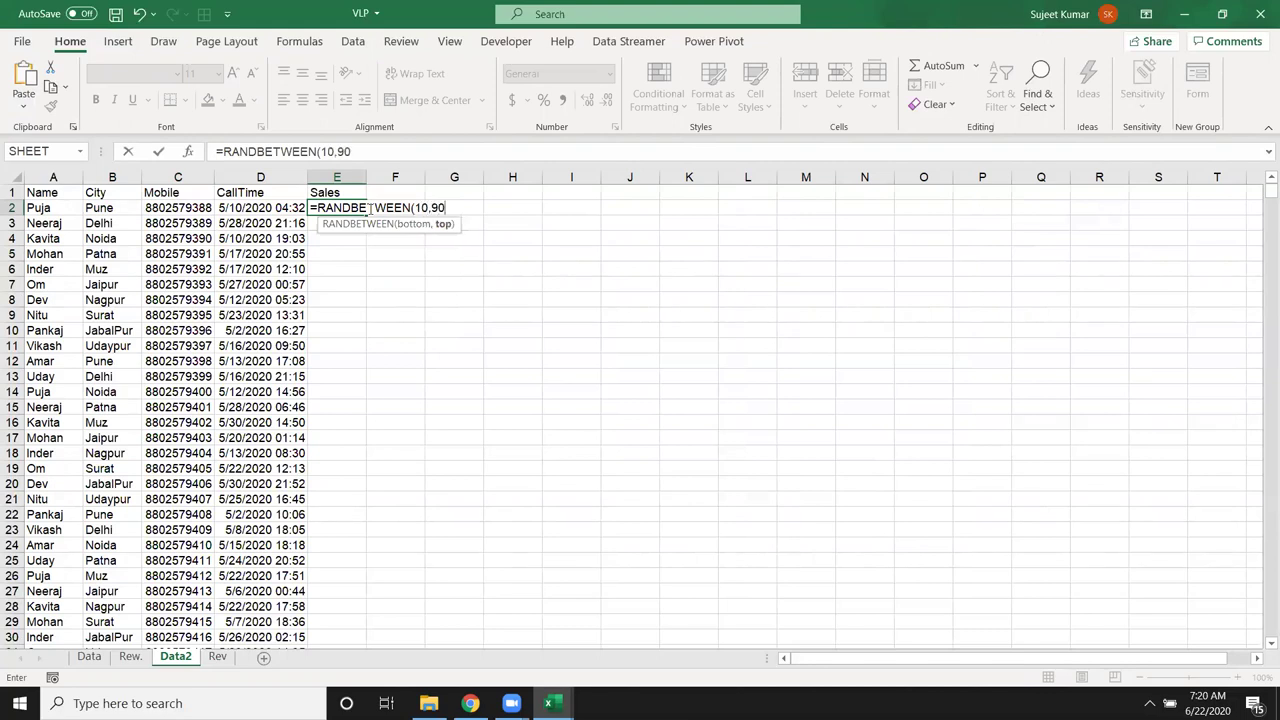
type(")")
key("ctrl+Return")
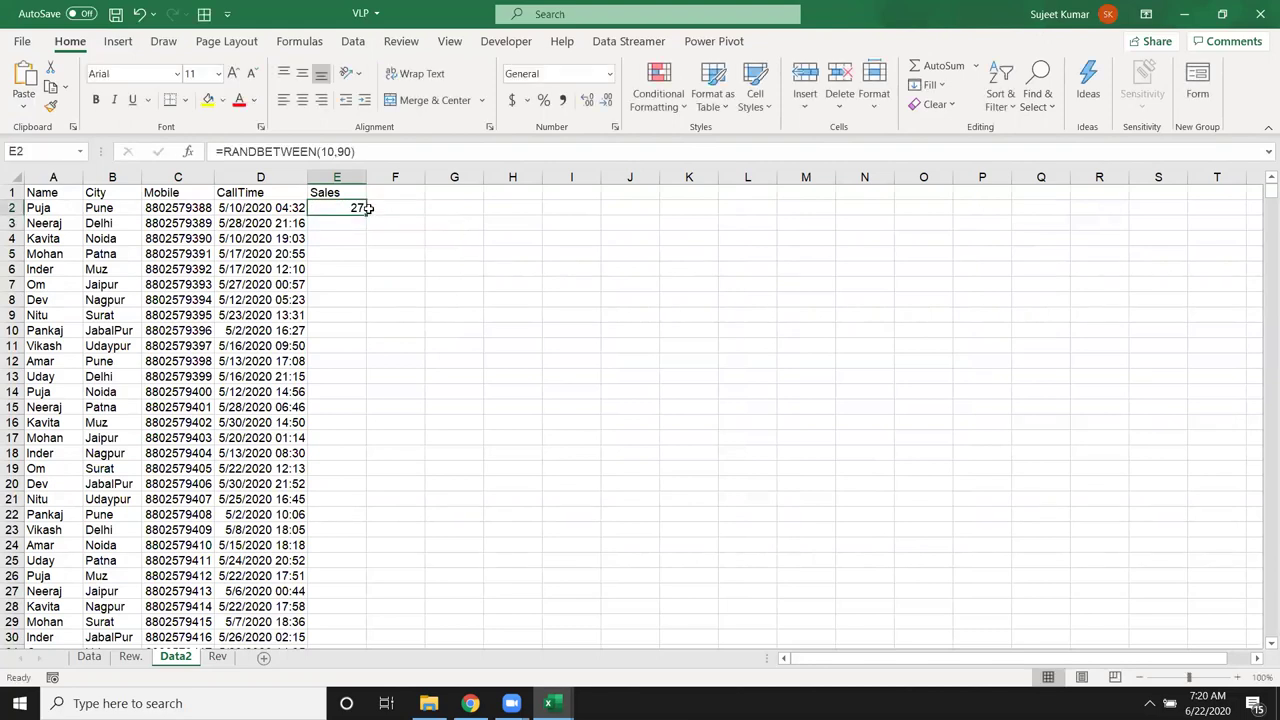
double_click(366, 214)
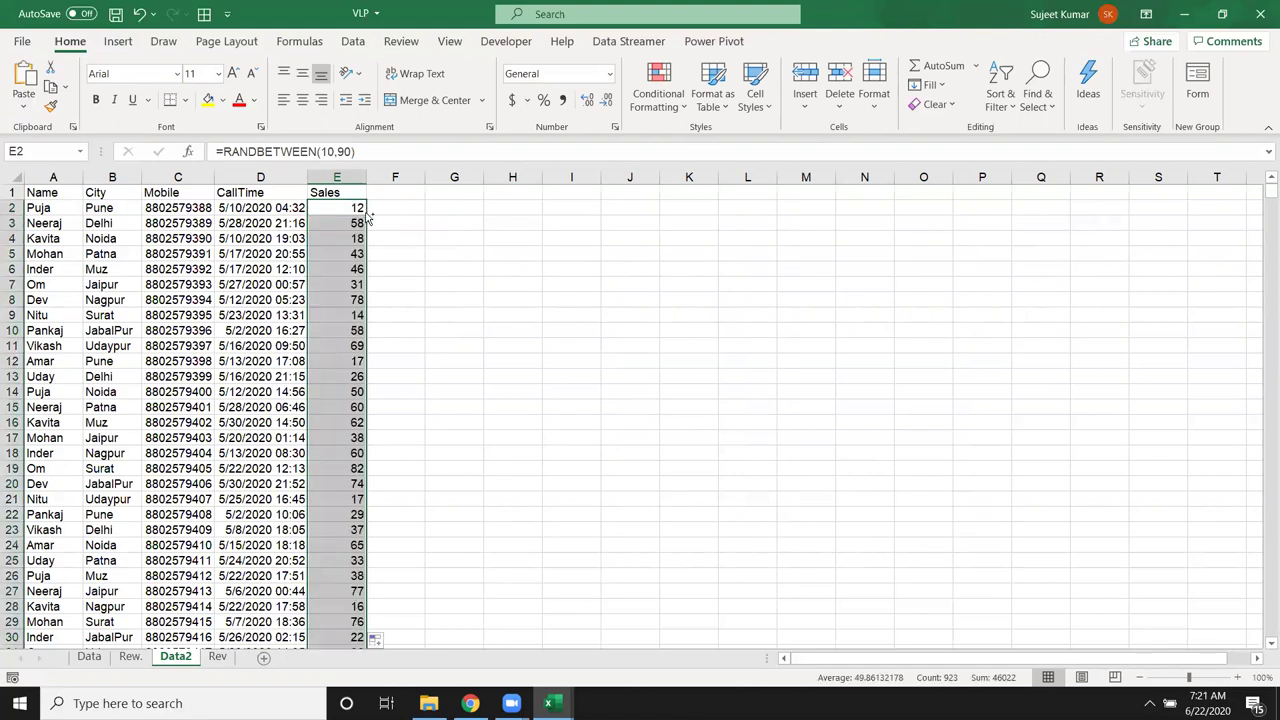
Paste the Sales column back as fixed values and move below the last entry.
key("ctrl+c")
left_click(23, 100)
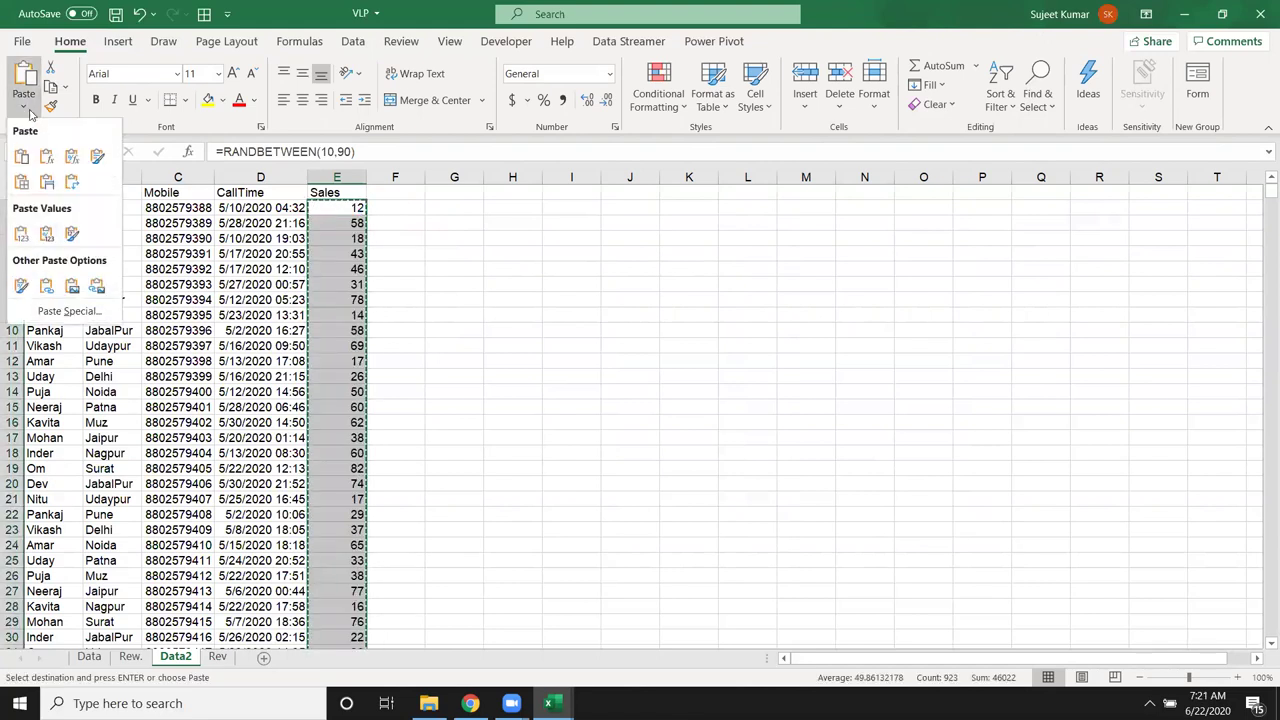
left_click(21, 233)
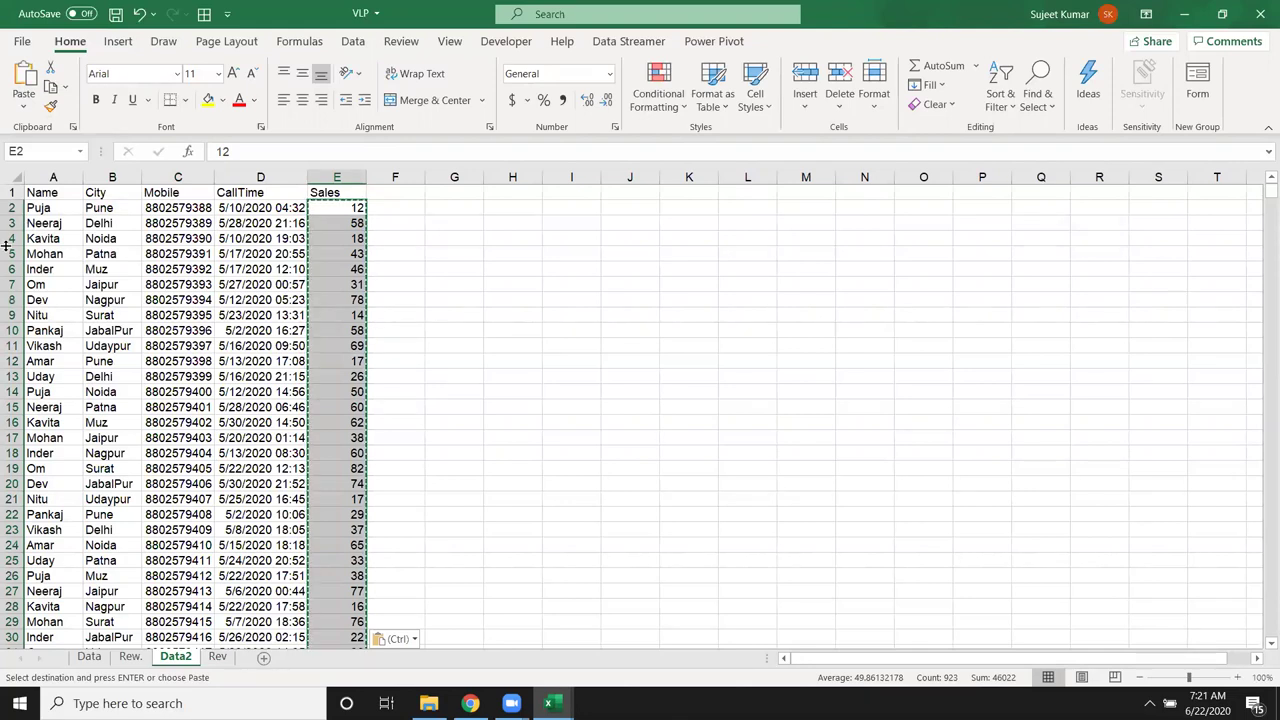
key("Escape")
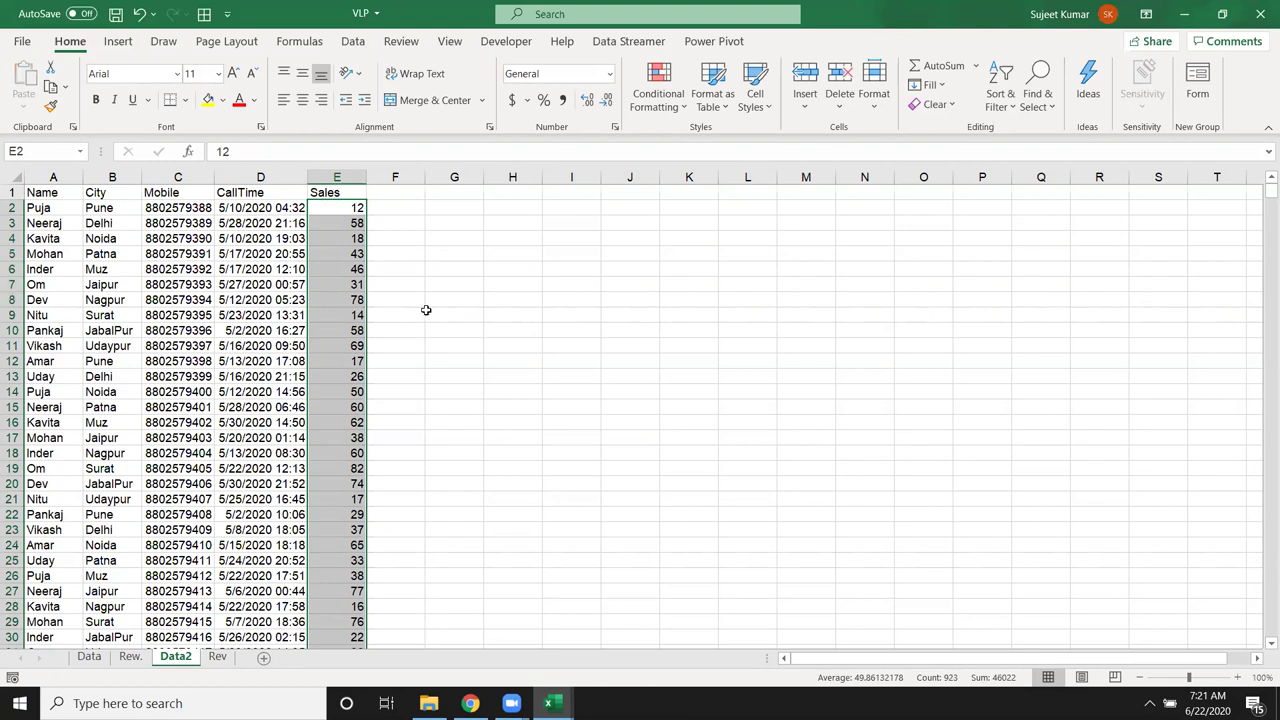
left_click(426, 310)
key("ctrl+z")
left_click(338, 265)
key("ctrl+Down")
key("Down")
Label cell D926, just below the Sales data, as Total.
key("Up")
key("ctrl+Up")
key("ctrl+Down")
key("Down")
key("Down")
key("Left")
type("Total")
key("Tab")
Enter =SUM(E2:E924) in E926, giving a Sales total of 46022.
type("=")
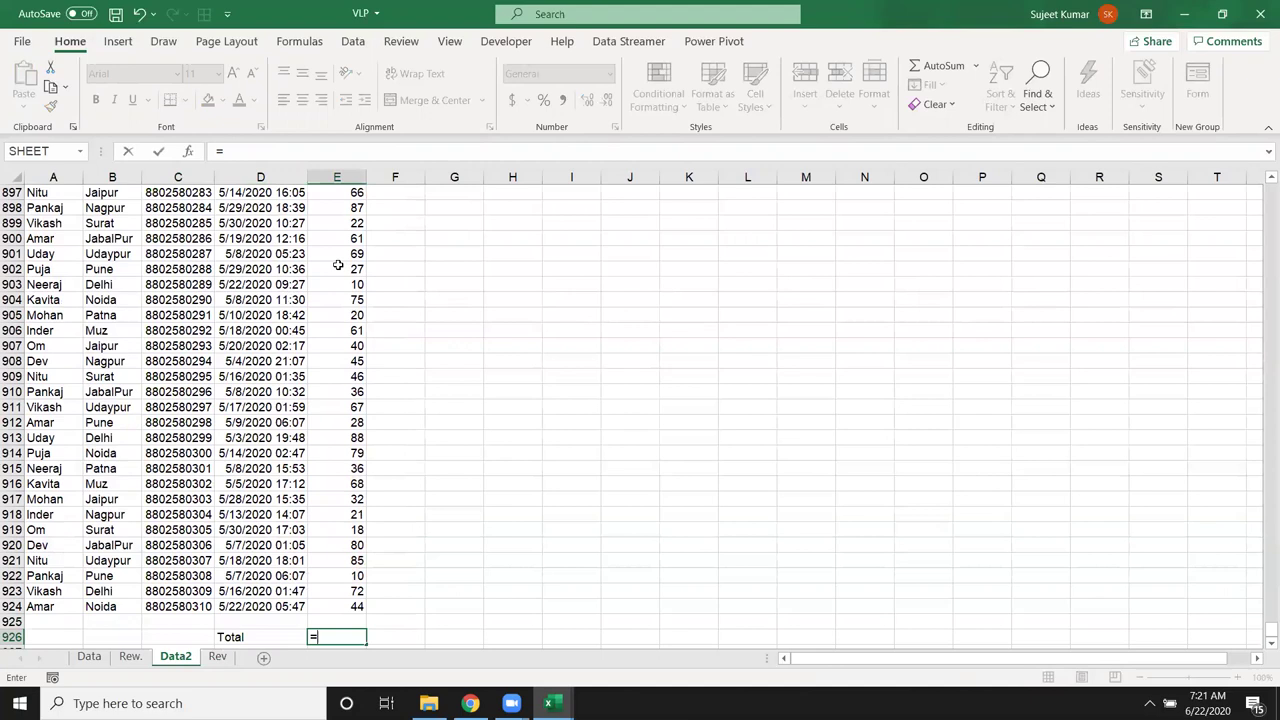
type("sum")
key("Tab")
key("Up")
key("Up")
key("Up")
key("Up")
key("Up")
key("Down")
key("Down")
key("Down")
key("Down")
key("ctrl+shift+Up")
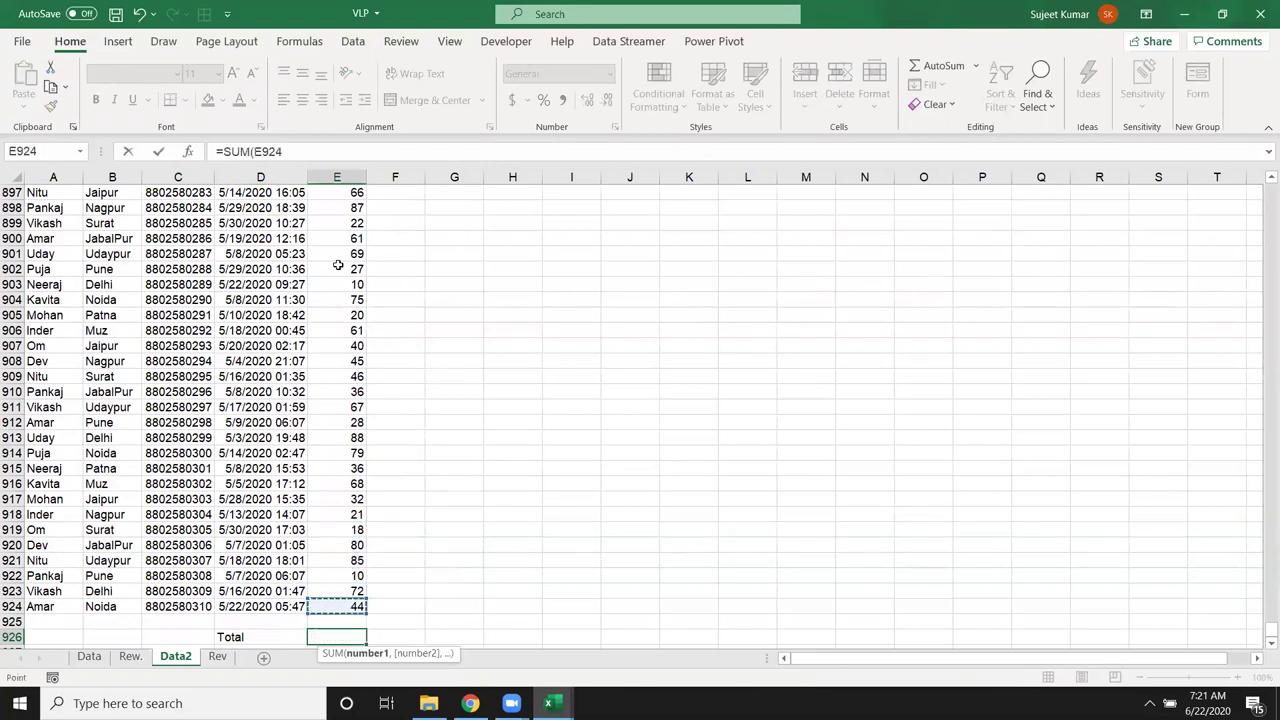
key("Return")
key("Up")
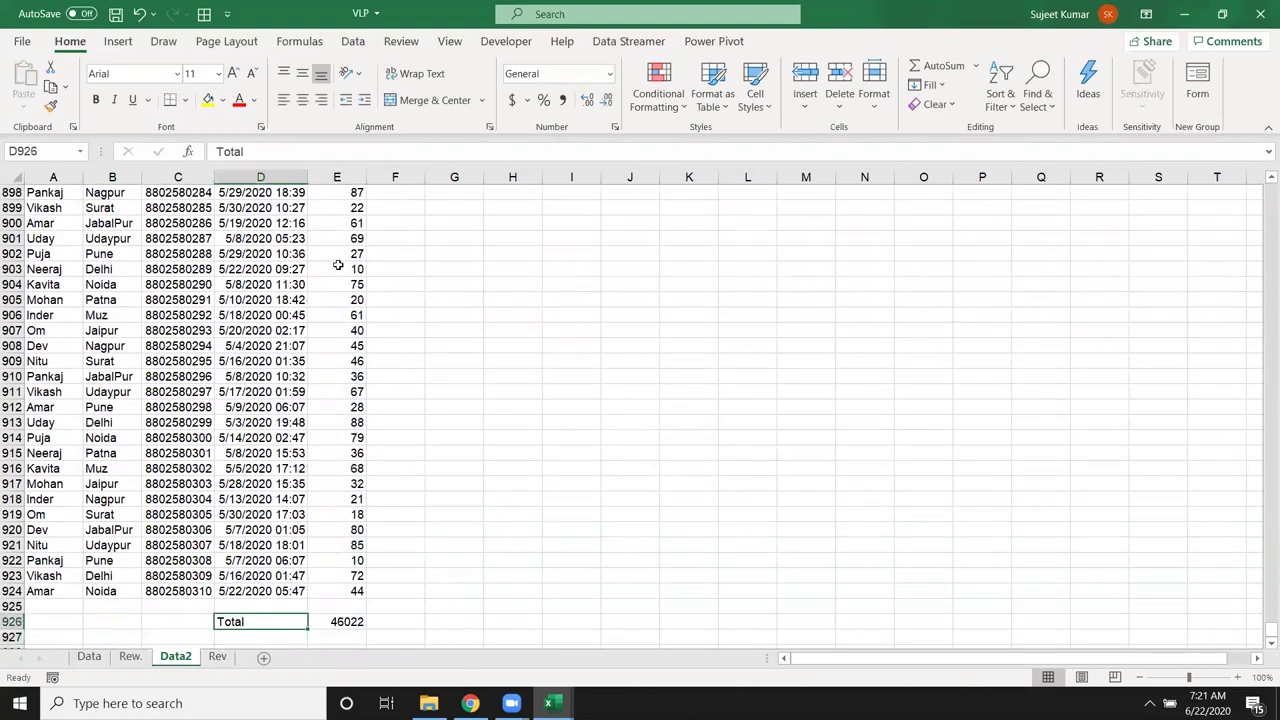
key("Right")
key("ctrl+Up")
key("ctrl+Up")
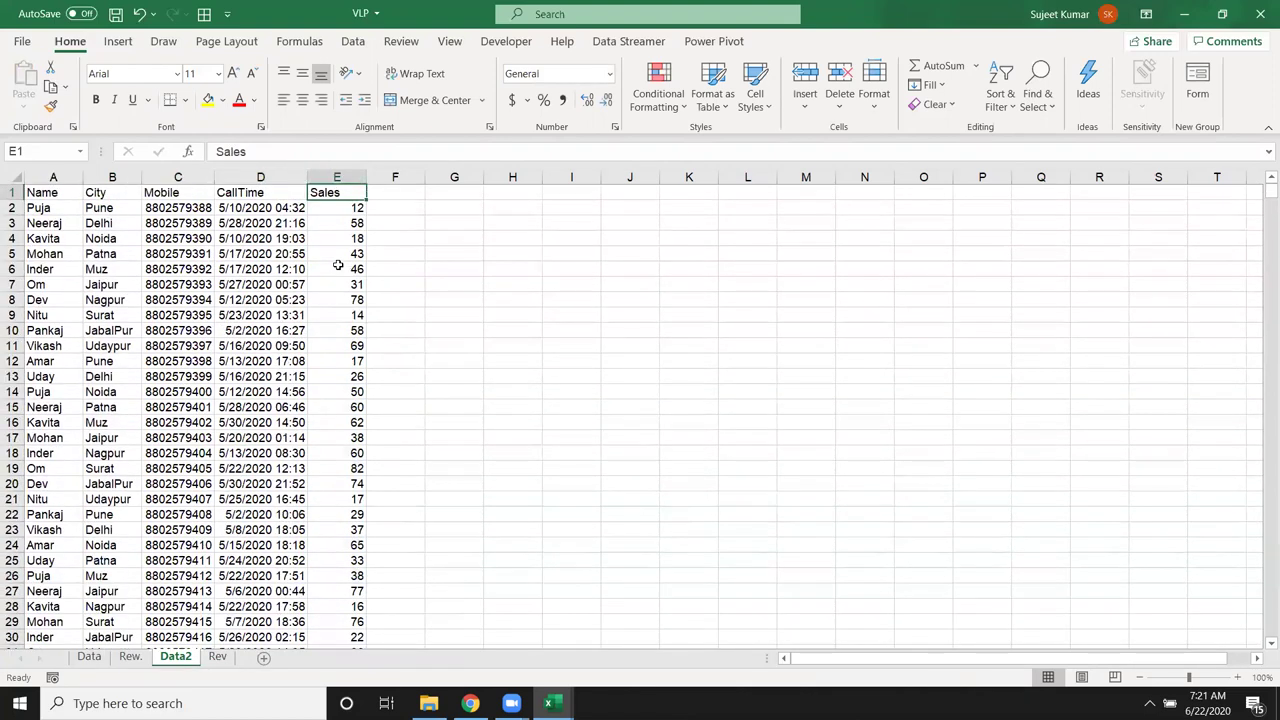
key("Left")
key("Left")
key("Left")
key("ctrl+shift+l")
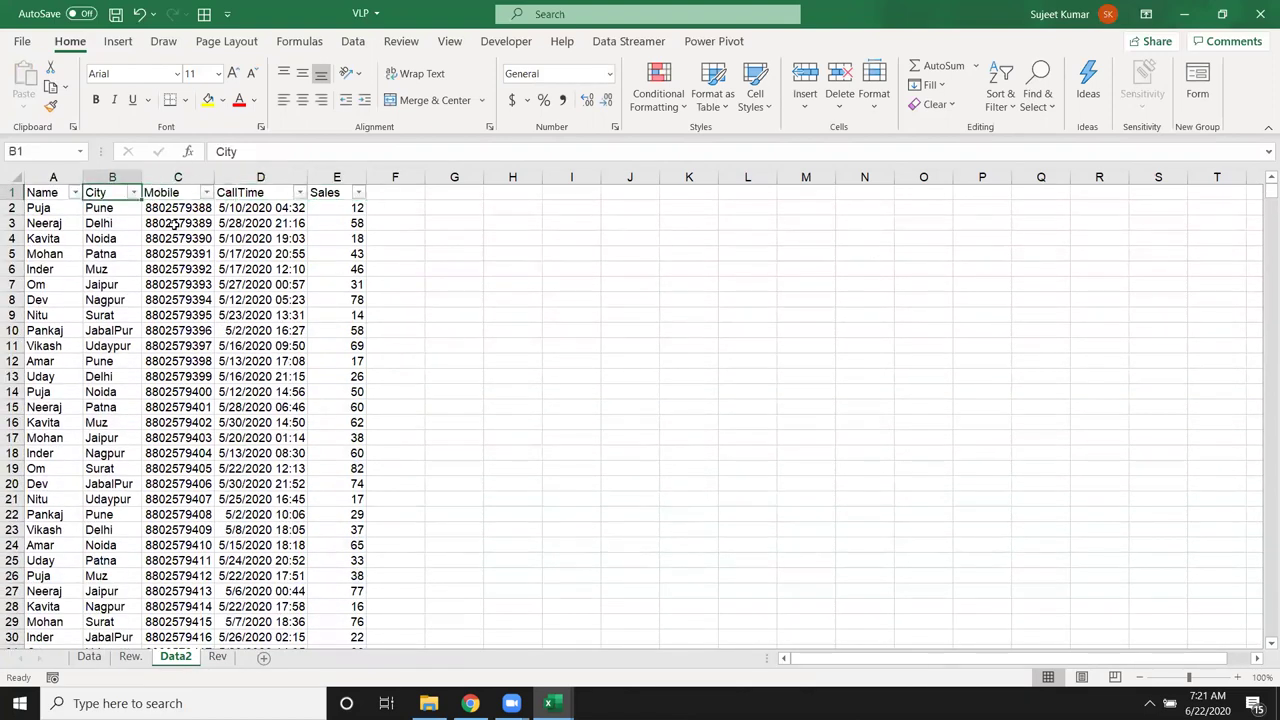
left_click(74, 192)
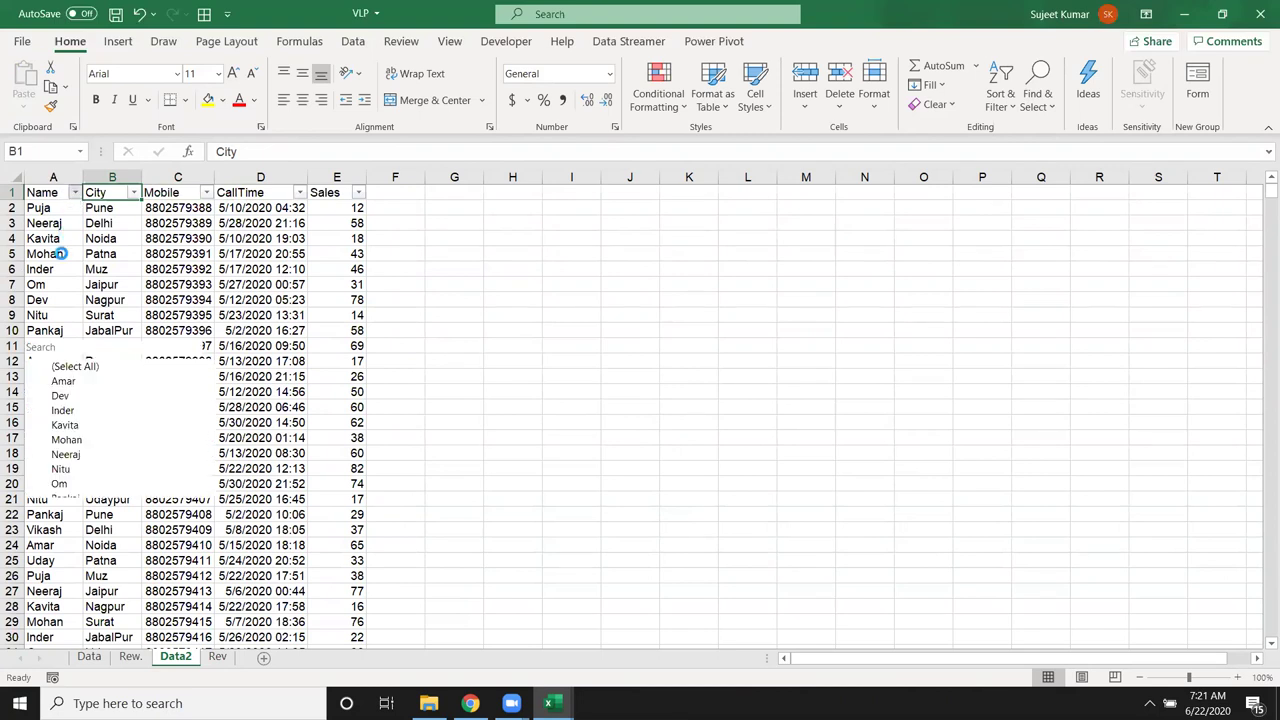
left_click(44, 366)
left_click(44, 381)
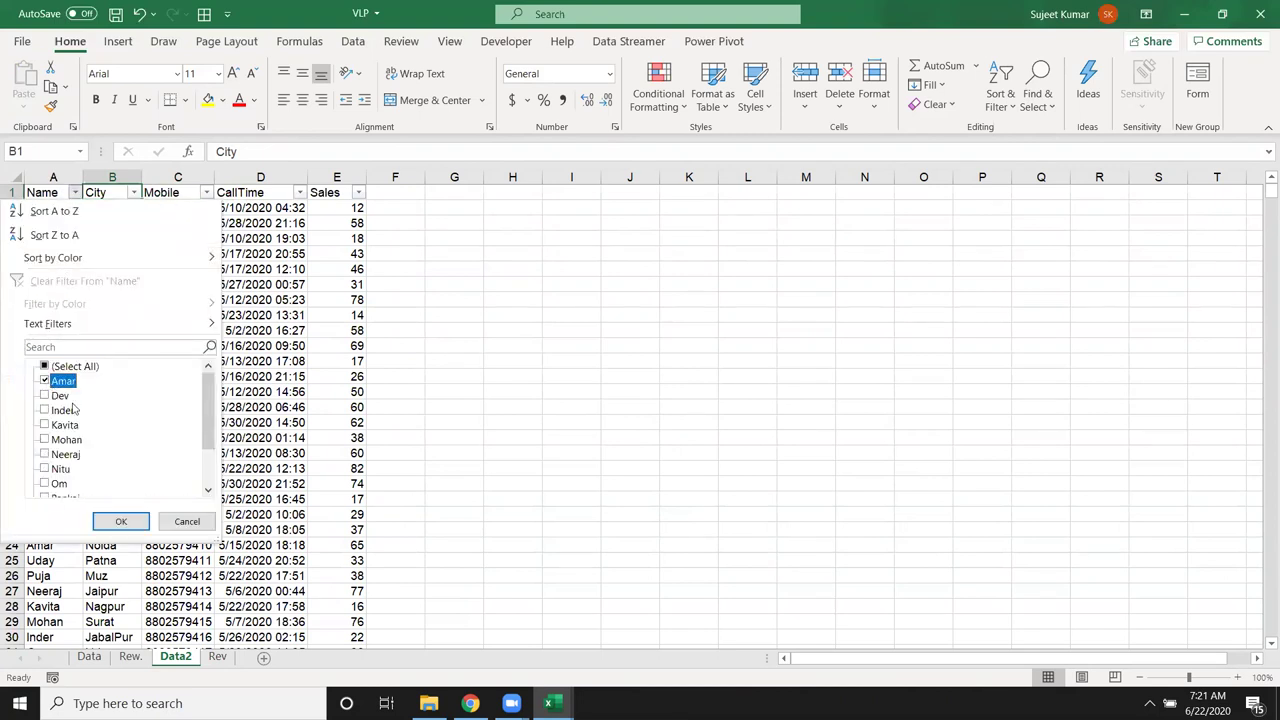
left_click(121, 521)
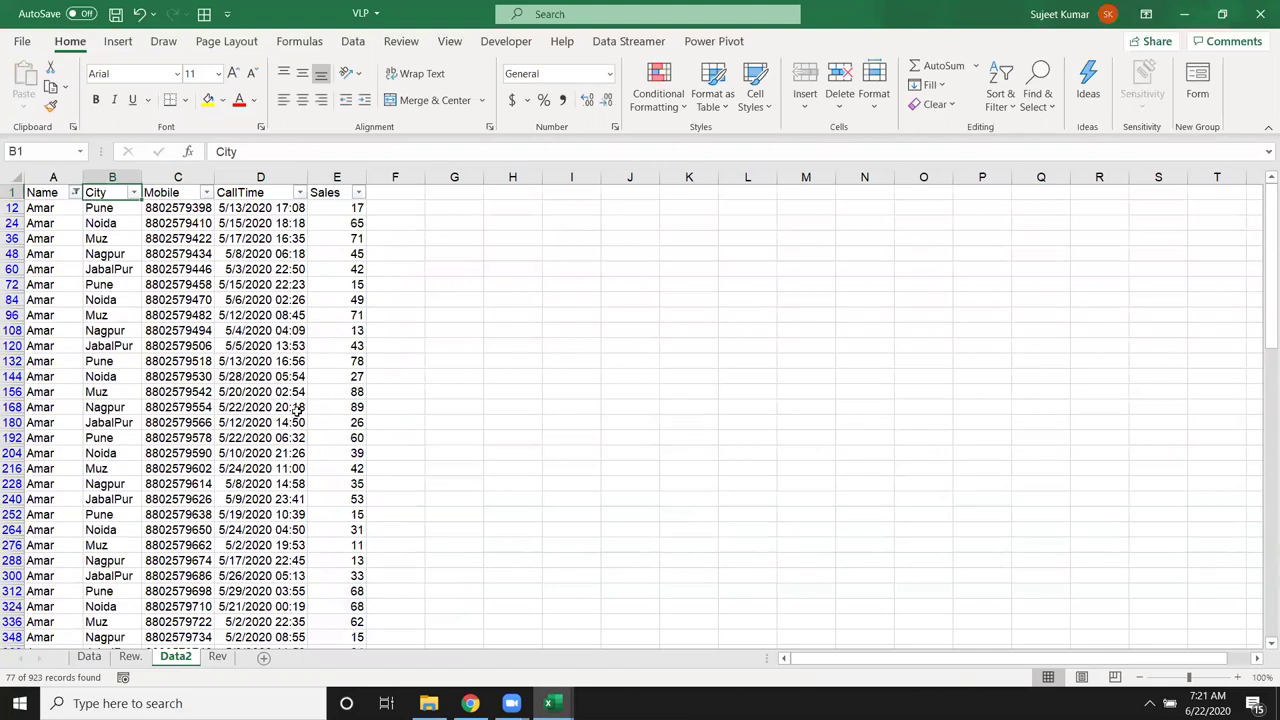
scroll(297, 412, "down", 1)
scroll(297, 412, "down", 4)
left_click(141, 420)
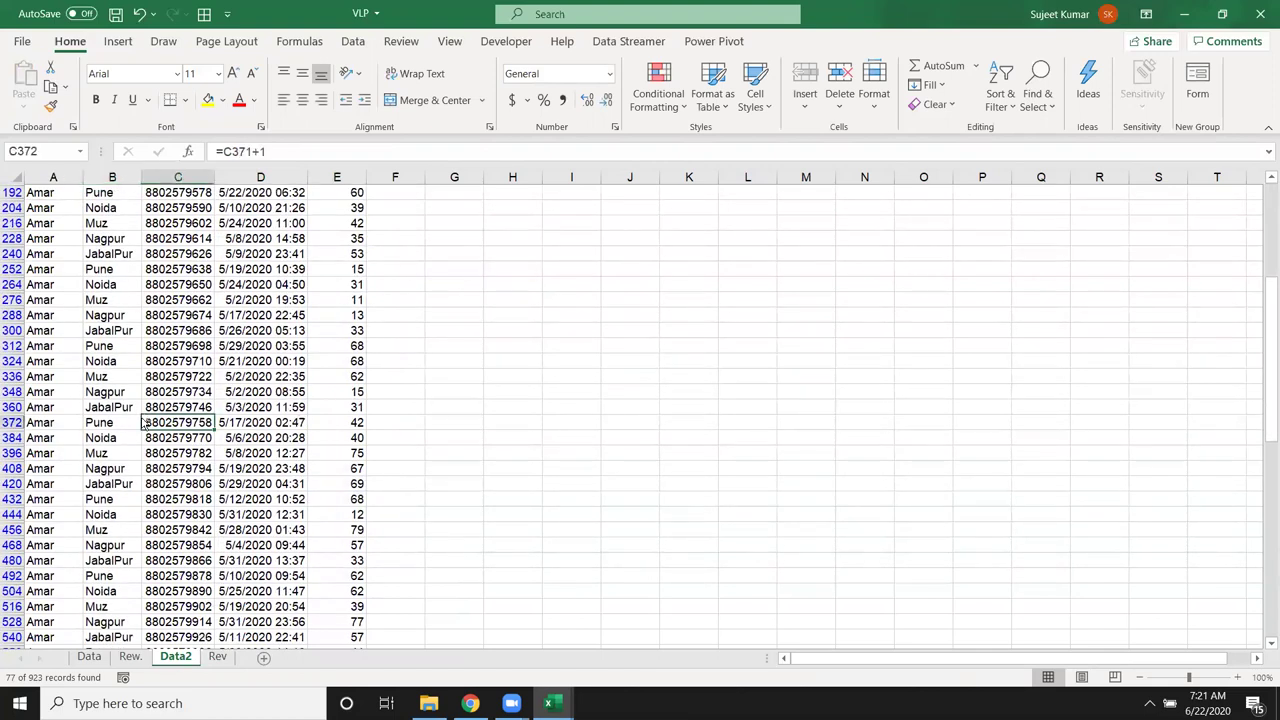
key("ctrl+Down")
key("Down")
key("Down")
key("Down")
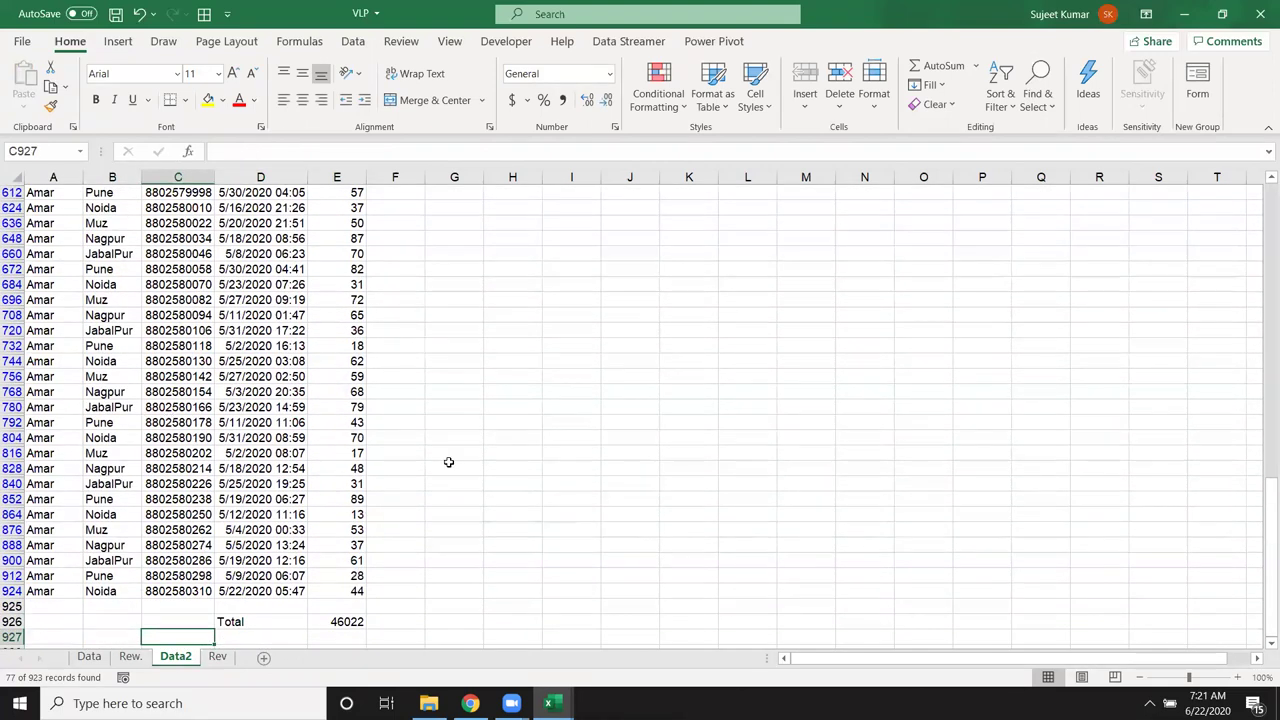
left_click(345, 621)
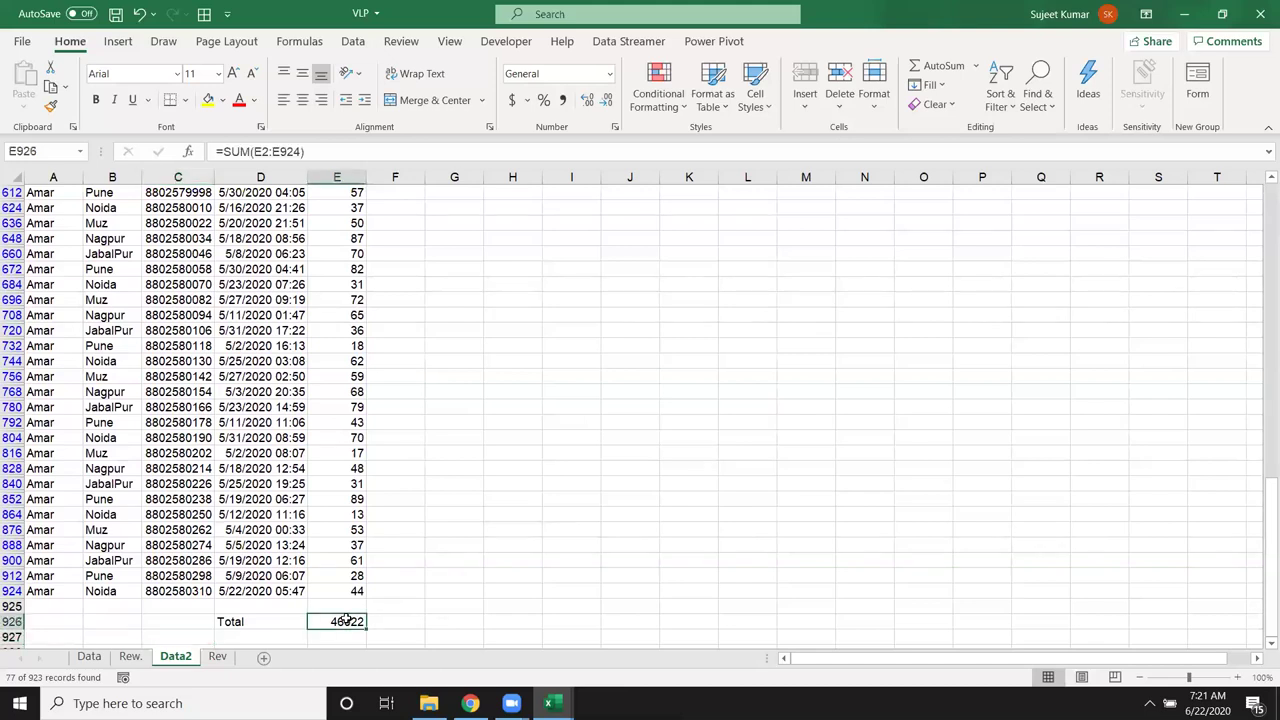
left_click(356, 591)
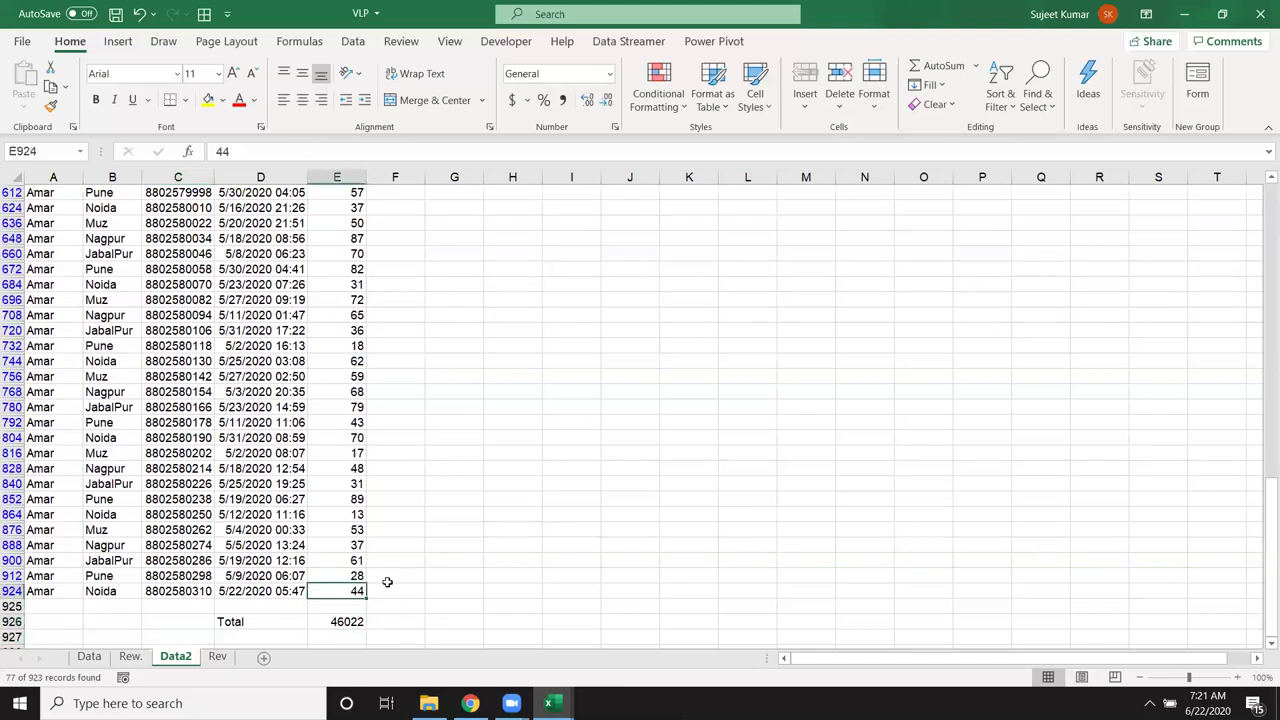
key("ctrl+shift+Up")
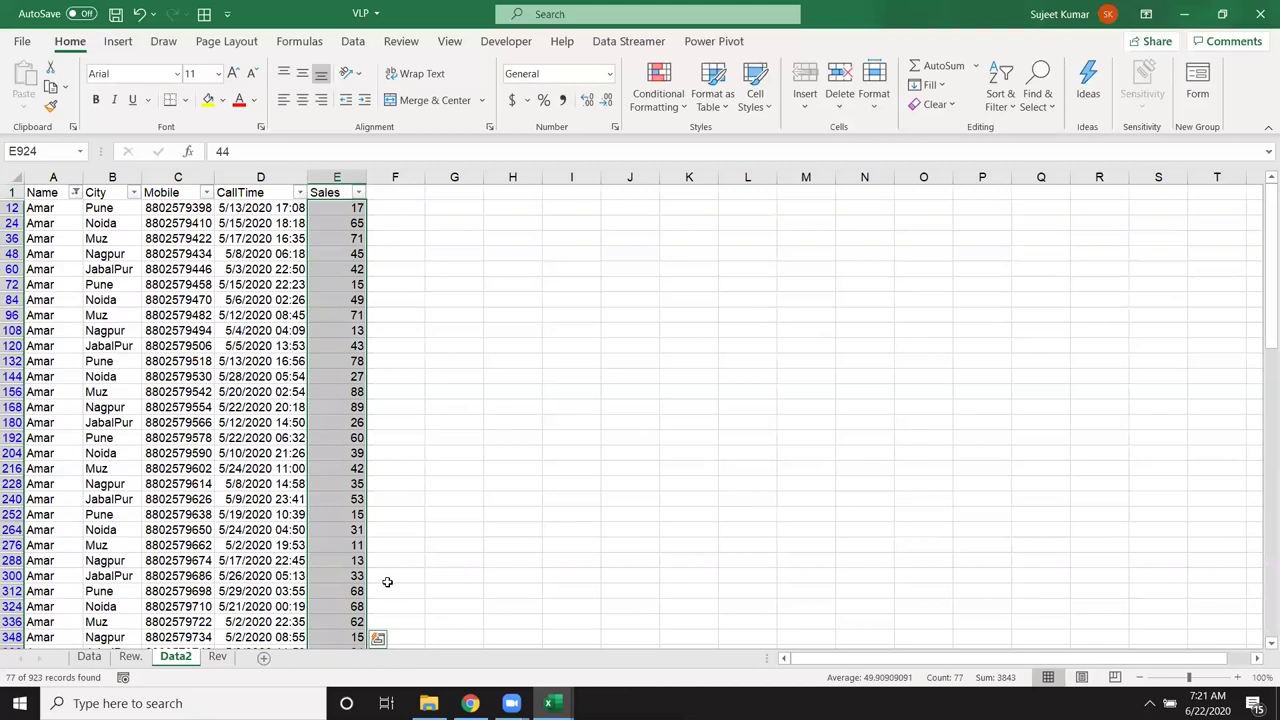
key("ctrl+shift+l")
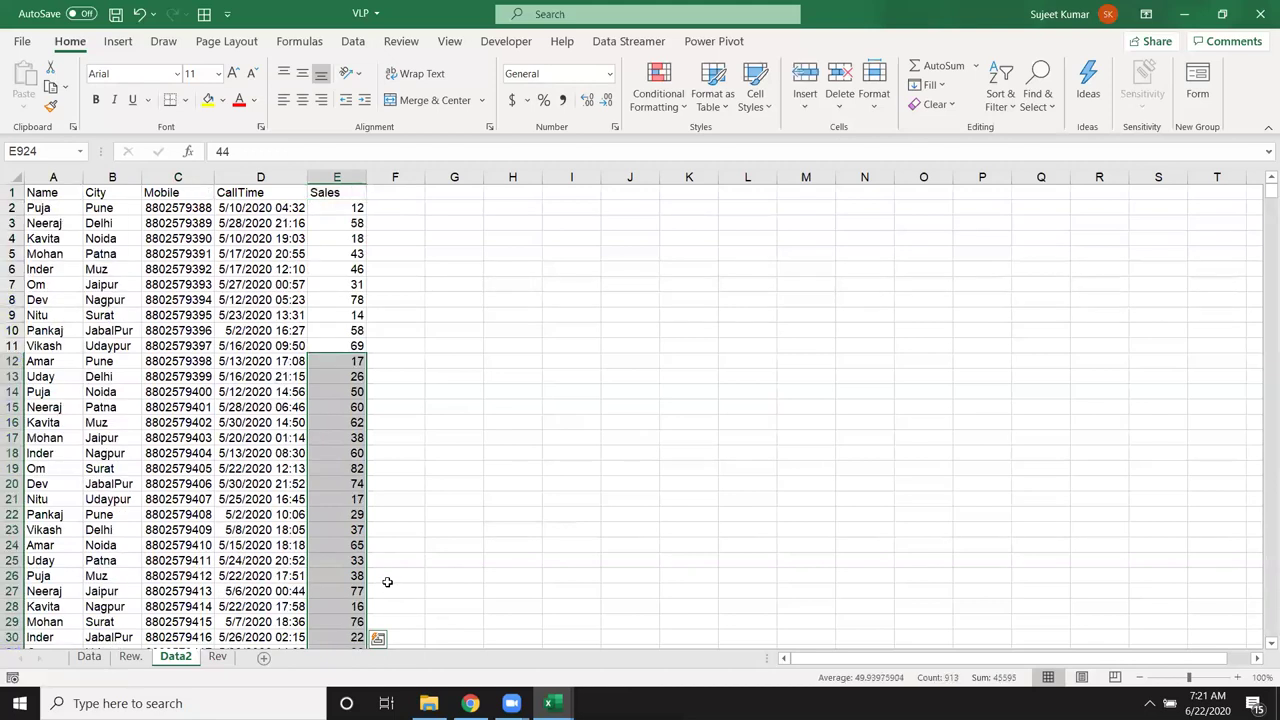
key("Down")
key("Down")
key("Down")
key("Up")
Replace the Total with =SUBTOTAL(9,E2:E924), still showing 46022.
type("=")
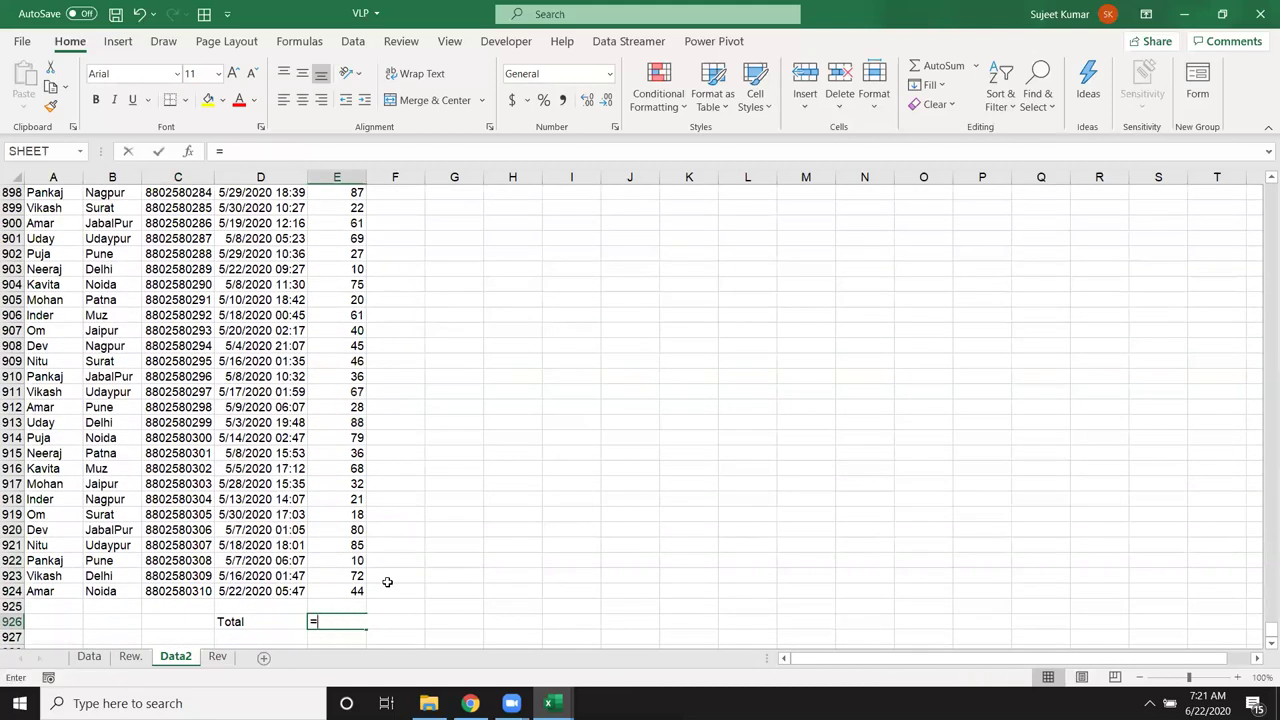
type("sub")
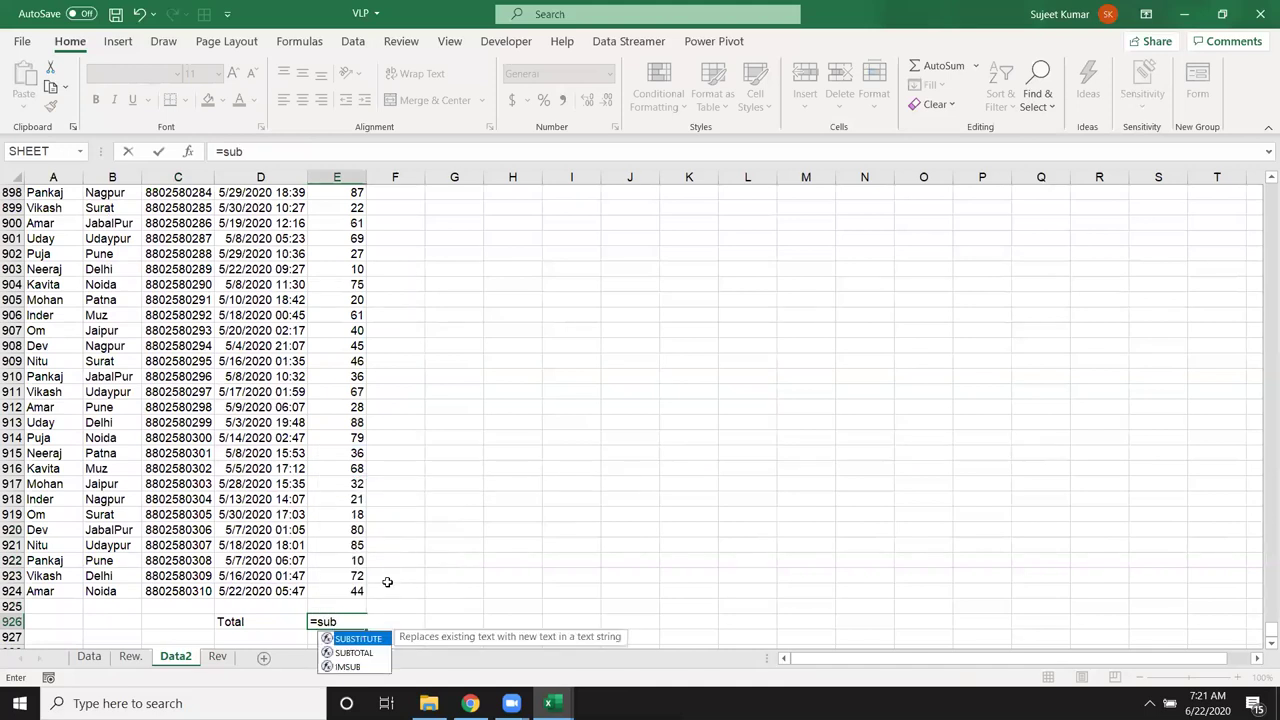
key("Down")
key("Tab")
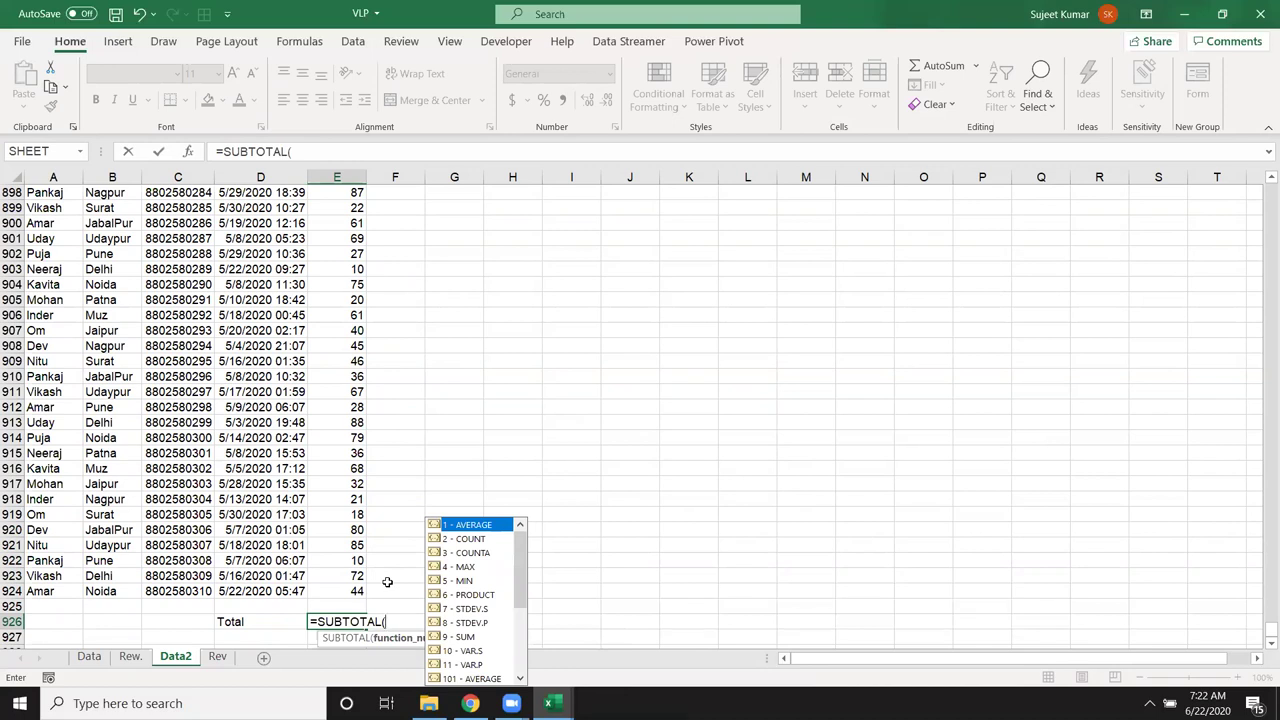
key("Down")
key("Down")
key("Down")
key("Down")
key("Down")
key("Down")
key("Down")
key("Down")
key("Tab")
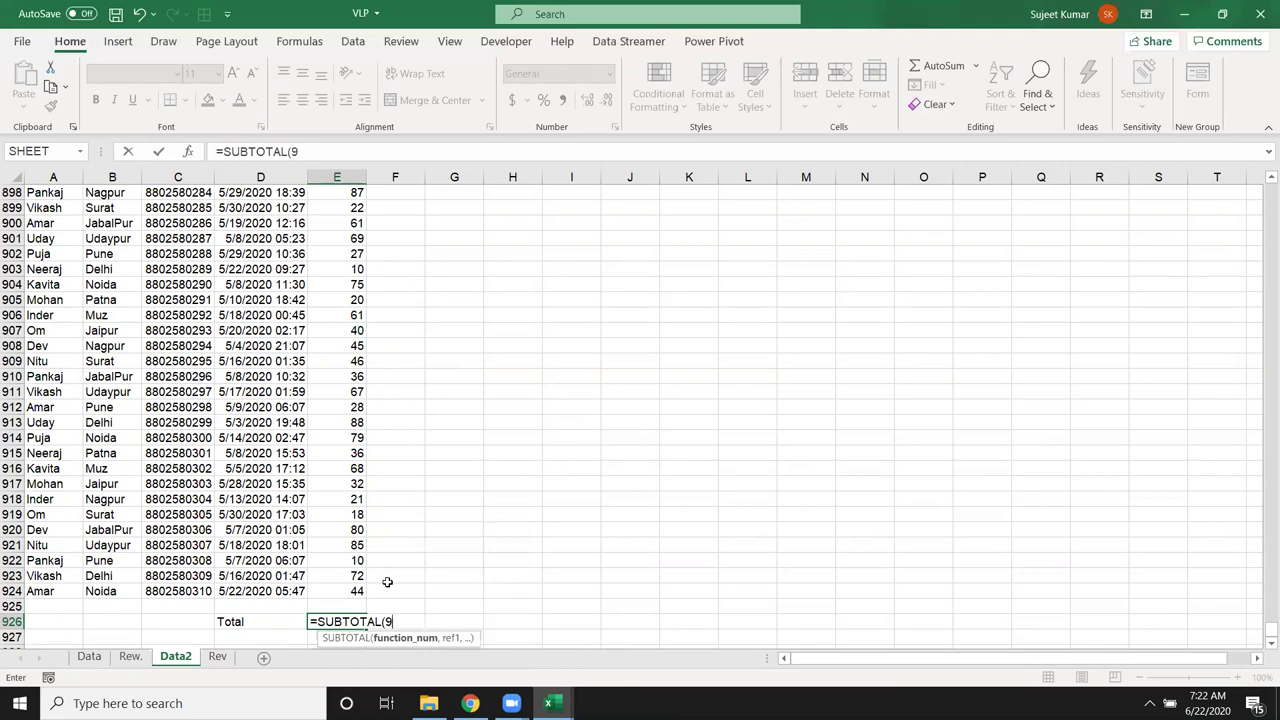
type(",")
key("Up")
key("Up")
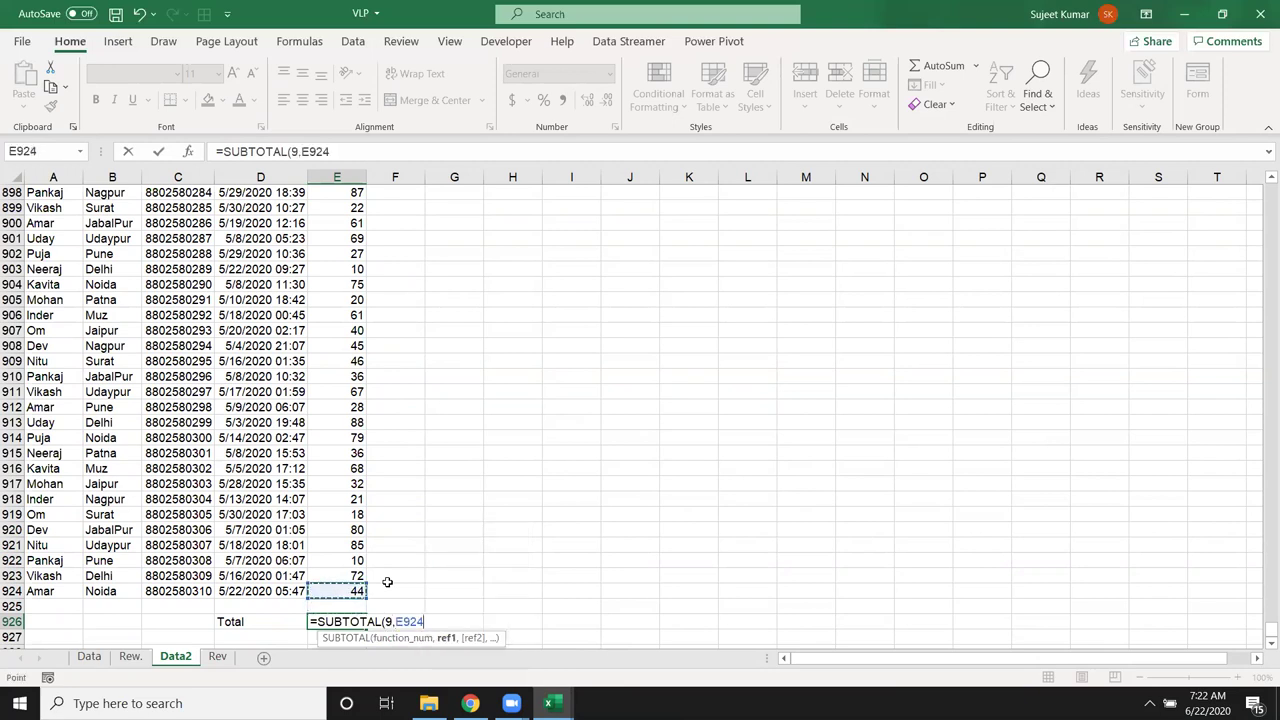
key("ctrl+shift+Up")
key("shift+Down")
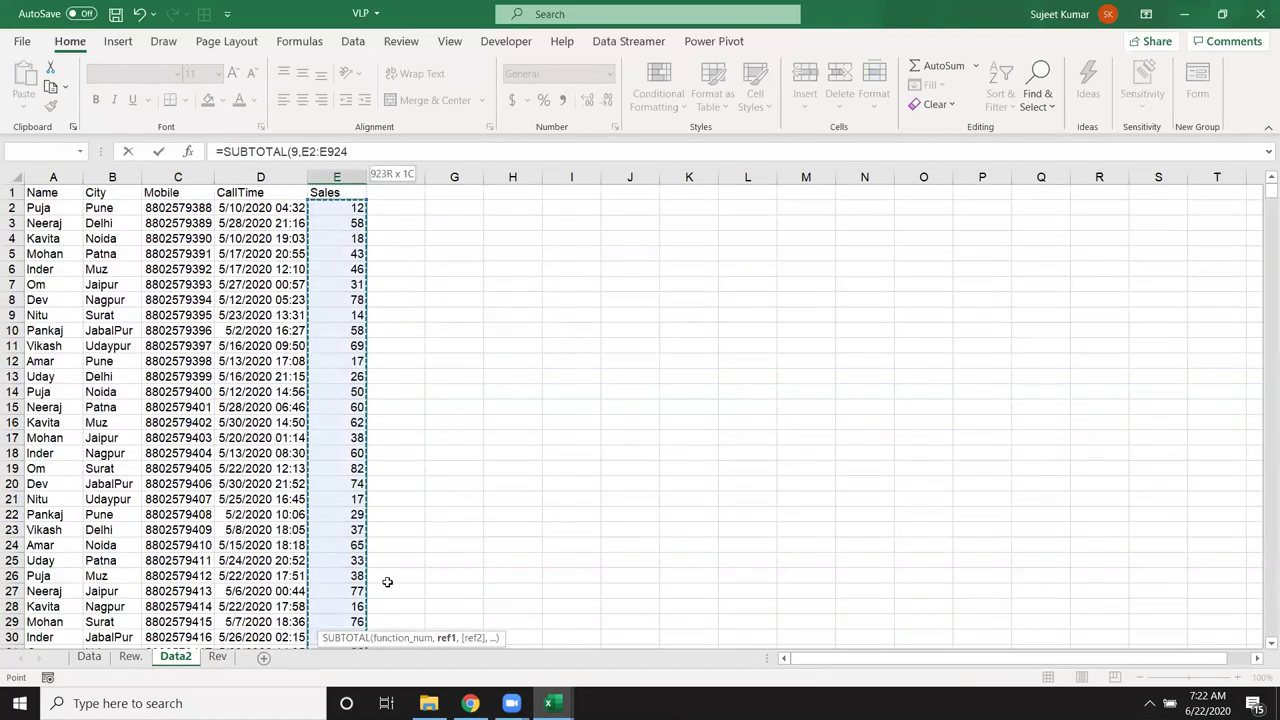
key("Return")
Turn on AutoFilter for the Data2 header row.
key("Up")
key("Up")
key("Up")
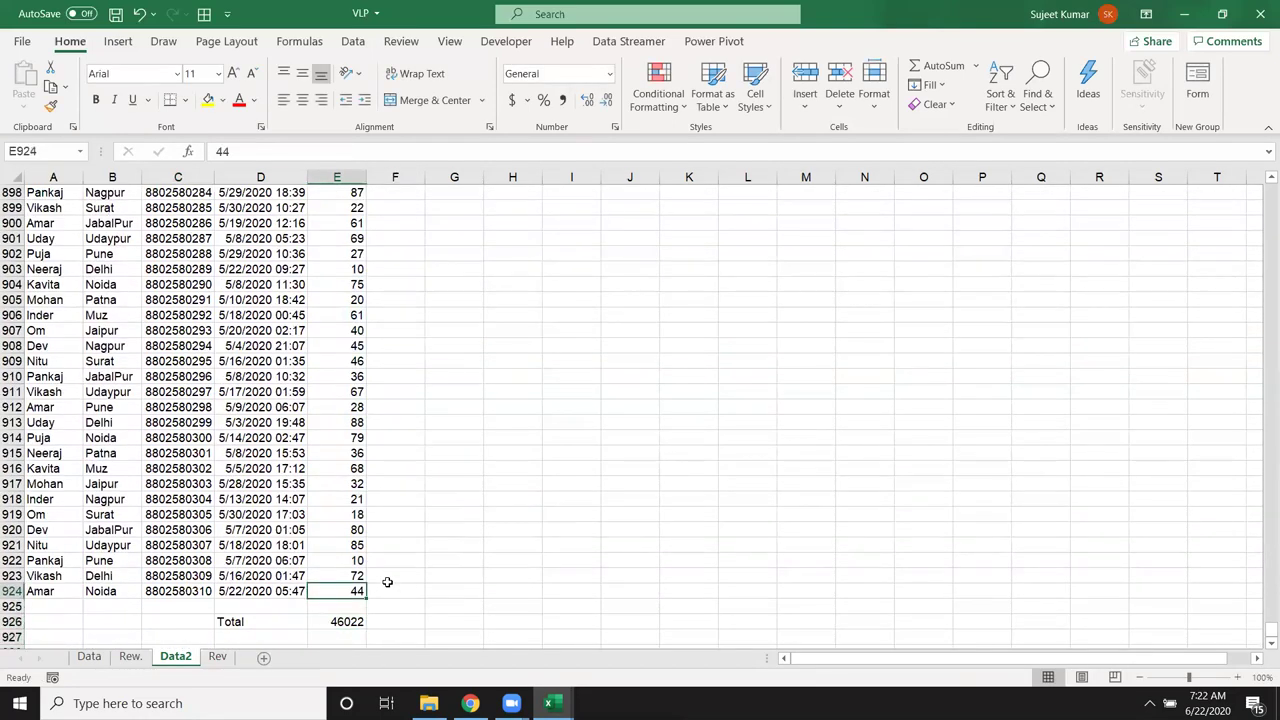
key("ctrl+Up")
key("ctrl+shift+l")
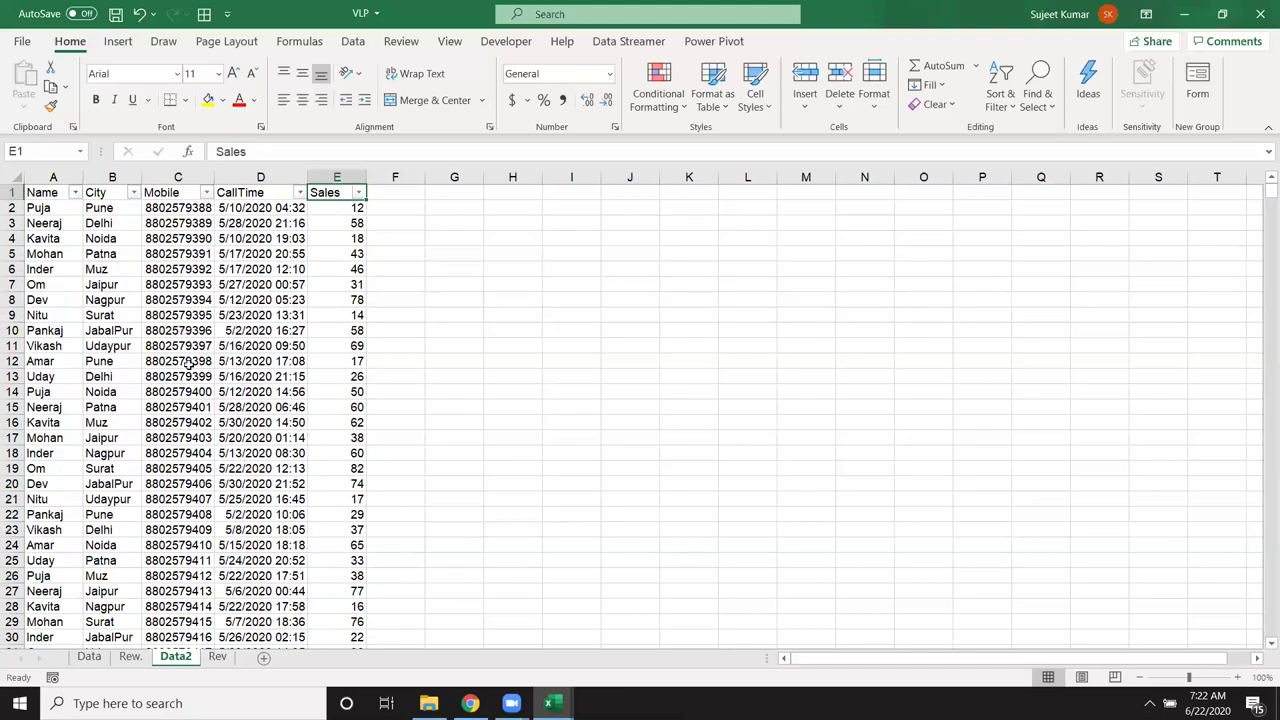
Filter the City column to show only Delhi.
left_click(133, 192)
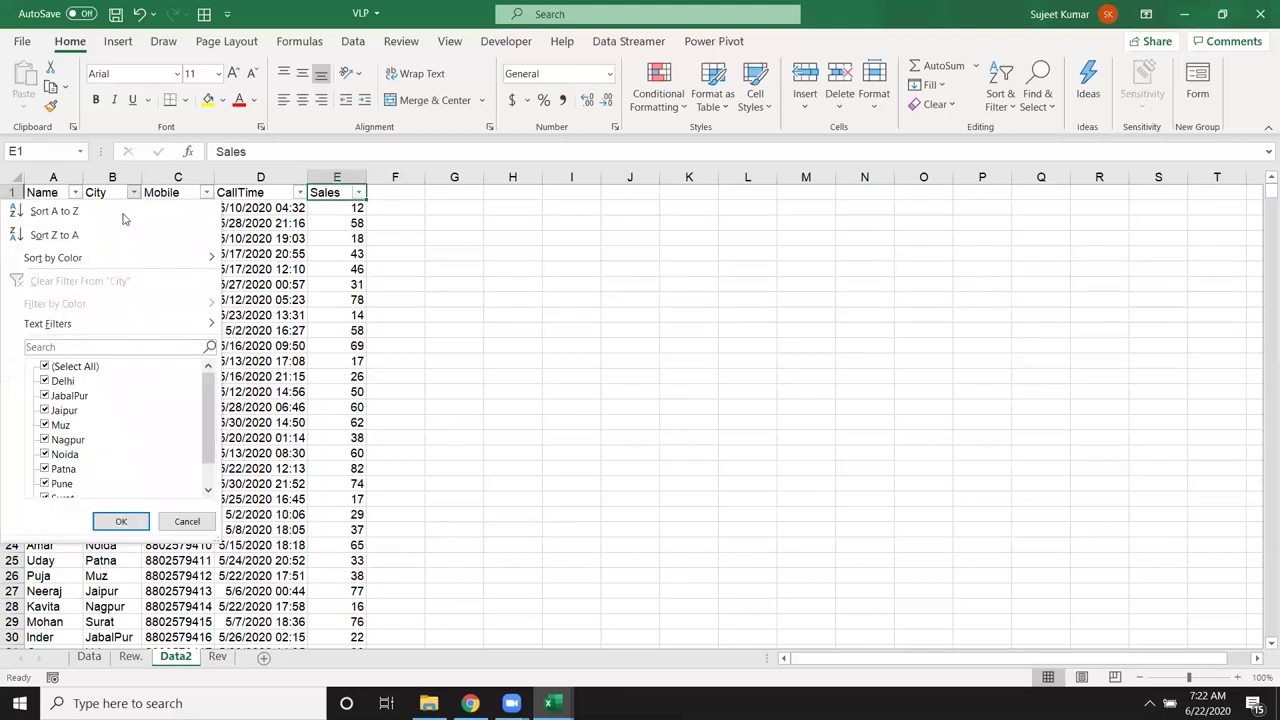
left_click(45, 367)
left_click(45, 381)
left_click(120, 521)
scroll(354, 522, "down", 2)
Put =NA() in E923 so the Total shows #N/A, then clear the filter.
left_click(355, 527)
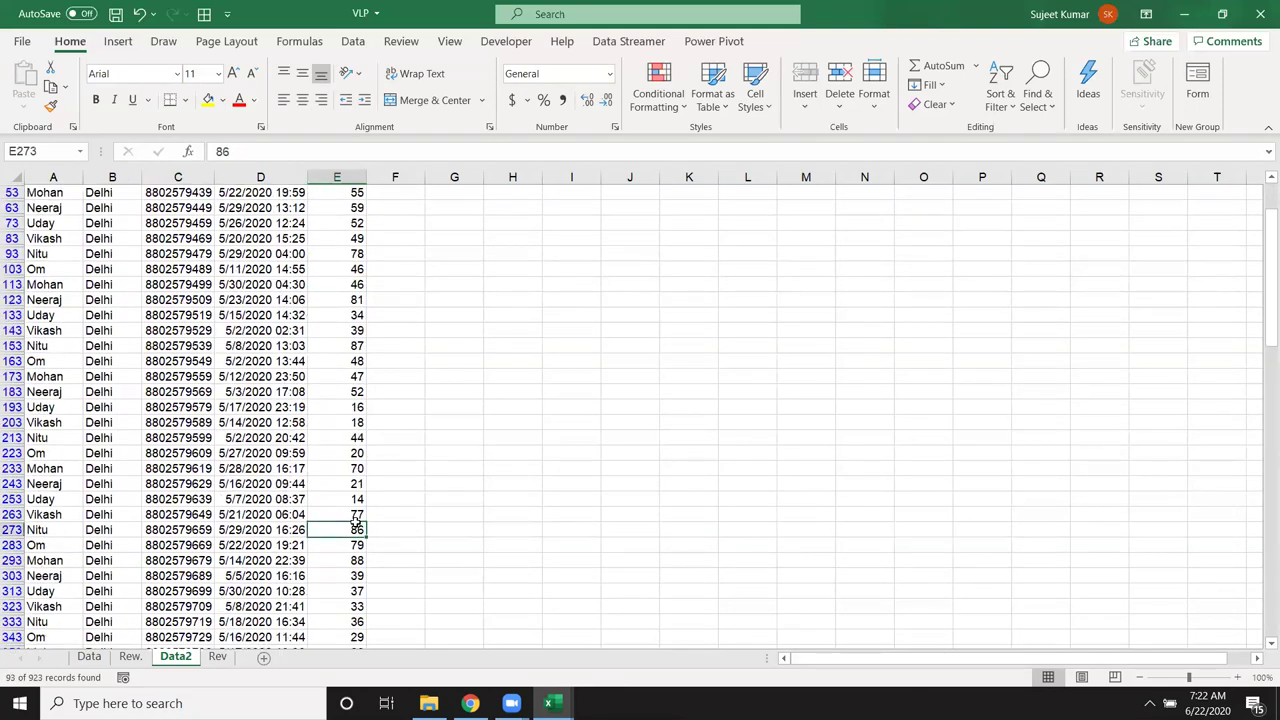
key("ctrl+Down")
key("ctrl+Down")
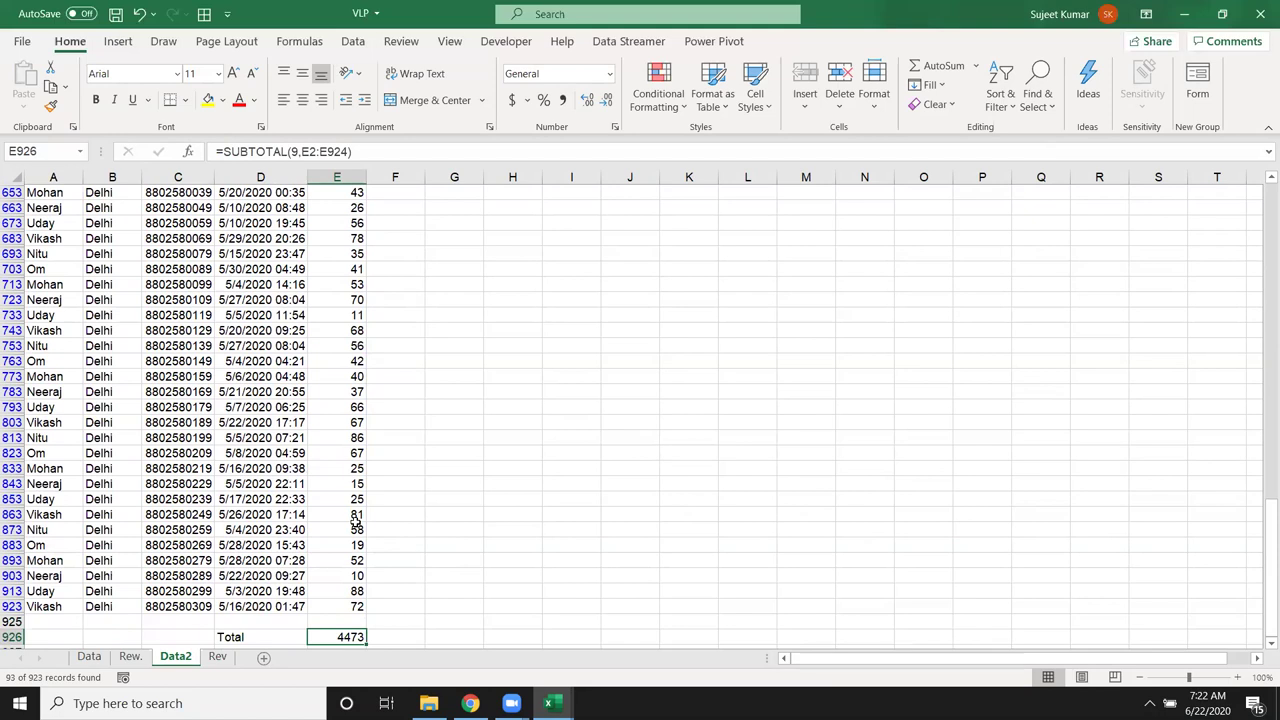
key("ctrl+Up")
type("=na(")
key("Return")
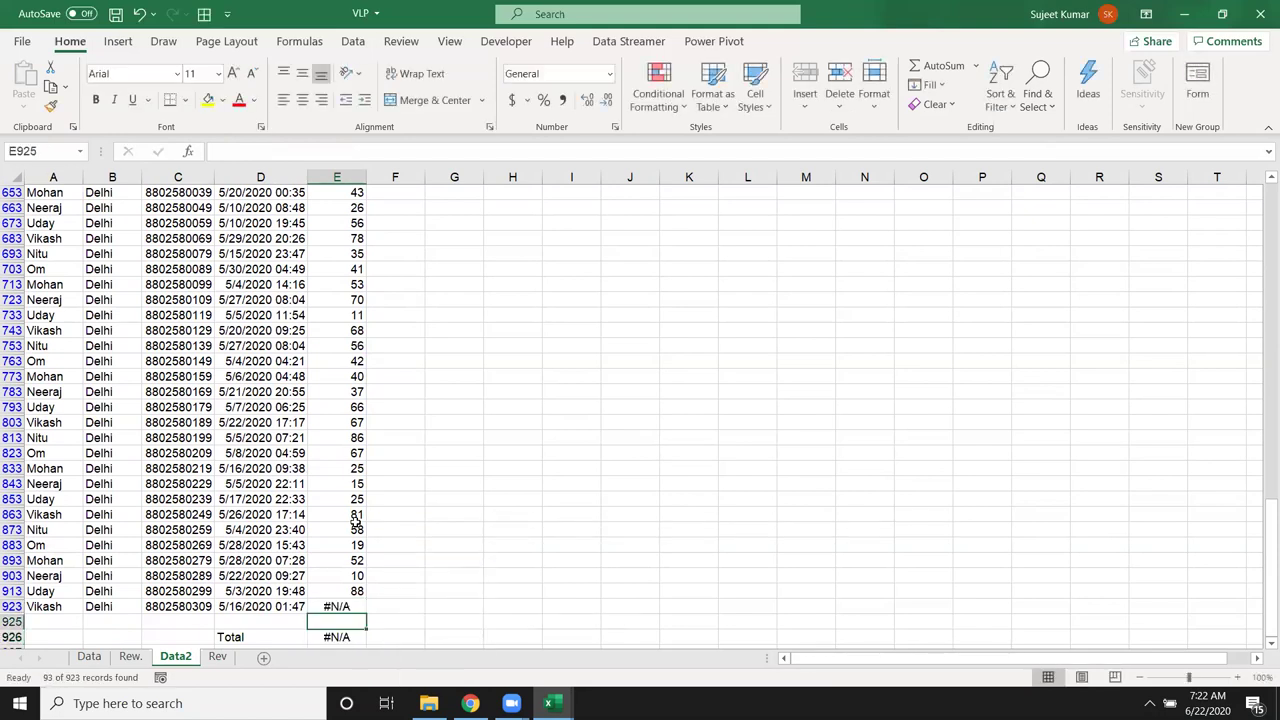
key("Down")
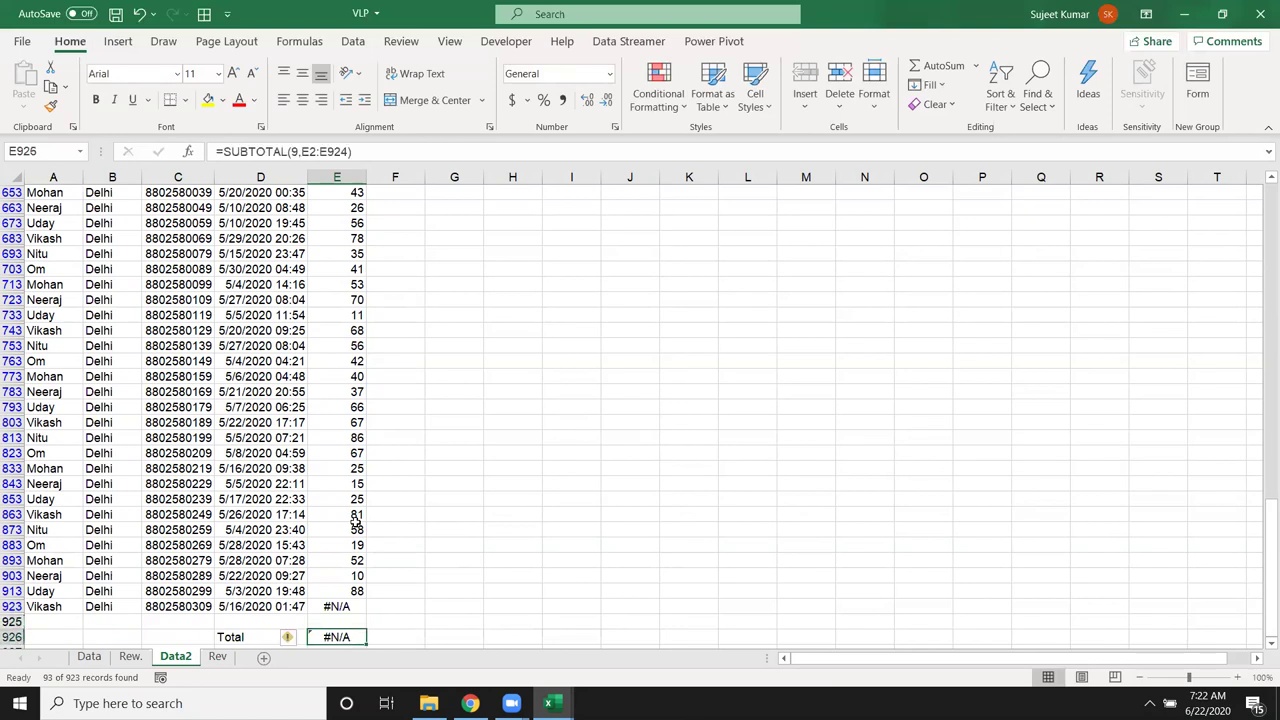
key("ctrl+shift+l")
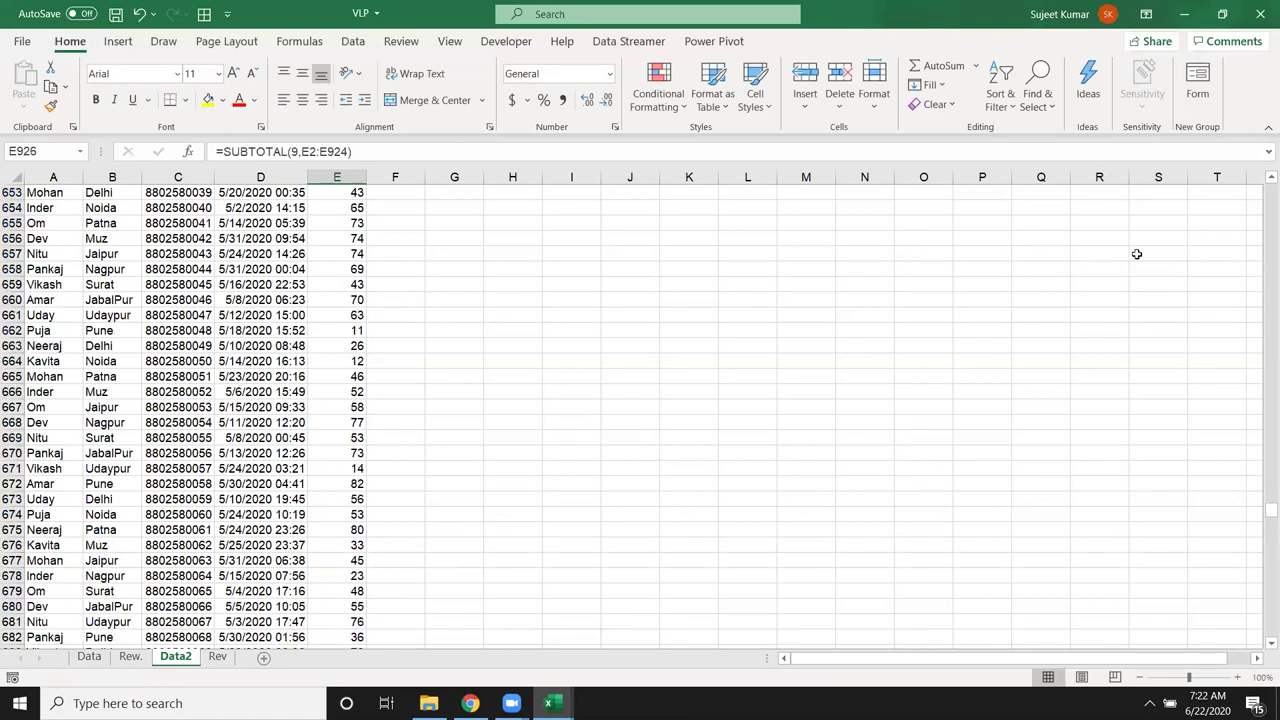
Close VLP.xlsm without saving and select cell E3 in Book1.
left_click(1260, 10)
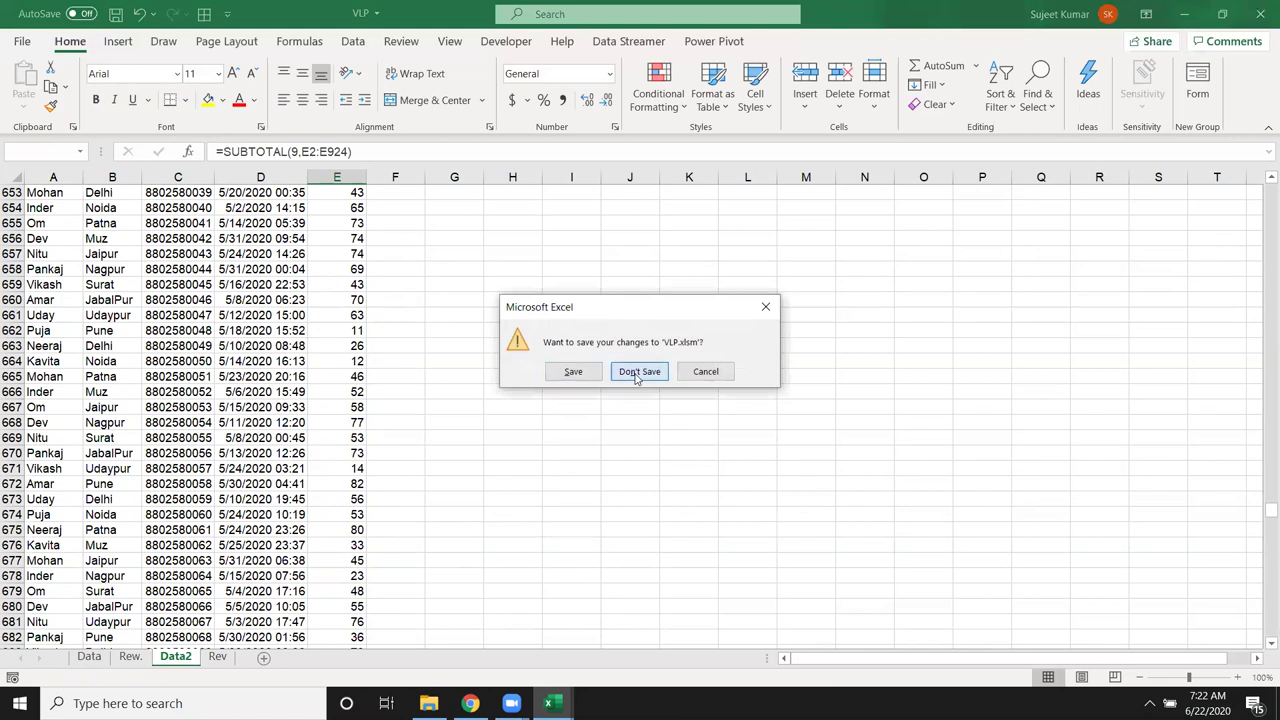
left_click(624, 371)
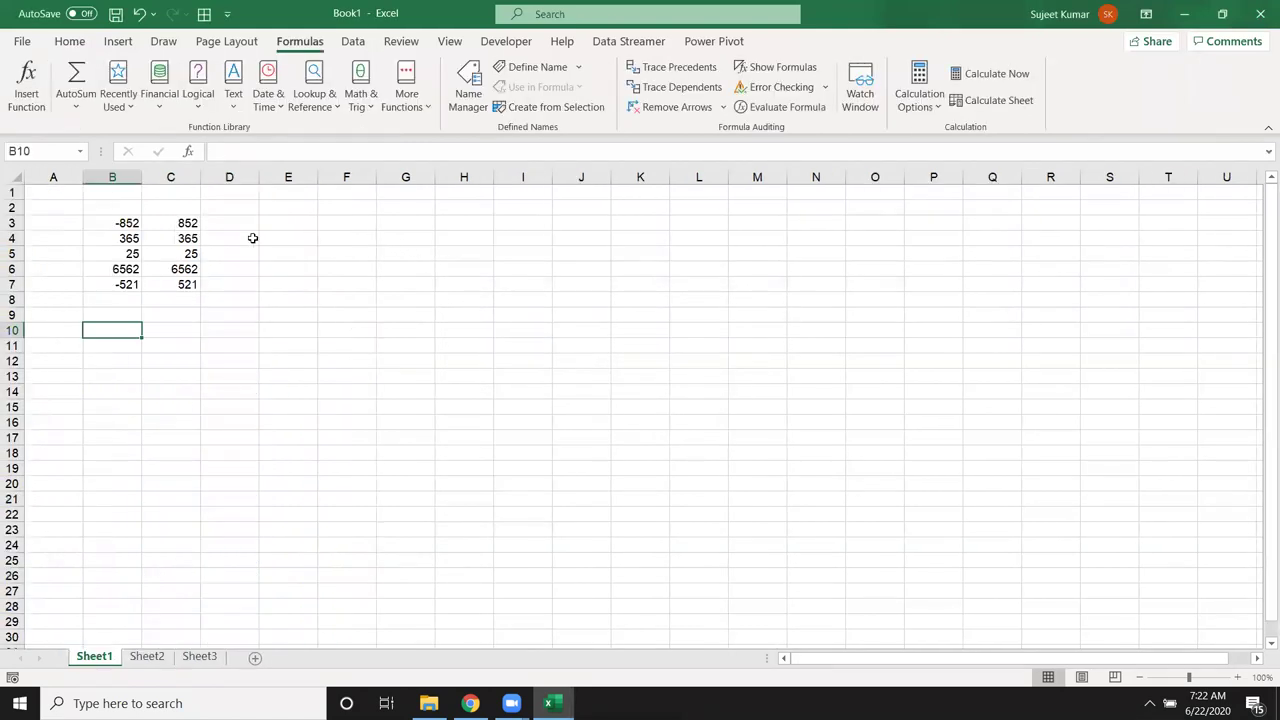
left_click(215, 236)
left_click(267, 223)
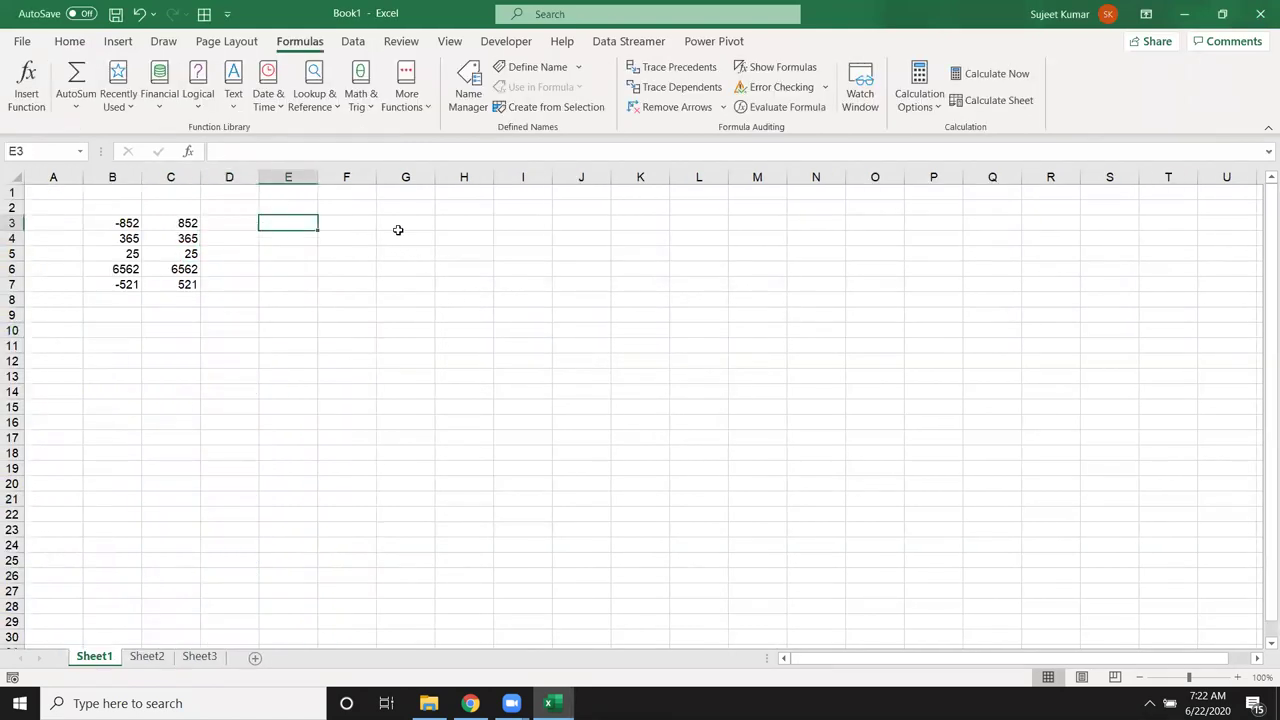
Fill E3:E7 with 852, 36, =D5/0, 52 and 36.
type("852")
key("Return")
type("36")
key("Return")
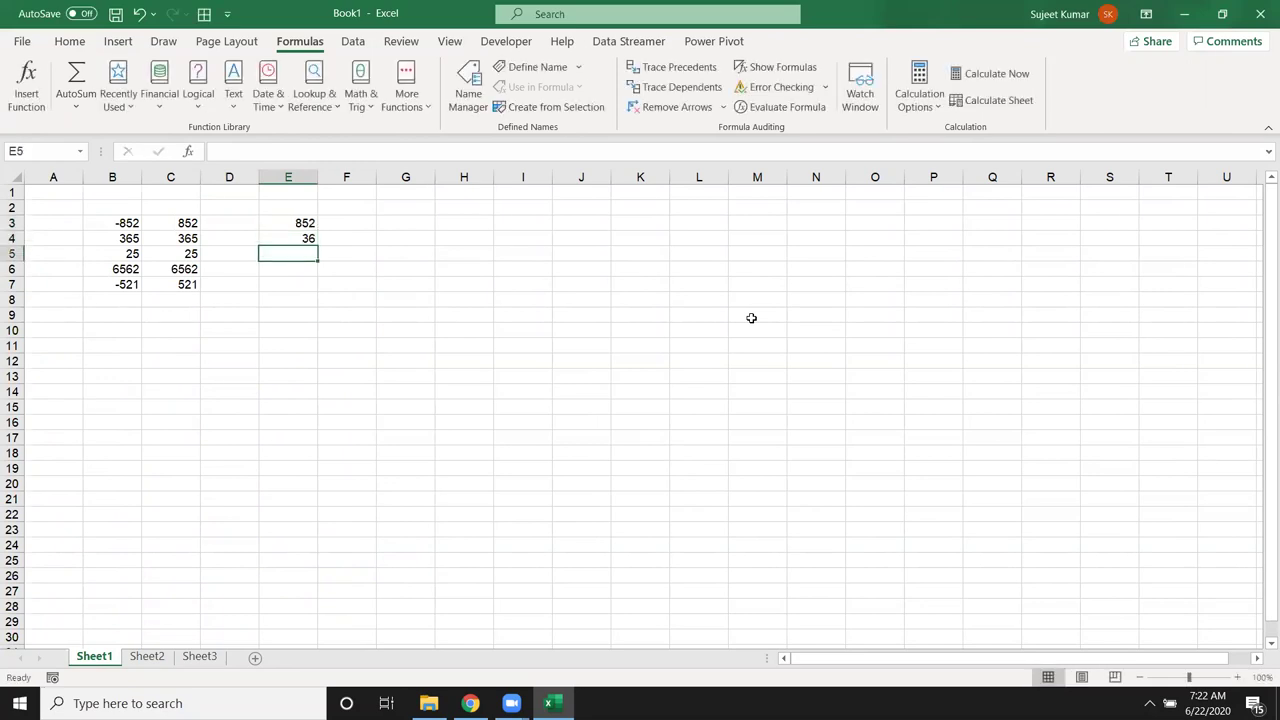
type("=")
key("Left")
type("/")
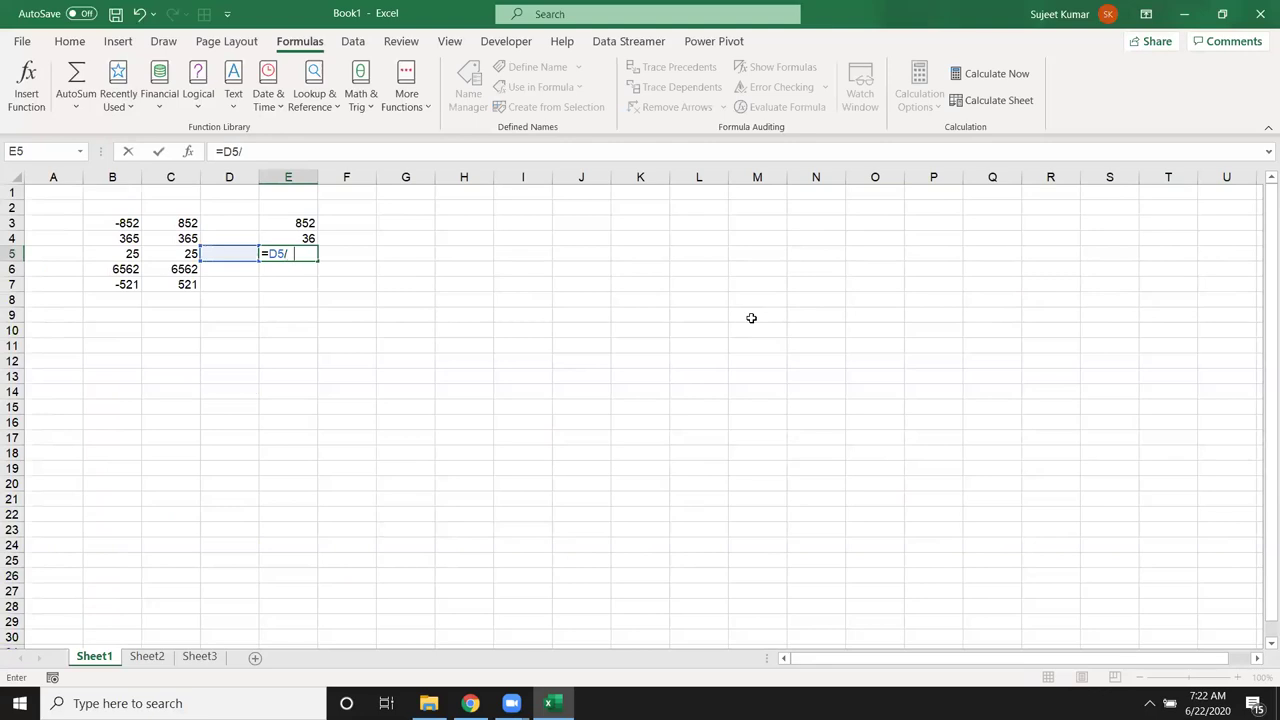
type("0")
key("Return")
type("52")
key("Return")
type("36")
key("Return")
Try =SUM(E3:E7) in E8, then delete it.
type("=su")
key("Tab")
key("Up")
key("shift+Up")
key("shift+Up")
key("shift+Up")
key("Return")
key("Up")
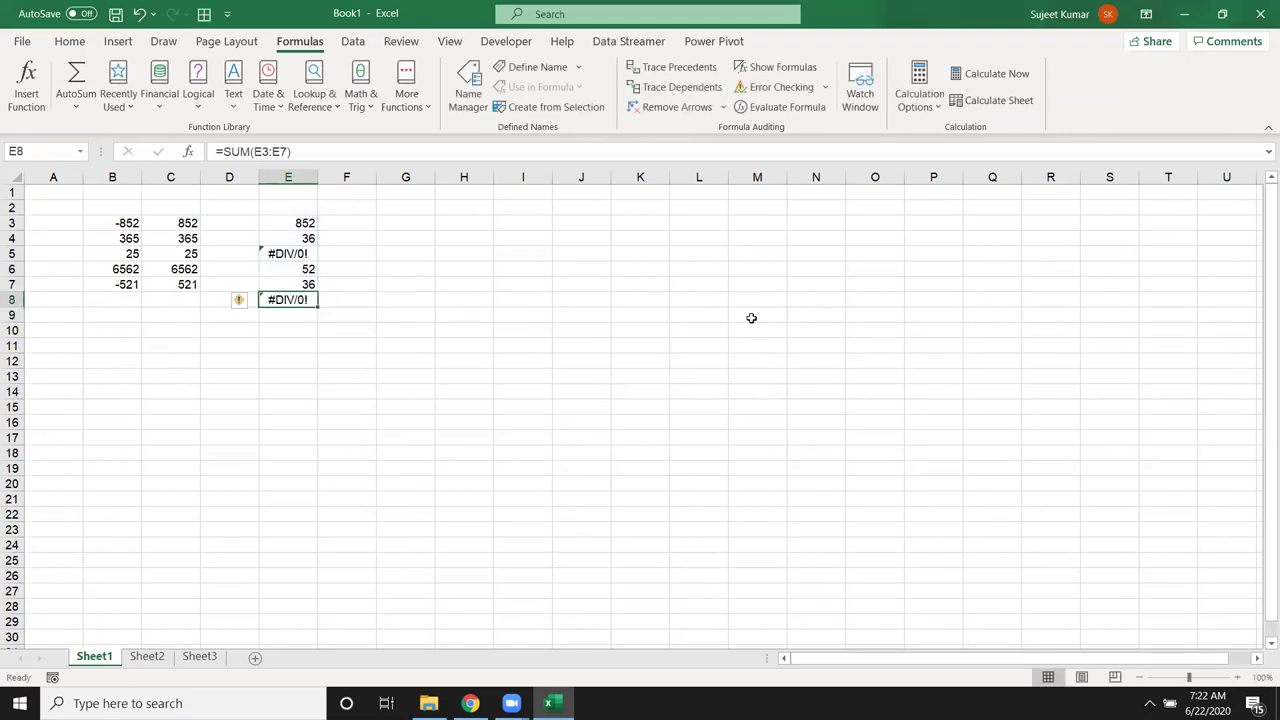
key("Delete")
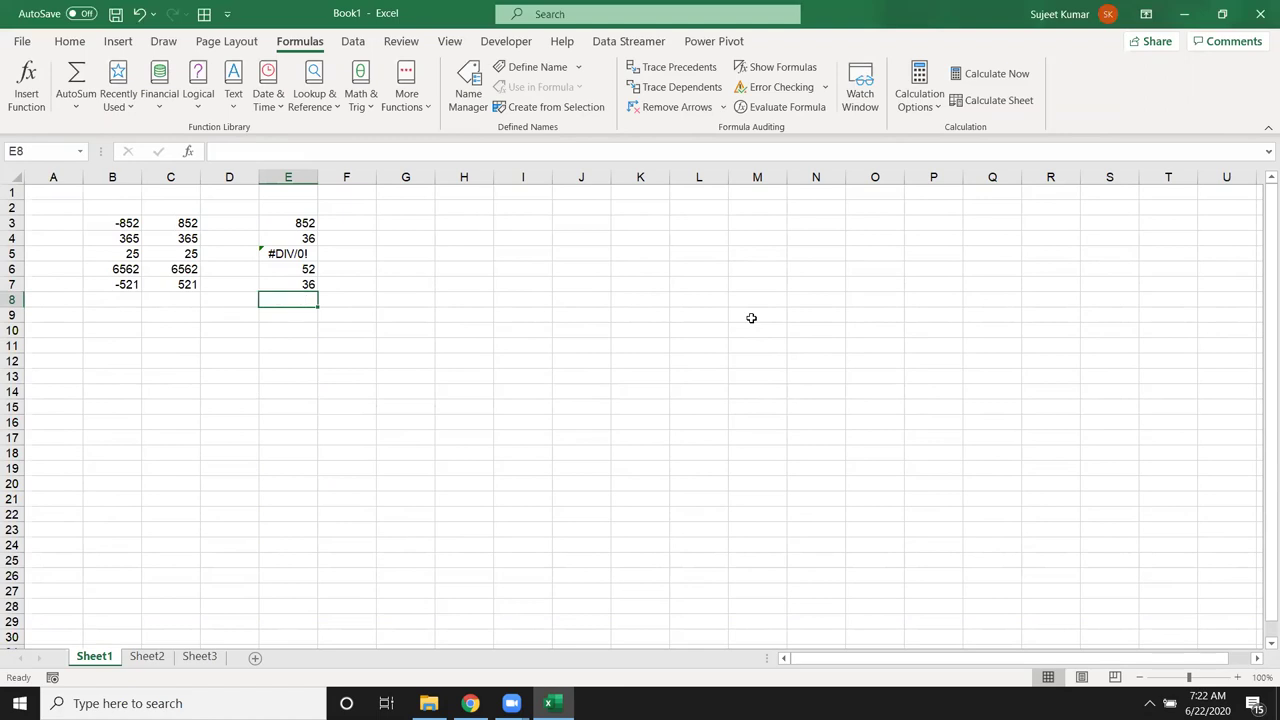
Start an AGGREGATE formula in E8 with function 9 (SUM), then dismiss the too-few-arguments alert.
type("=ag")
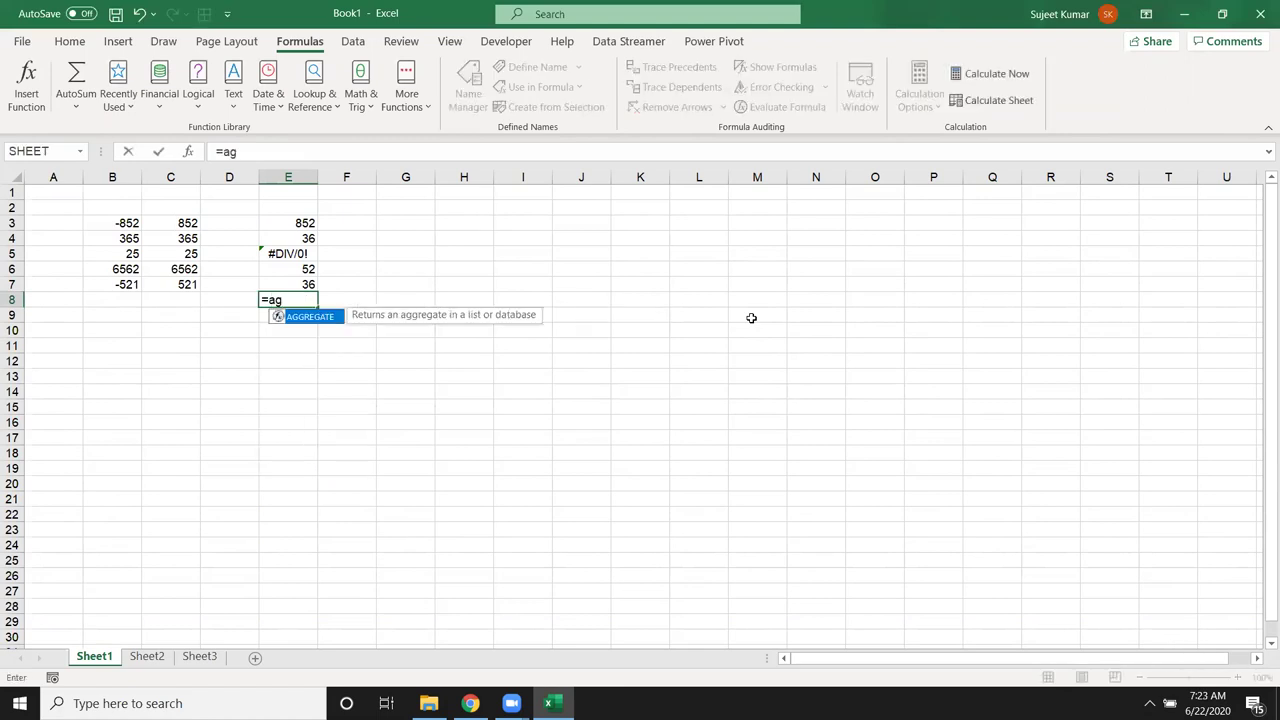
key("Tab")
key("Down")
key("Down")
key("Down")
key("Down")
key("Down")
key("Down")
key("Down")
key("Down")
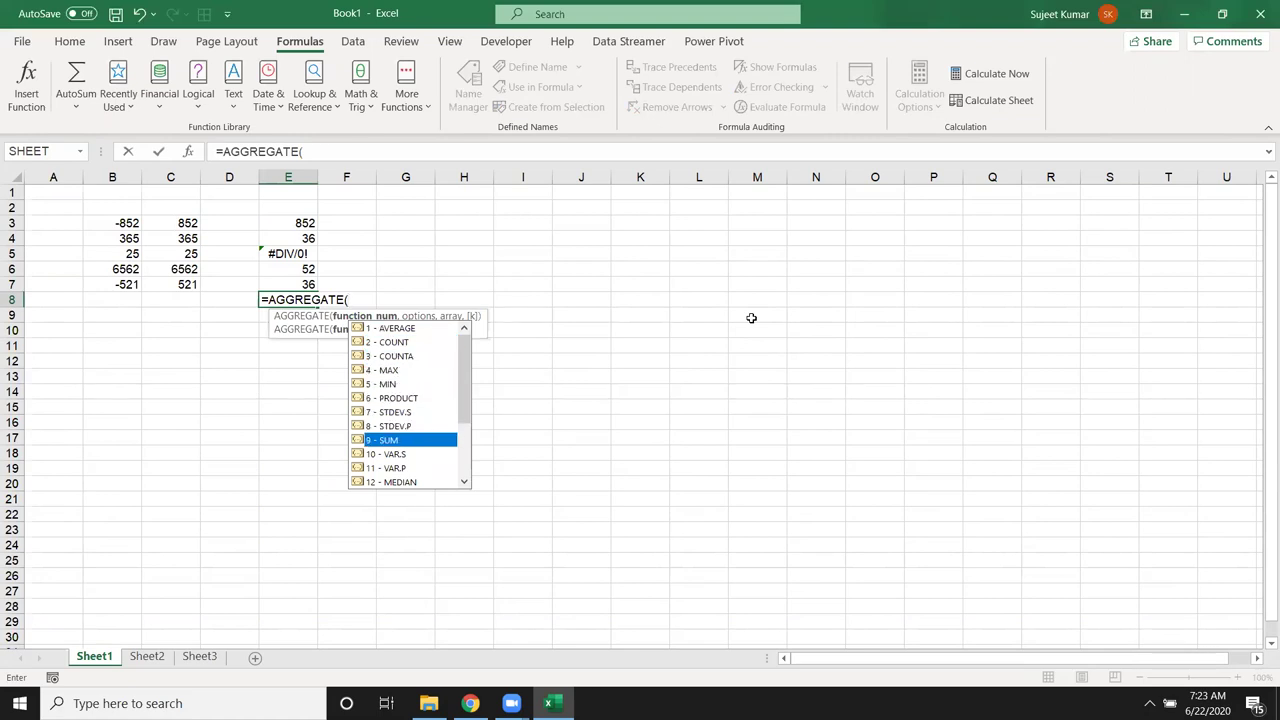
key("Tab")
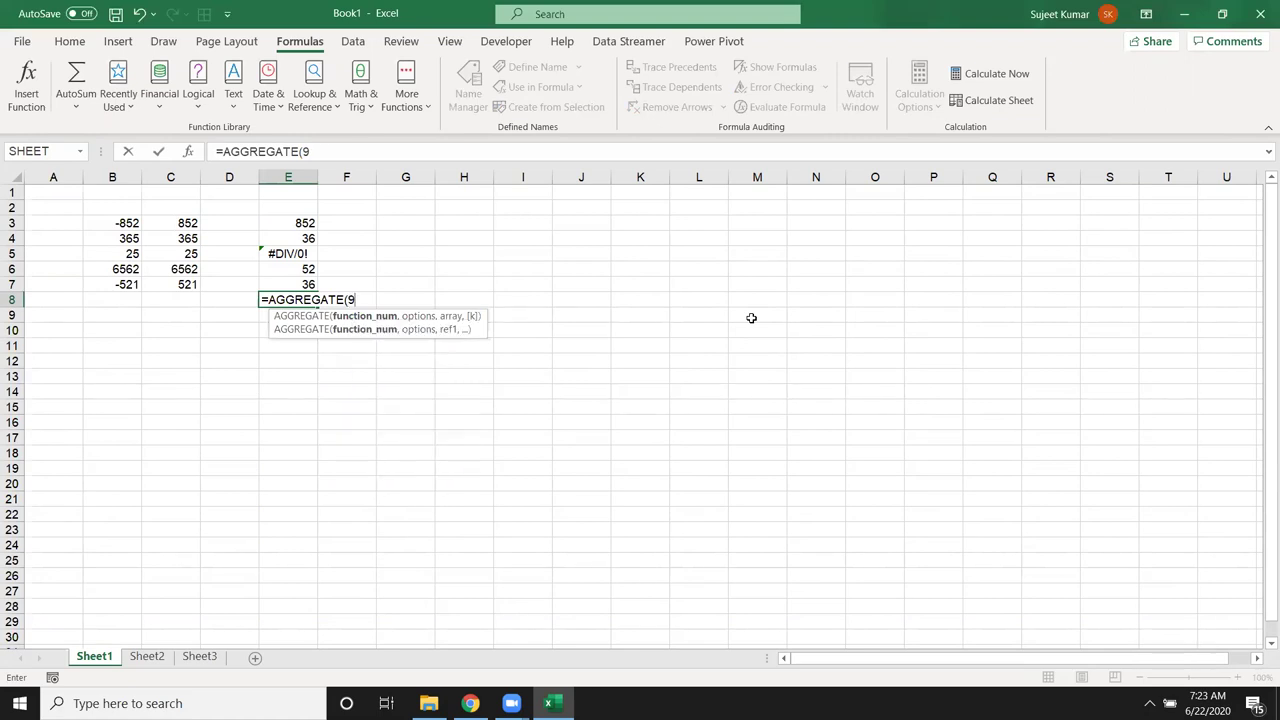
type(",")
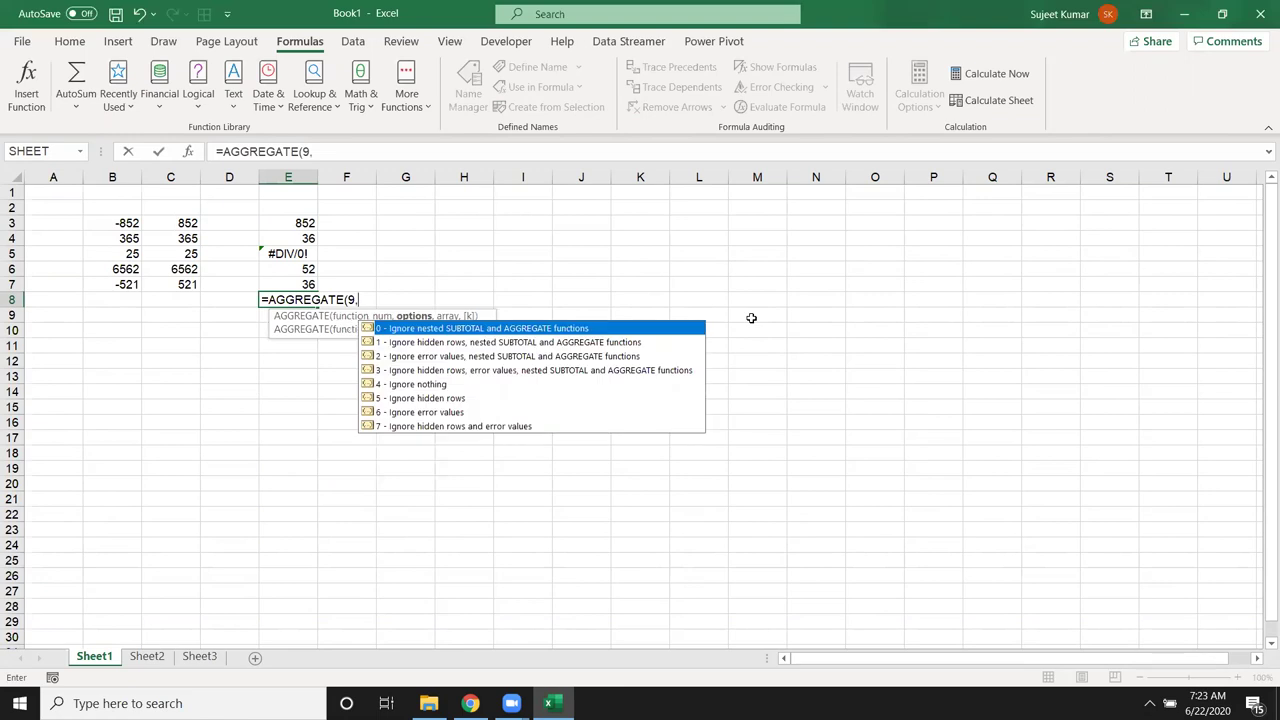
key("Down")
key("Down")
key("Down")
key("Down")
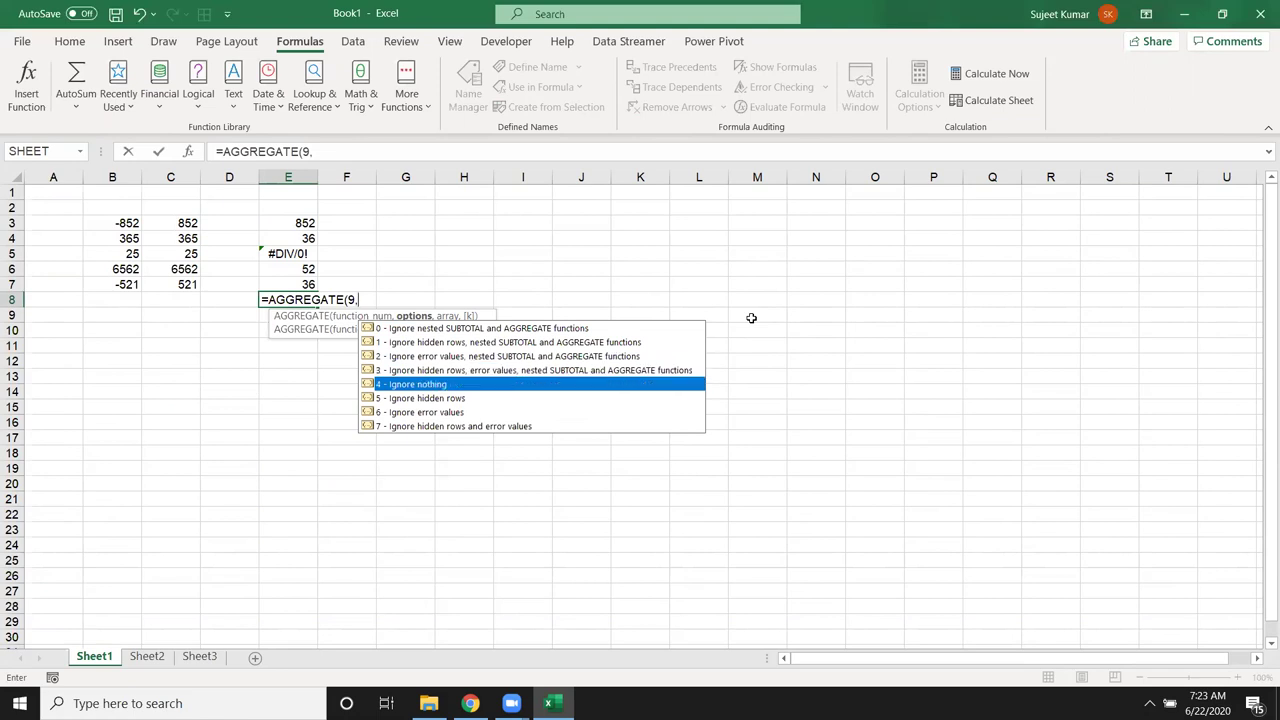
key("Down")
key("Down")
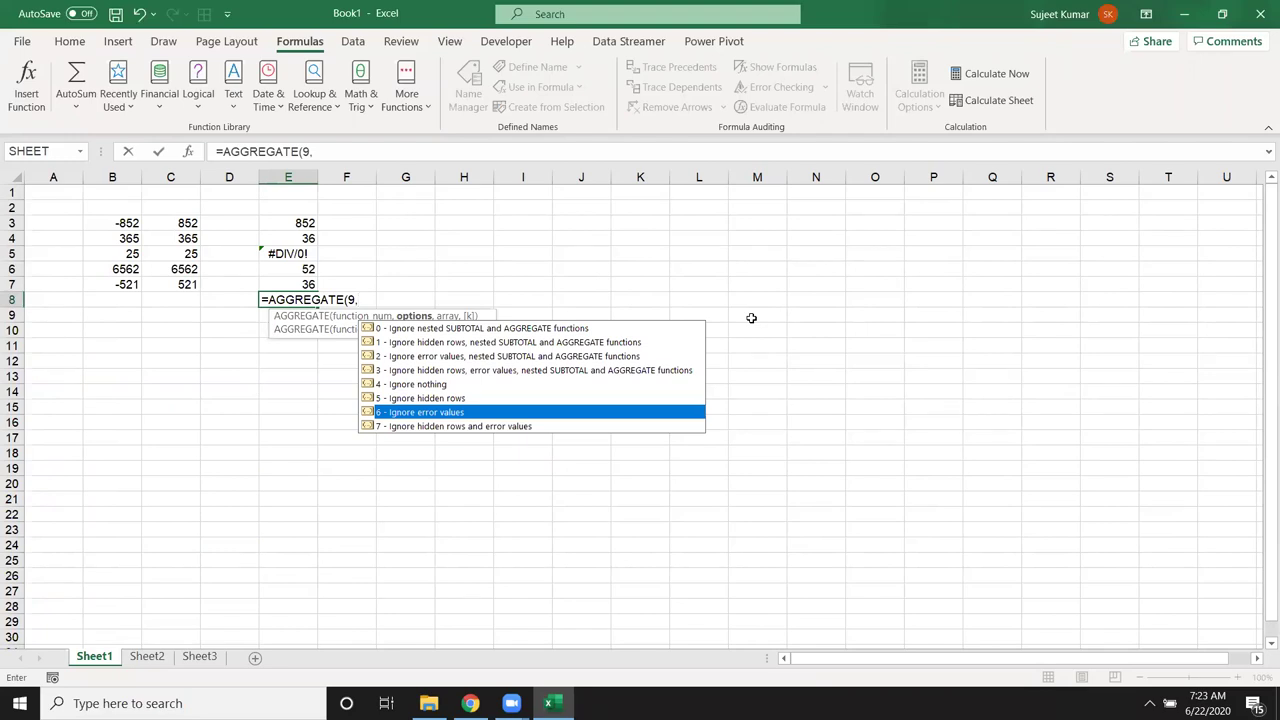
key("Down")
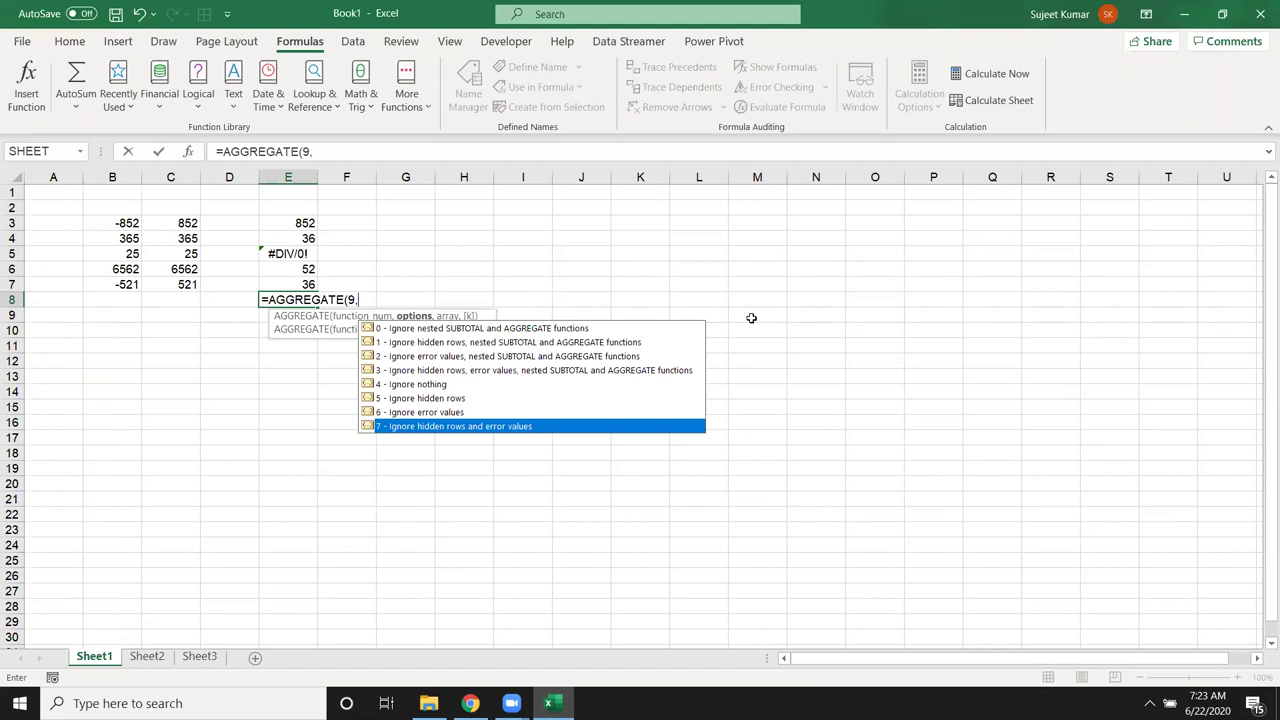
key("Return")
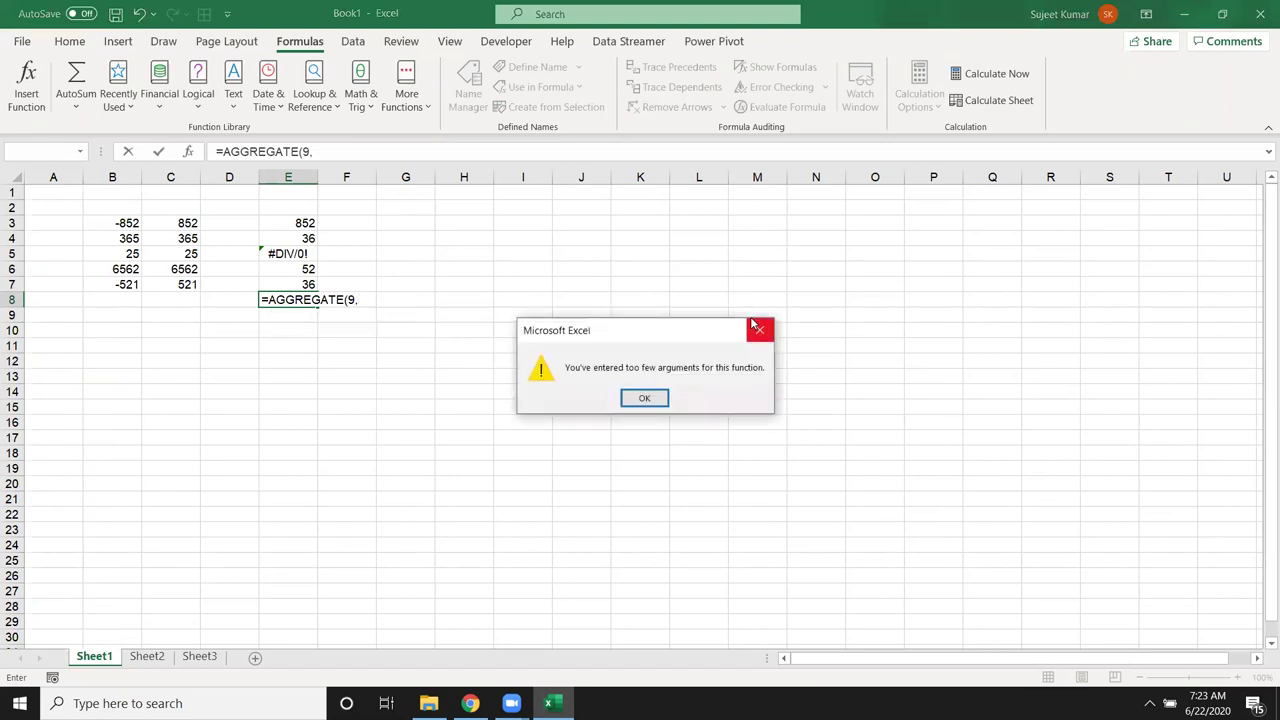
key("Return")
Complete E8 as =AGGREGATE(9,7,E3:E7) to total E3:E7 ignoring errors, giving 976.
key("Right")
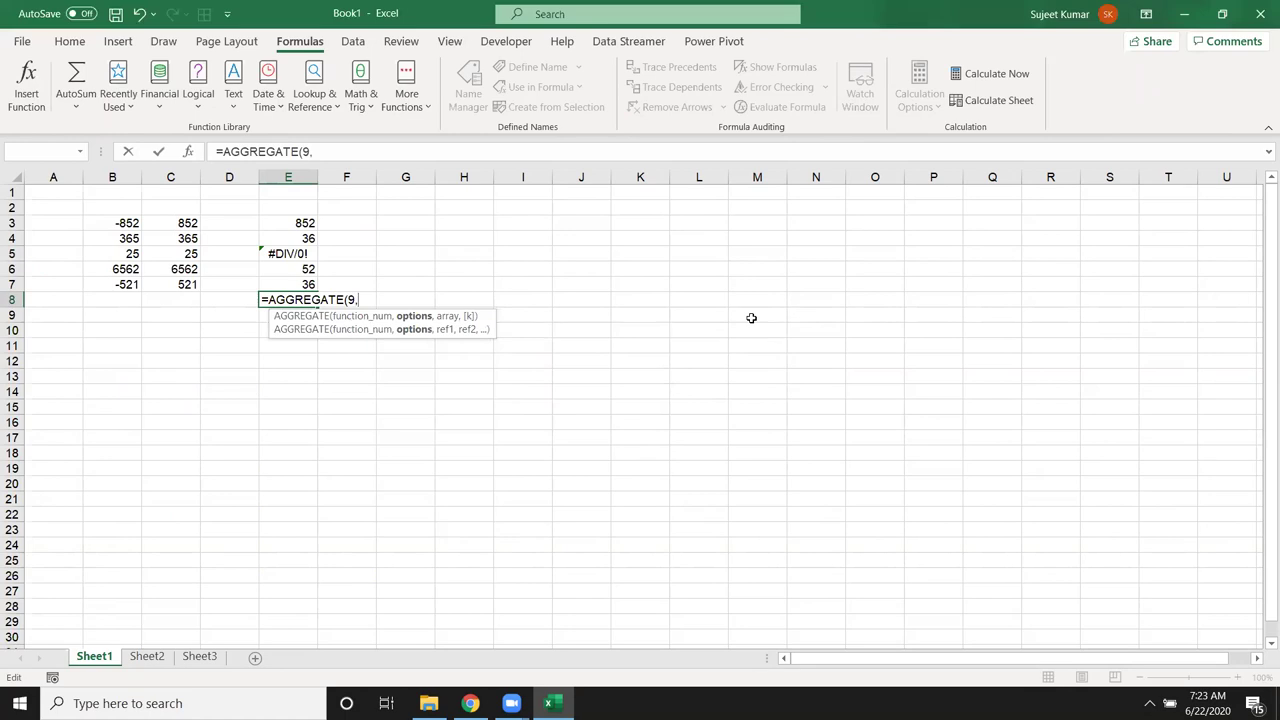
key("BackSpace")
type(",")
key("Down")
key("Down")
key("Down")
key("Down")
key("Down")
key("Down")
key("Down")
key("Tab")
type(",")
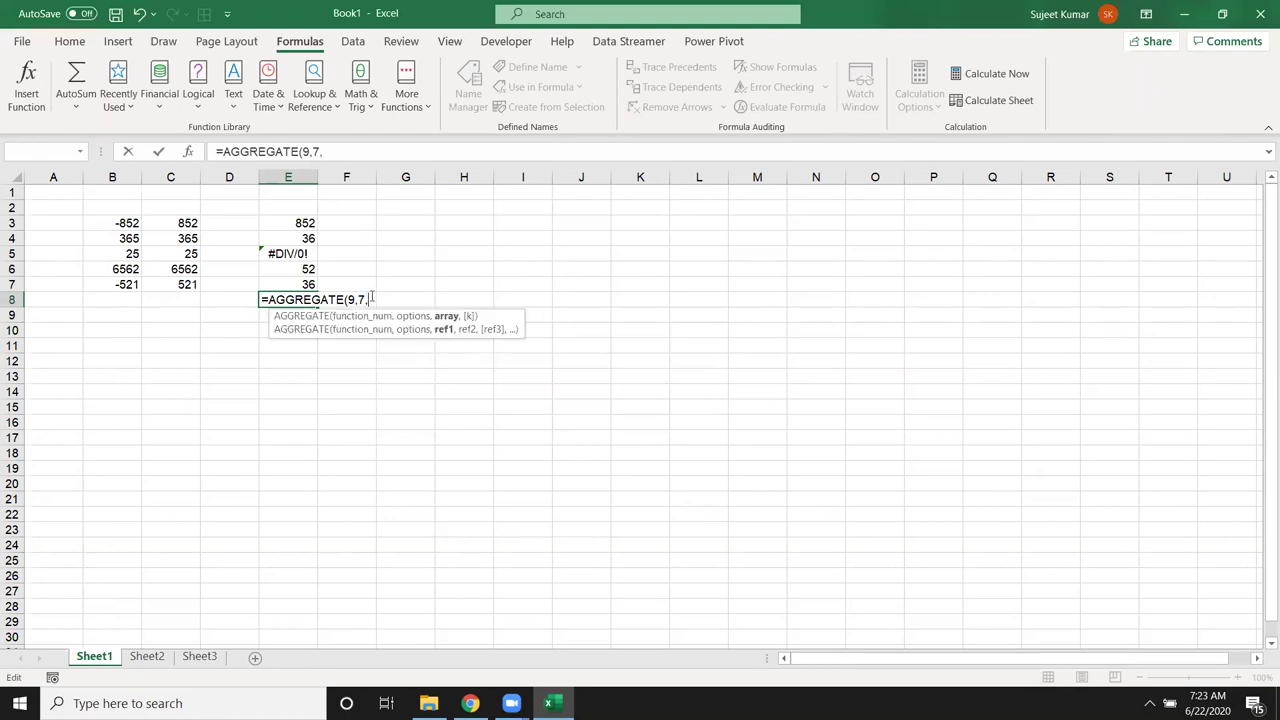
left_click(310, 284)
left_click_drag(310, 284, 306, 224)
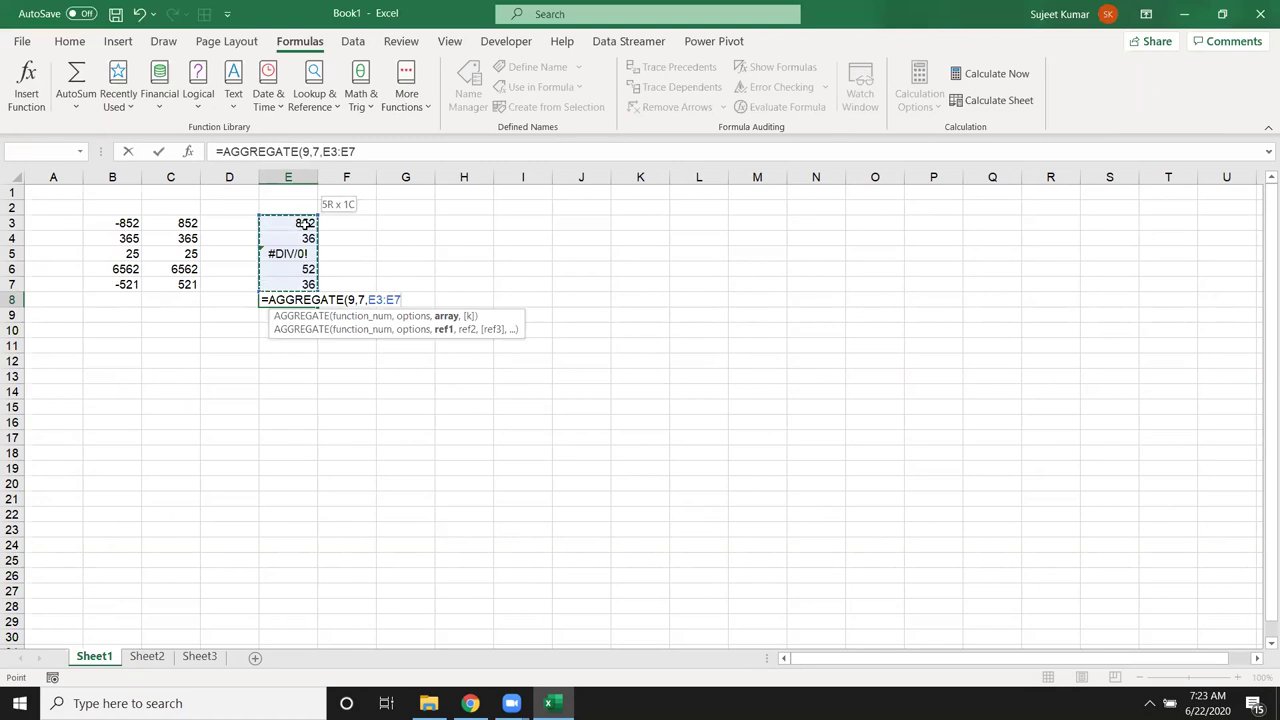
type(")")
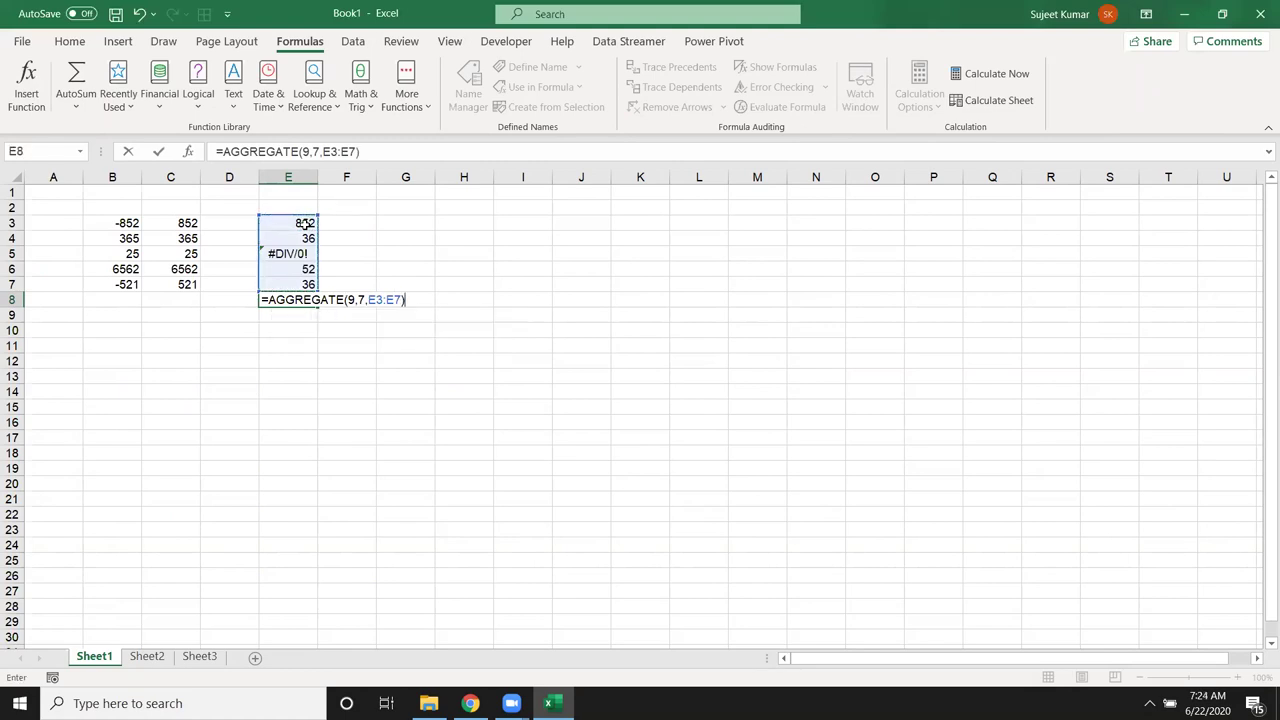
key("Return")
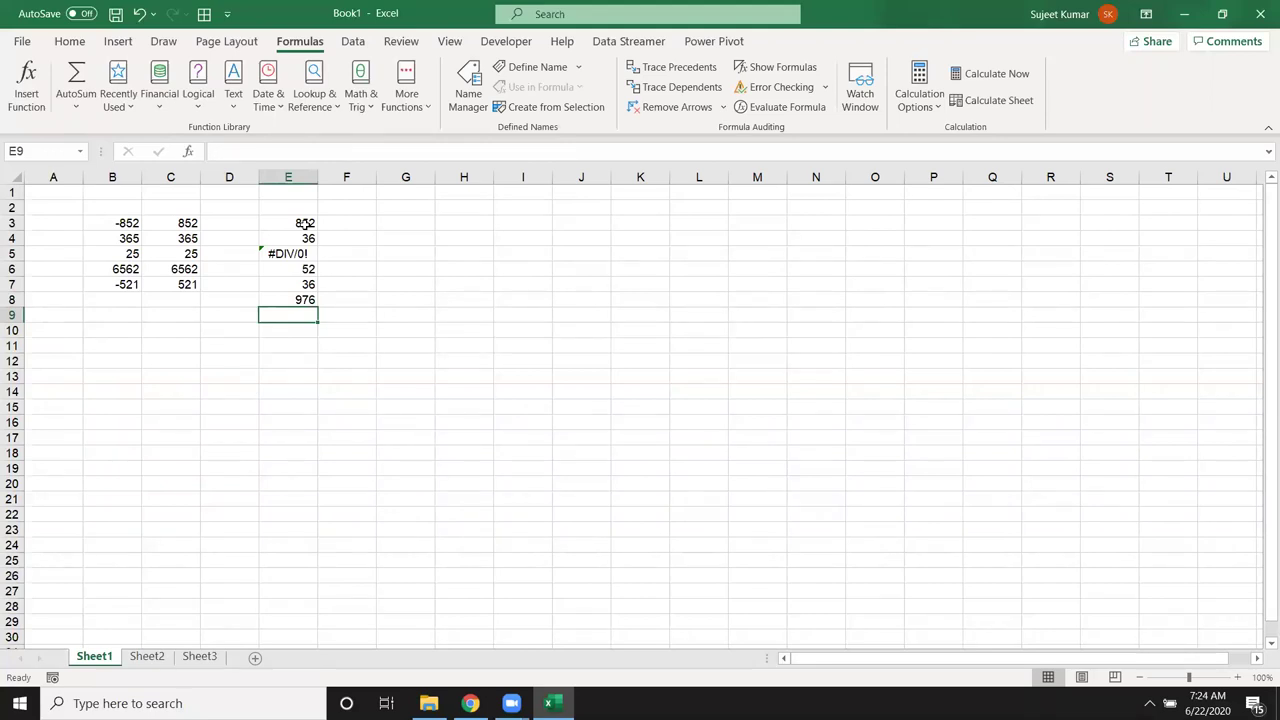
double_click(296, 299)
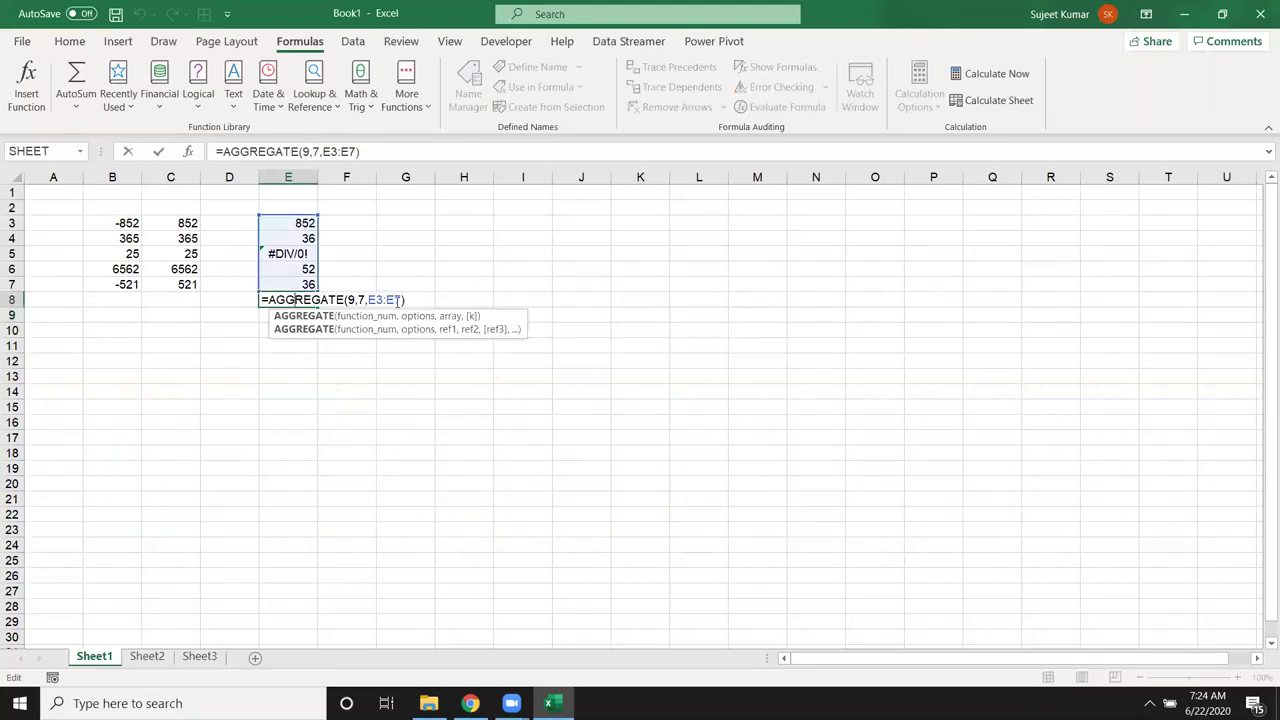
left_click(368, 300)
left_click(361, 300)
key("BackSpace")
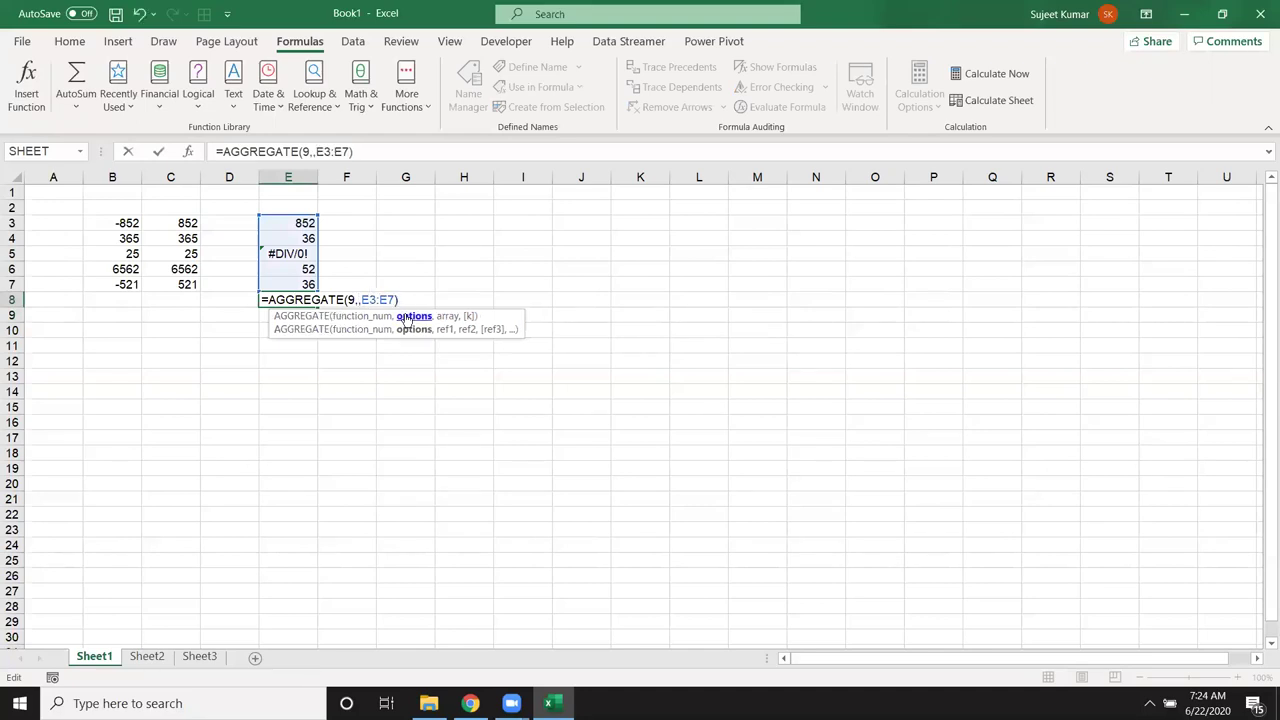
left_click(407, 320)
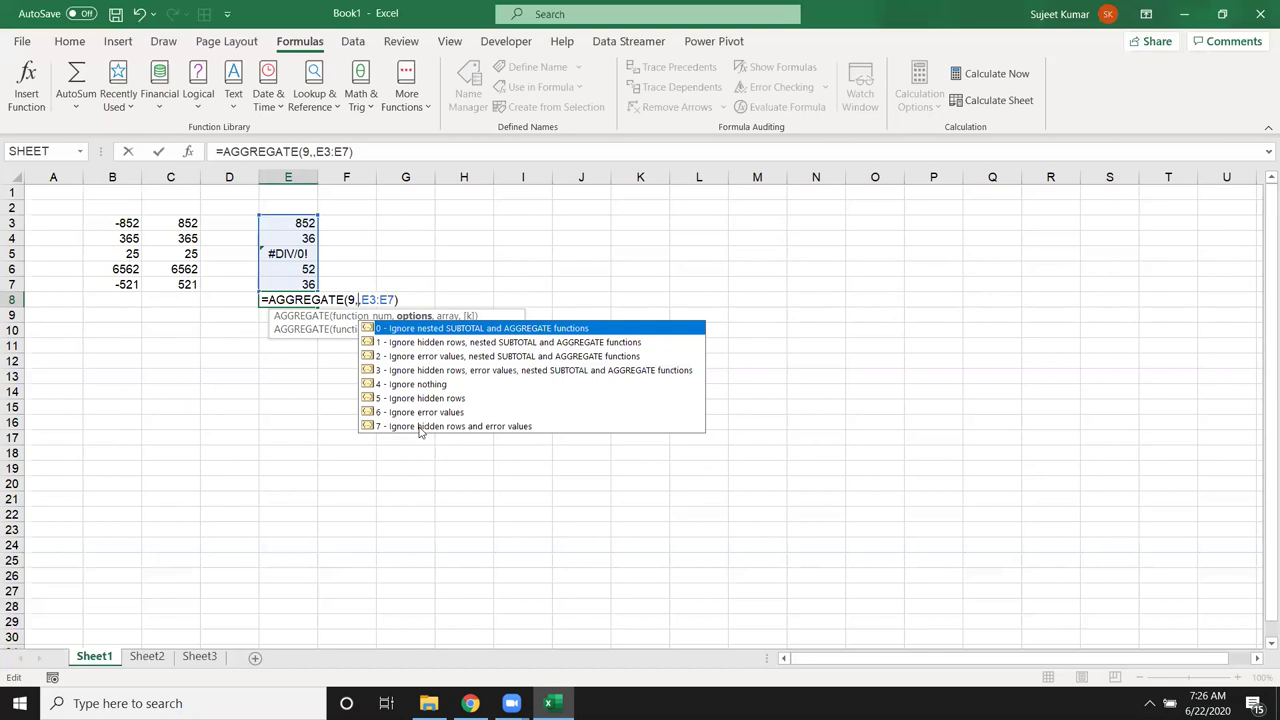
double_click(416, 426)
key("ctrl+Return")
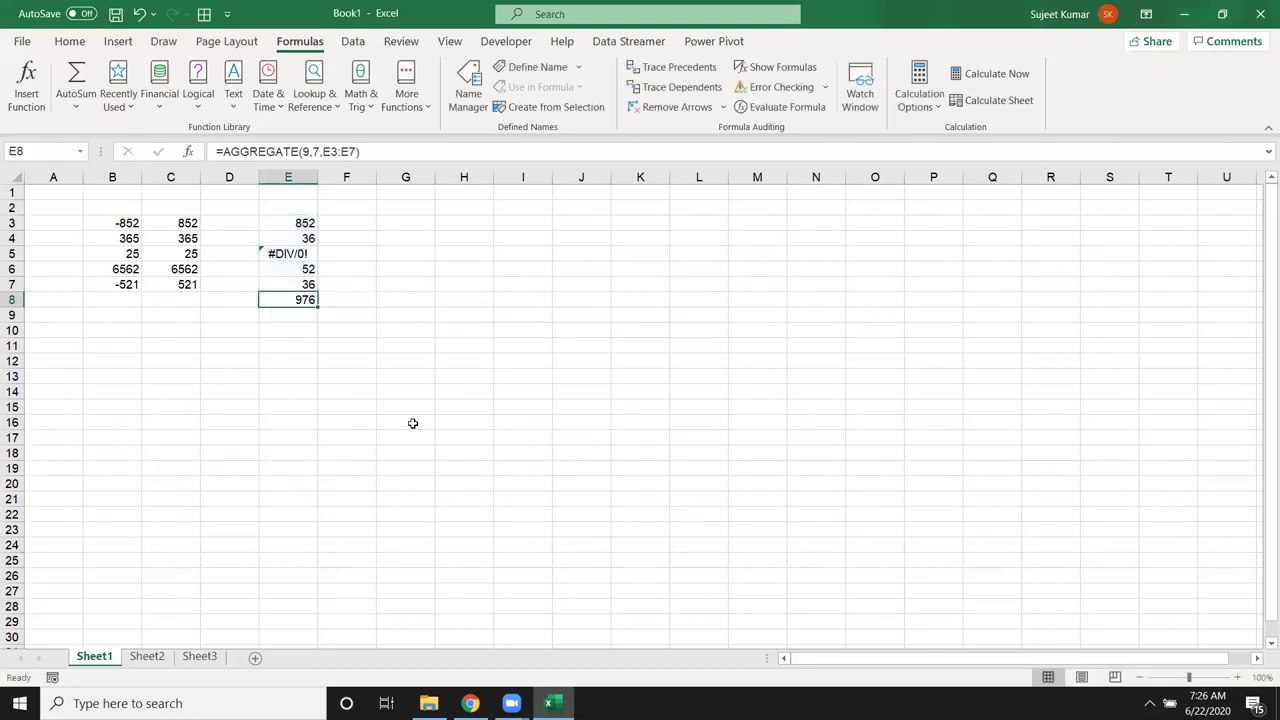
Browse the Lookup & Reference and Math & Trig function lists.
left_click(326, 311)
left_click_drag(398, 314, 398, 300)
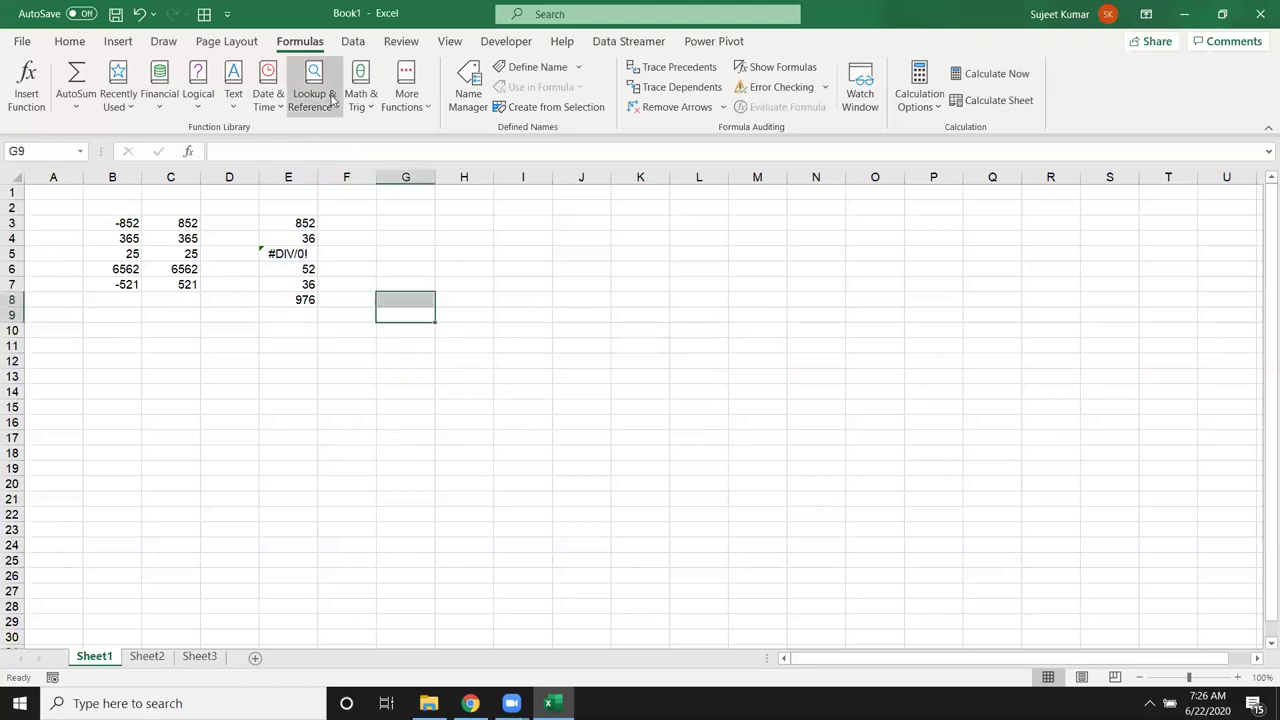
left_click(333, 104)
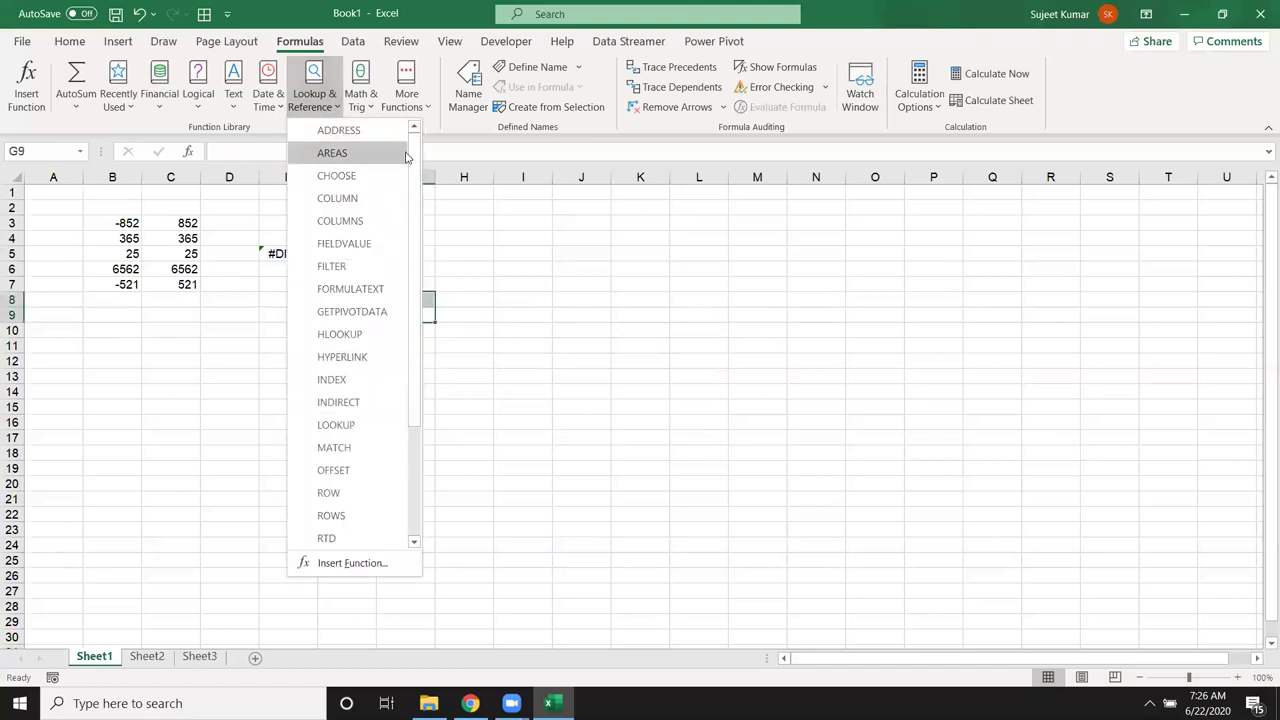
left_click(338, 104)
left_click(352, 103)
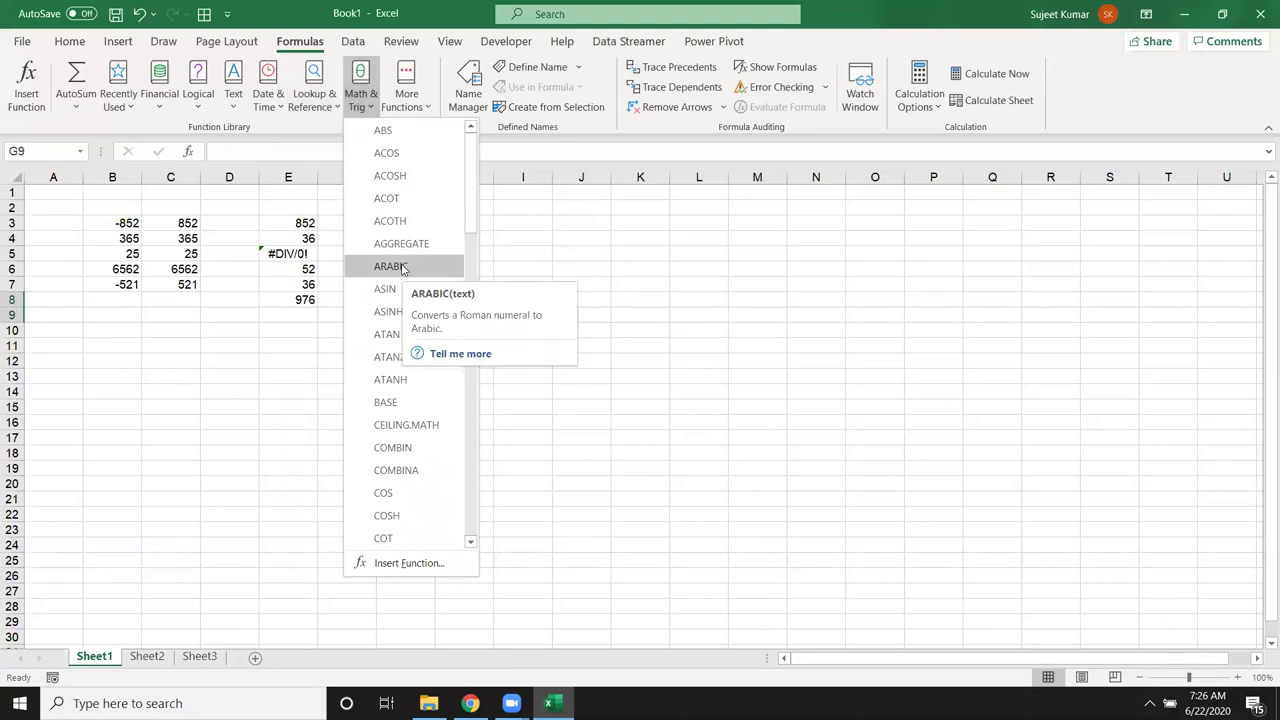
left_click(170, 345)
Enter the numbers 1 to 5 in B11:B15.
key("Left")
type("1")
key("Return")
type("2")
key("Return")
type("3")
key("Return")
type("4")
key("Return")
type("5")
key("Return")
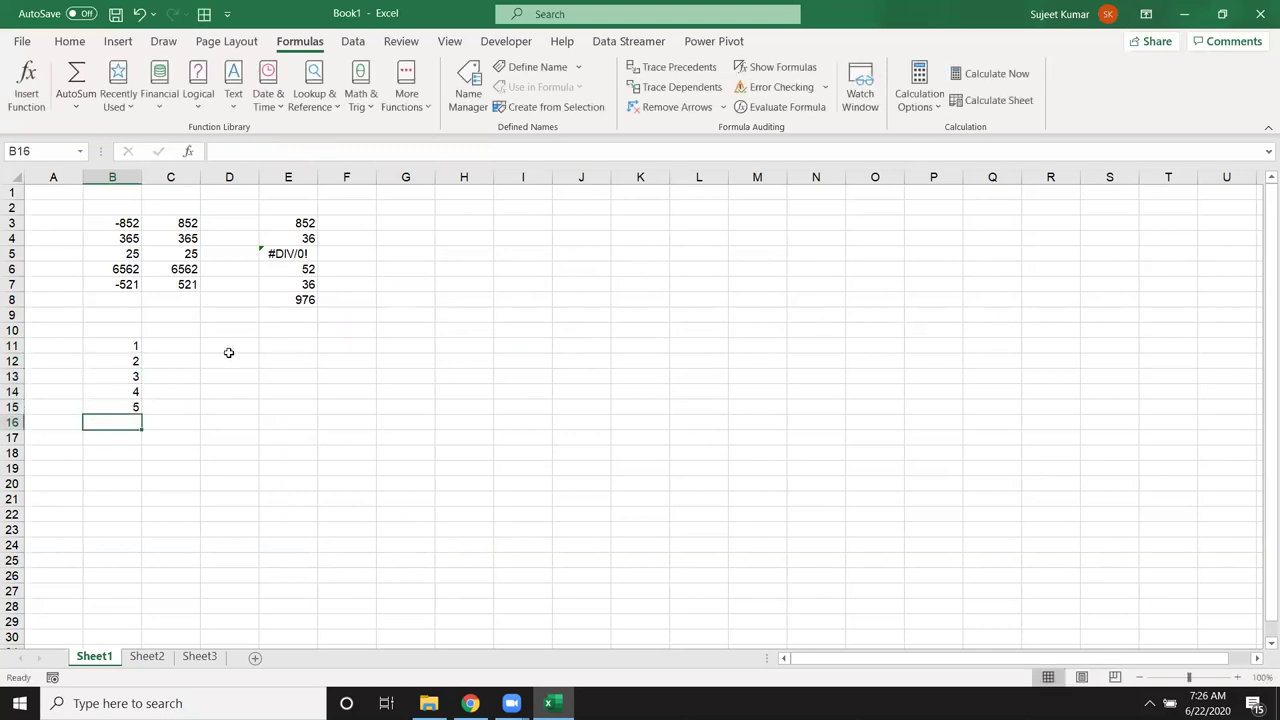
Put =ROMAN(B11) in C11 and fill it down to C15, showing I–V.
left_click(204, 344)
key("Left")
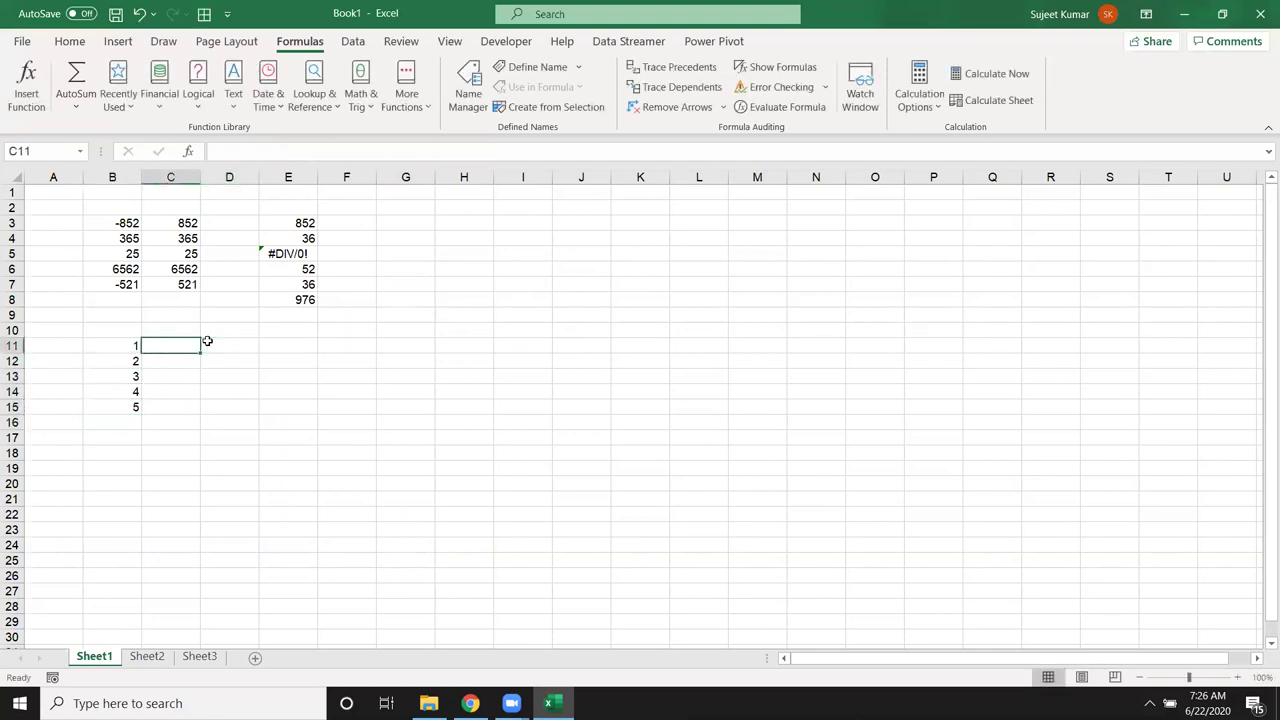
type("=ro")
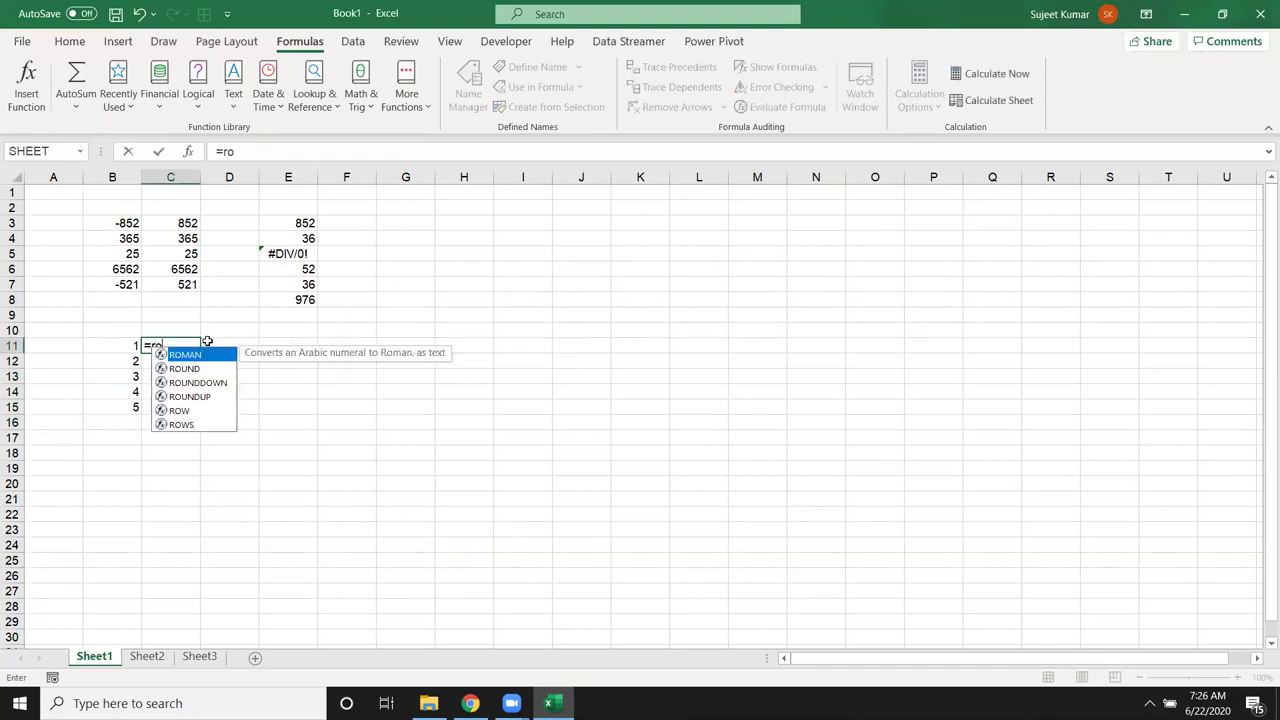
key("Tab")
key("Left")
key("Return")
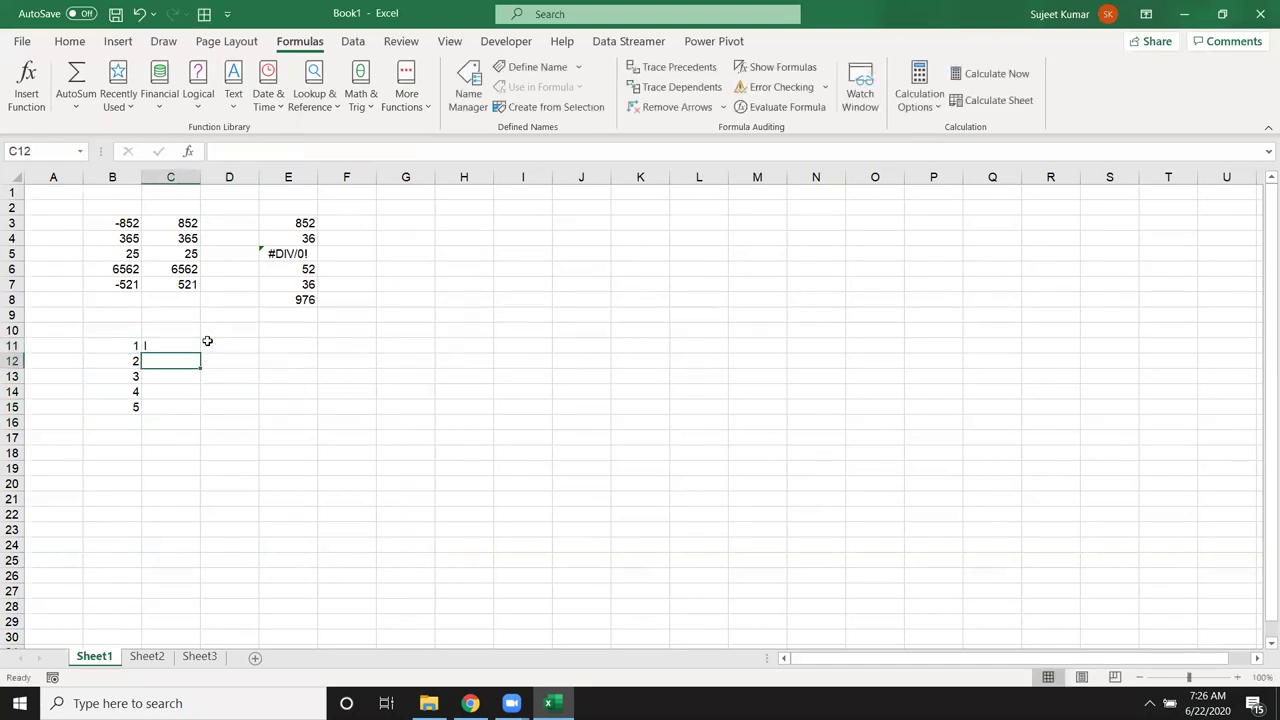
left_click(190, 343)
double_click(200, 353)
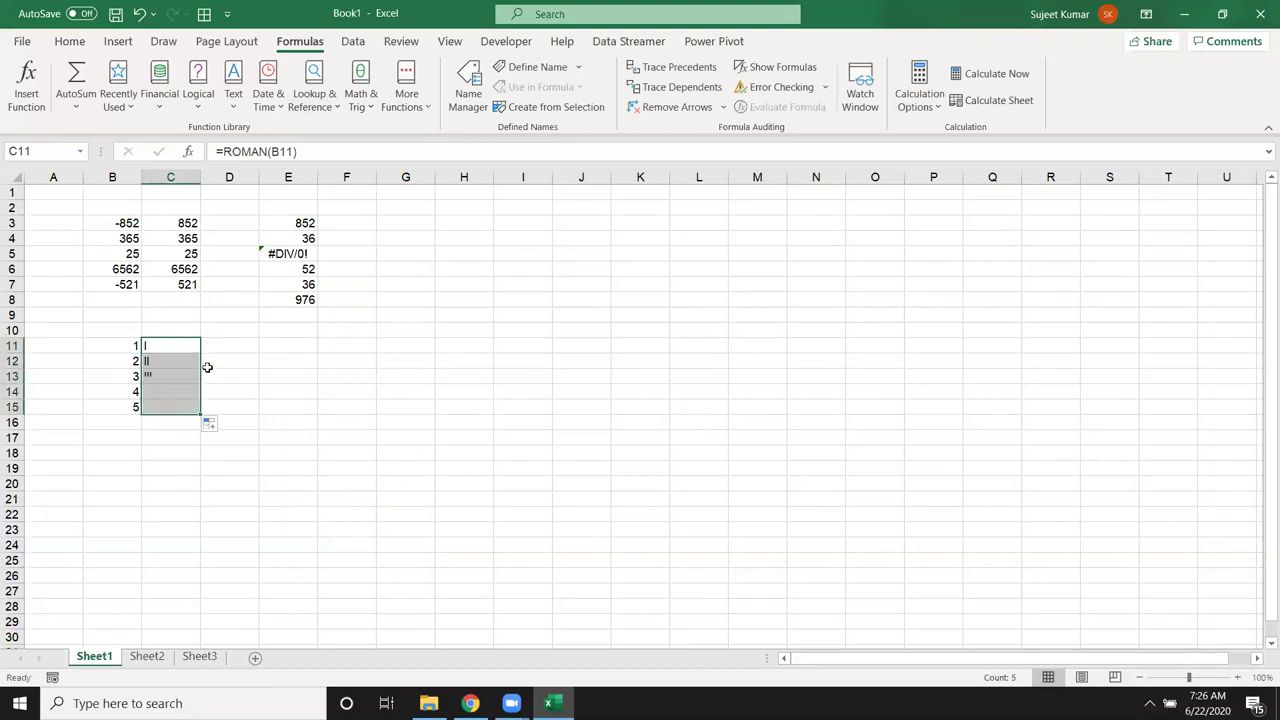
Put =ARABIC(C11) in D11 and fill it down to D15, returning 1–5.
left_click(250, 342)
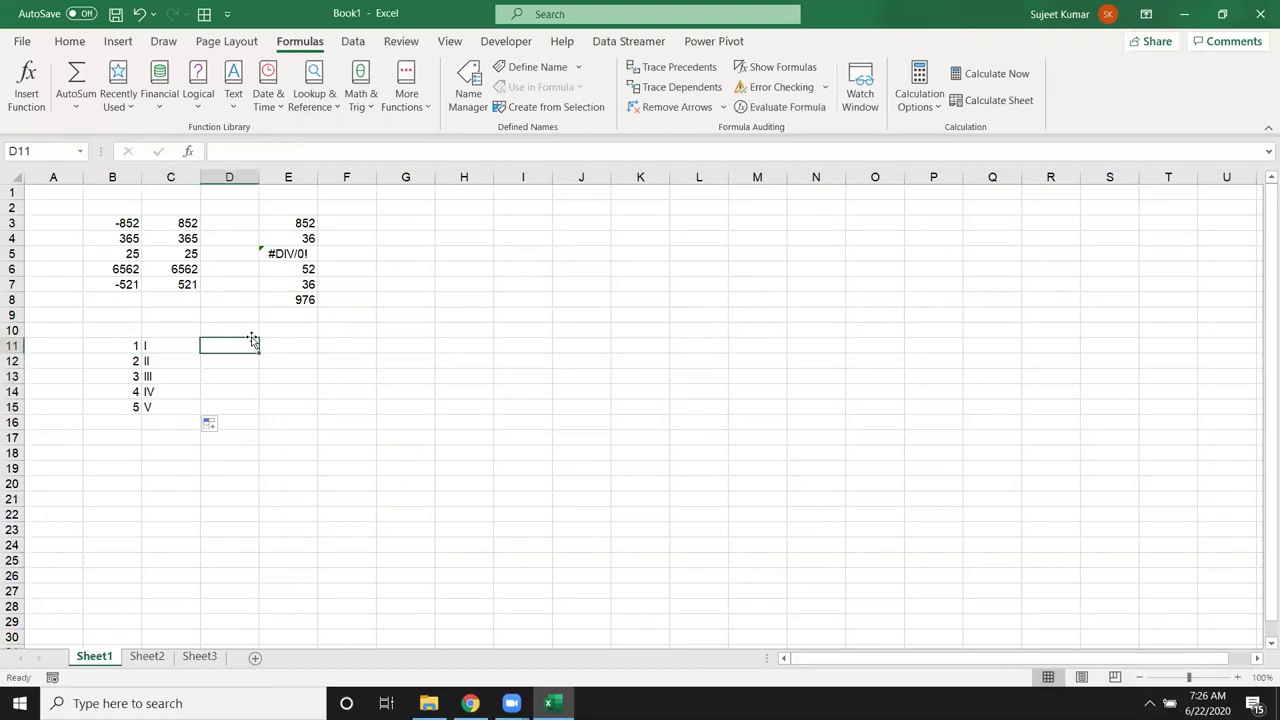
type("=")
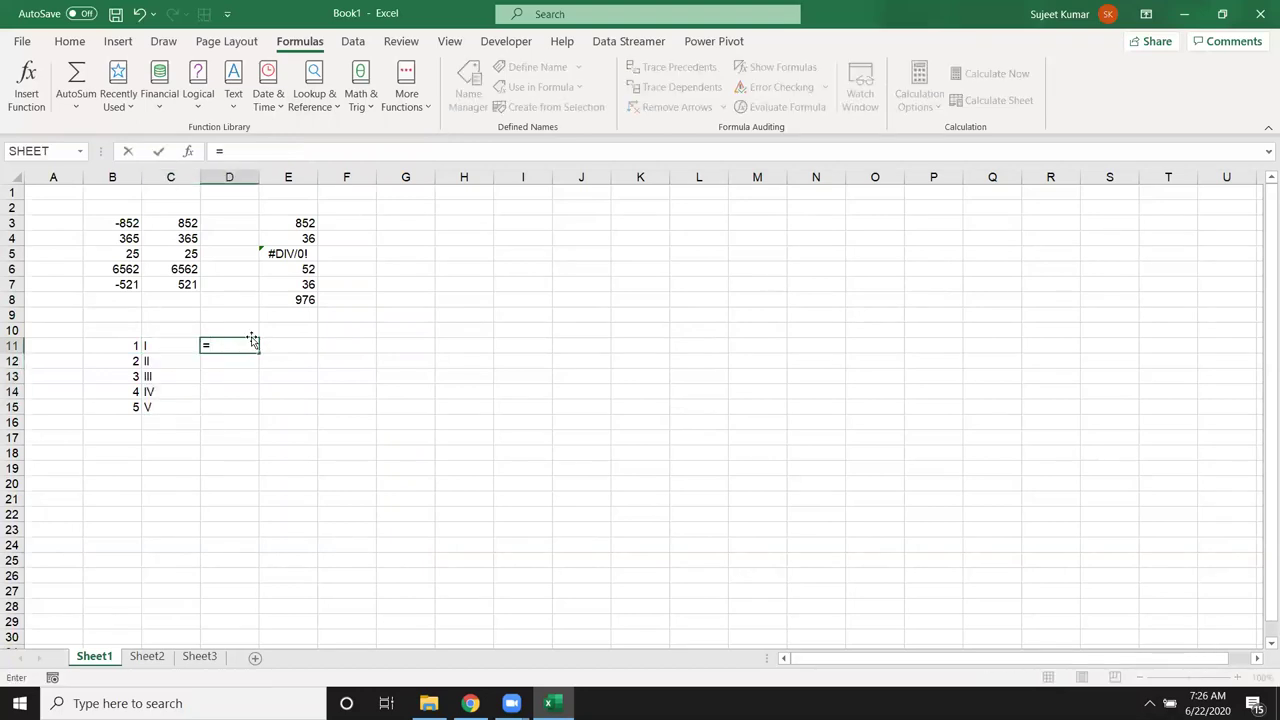
type("r")
key("BackSpace")
type("ar")
key("Tab")
key("Left")
key("Return")
left_click(253, 340)
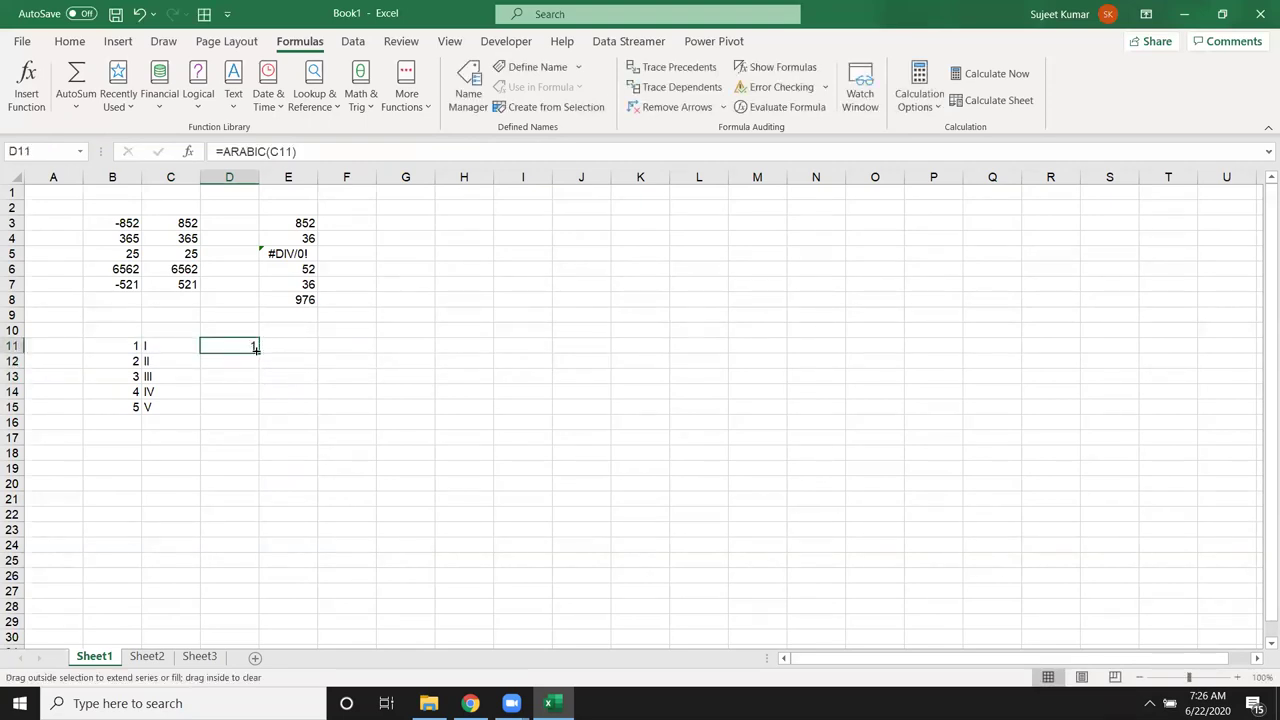
double_click(258, 352)
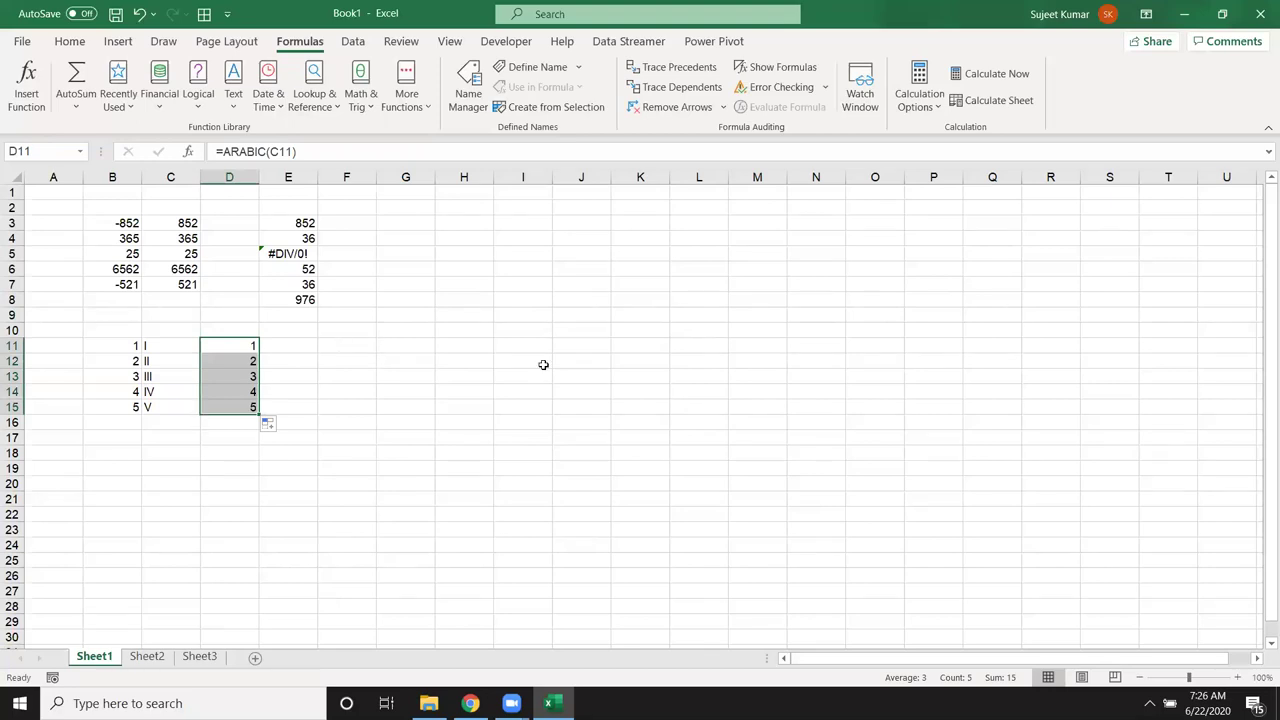
left_click(288, 376)
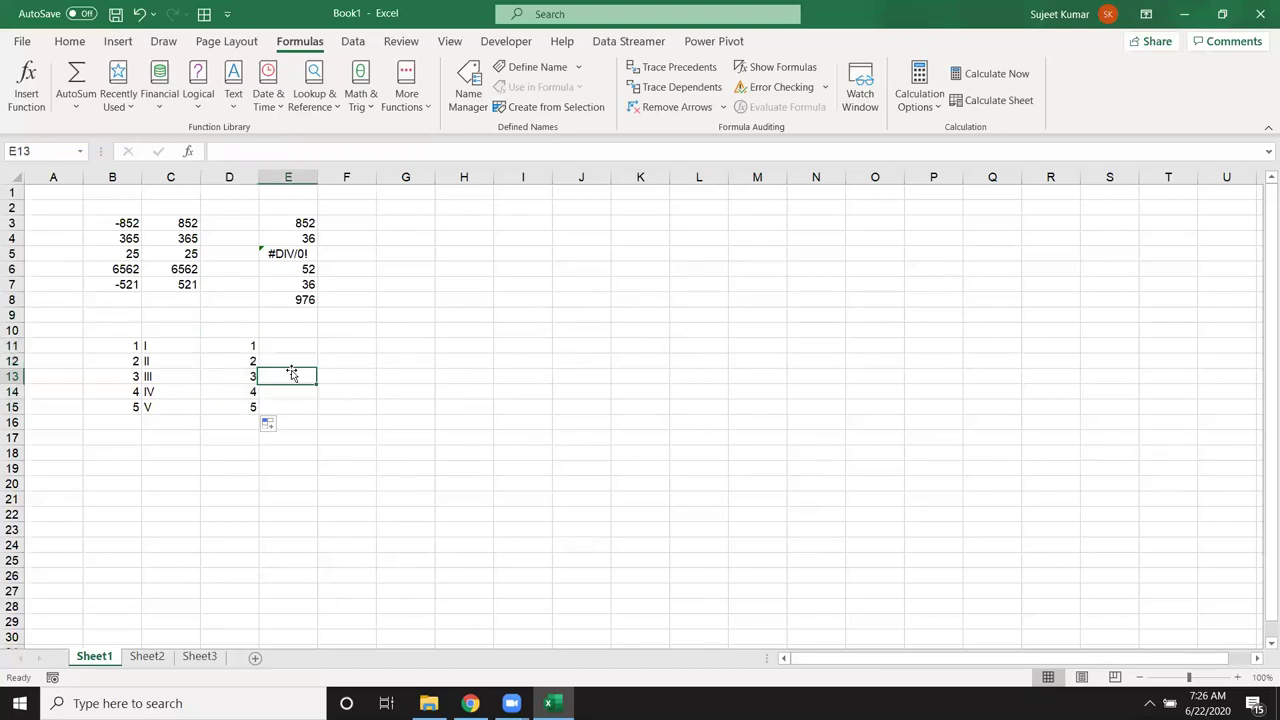
Enter 125.3665646 in C18 and autofit column C so the full decimal shows.
left_click(352, 108)
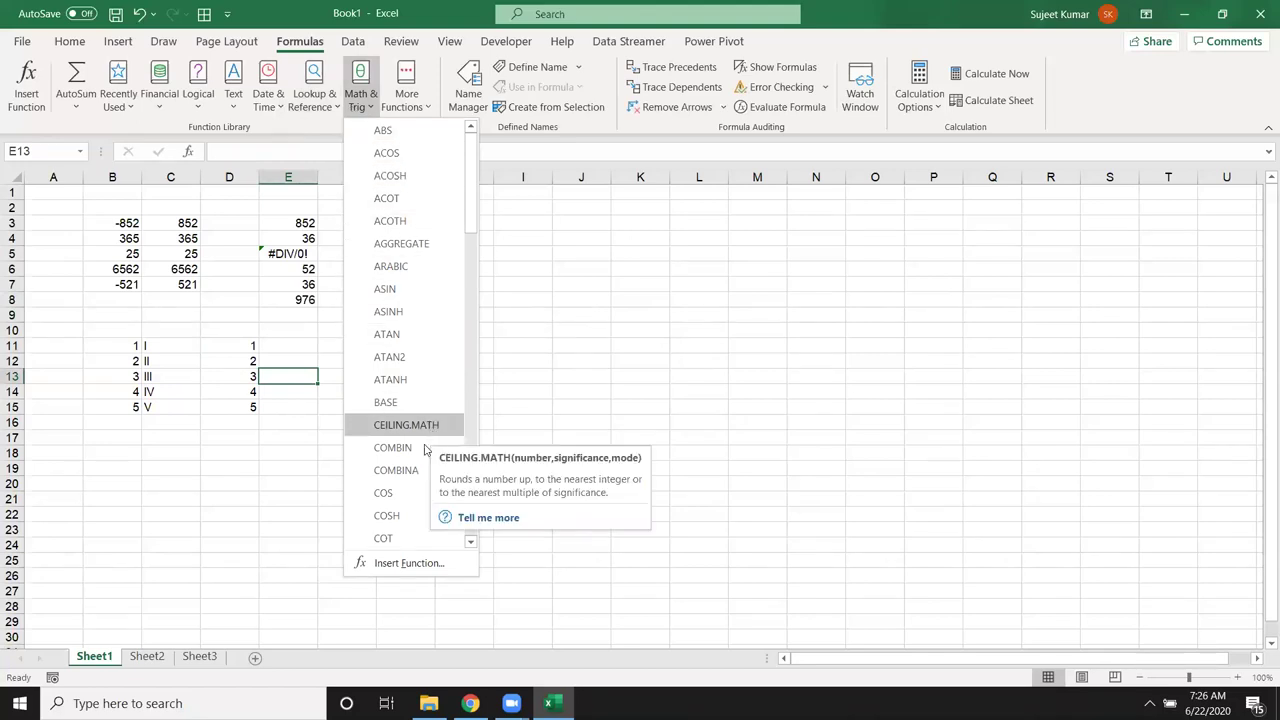
left_click(137, 489)
scroll(120, 466, "down", 3)
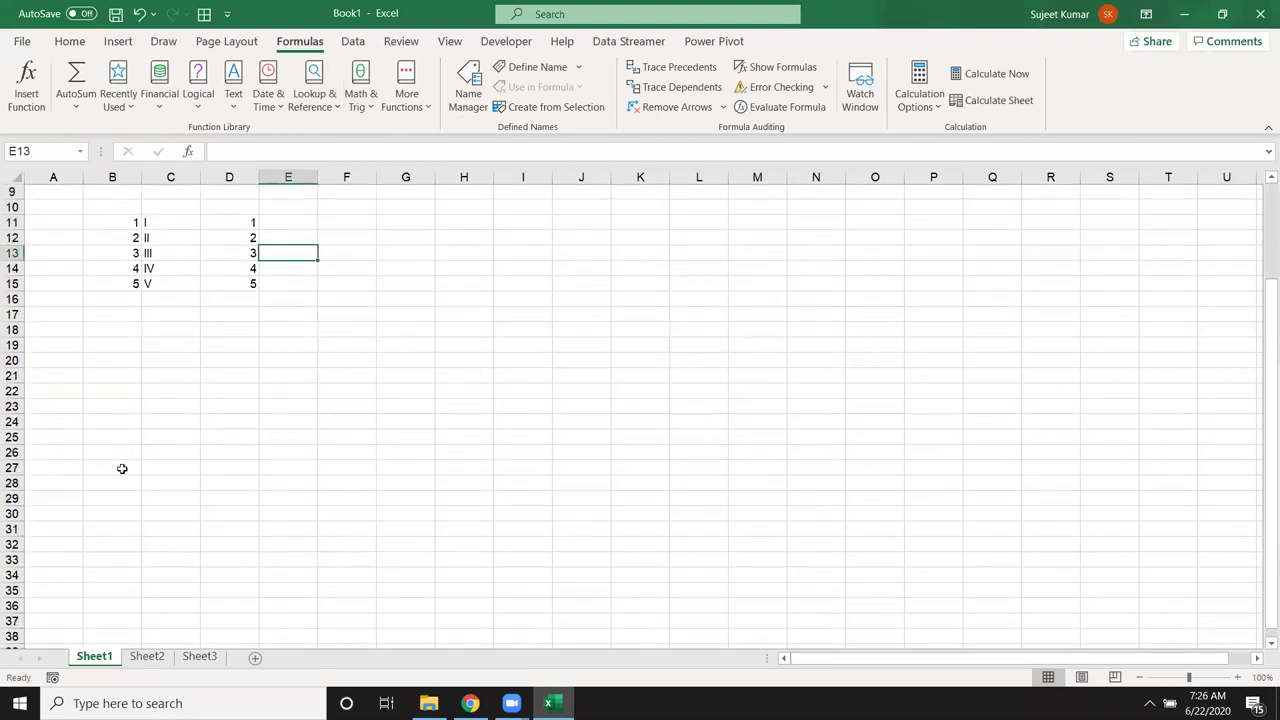
left_click(133, 344)
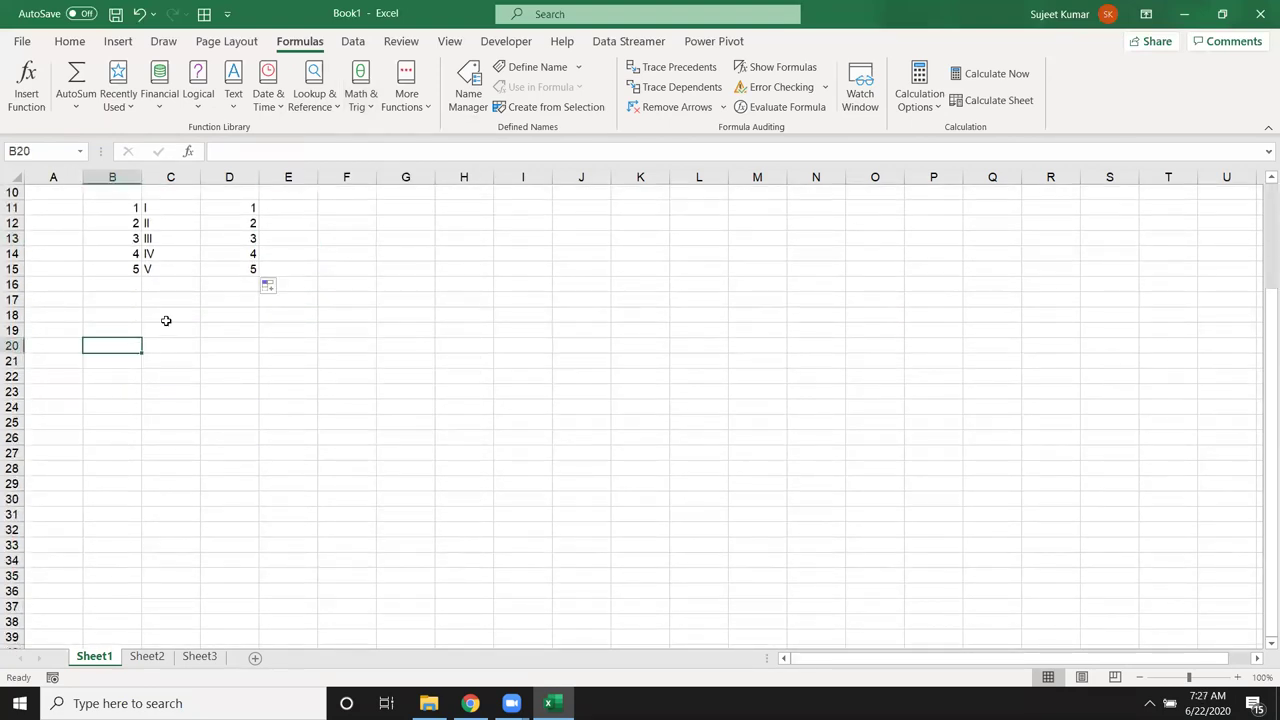
left_click(168, 318)
type("125.3665646")
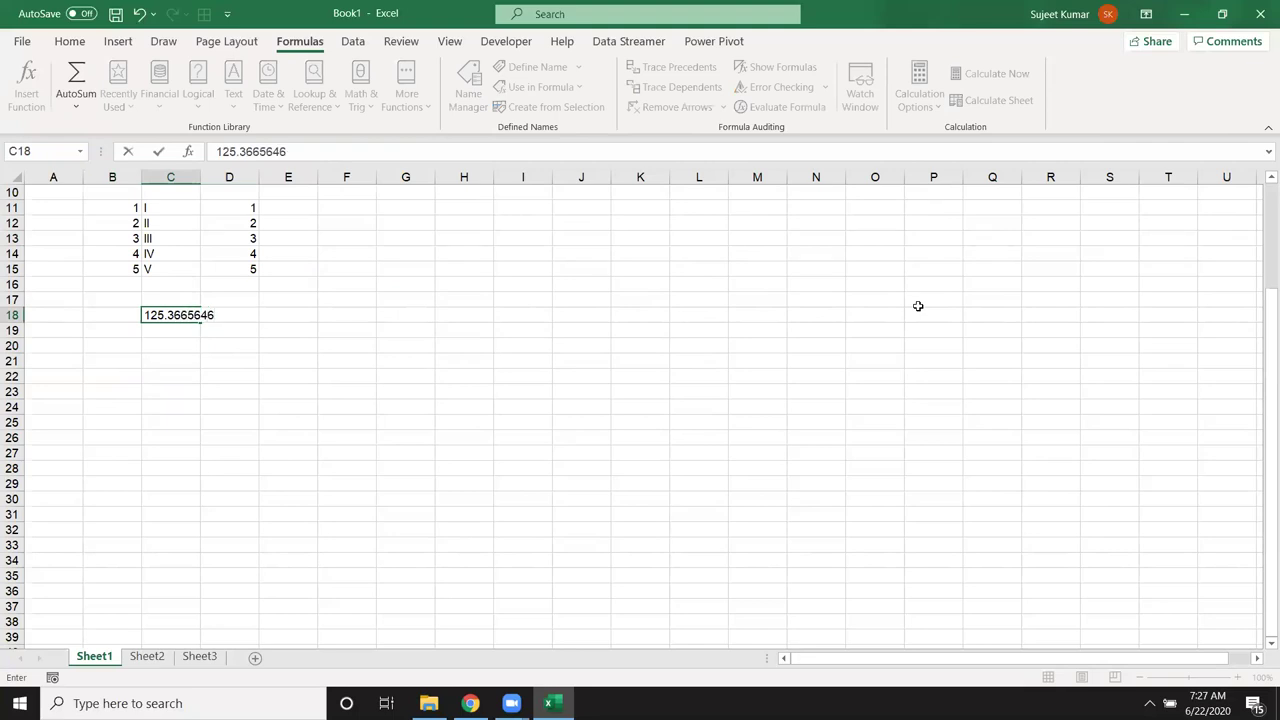
key("Return")
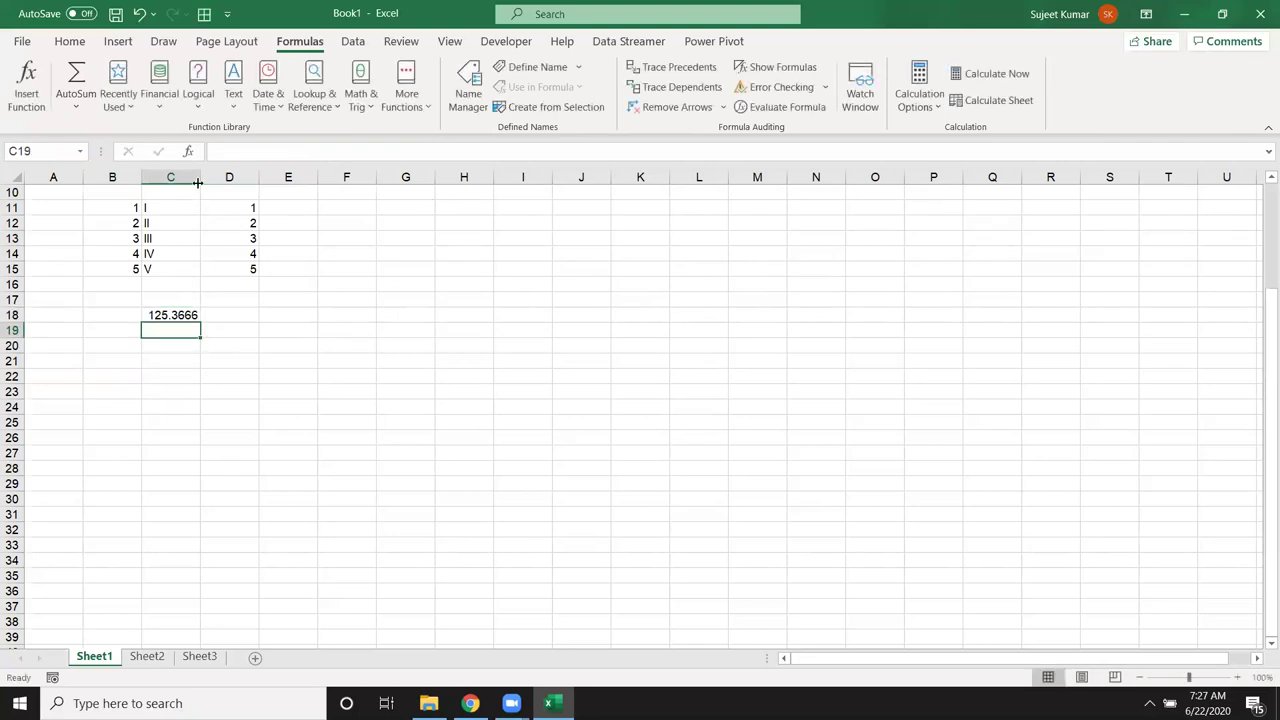
double_click(198, 183)
left_click(196, 316)
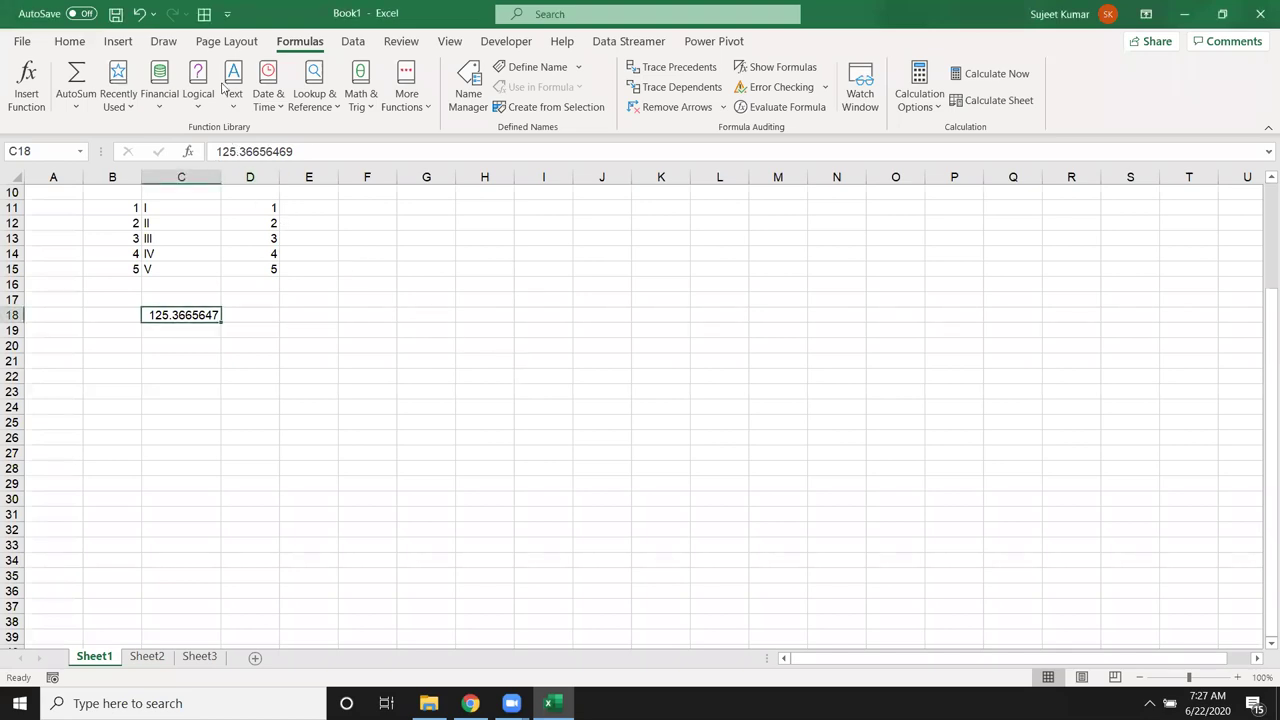
left_click(69, 41)
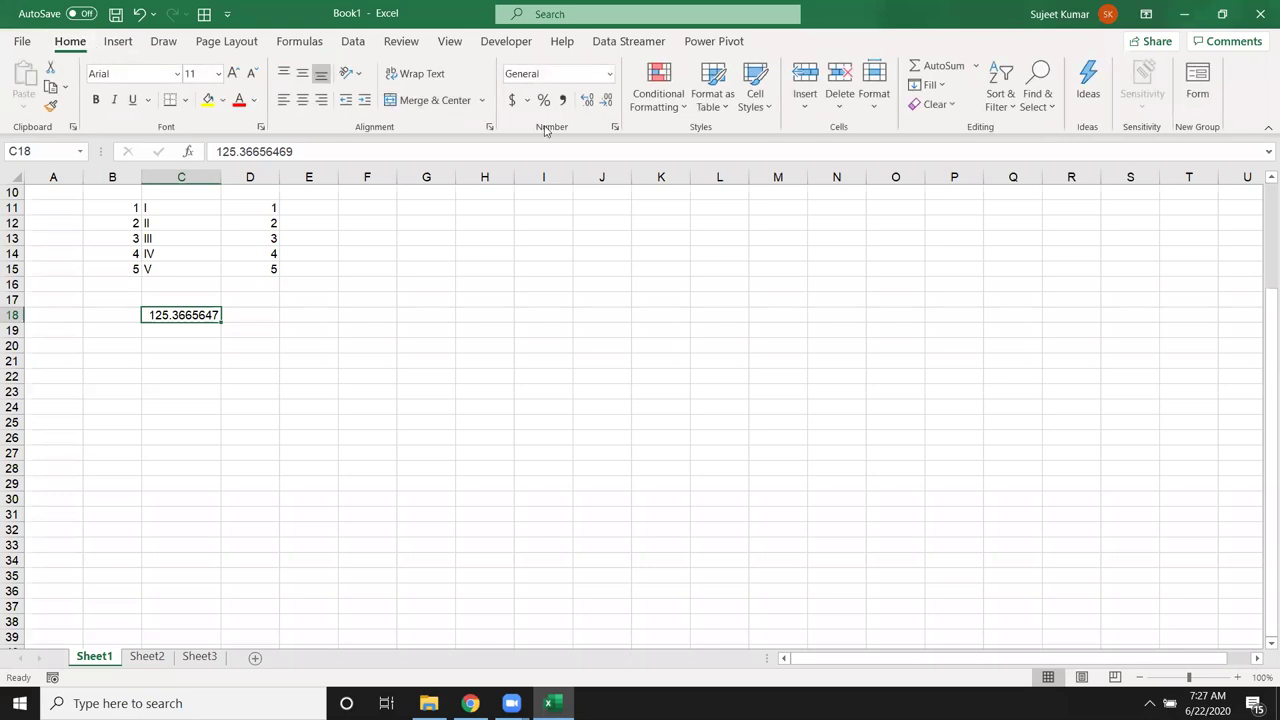
left_click(604, 103)
left_click(604, 103)
left_click(604, 103)
left_click(604, 103)
left_click(604, 103)
left_click(604, 103)
left_click(587, 101)
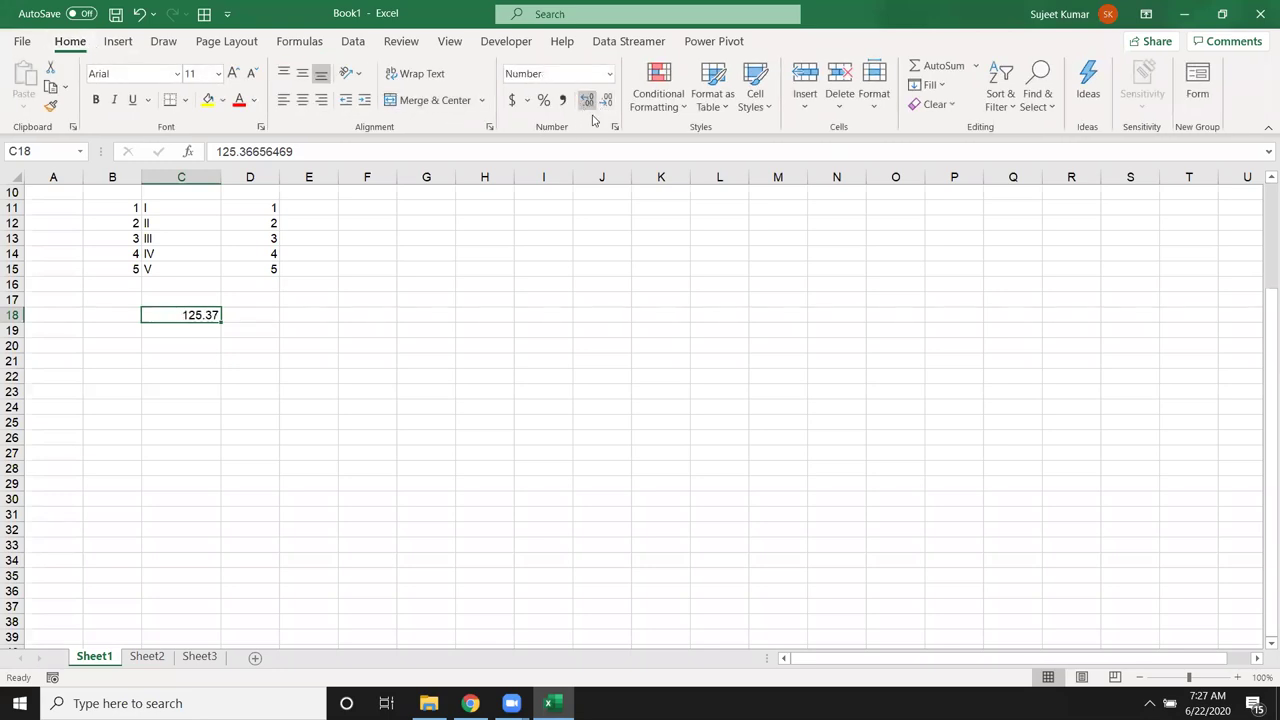
left_click(613, 128)
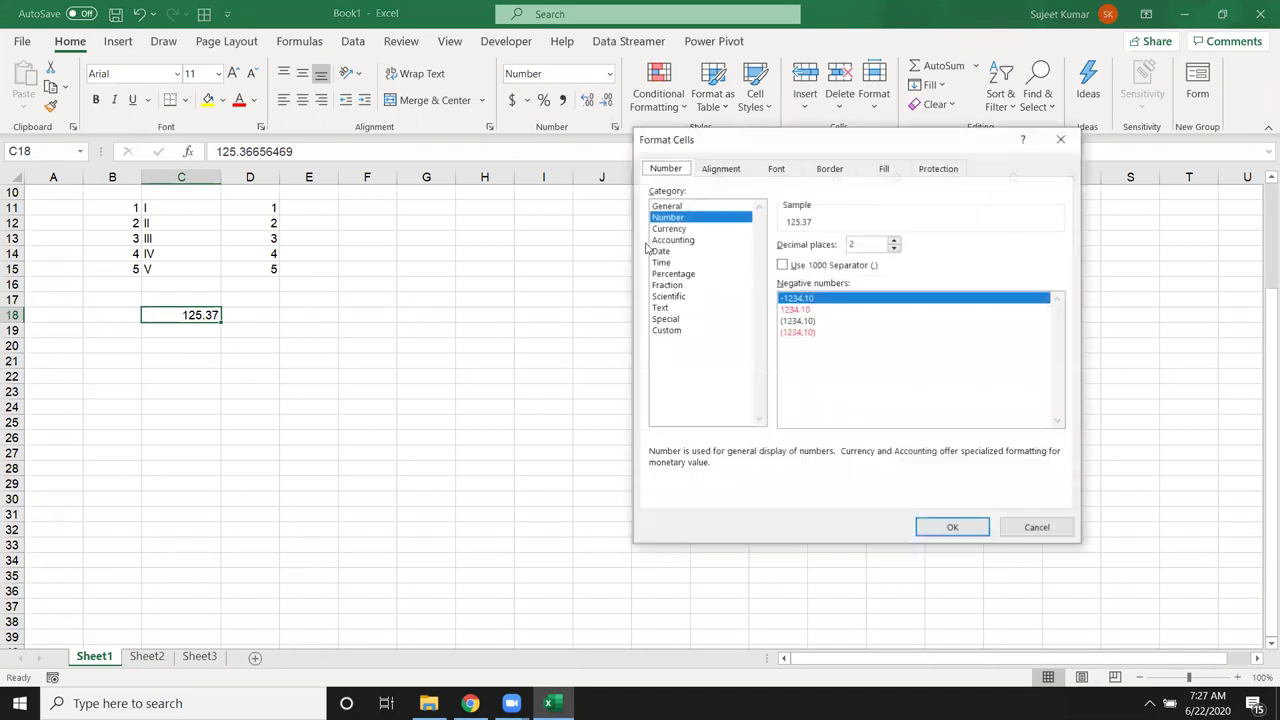
left_click(668, 206)
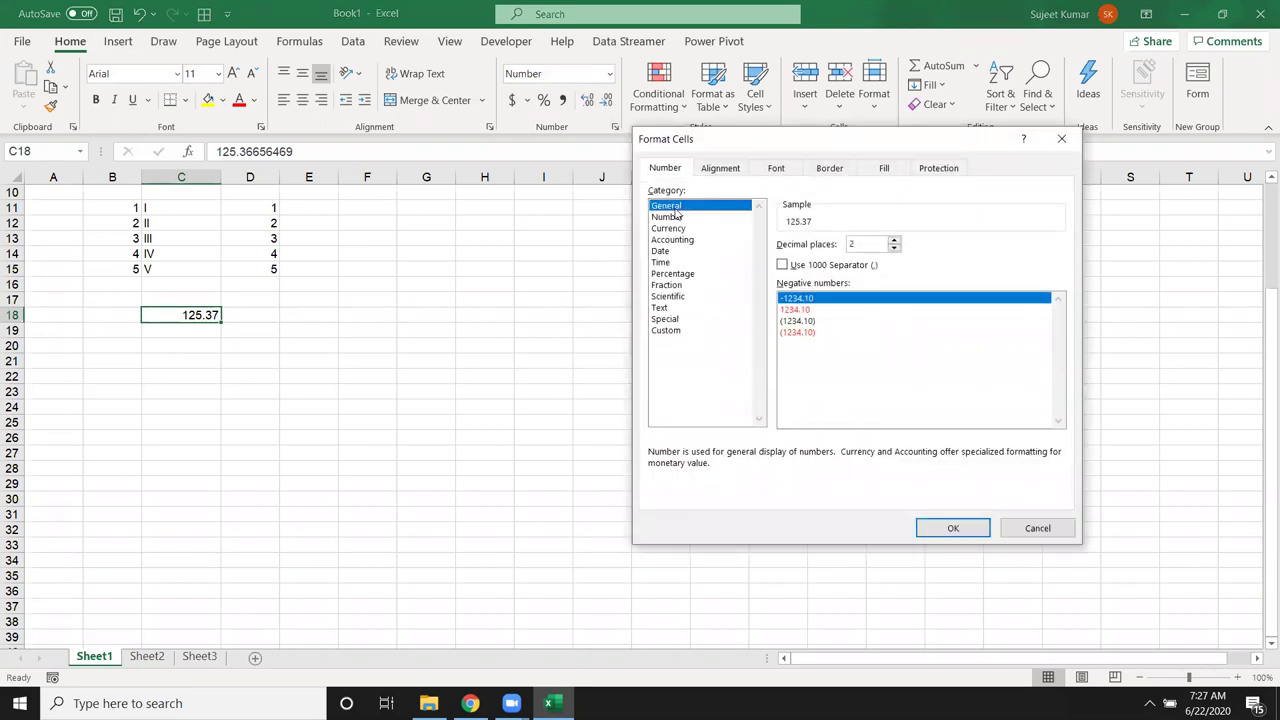
left_click(680, 217)
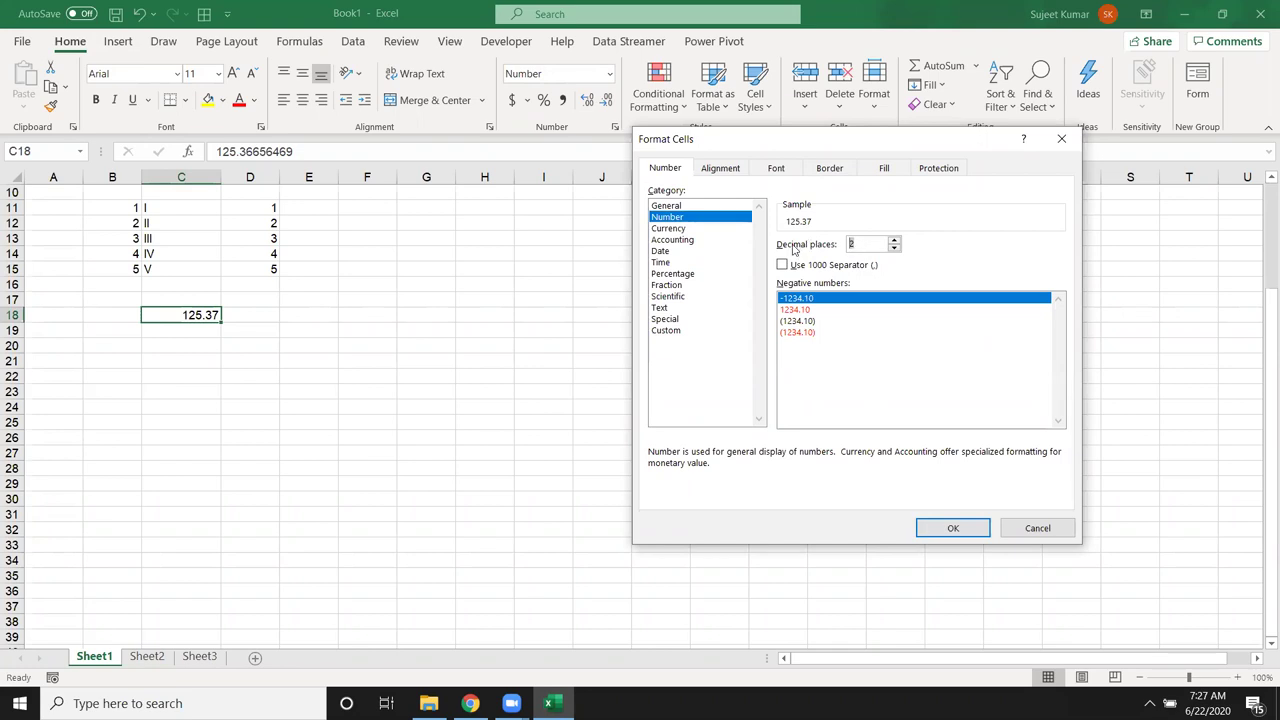
left_click_drag(1055, 528, 1046, 546)
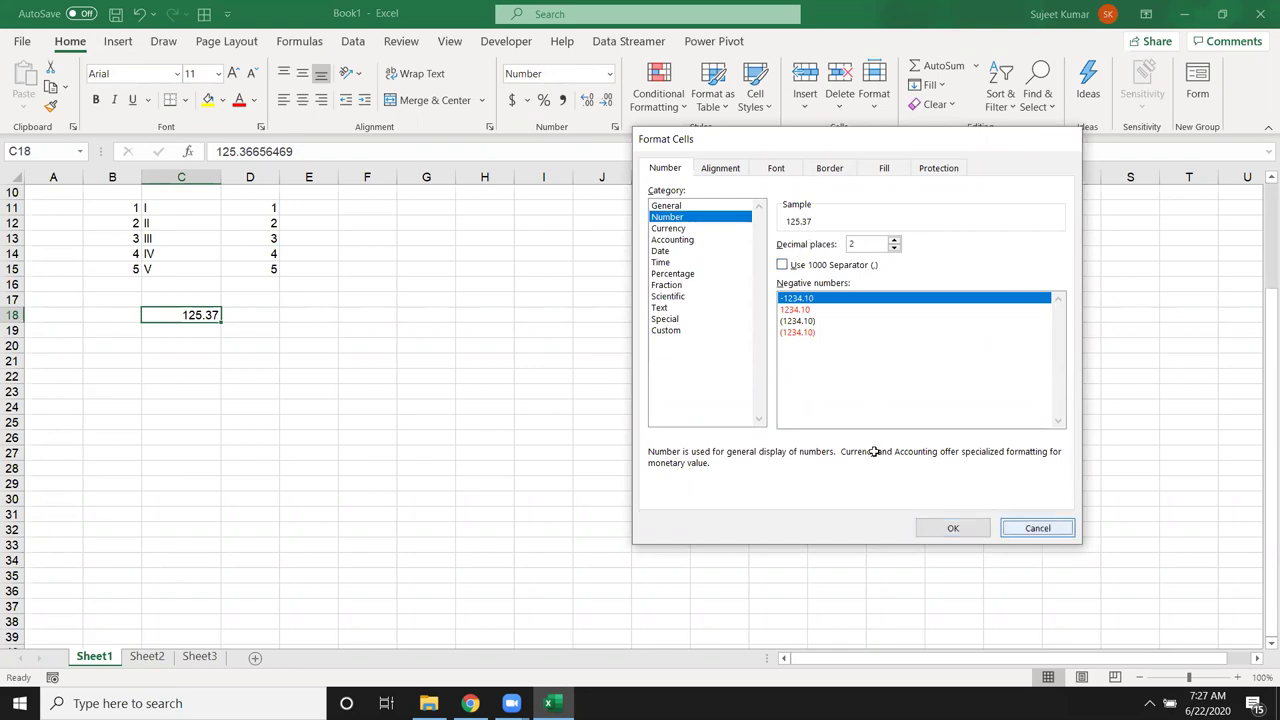
key("Escape")
key("F2")
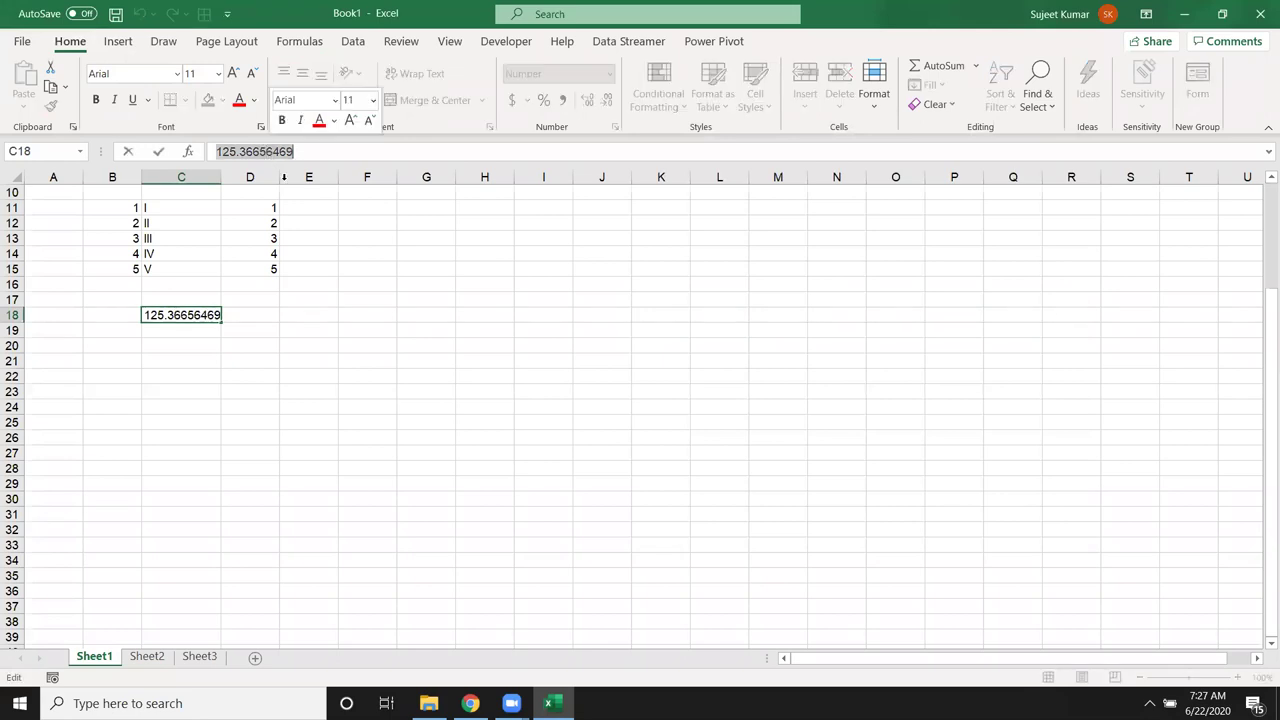
key("Escape")
left_click(303, 314)
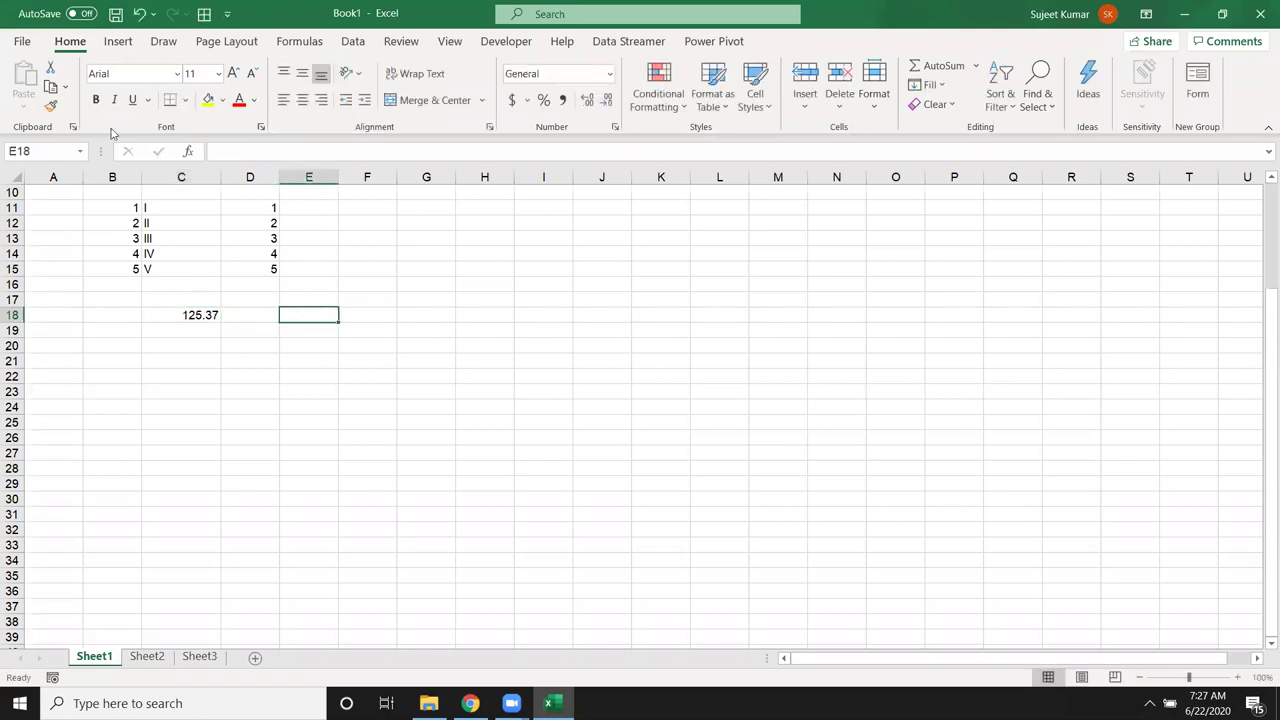
left_click(51, 105)
left_click(166, 312)
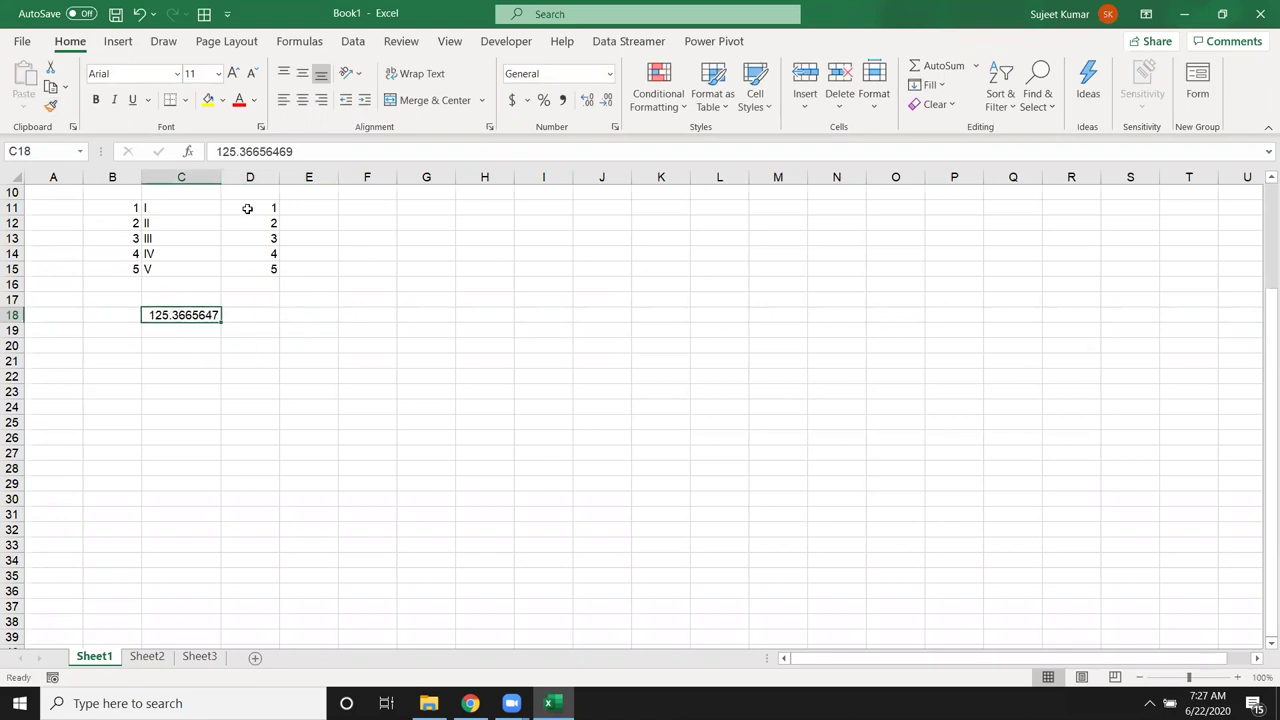
Enter =ROUND(C18,2) in D18, giving 125.37.
double_click(250, 313)
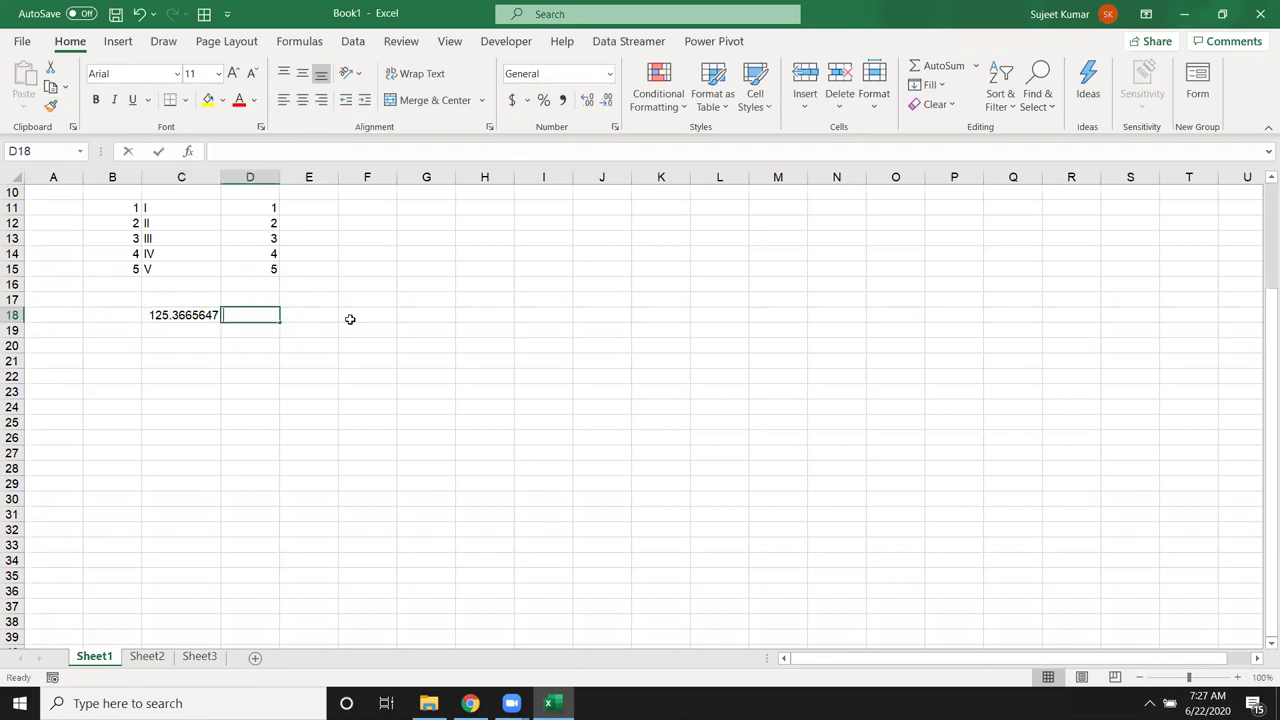
type("=rou")
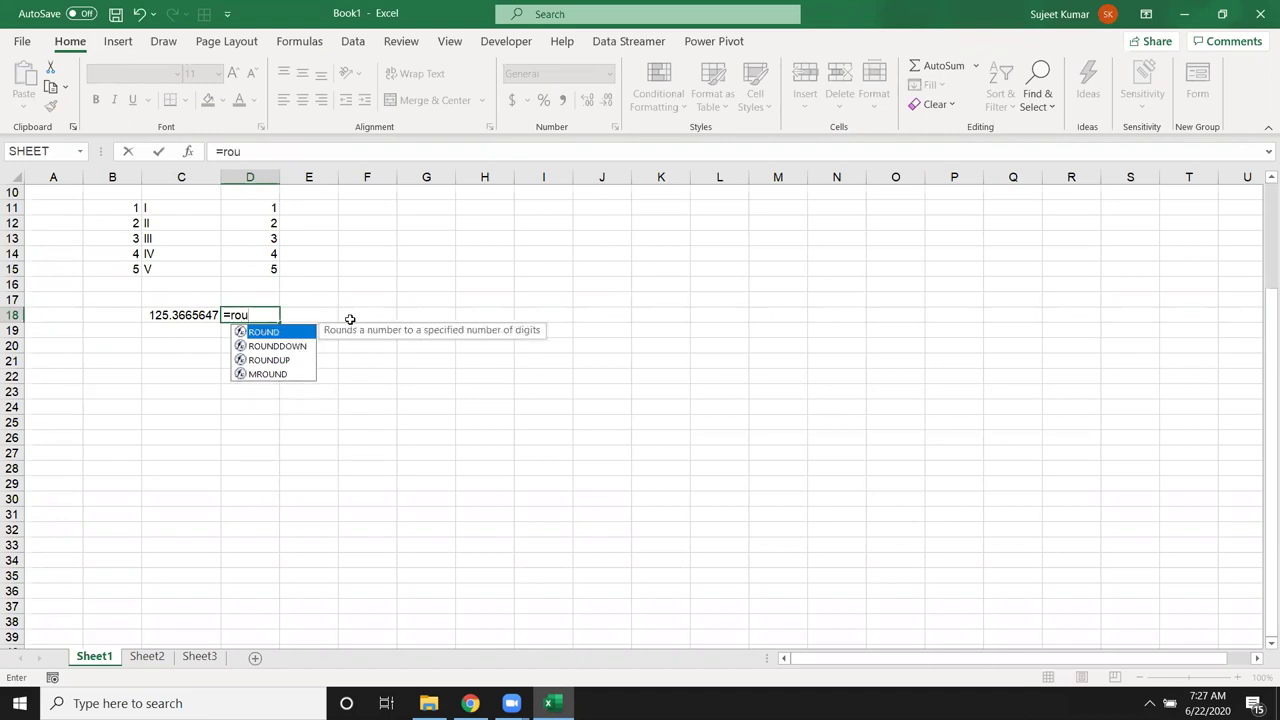
key("Tab")
key("Left")
type(",")
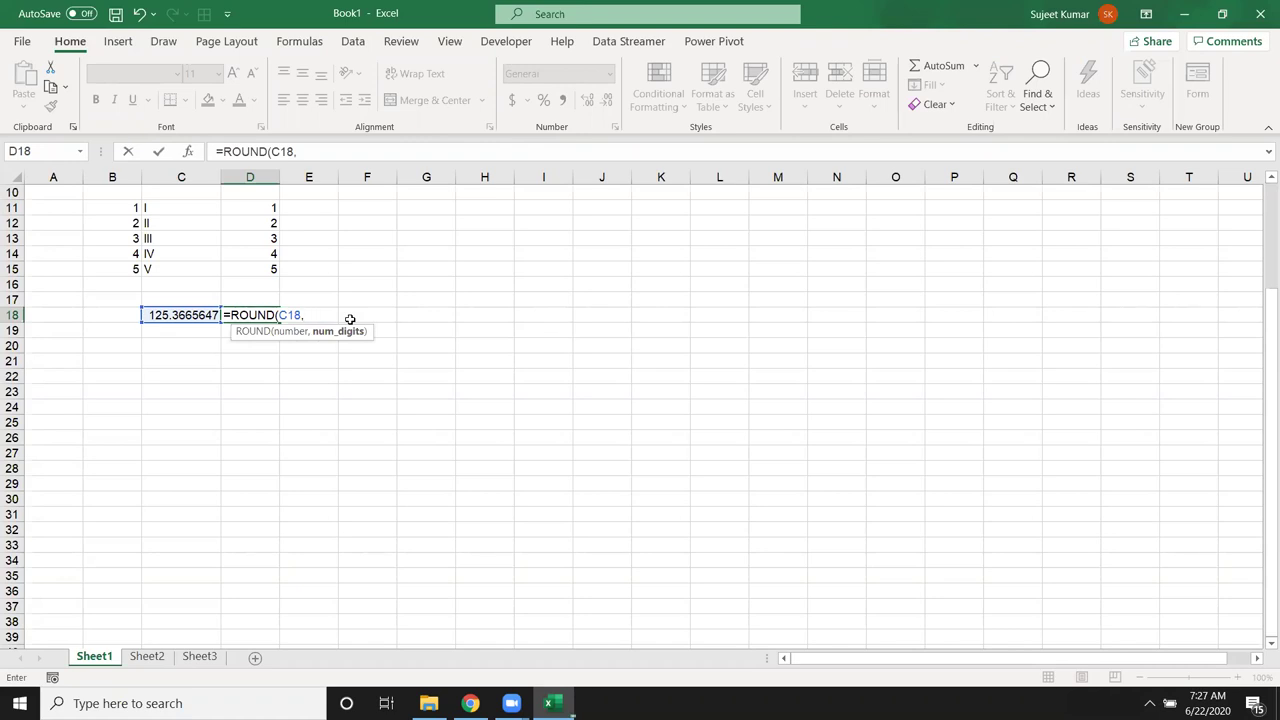
type("2")
key("Return")
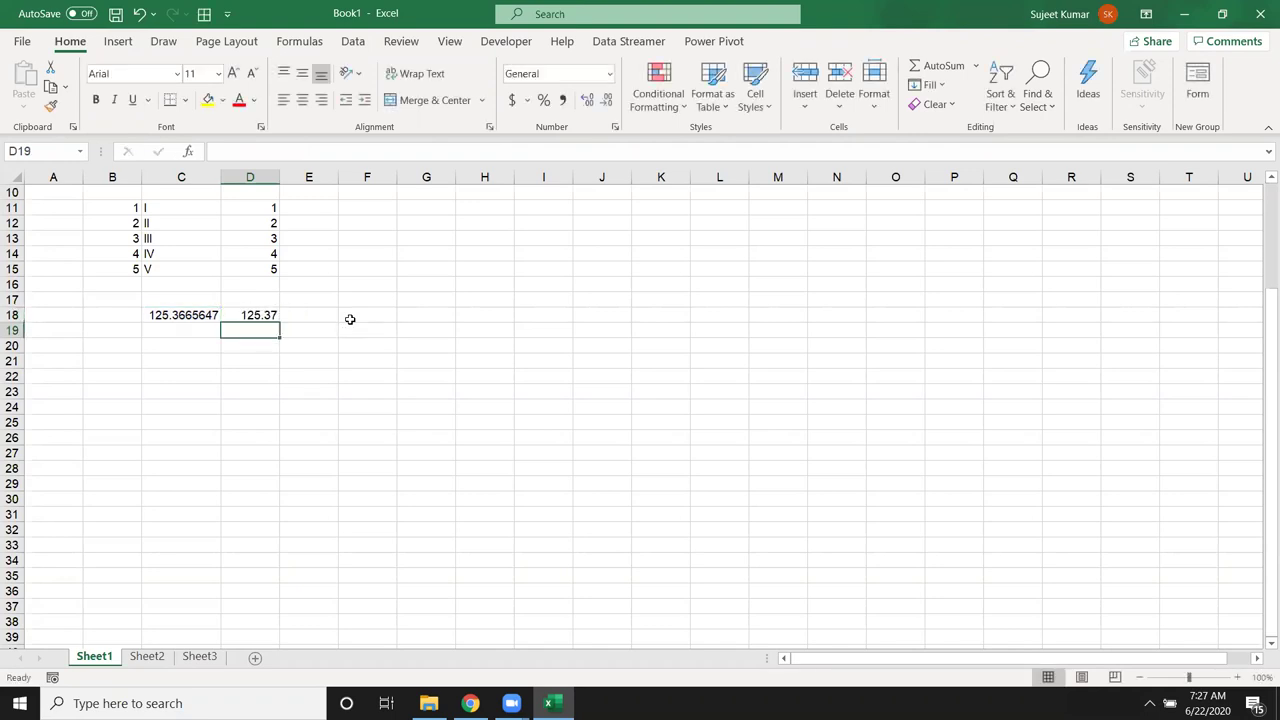
key("Up")
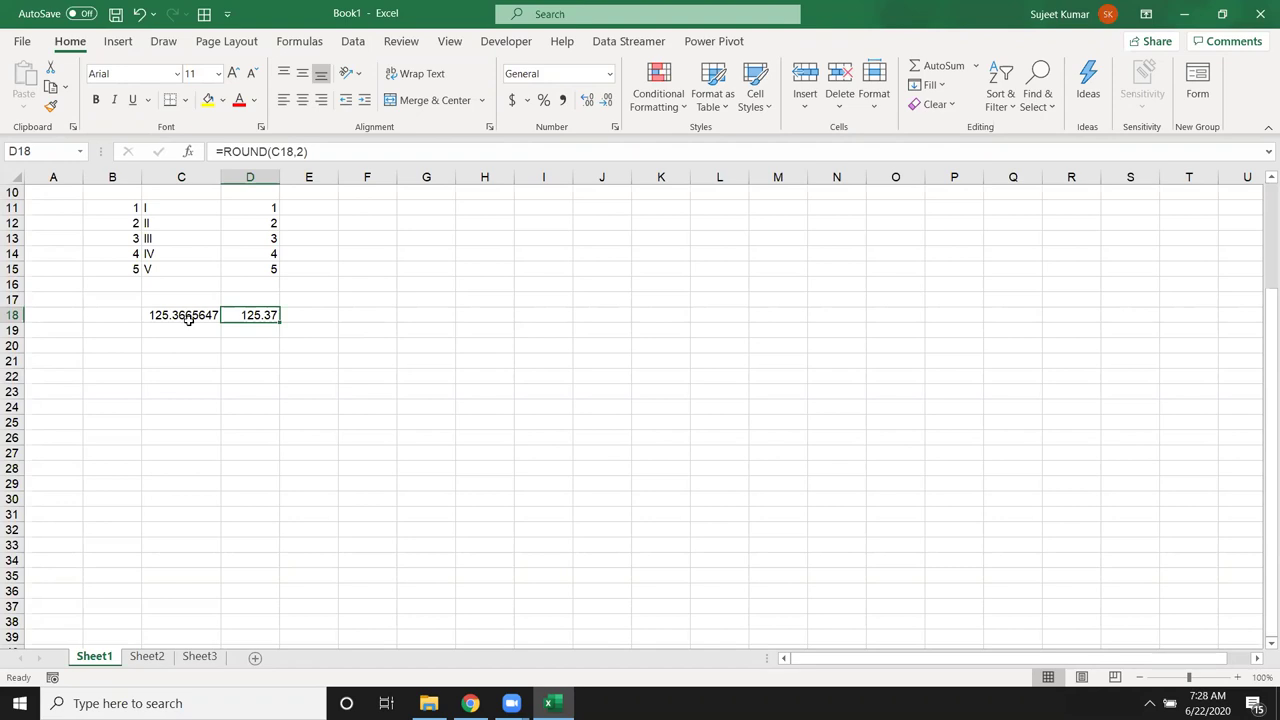
Enter =ROUND(C18,0) in E18, giving 125.
left_click(289, 312)
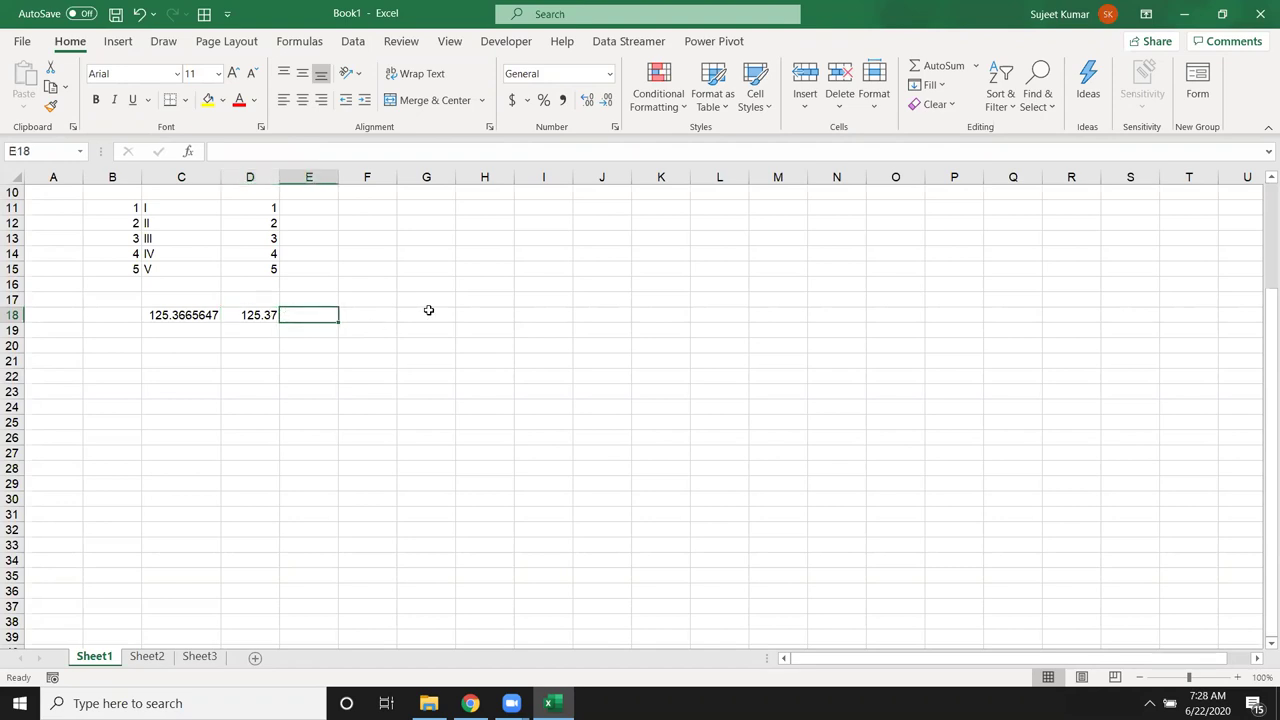
type("=r")
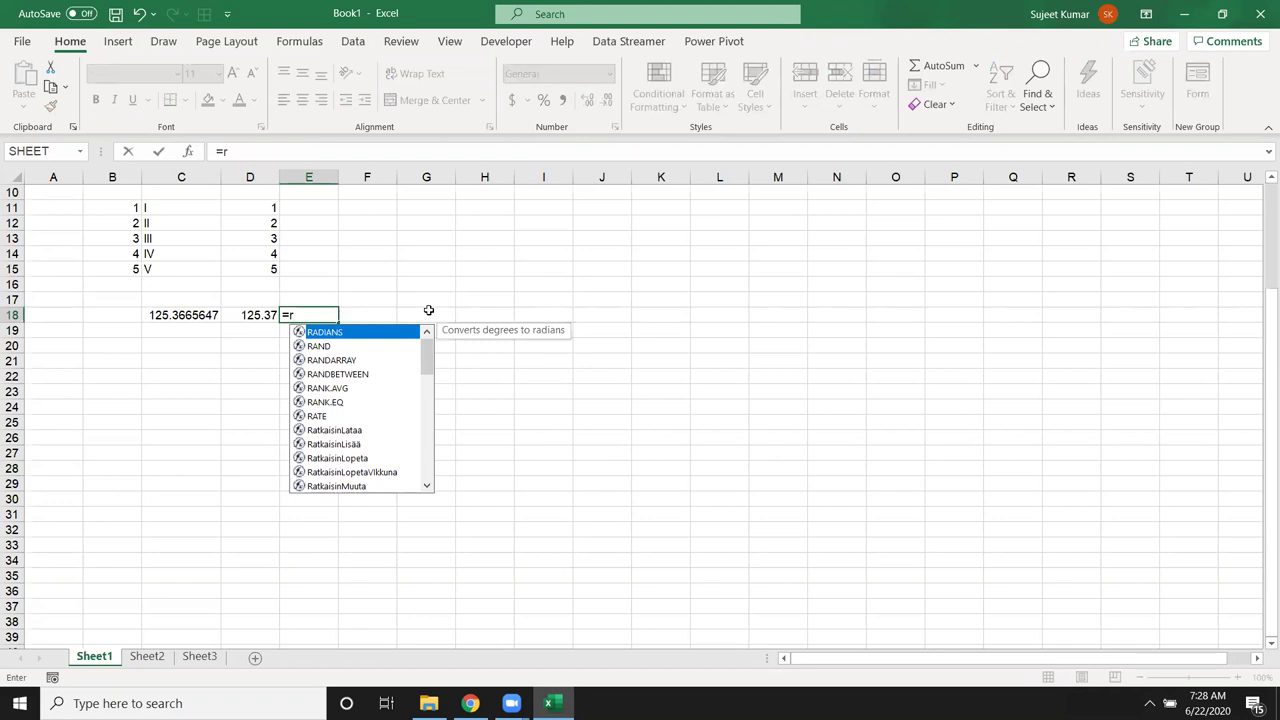
type("ou")
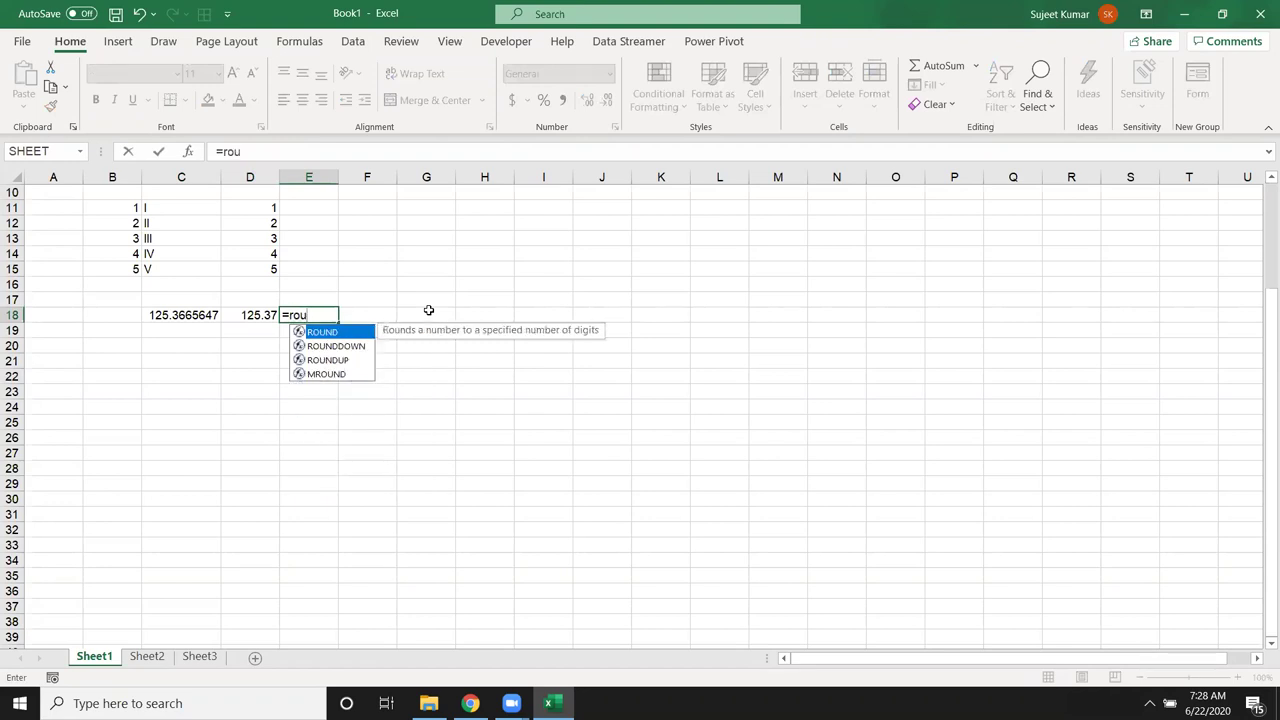
key("Tab")
key("Left")
key("Left")
type(",0")
key("Tab")
Enter =INT(C18) in F18, giving 125.
type("=int")
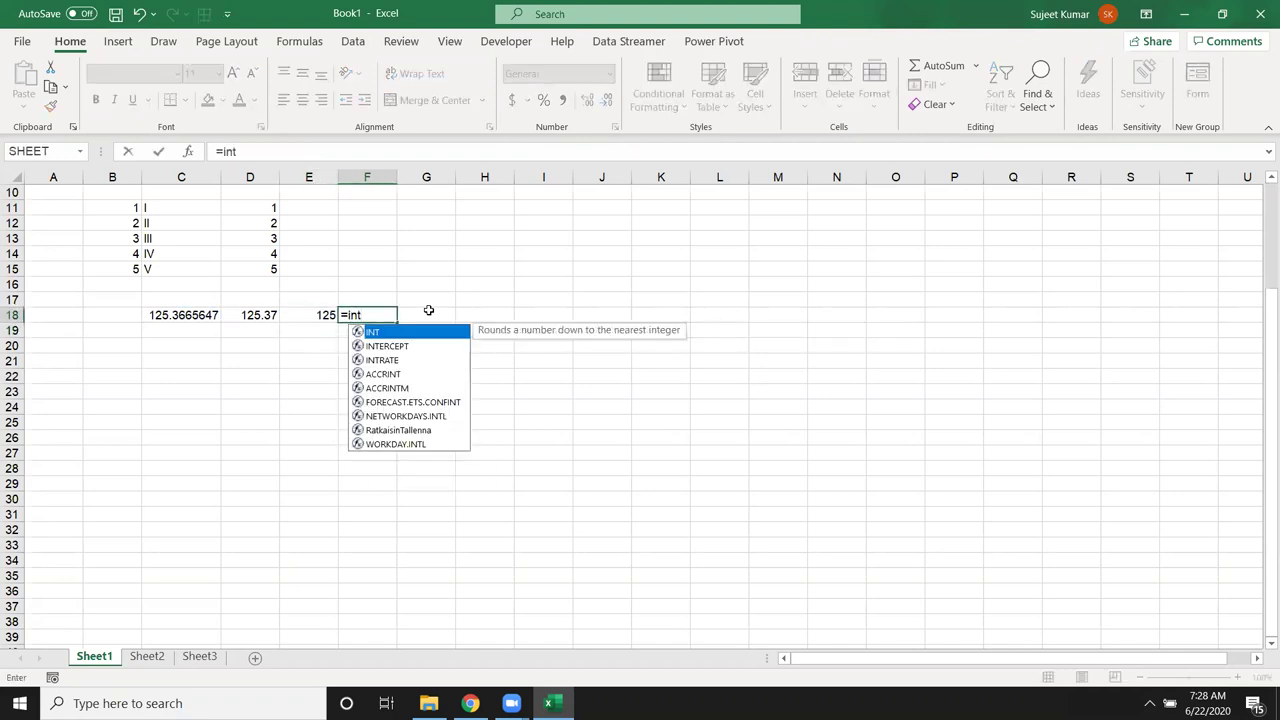
key("Tab")
key("Left")
key("Left")
key("Left")
key("Return")
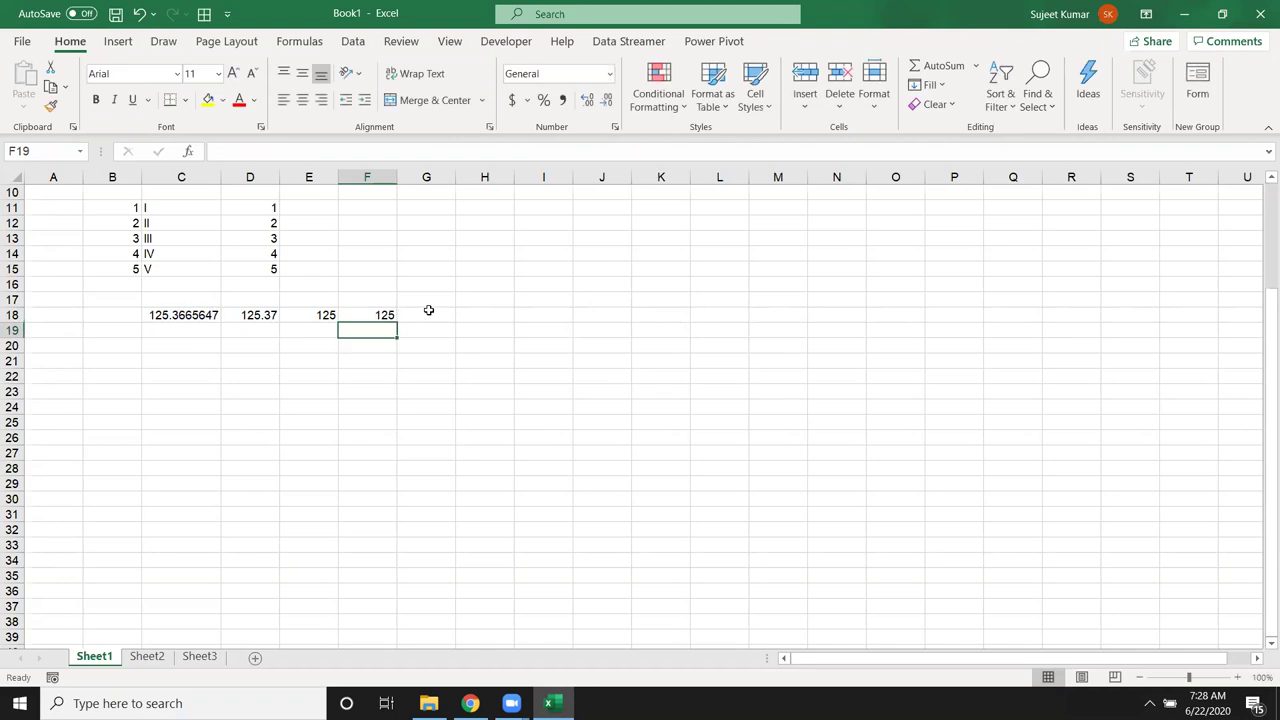
key("Up")
key("Left")
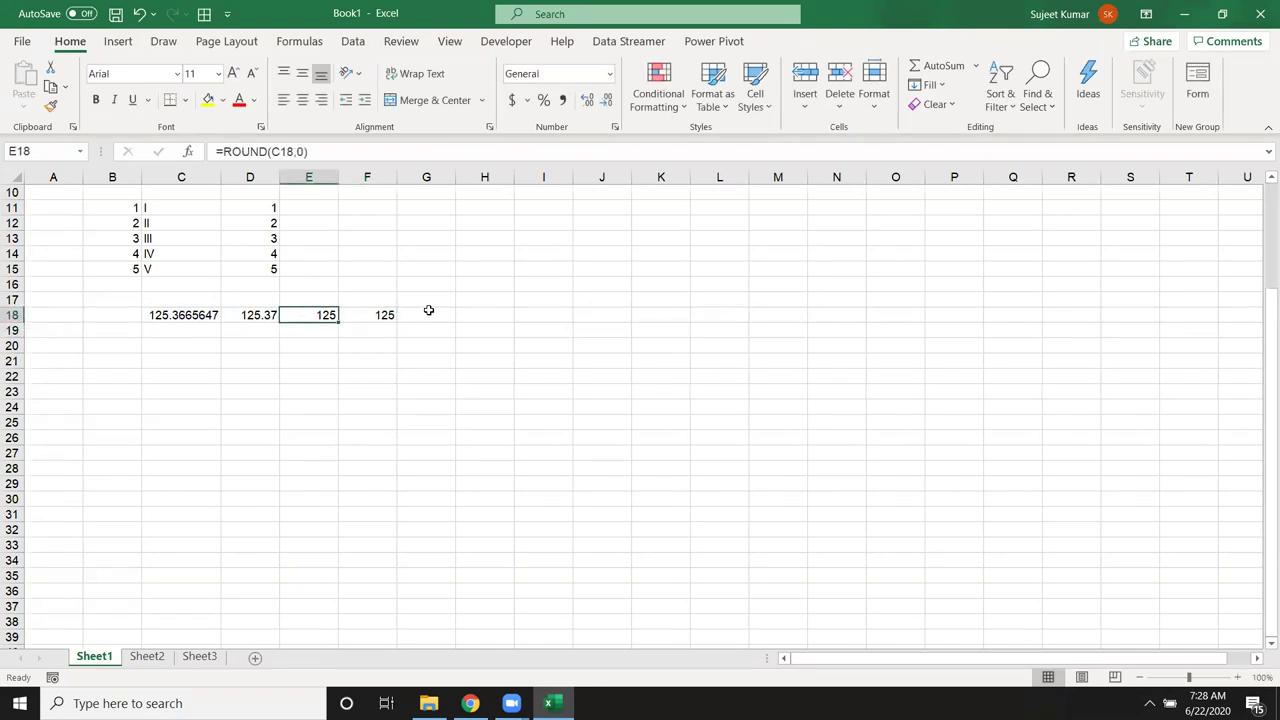
key("Left")
key("Down")
Enter =ROUNDUP(C18,2) in D19.
type("=f")
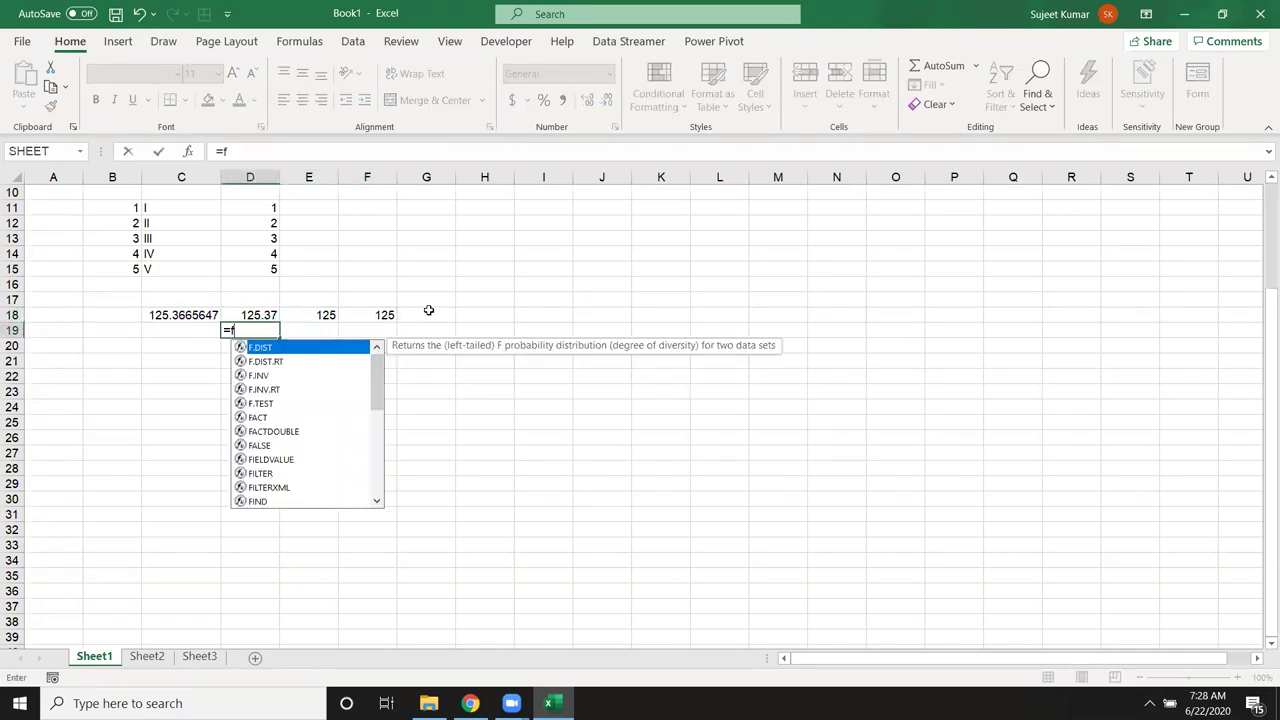
key("BackSpace")
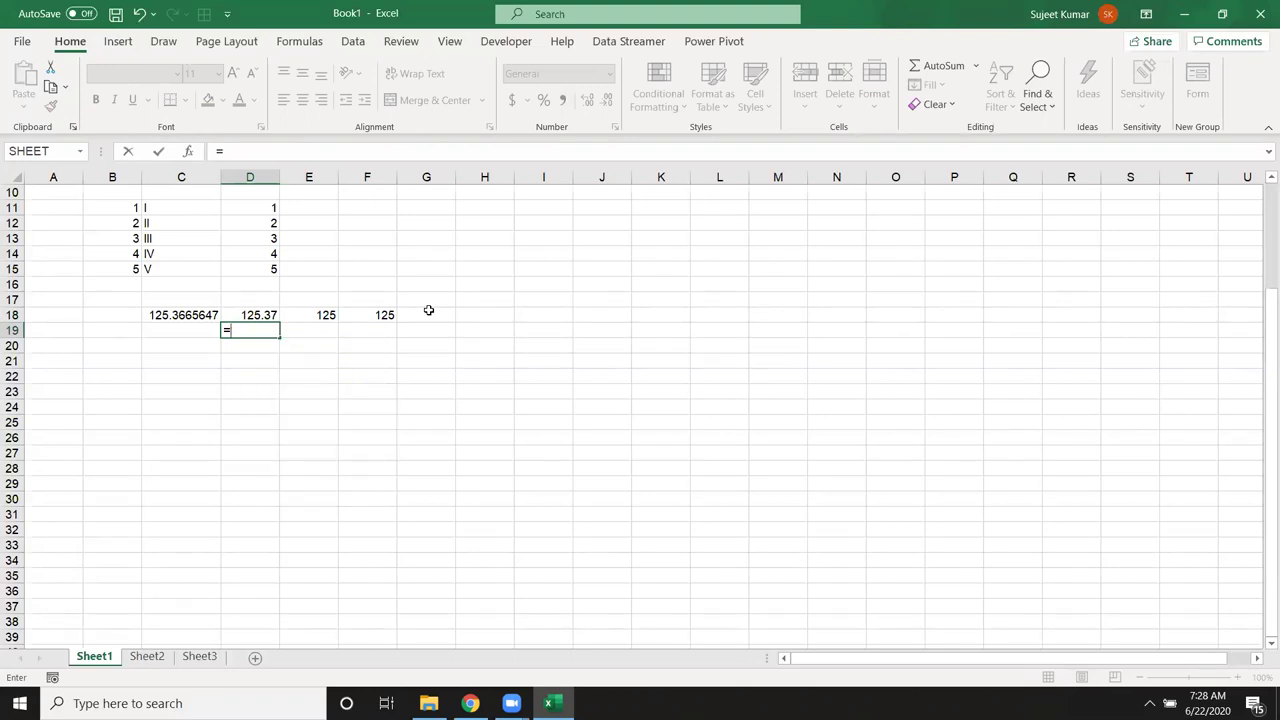
type("rou")
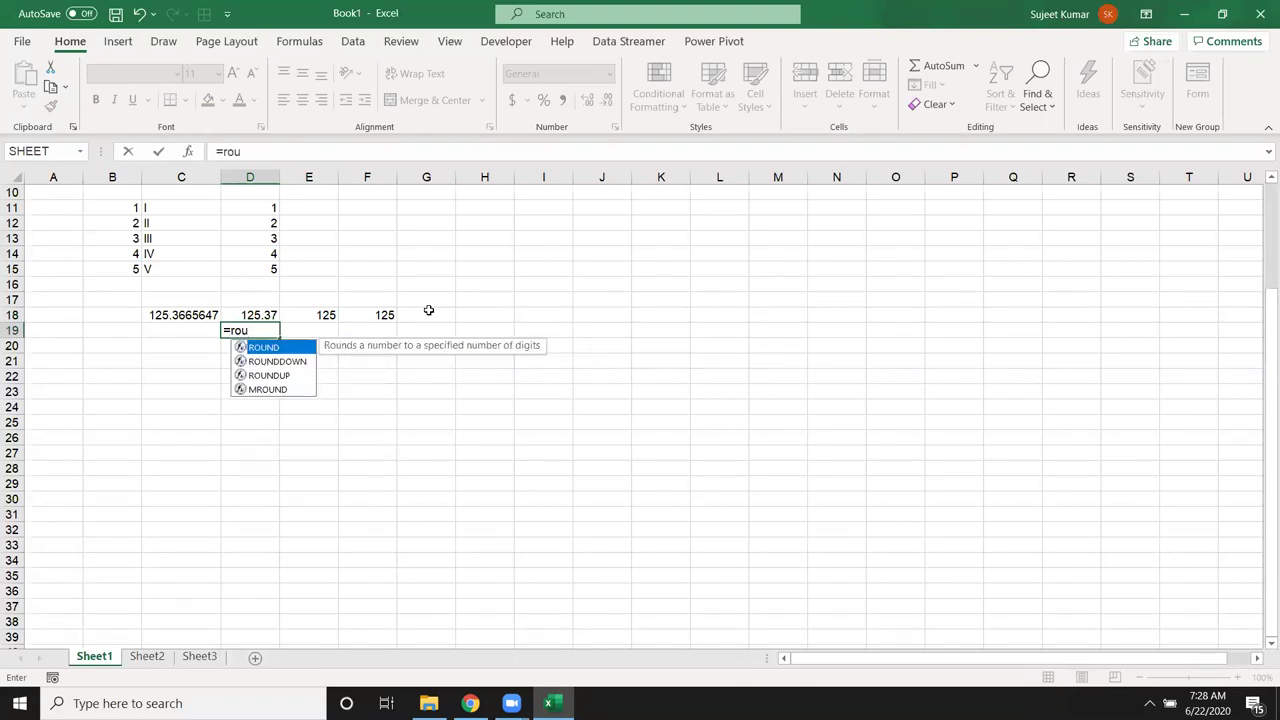
key("Down")
key("Down")
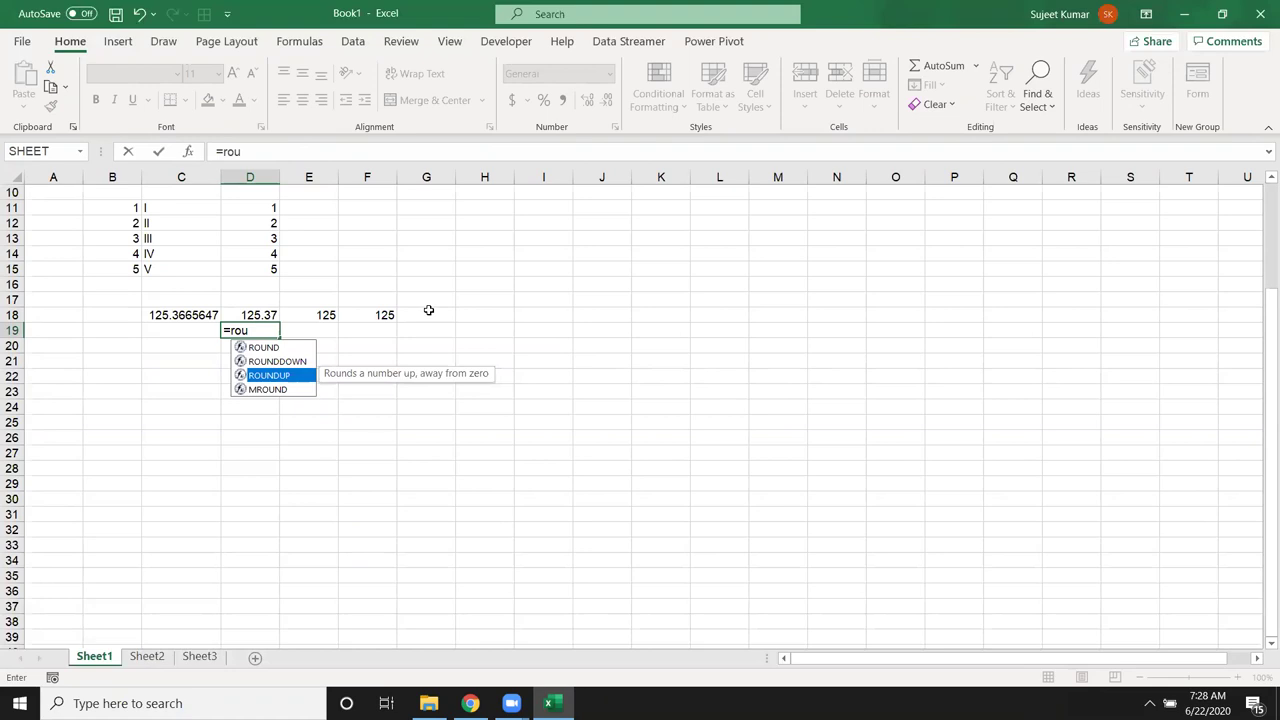
key("Tab")
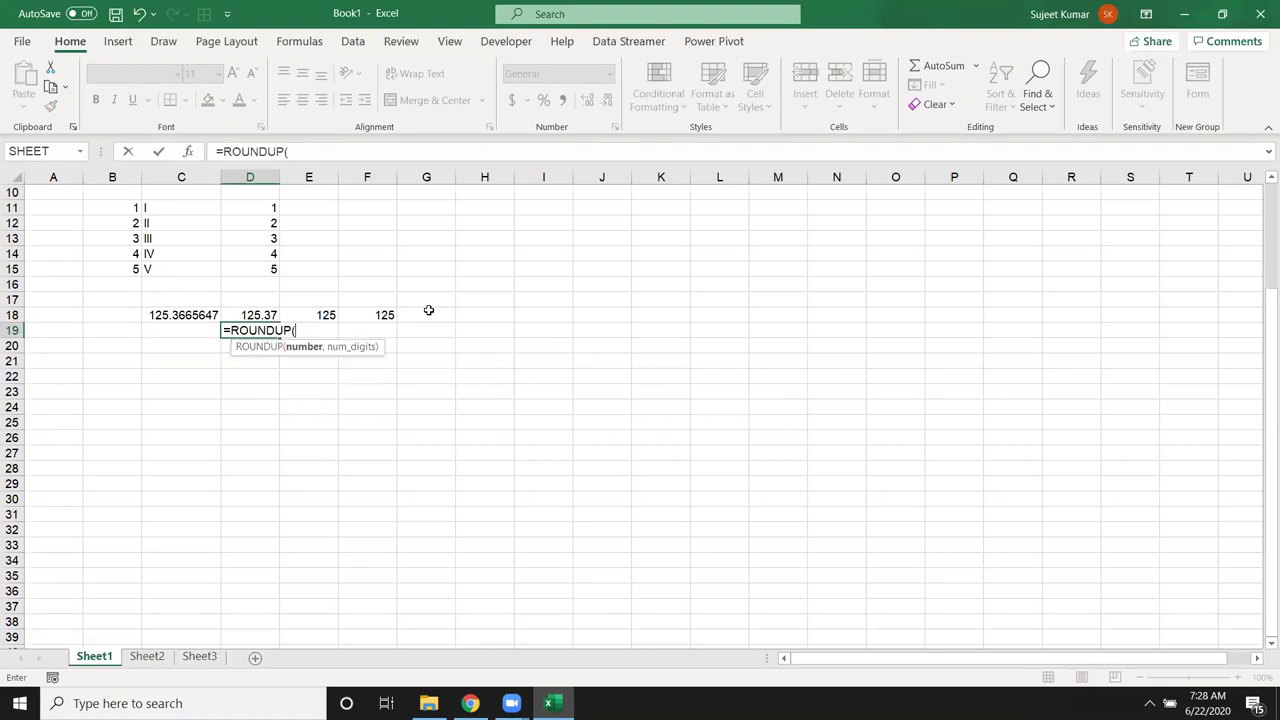
key("Left")
key("Up")
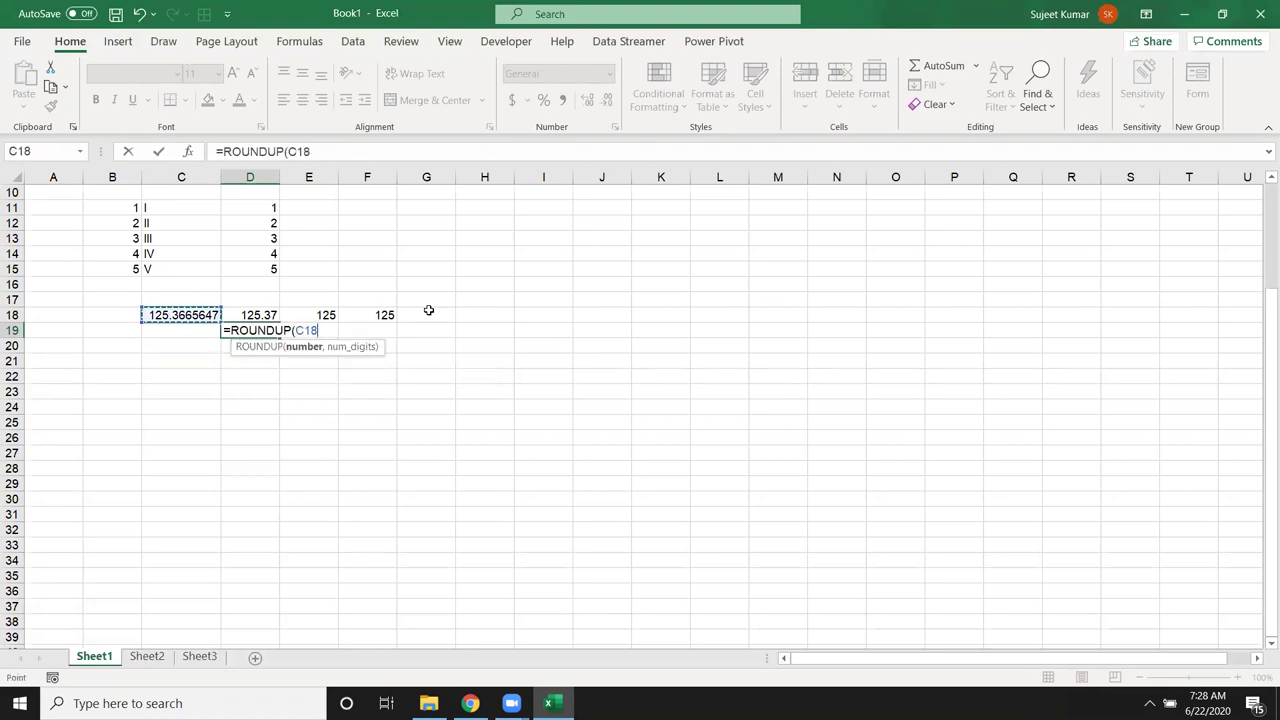
type(",2")
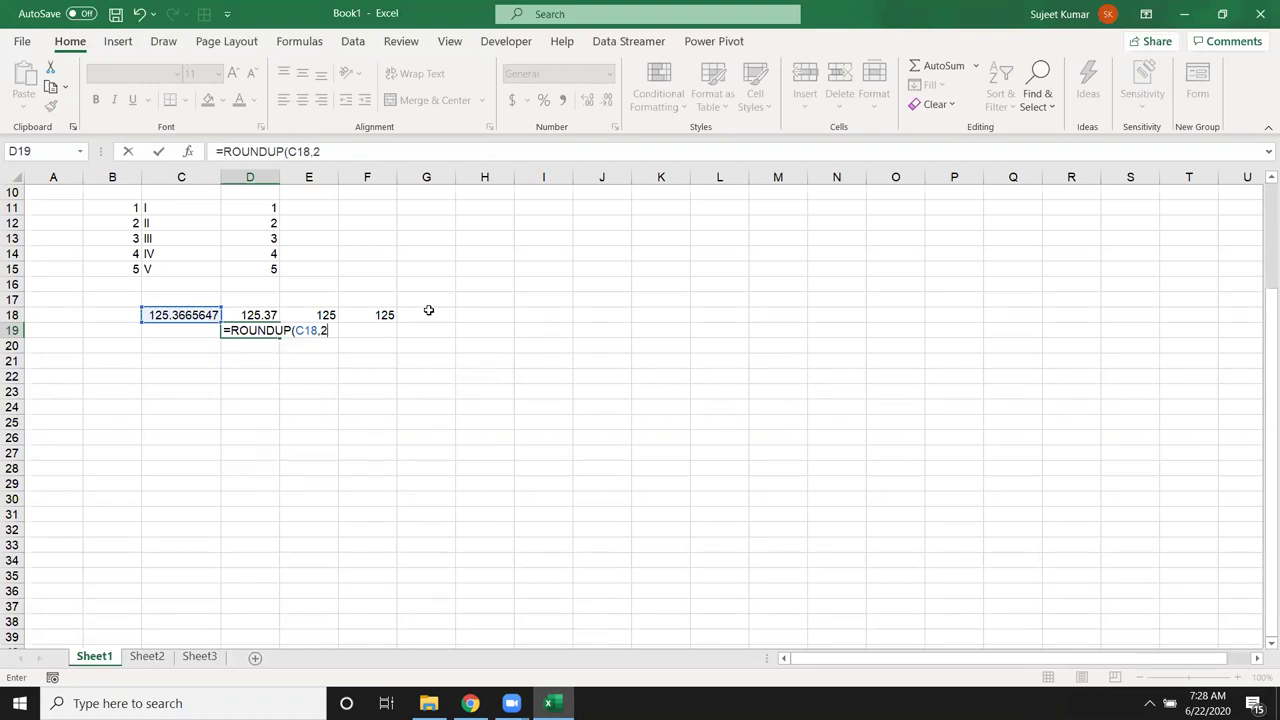
key("Return")
key("Up")
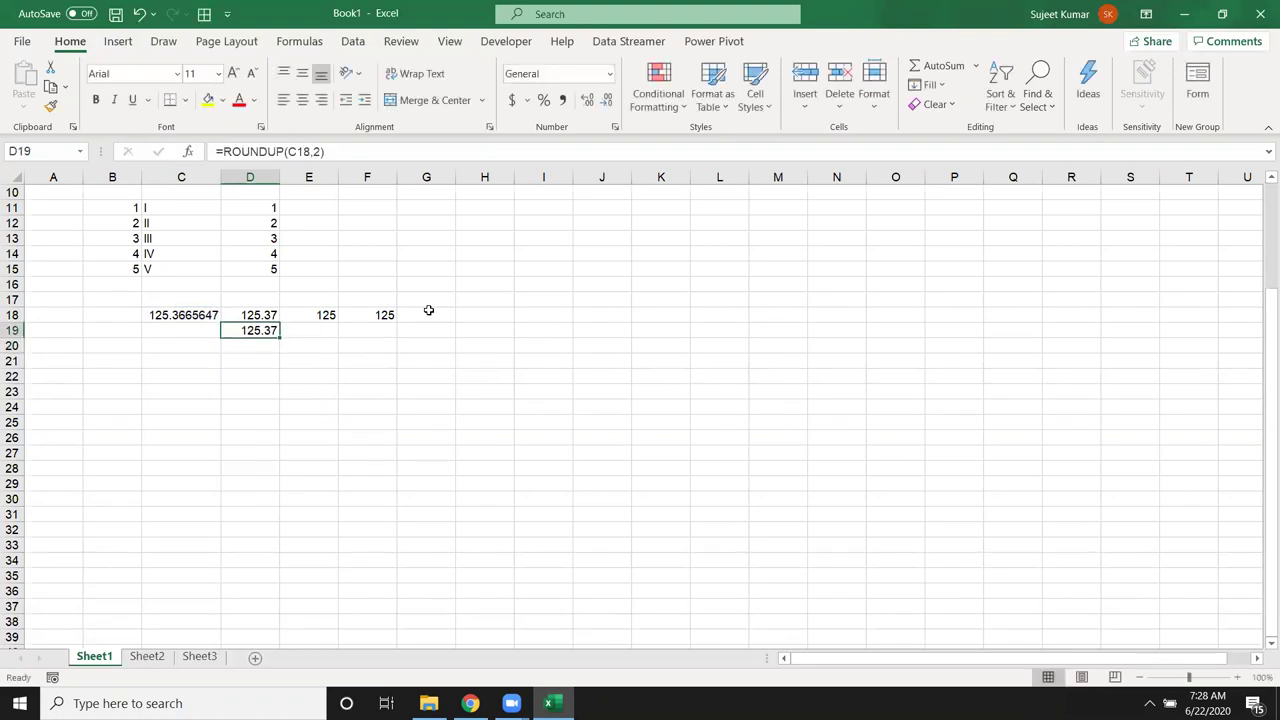
Revise D19's ROUNDUP digits argument so it rounds up to 2 decimals, showing 125.37.
key("F2")
key("BackSpace")
key("BackSpace")
key("BackSpace")
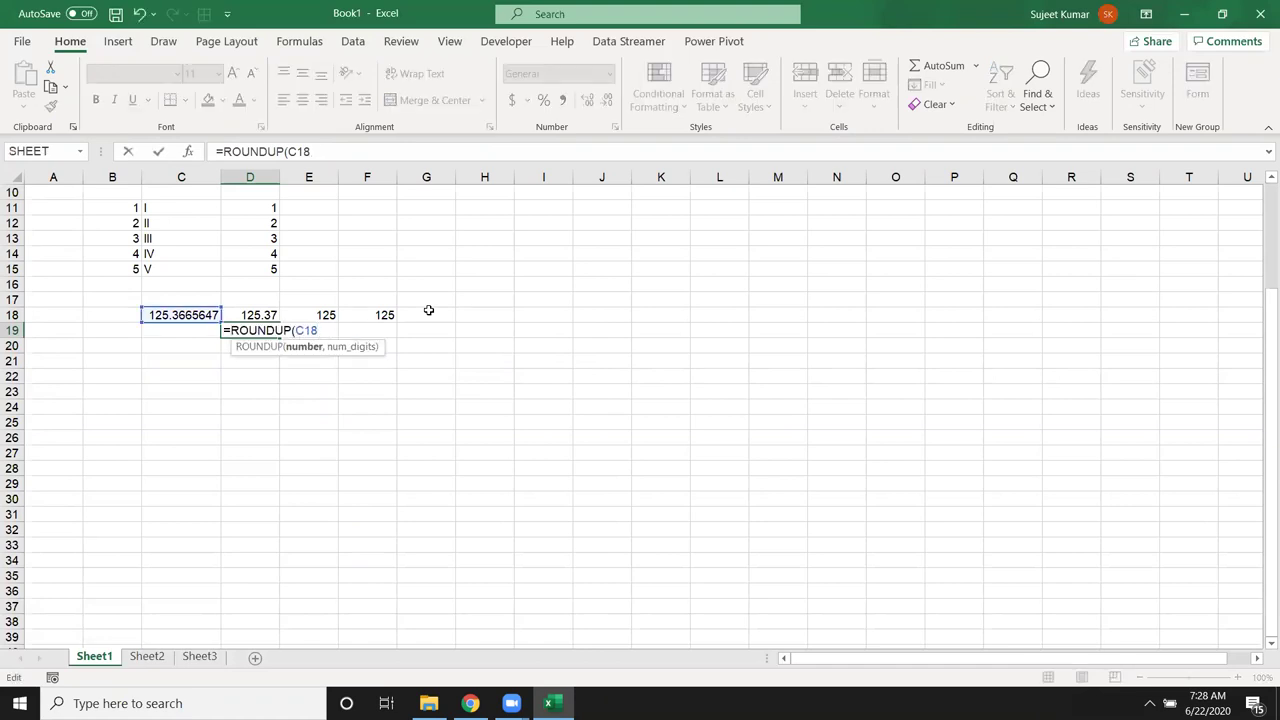
type(",0")
key("BackSpace")
type("2")
key("Return")
Enter =ROUNDDOWN(C18,2) in D20, giving 125.36.
type("=rou")
key("Down")
key("Tab")
key("Left")
key("Up")
key("Up")
type(",")
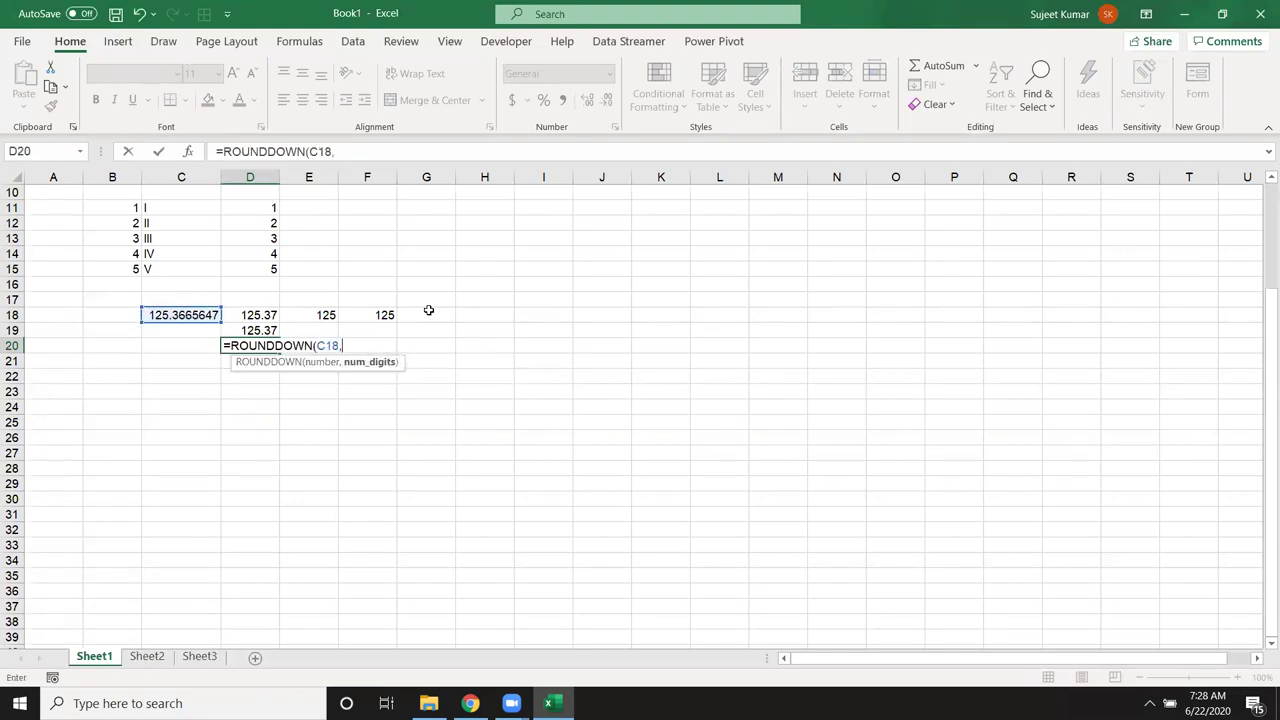
type("2")
key("Return")
key("Up")
key("Up")
key("Up")
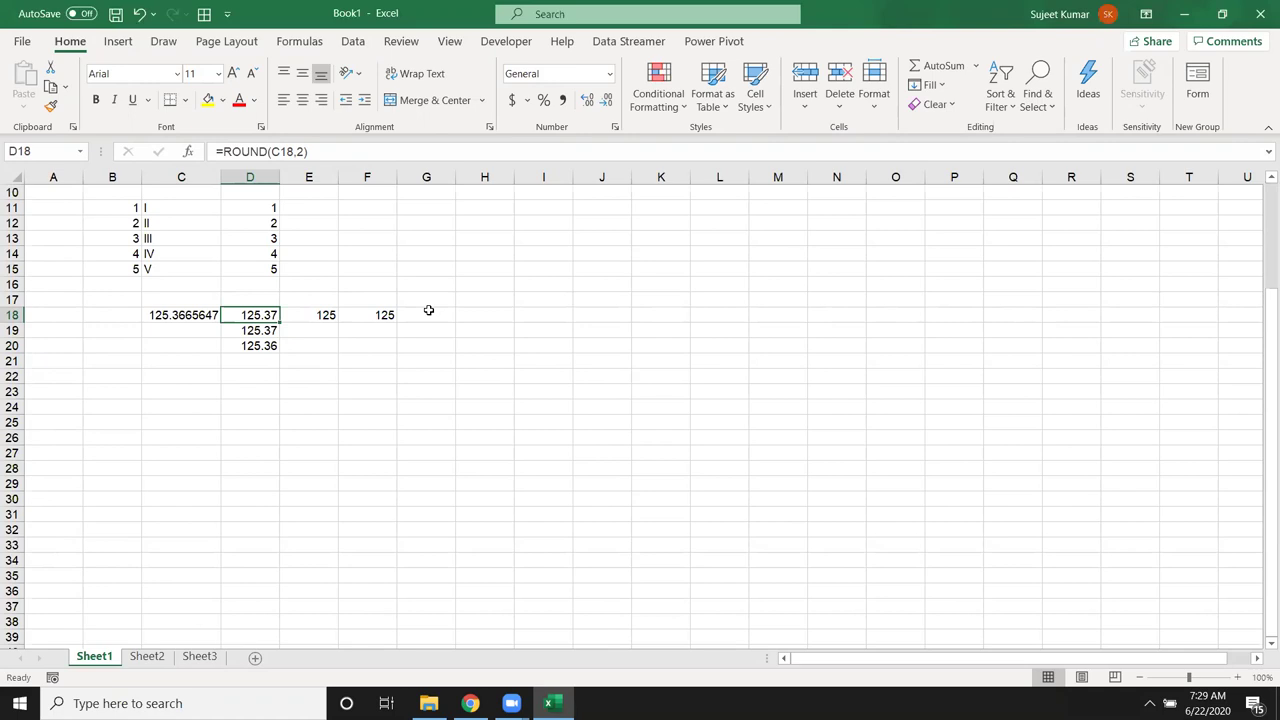
Step through D18–D20 to compare the ROUND, ROUNDUP and ROUNDDOWN formulas.
key("Down")
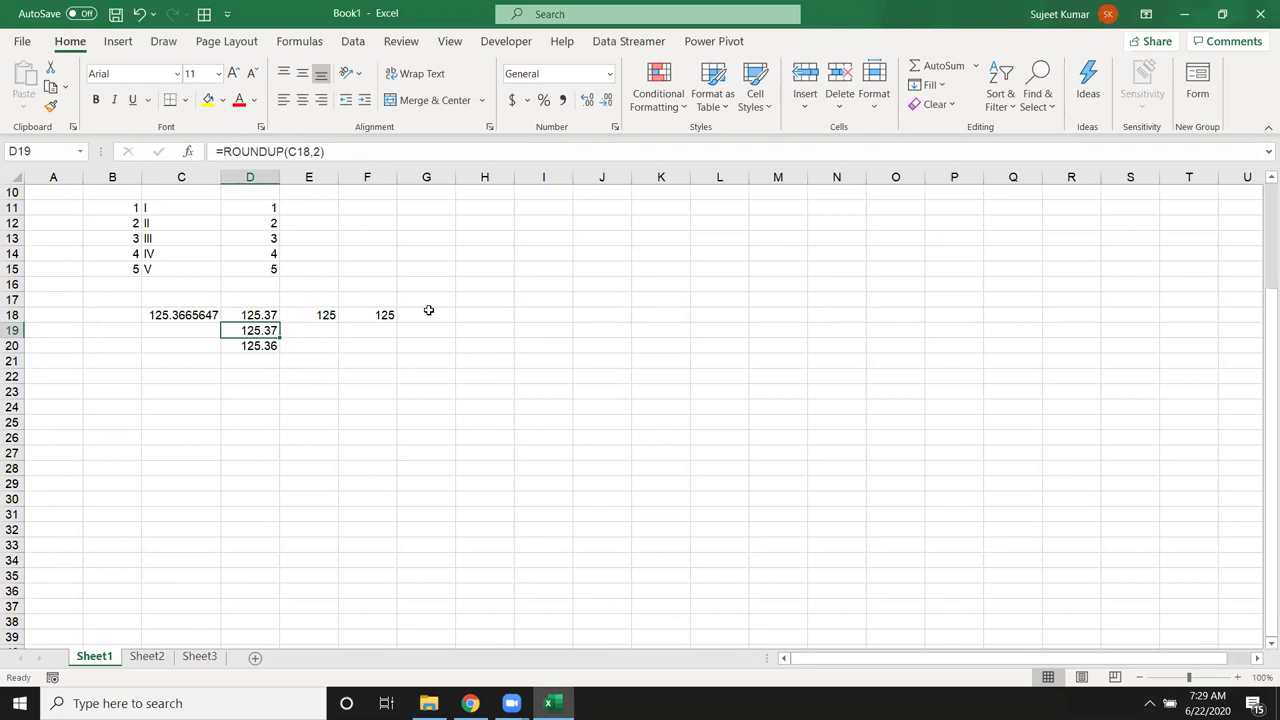
key("Down")
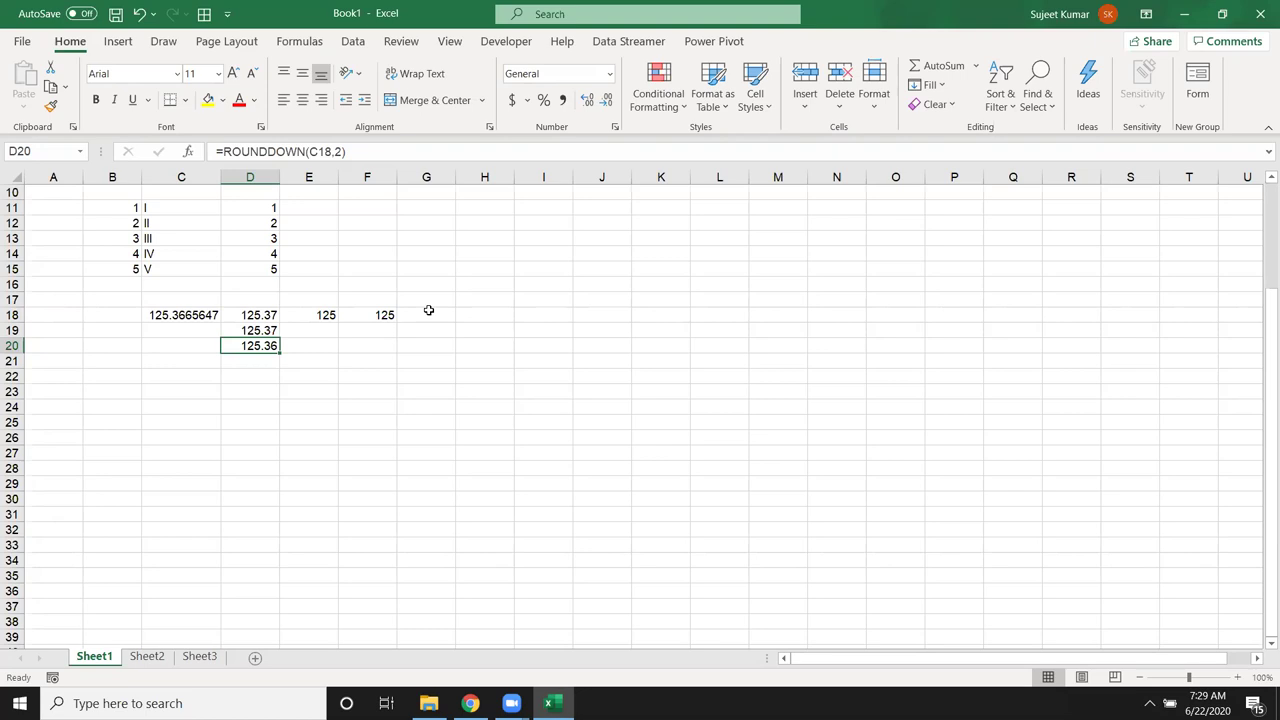
key("Up")
key("Up")
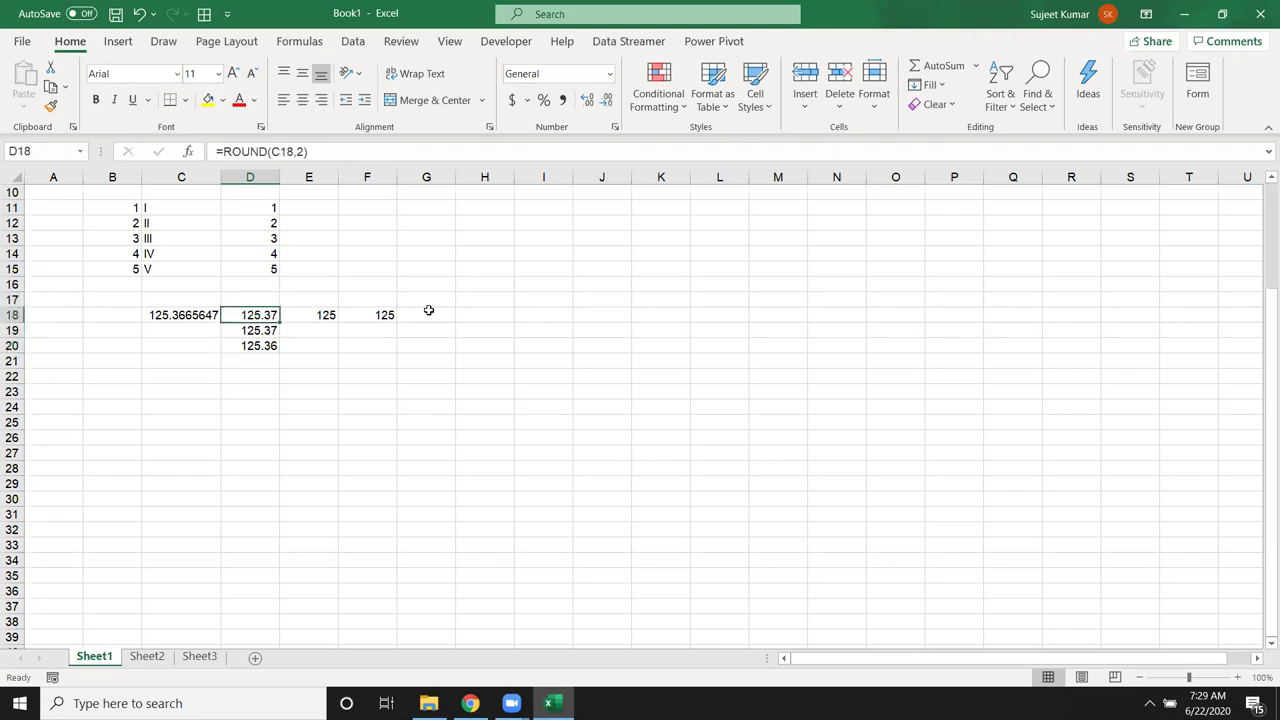
key("Down")
key("Down")
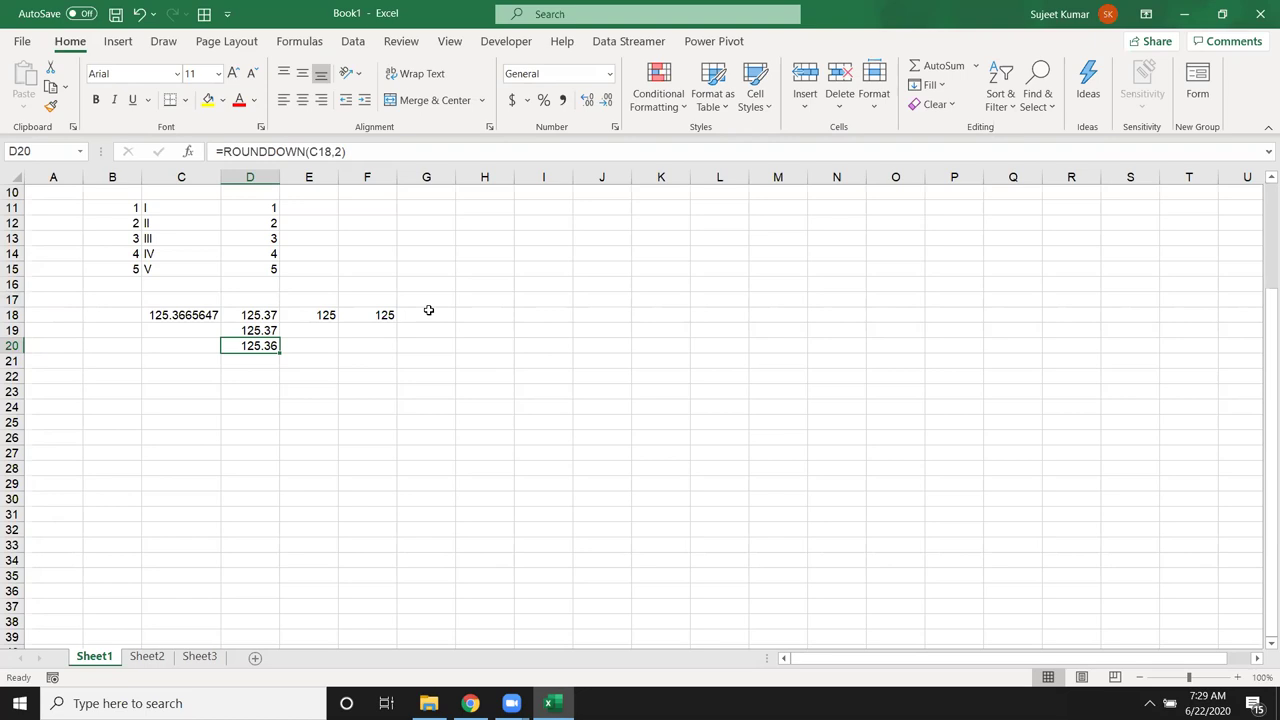
Enter the sample number 42536 in C25.
left_click_drag(184, 318, 386, 343)
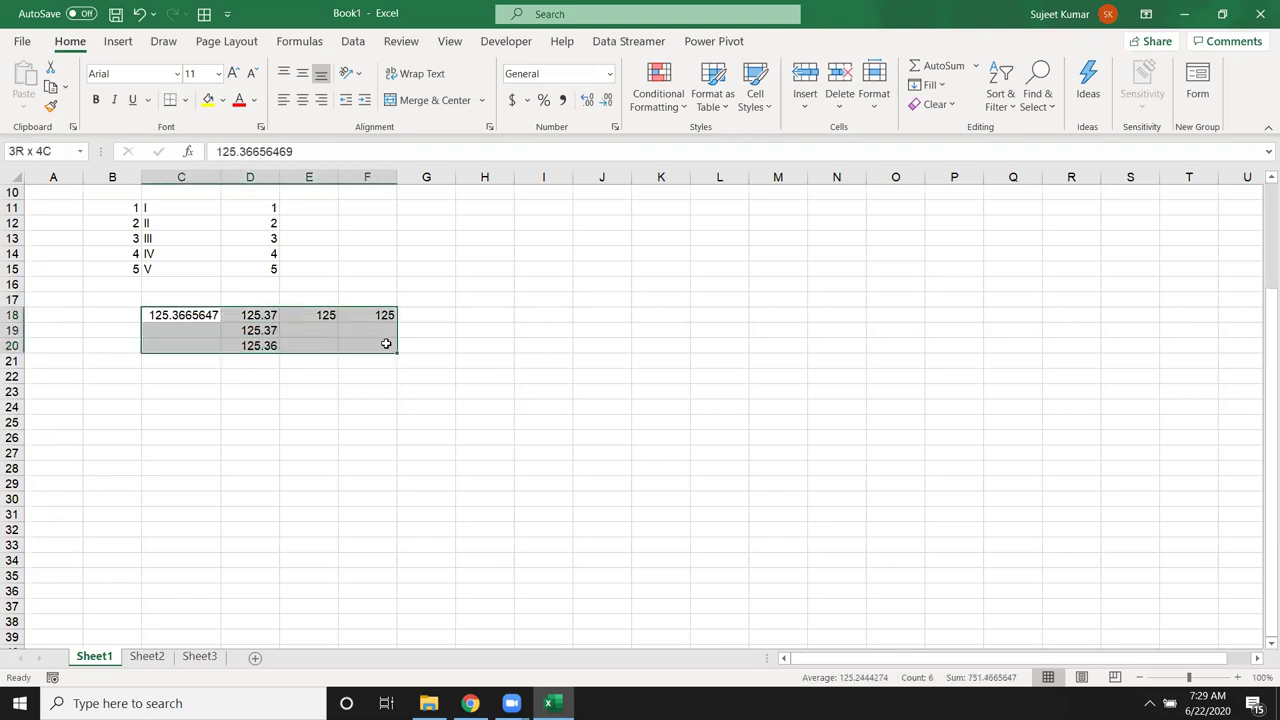
left_click(170, 421)
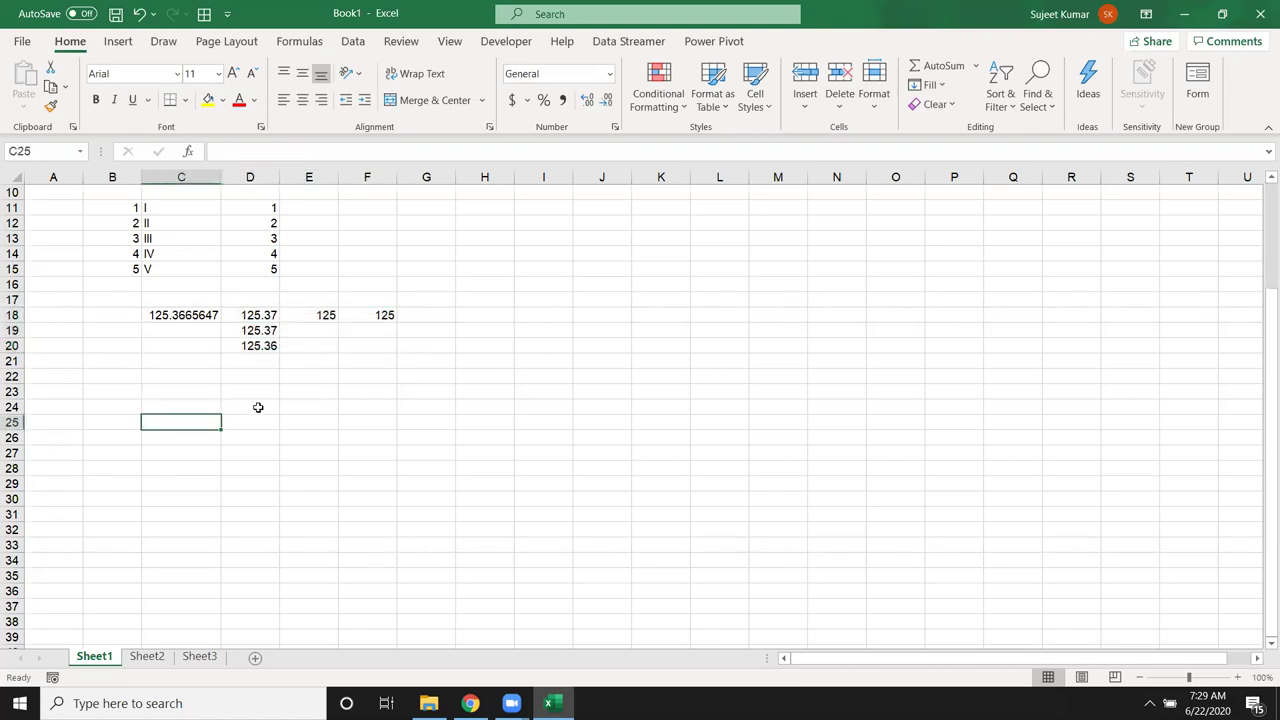
key("F2")
type("4")
key("BackSpace")
type("42")
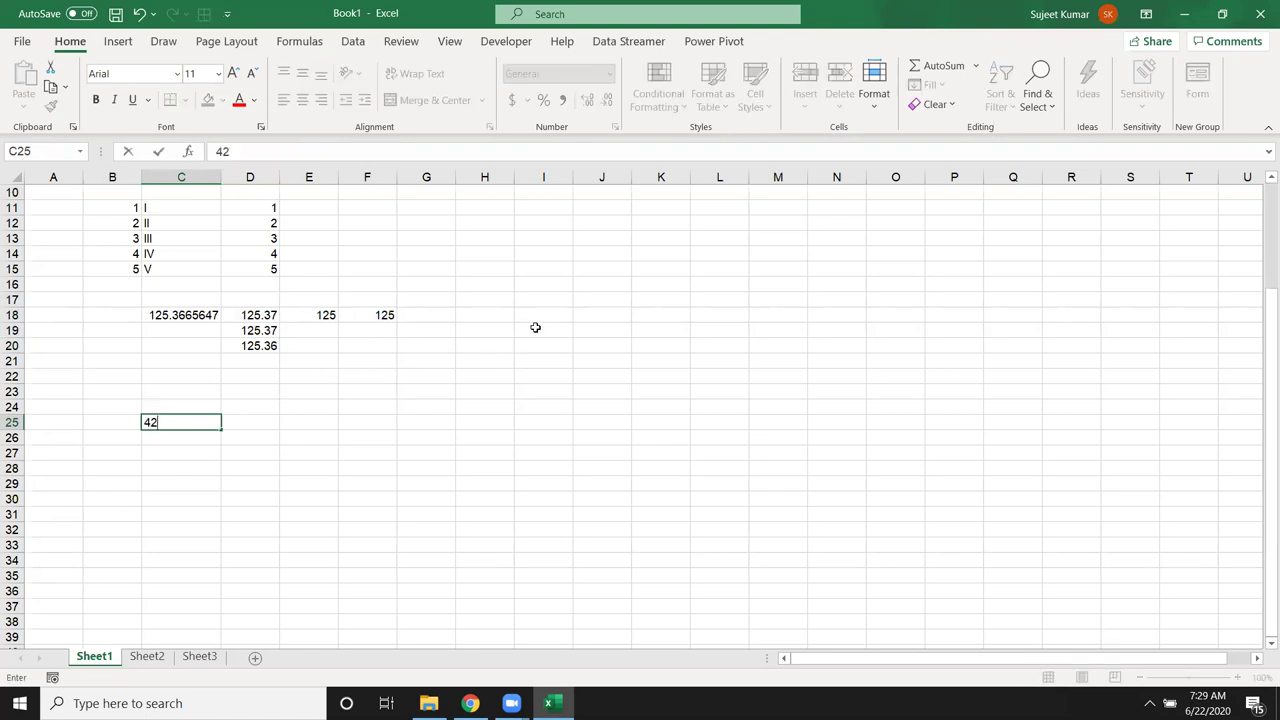
type("56")
key("BackSpace")
type("36")
key("Return")
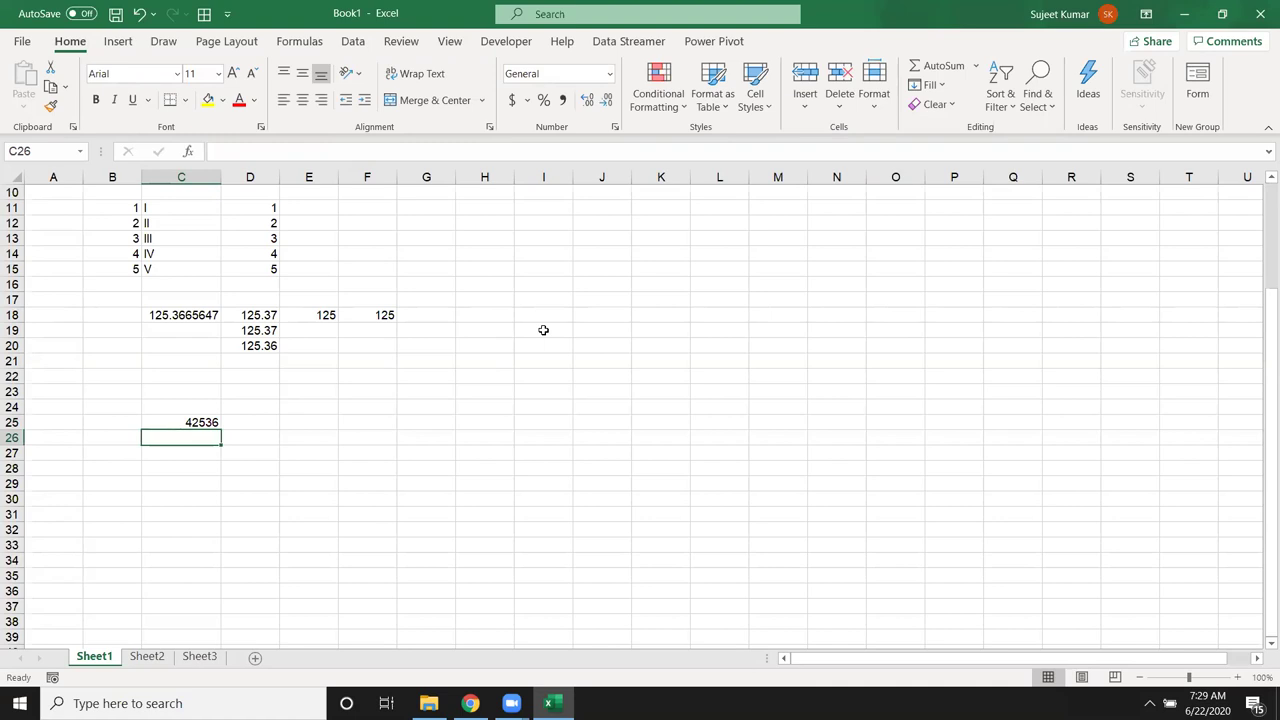
Enter =CEILING.MATH(C25,1000) in D25 to round C25 up to the next thousand.
key("Up")
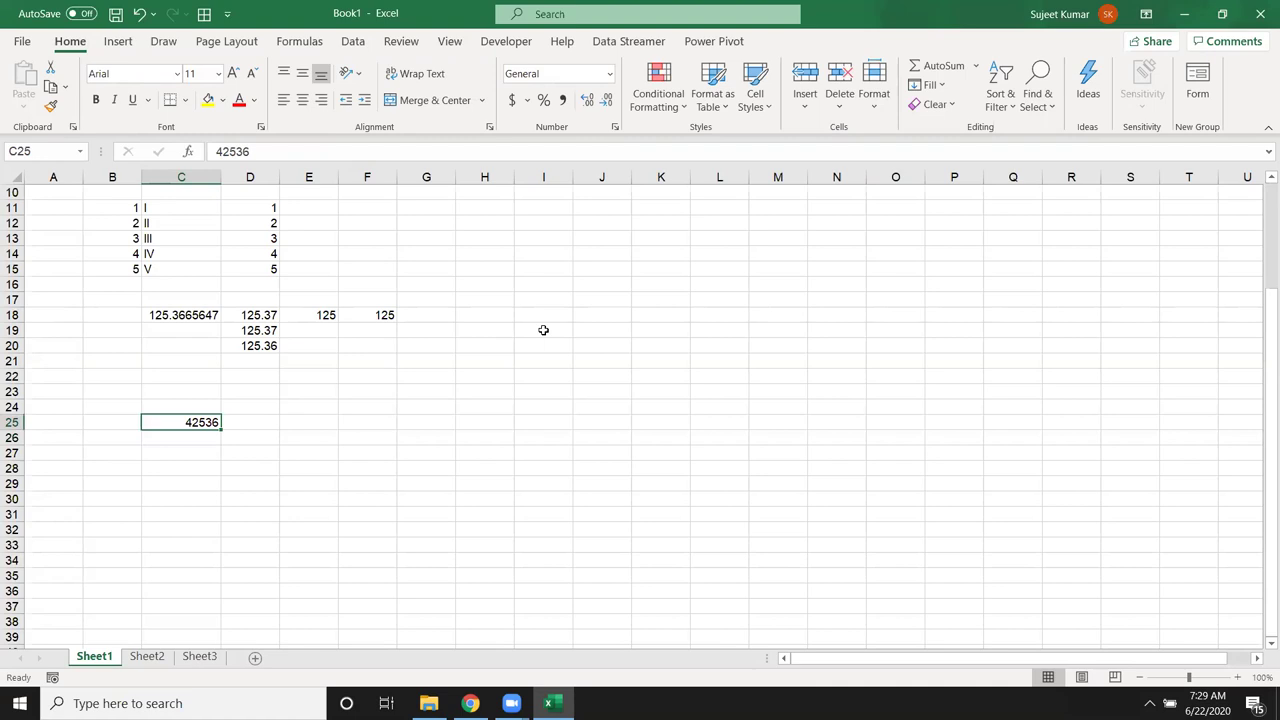
key("Right")
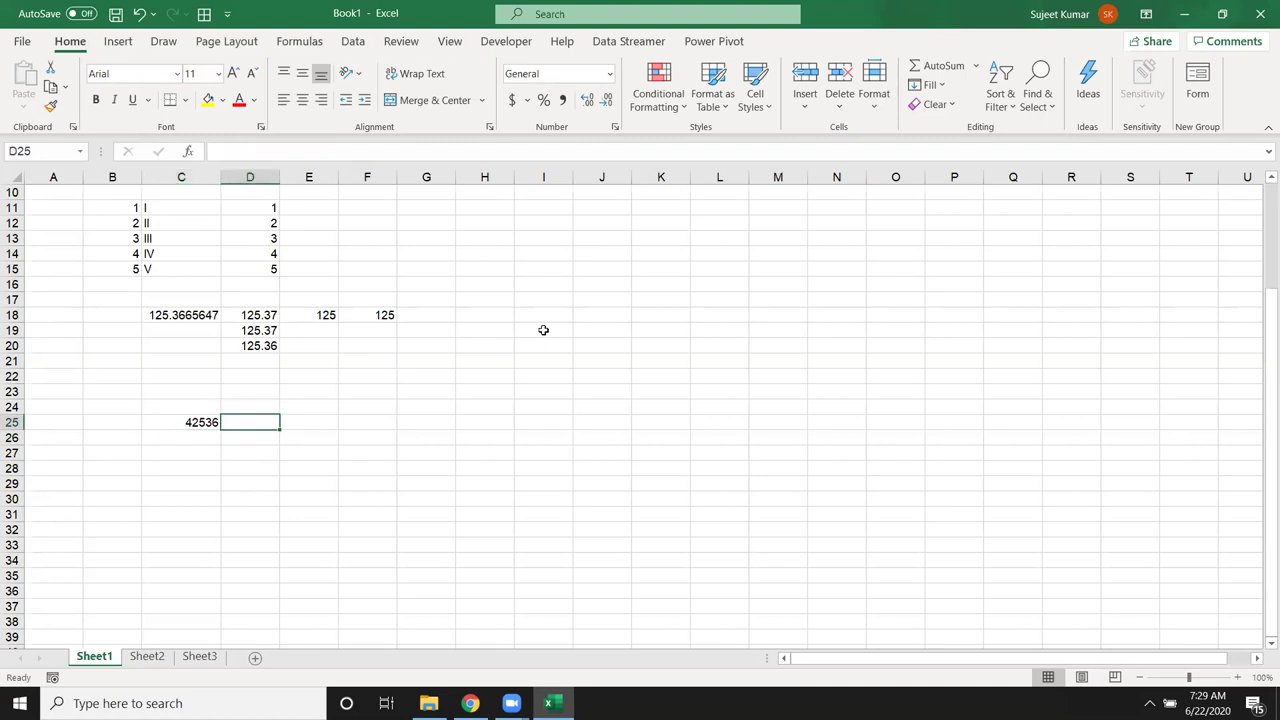
type("=c")
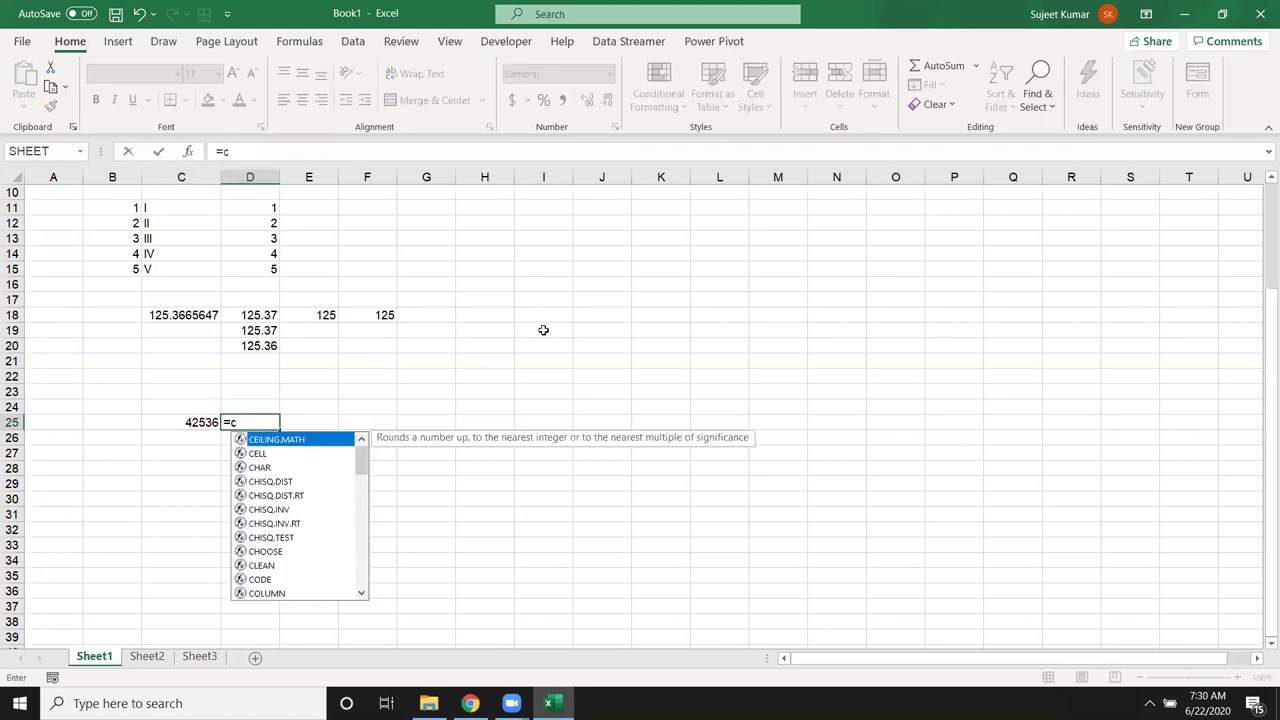
key("Tab")
key("Left")
type(",")
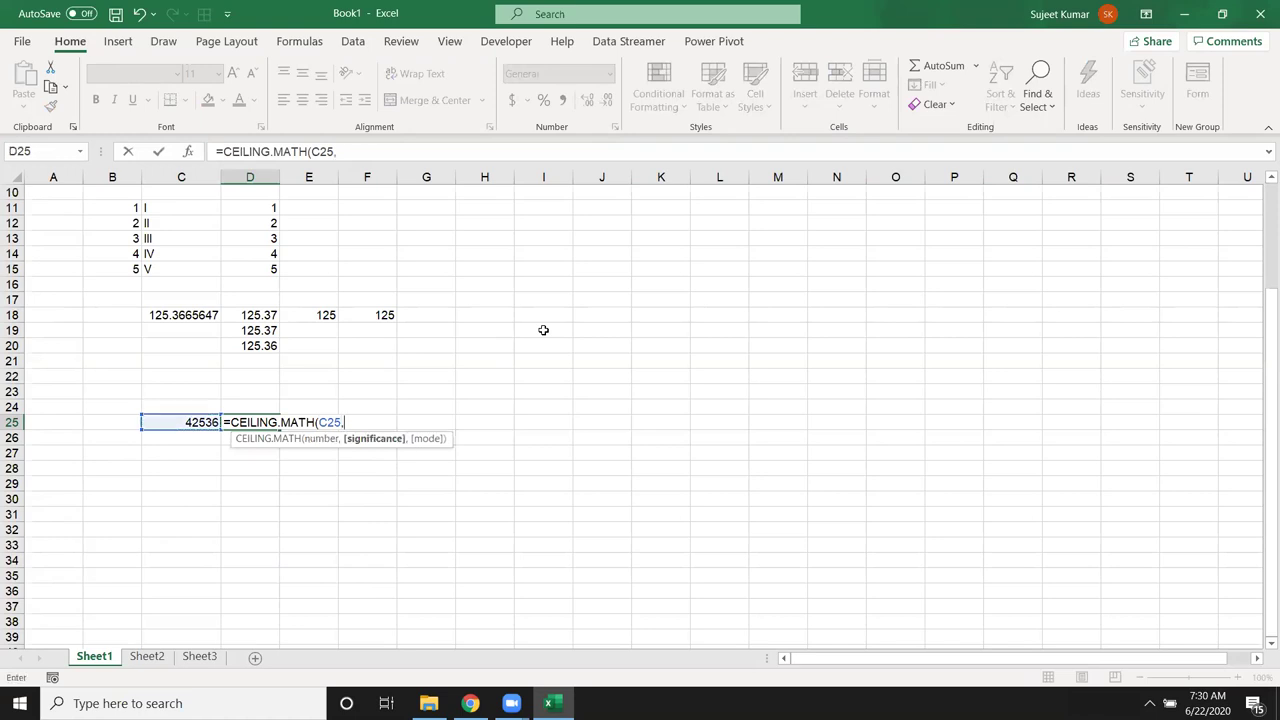
type("1000")
key("Return")
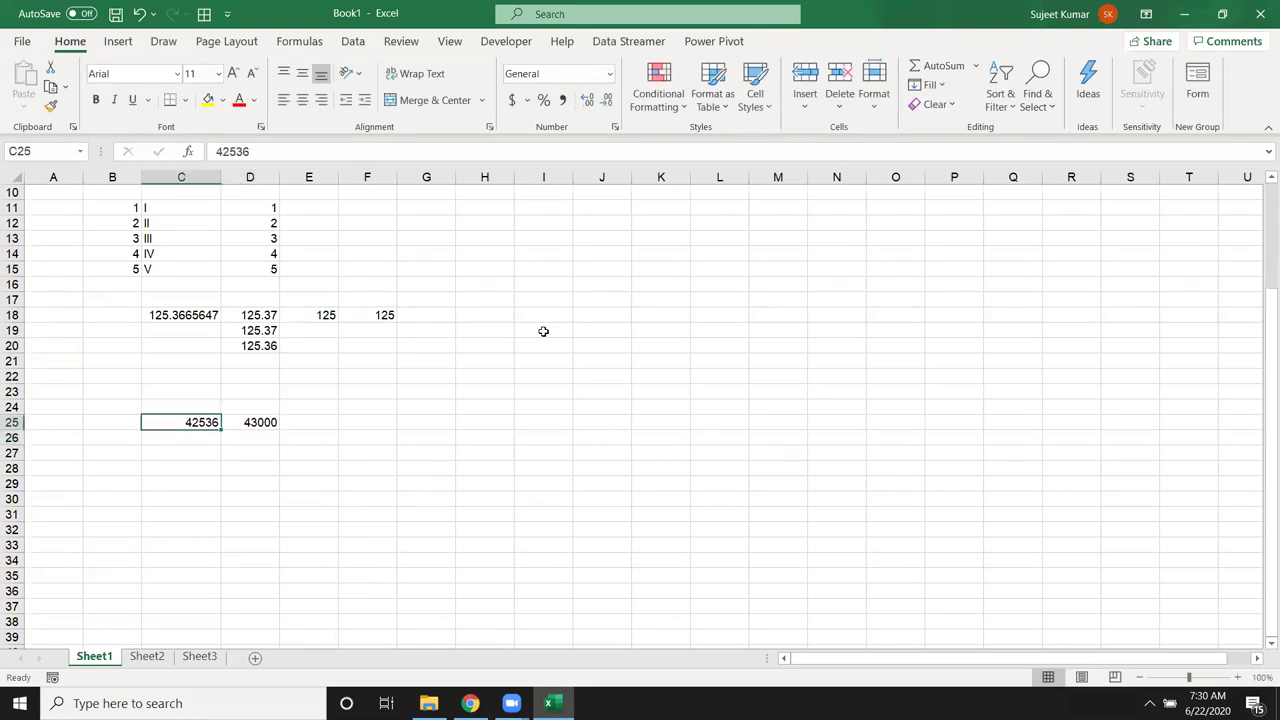
Change C25 to 45820 and then to 45001, so D25 shows 46000.
type("45820")
key("Return")
key("Up")
key("Right")
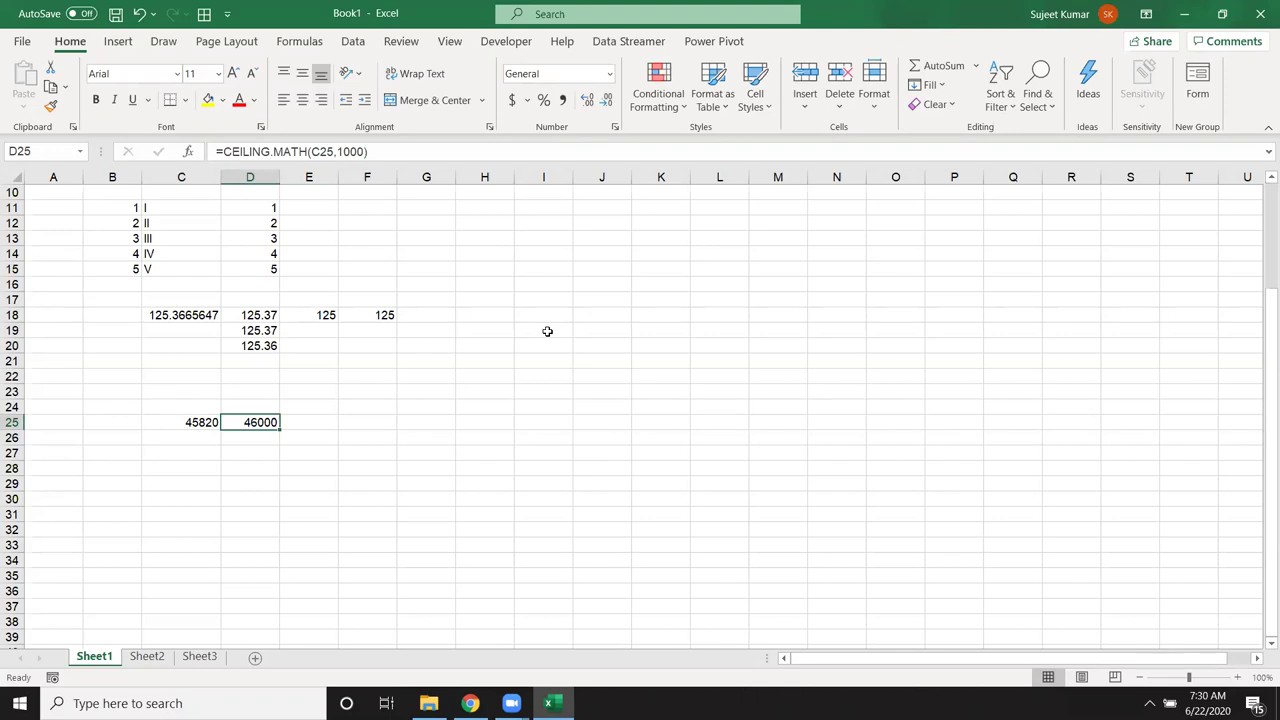
key("Left")
type("4500")
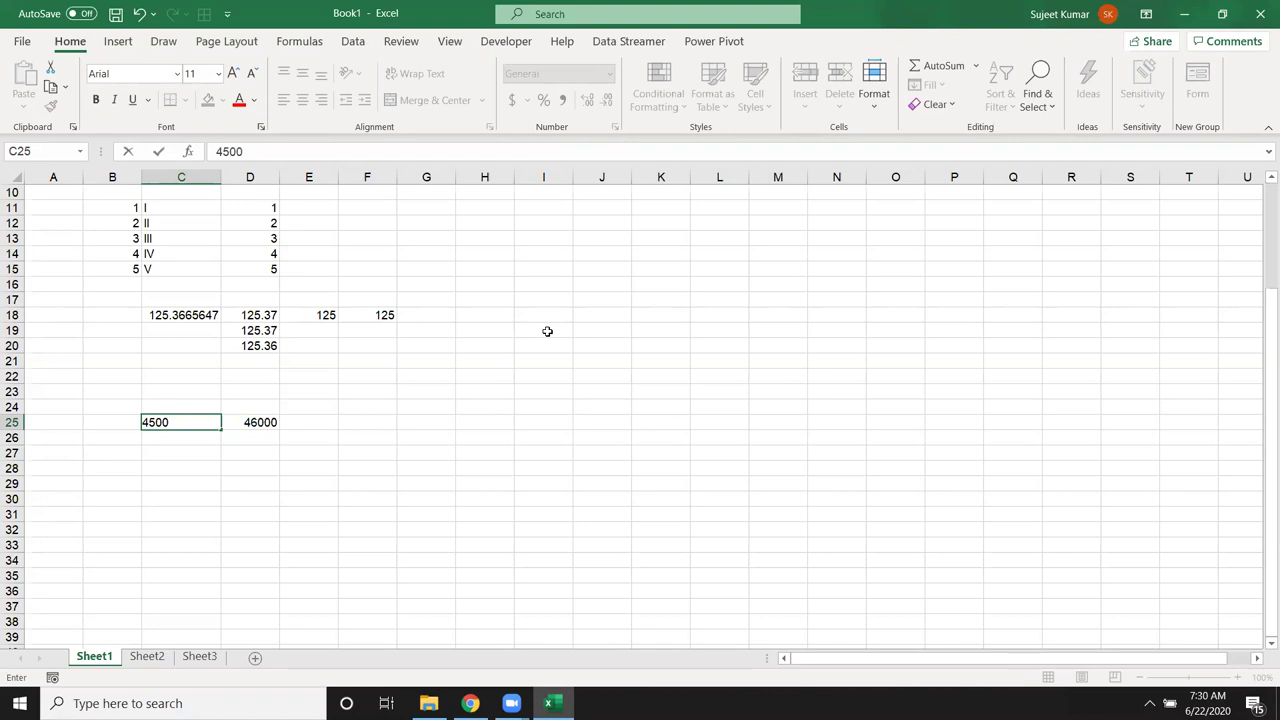
type("1")
key("Return")
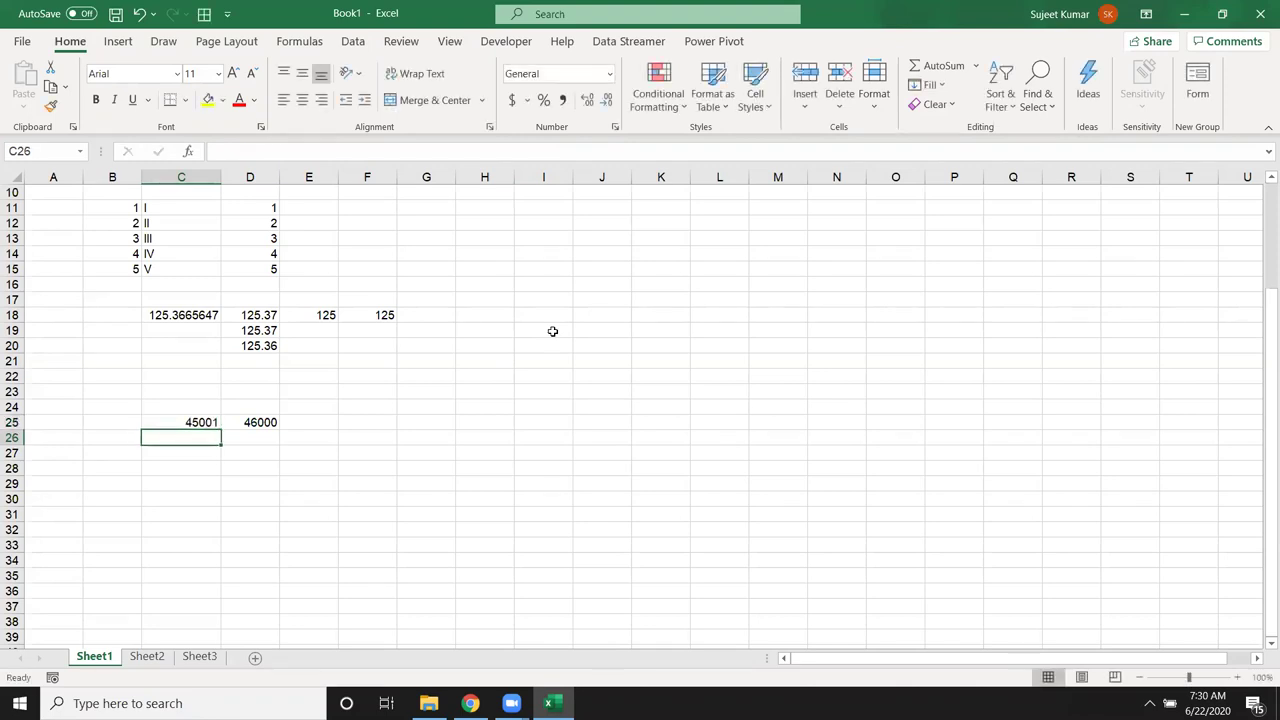
key("Up")
key("Right")
key("Right")
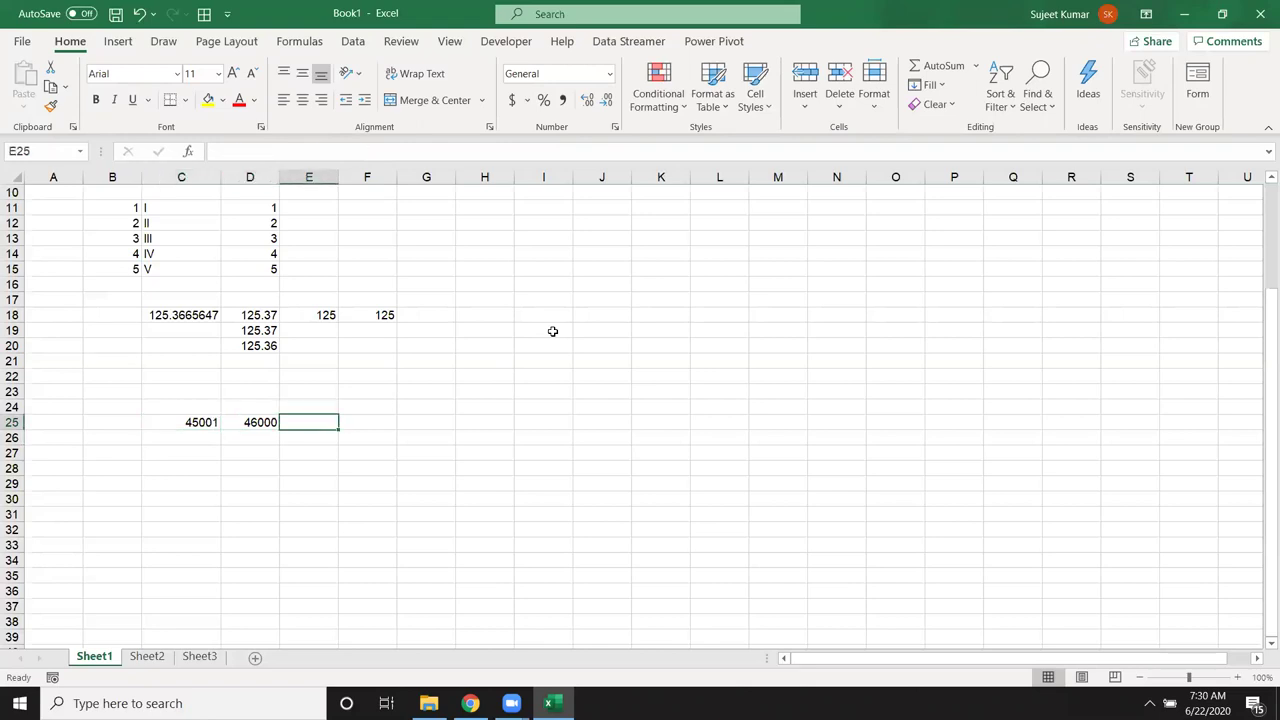
Enter =FLOOR(C25,1000) in E25 to round C25 down to the nearest 1000.
type("=flo")
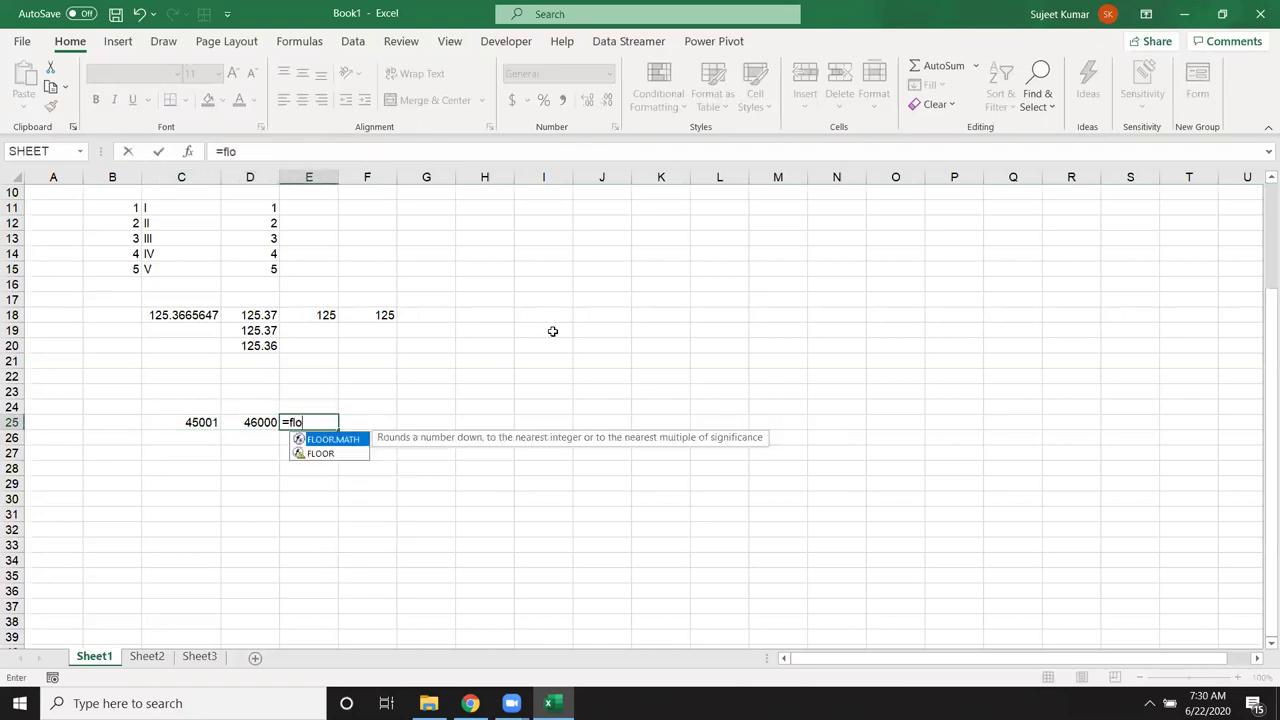
key("Down")
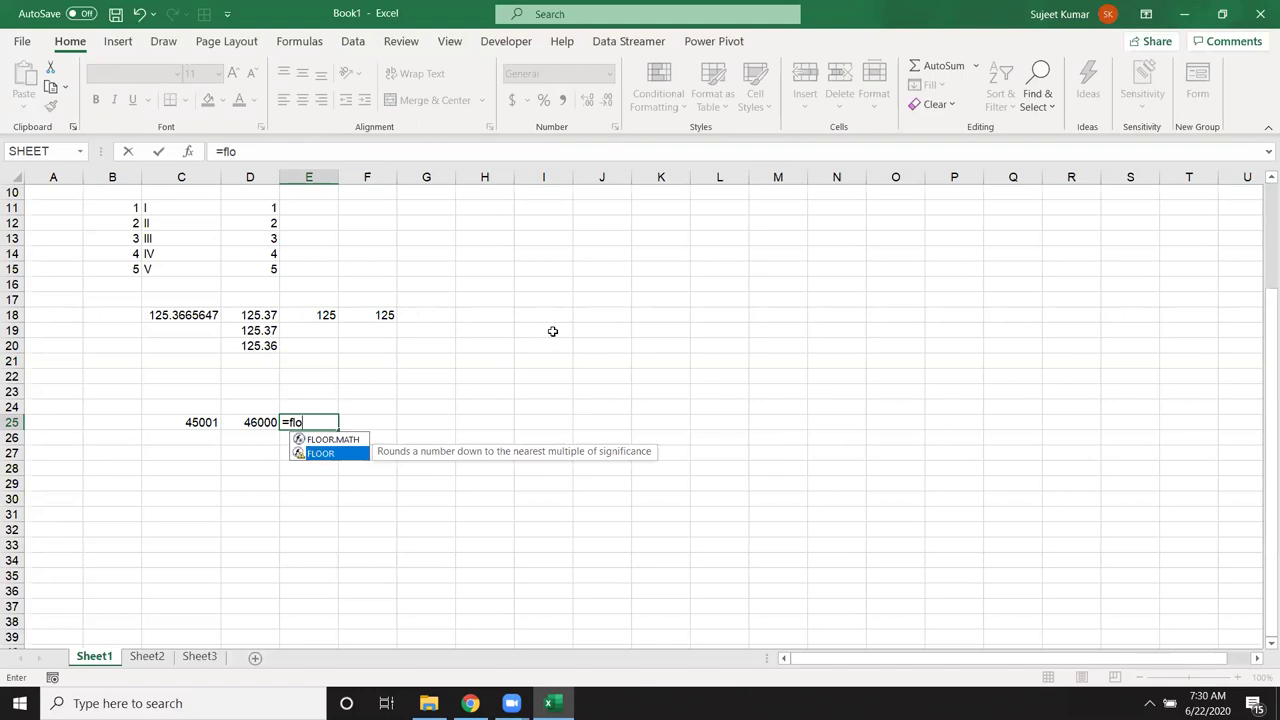
key("Tab")
key("Left")
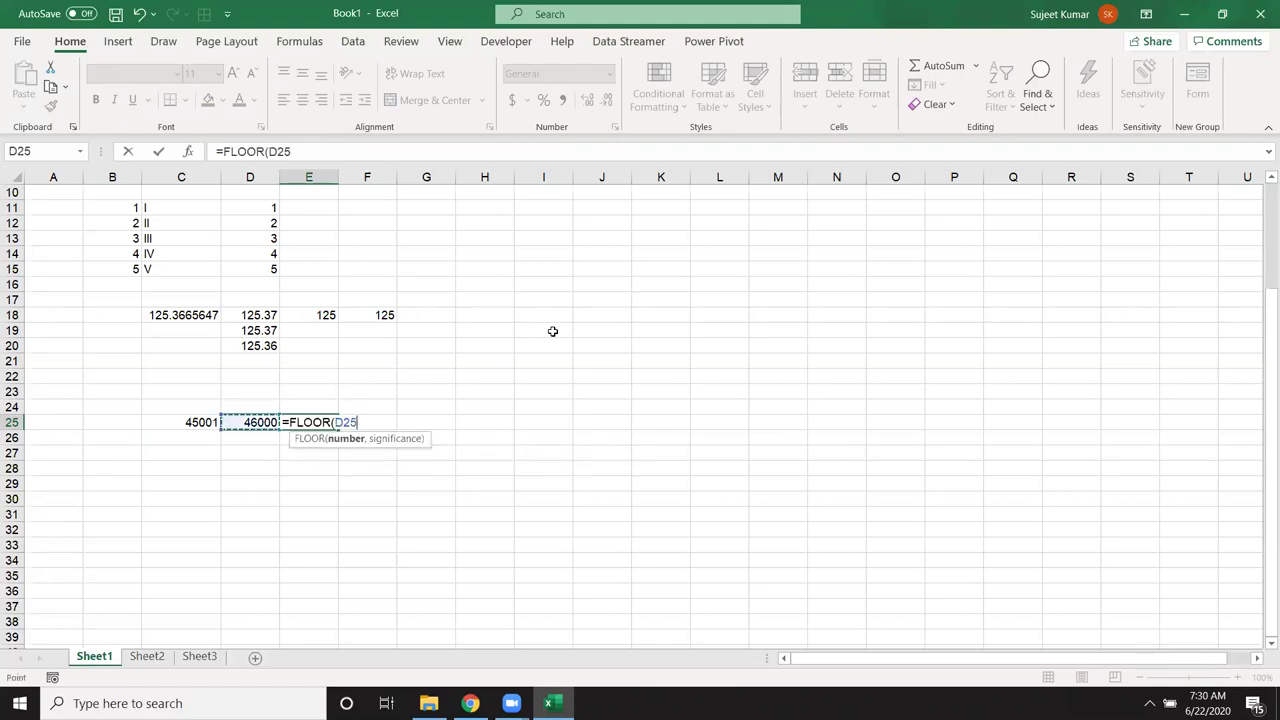
key("Left")
type(",")
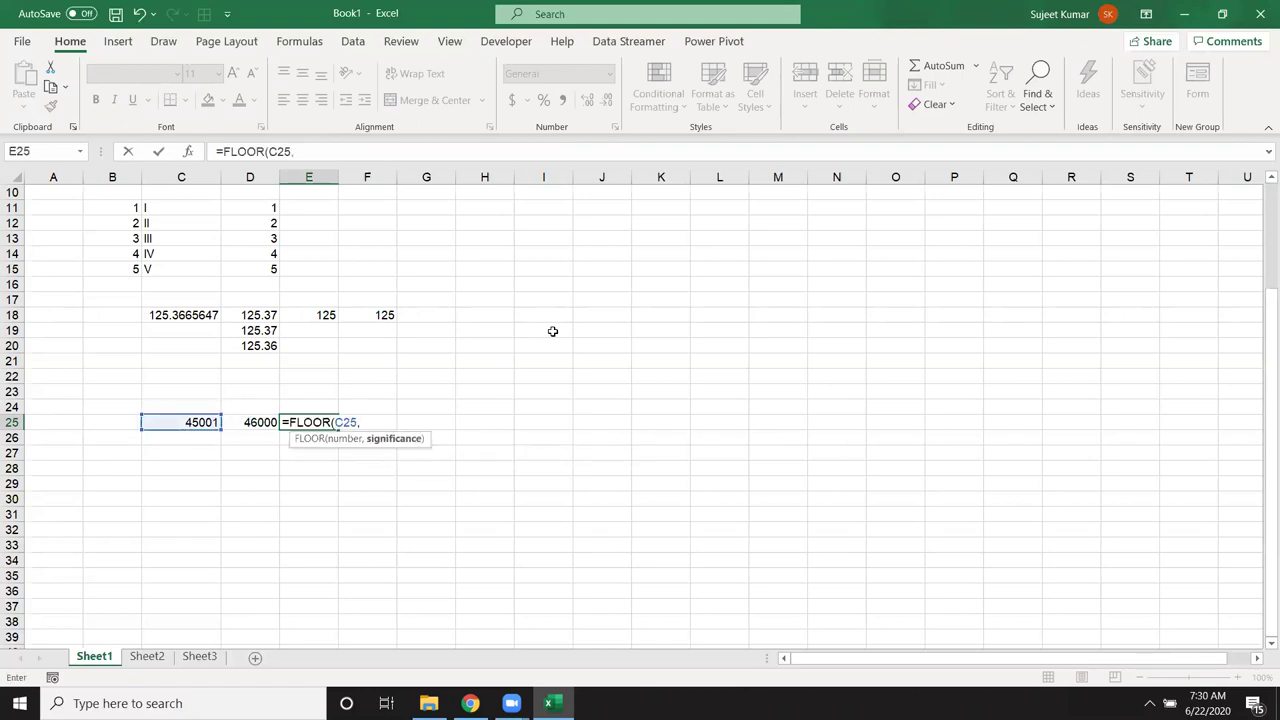
type("1000)")
key("Return")
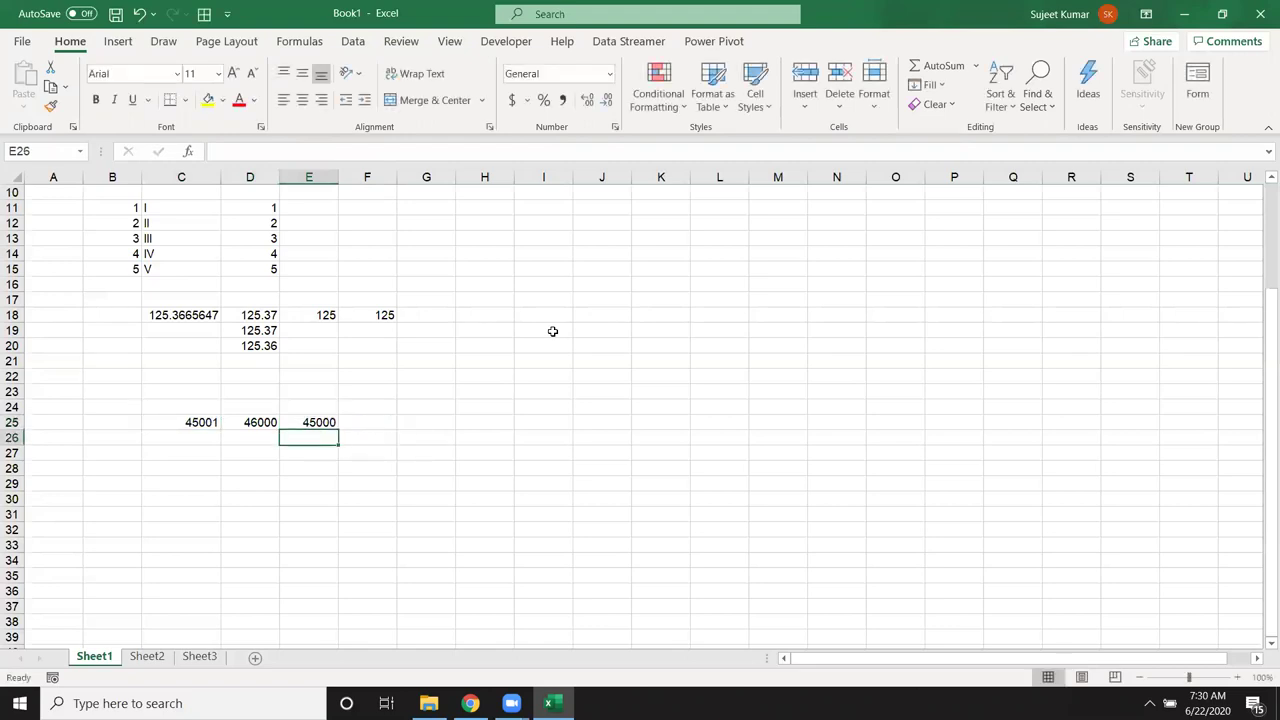
key("Up")
Change C25 to 45880 and compare the 46000 ceiling in D25 with the 45000 floor in E25.
key("Left")
key("Left")
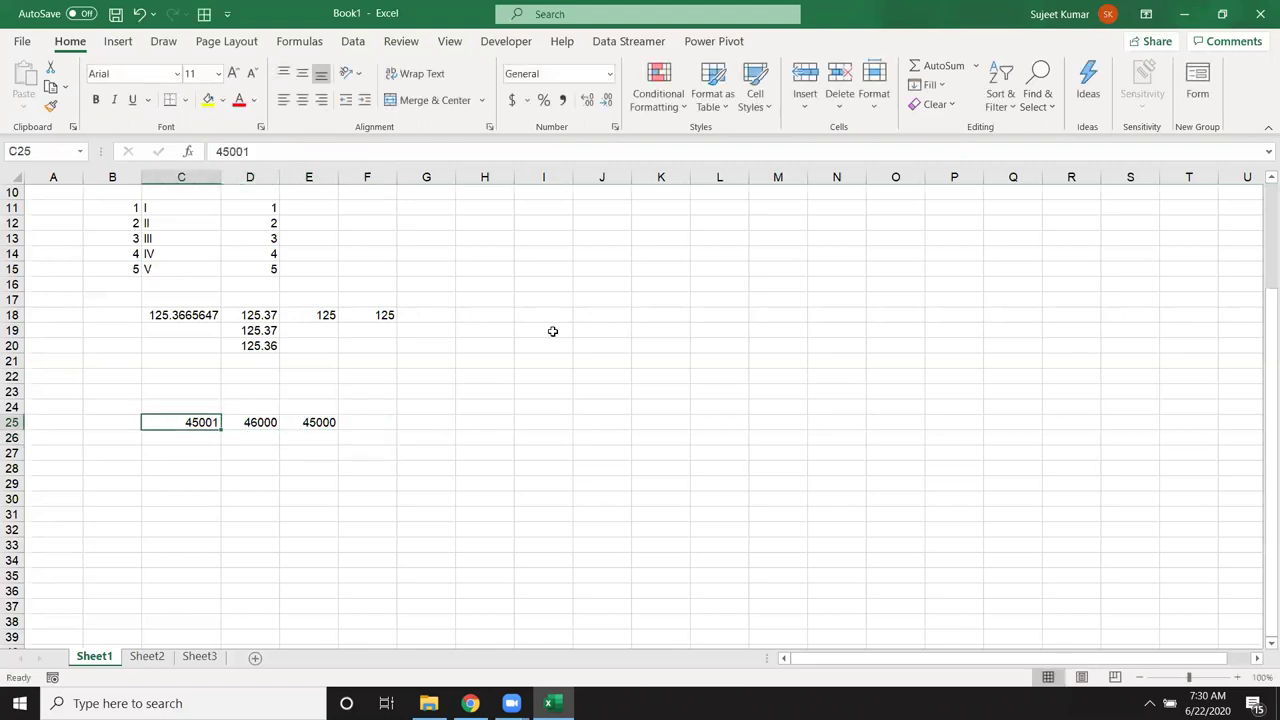
type("458")
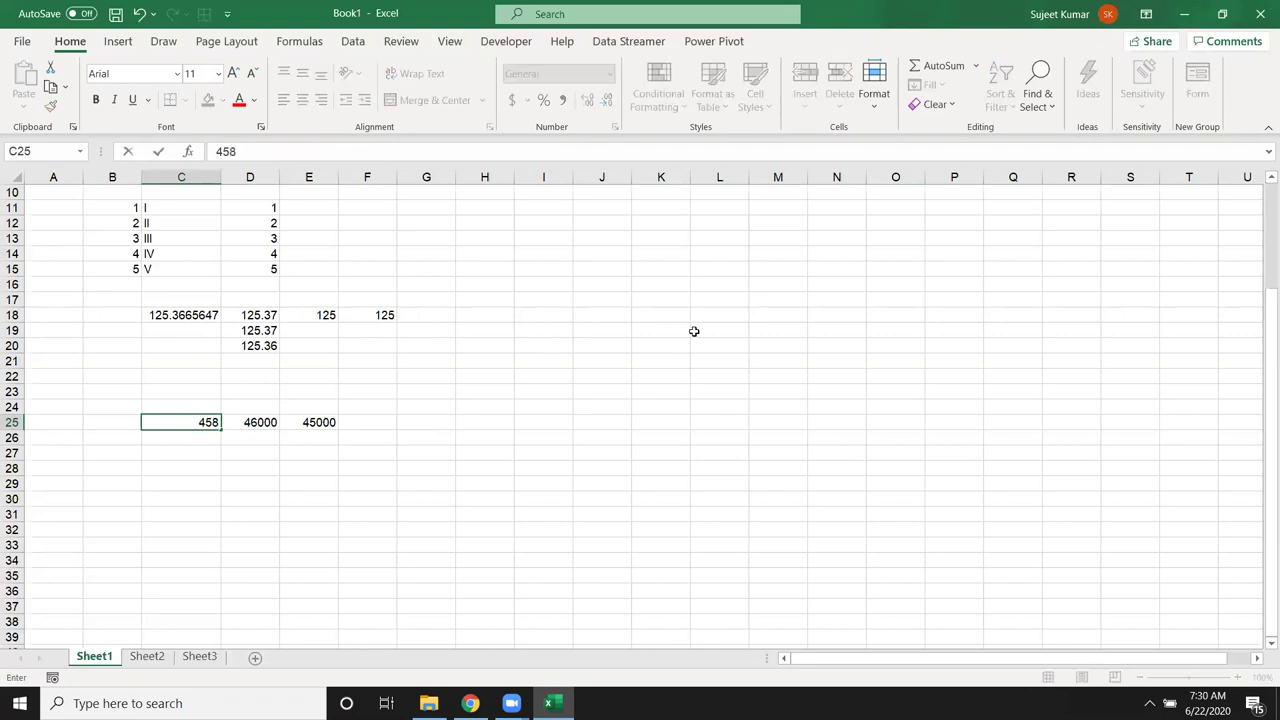
type("80")
key("Return")
key("Up")
key("Right")
key("Right")
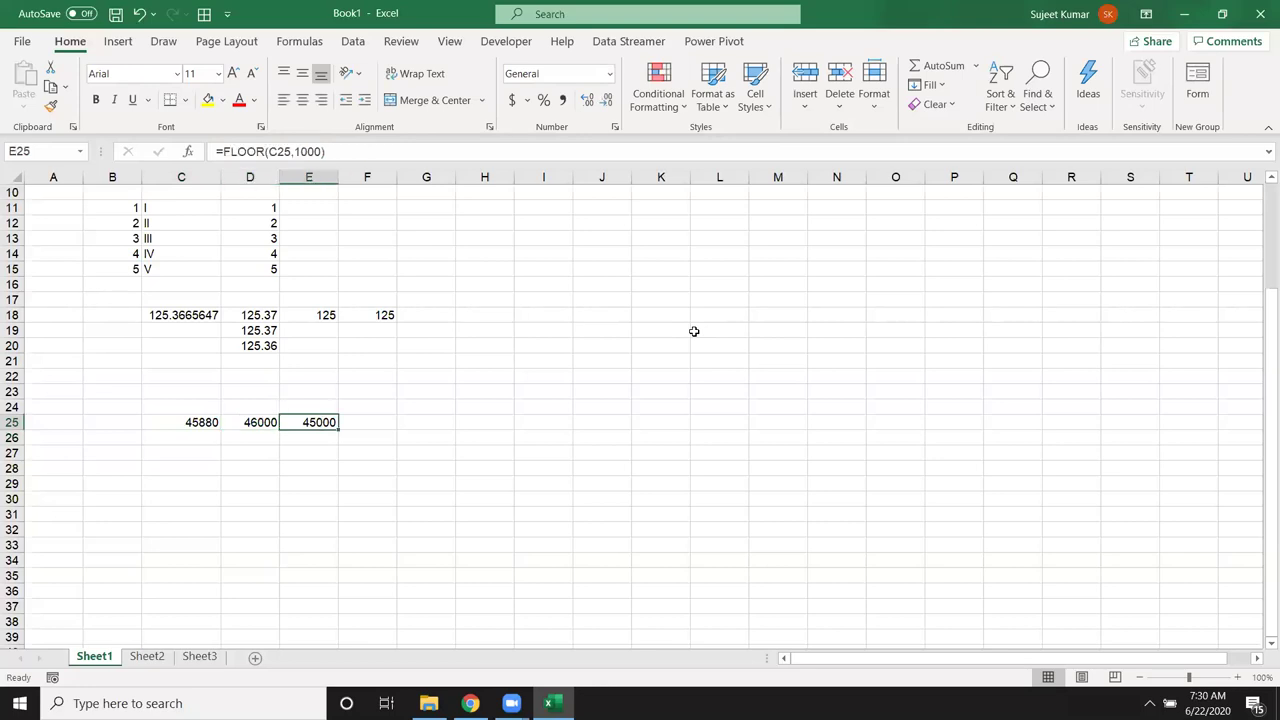
key("Left")
key("Right")
key("Left")
key("Right")
key("Left")
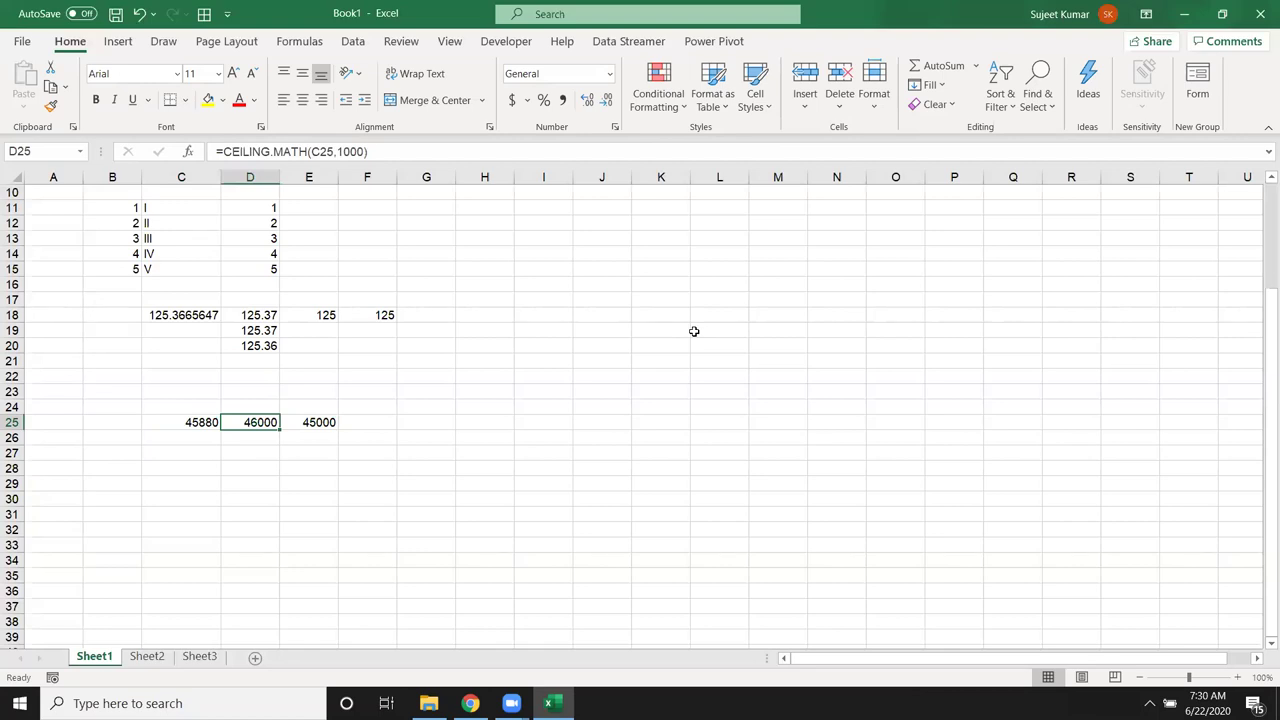
key("Down")
key("Down")
key("Down")
key("Left")
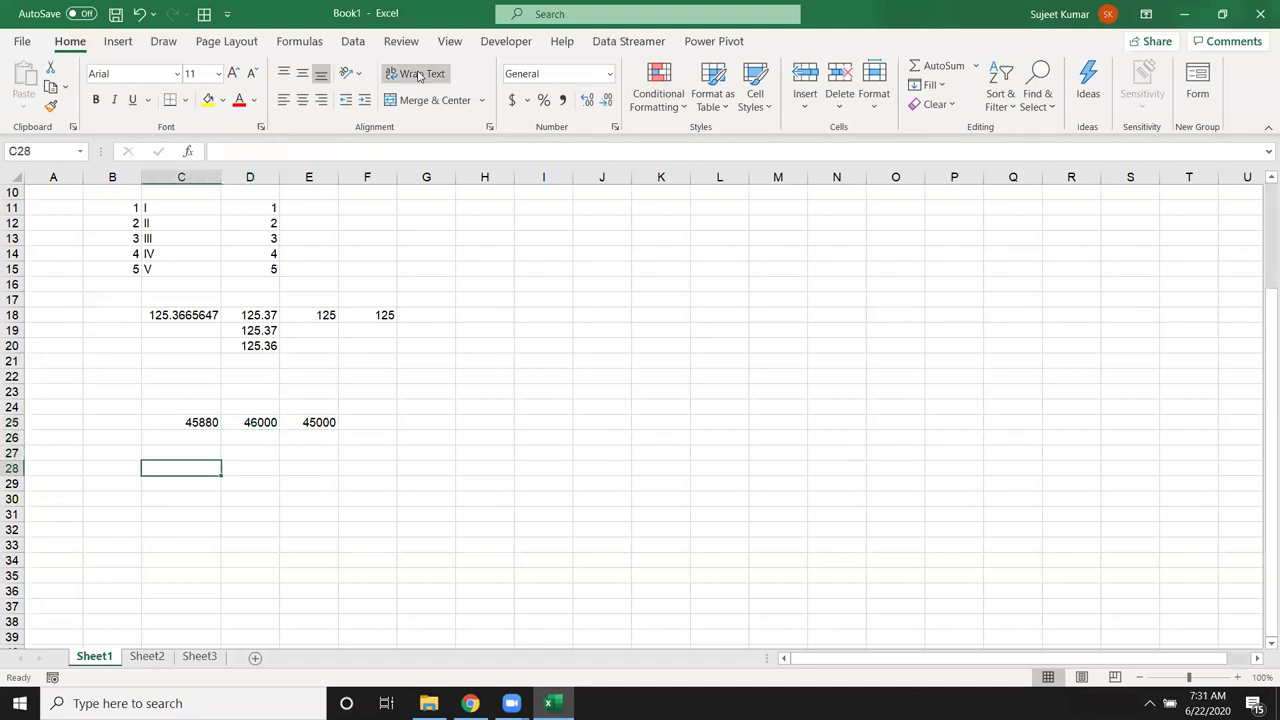
left_click(250, 422)
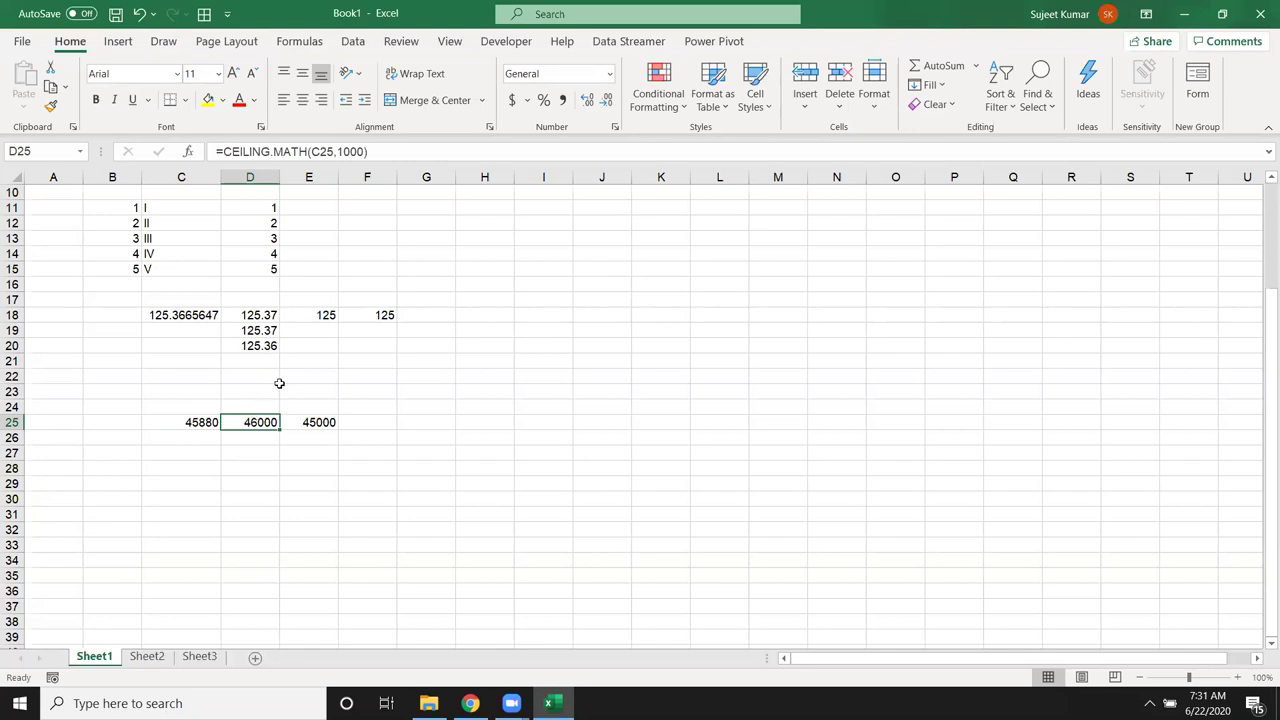
left_click(615, 128)
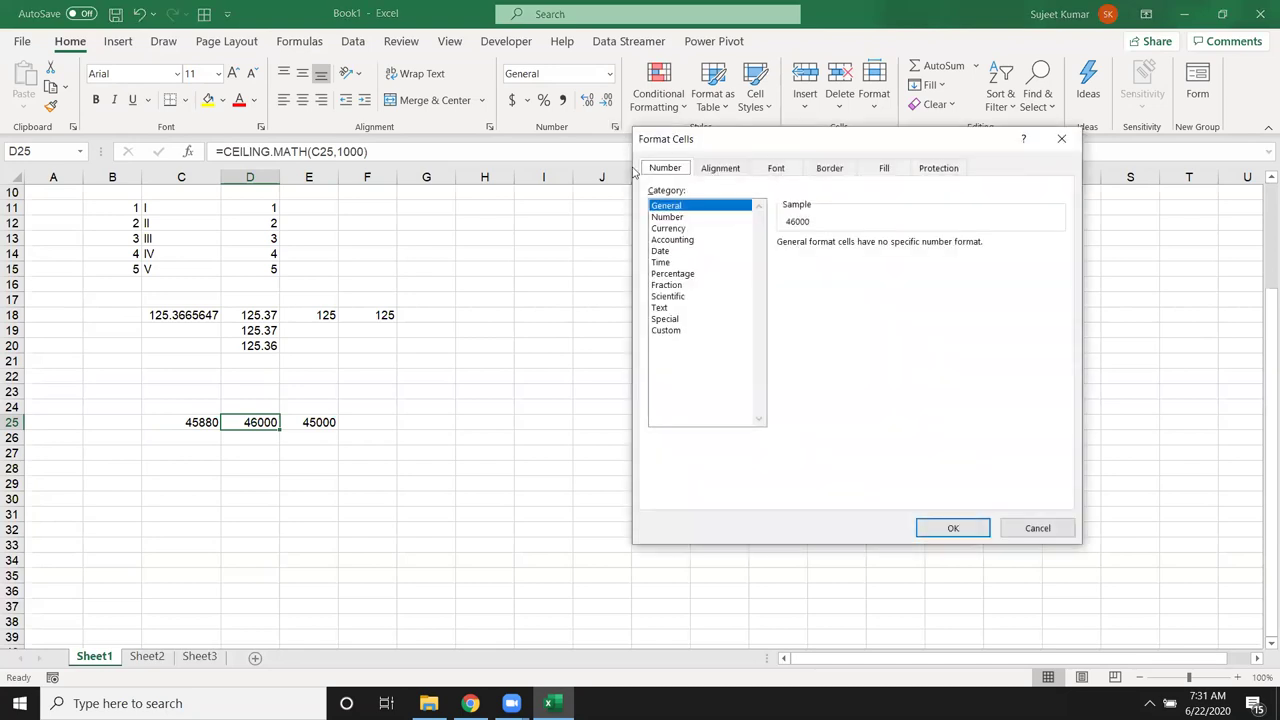
left_click(1055, 141)
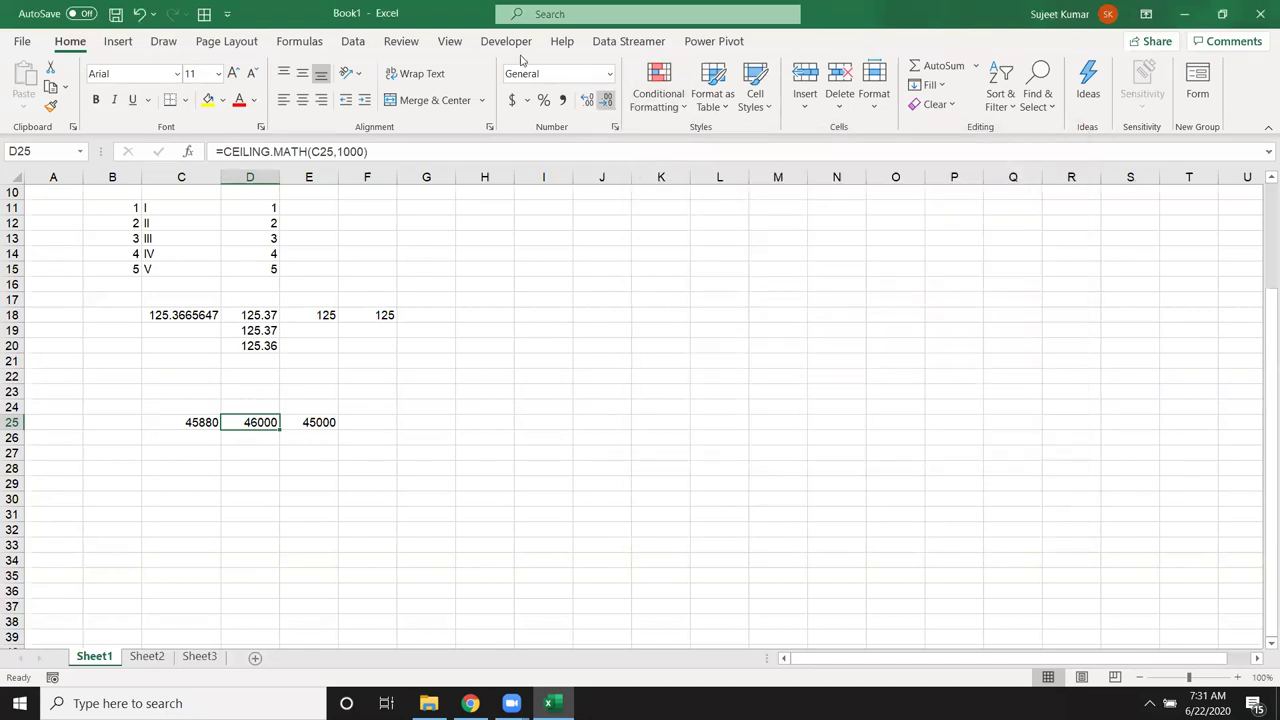
Browse the Math & Trig function list on the Formulas tab.
left_click(299, 41)
left_click(365, 105)
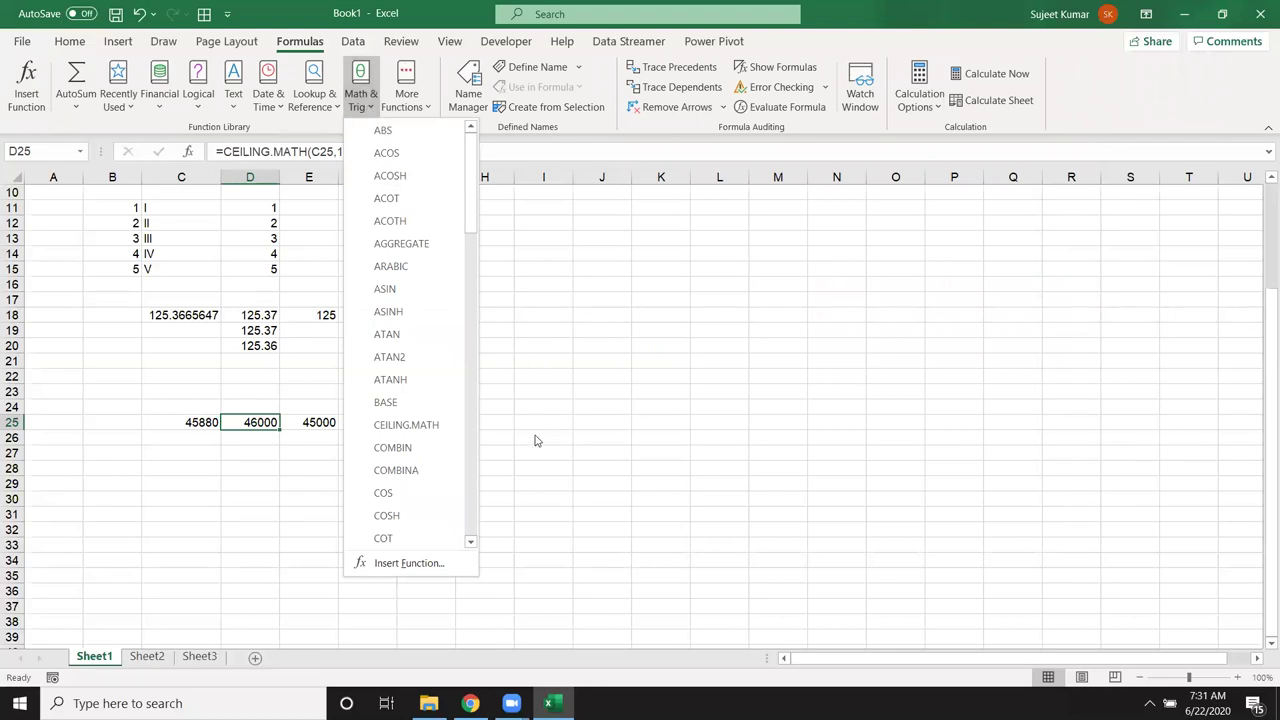
scroll(537, 475, "down", 1)
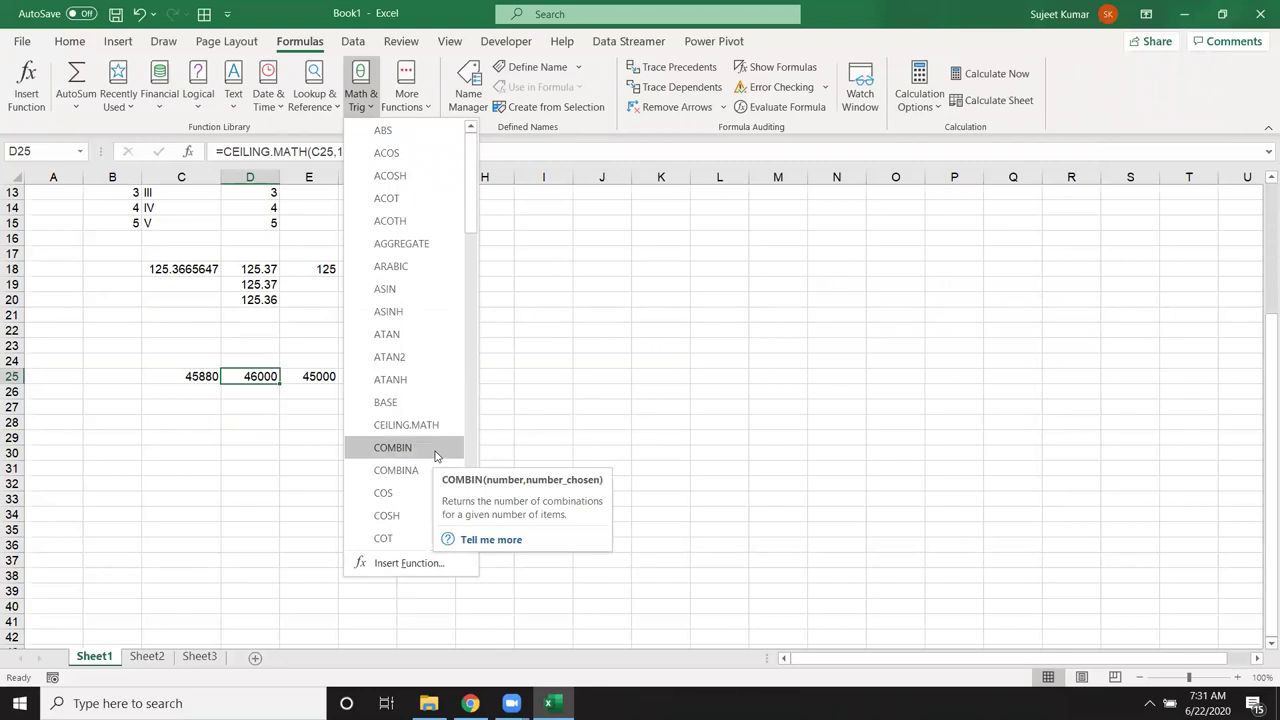
left_click(531, 313)
Enter 3 in H16, 2 in I16 and =COMBIN(H16,I16) in J16, giving 3.
left_click(499, 242)
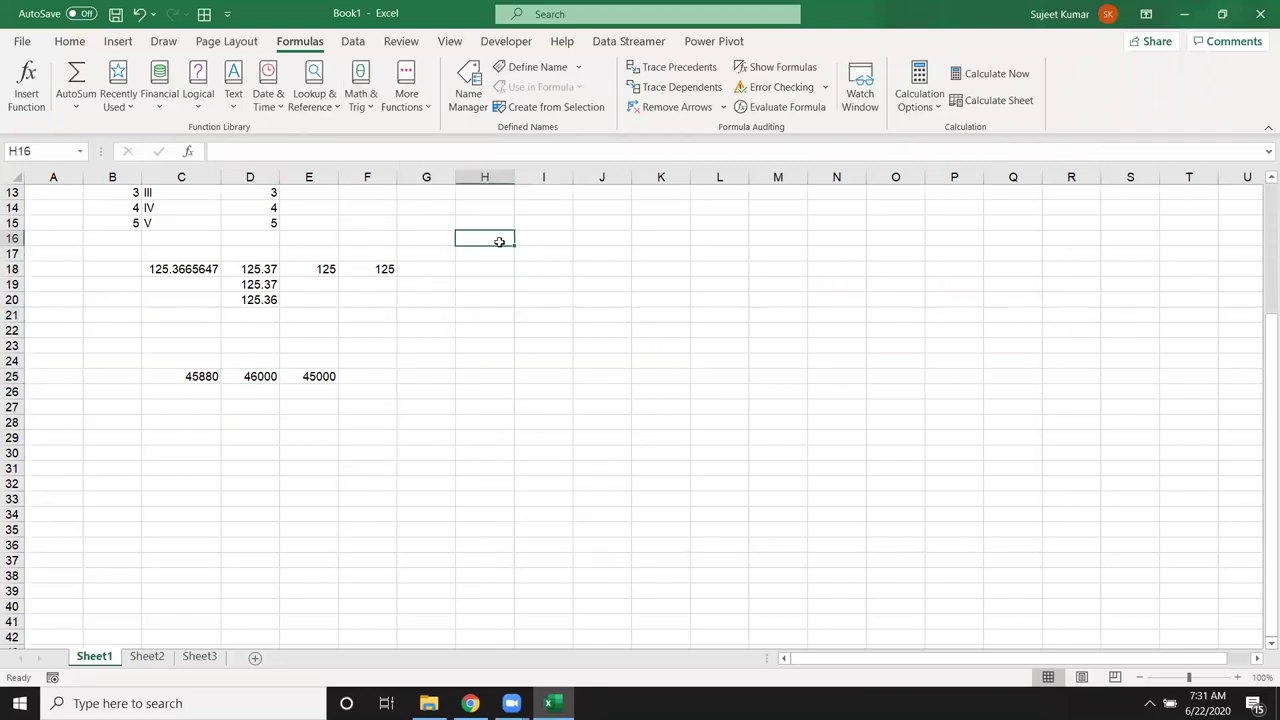
type("3")
key("Tab")
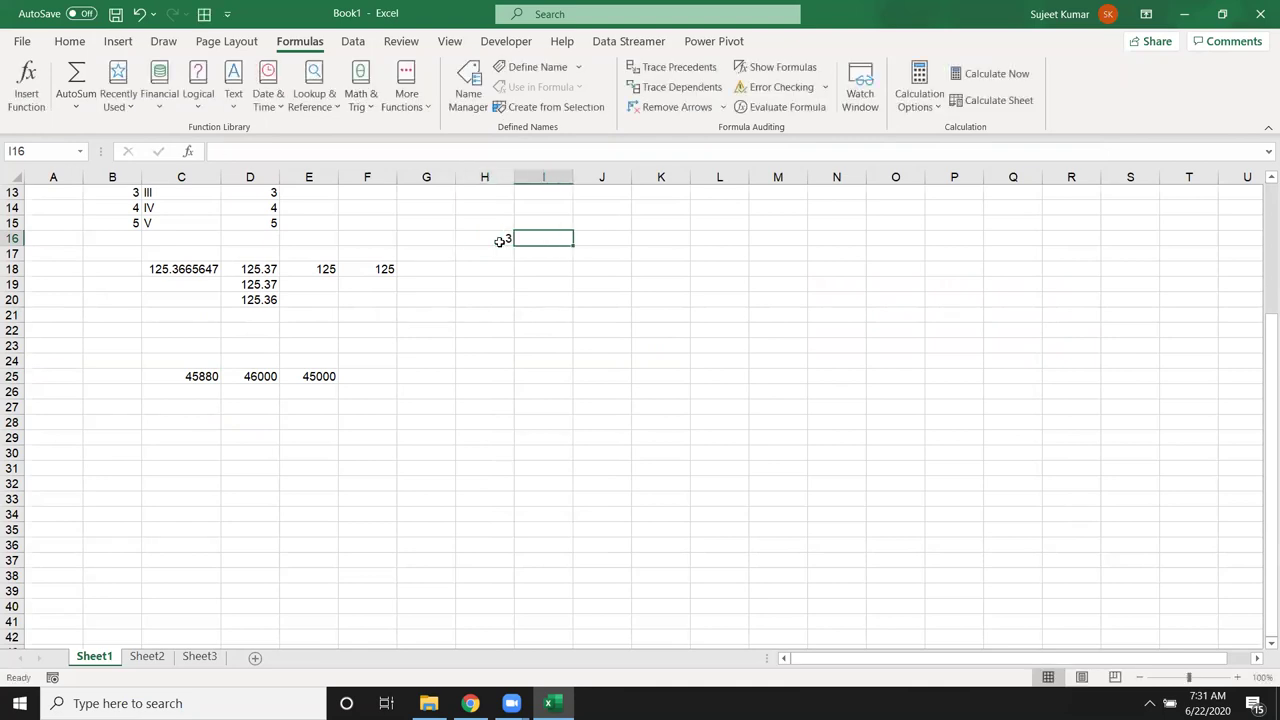
type("2")
key("Tab")
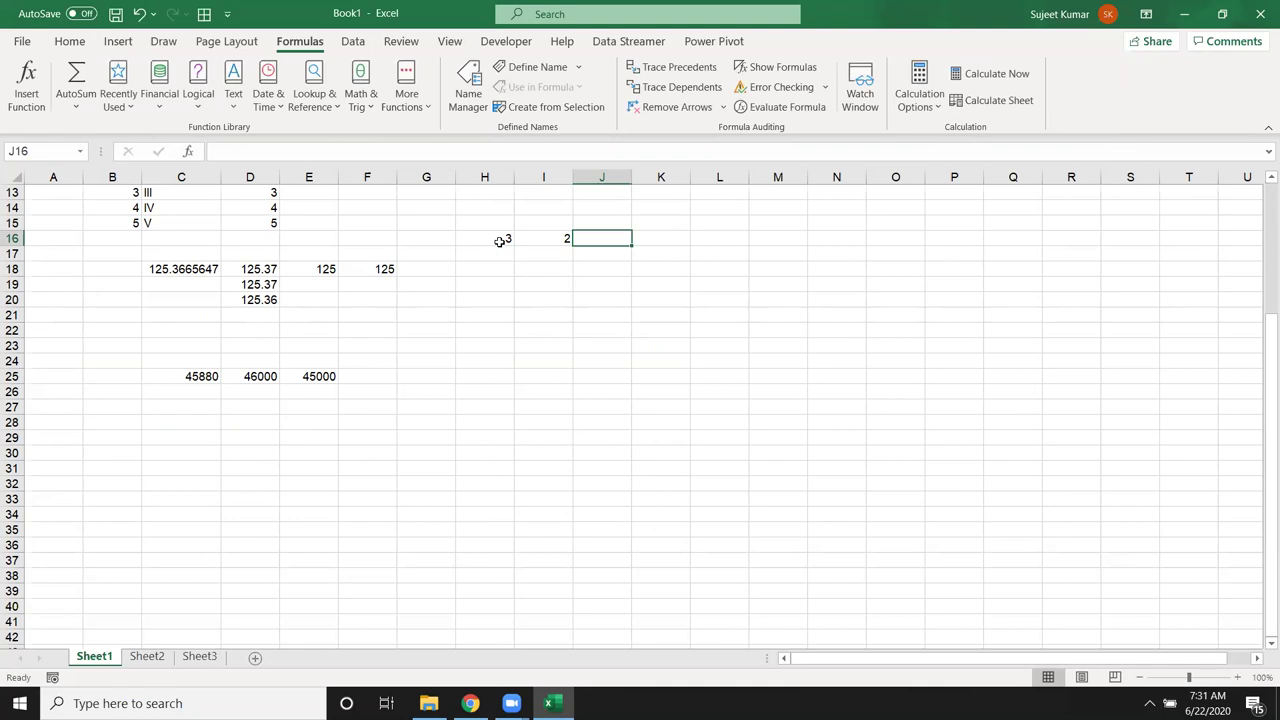
type("=com")
key("Tab")
left_click(499, 241)
type(",")
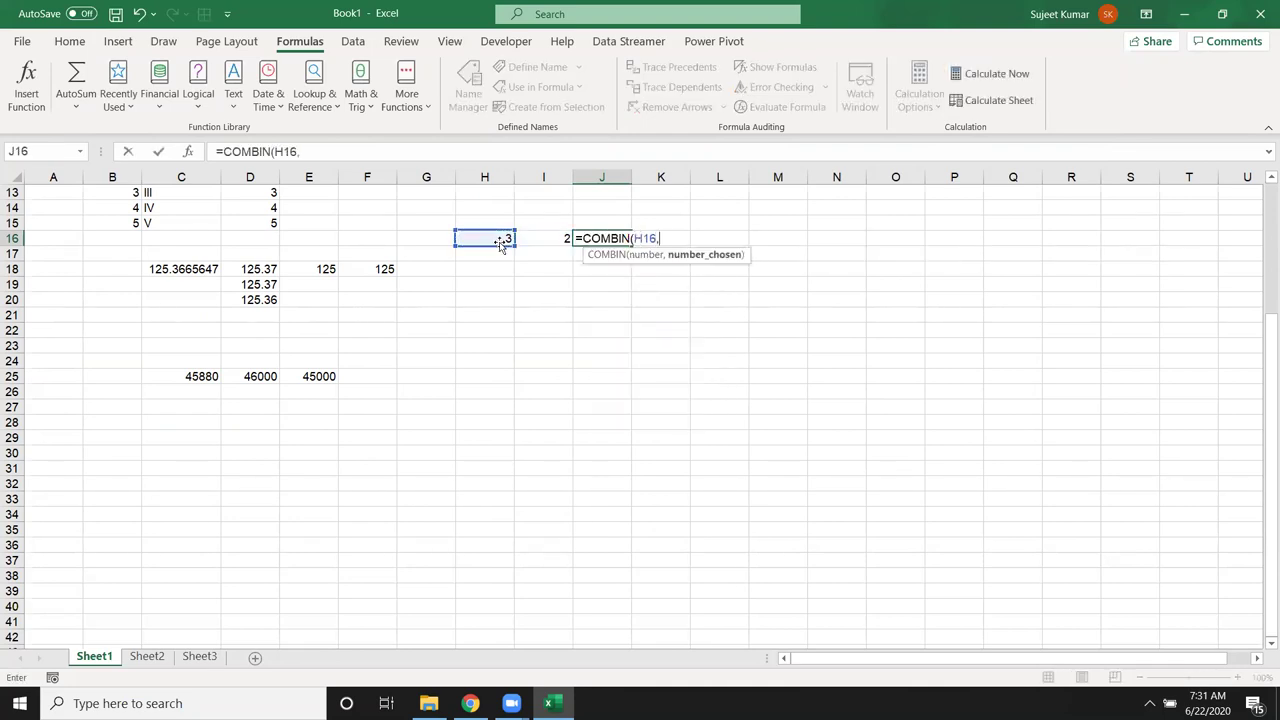
key("Left")
key("Return")
Type the letters A, B and C into H18:H20.
key("Up")
key("Down")
key("Down")
key("Left")
key("Left")
type("A")
key("Return")
type("B")
key("Return")
type("C")
key("Return")
key("Up")
key("Up")
key("Up")
key("shift+Down")
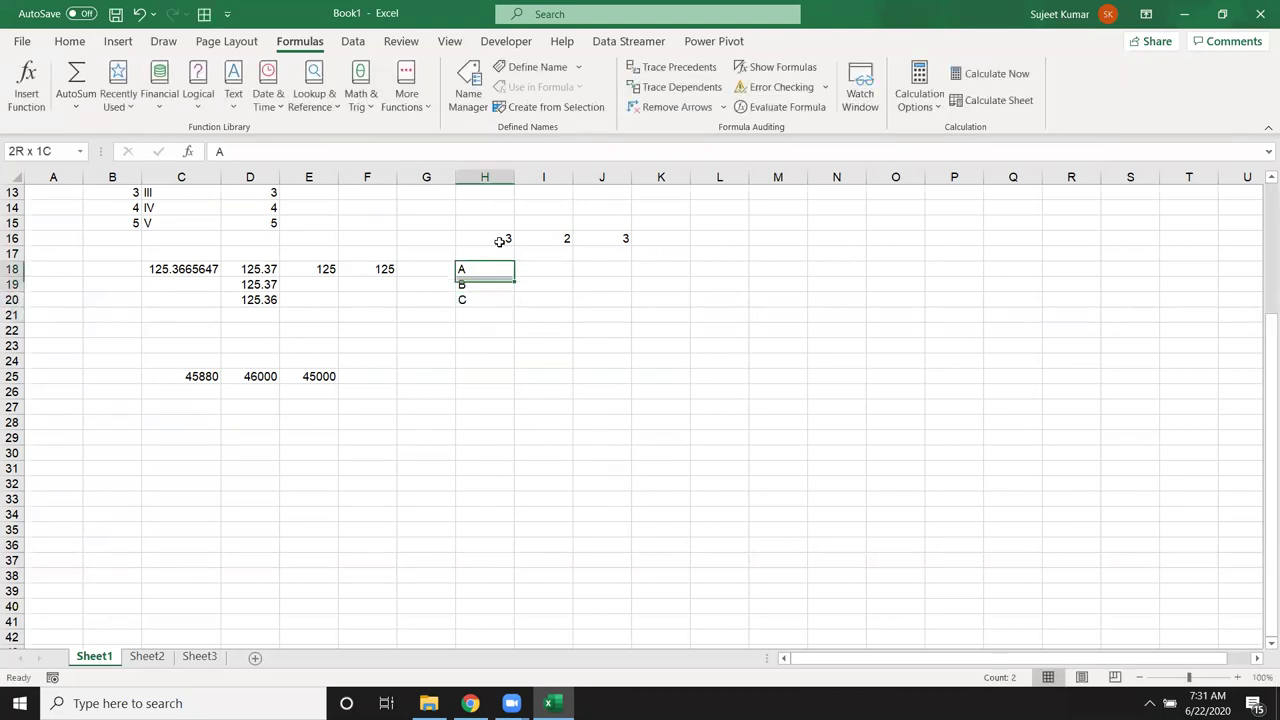
key("Down")
key("shift+Down")
key("Up")
key("Up")
key("Down")
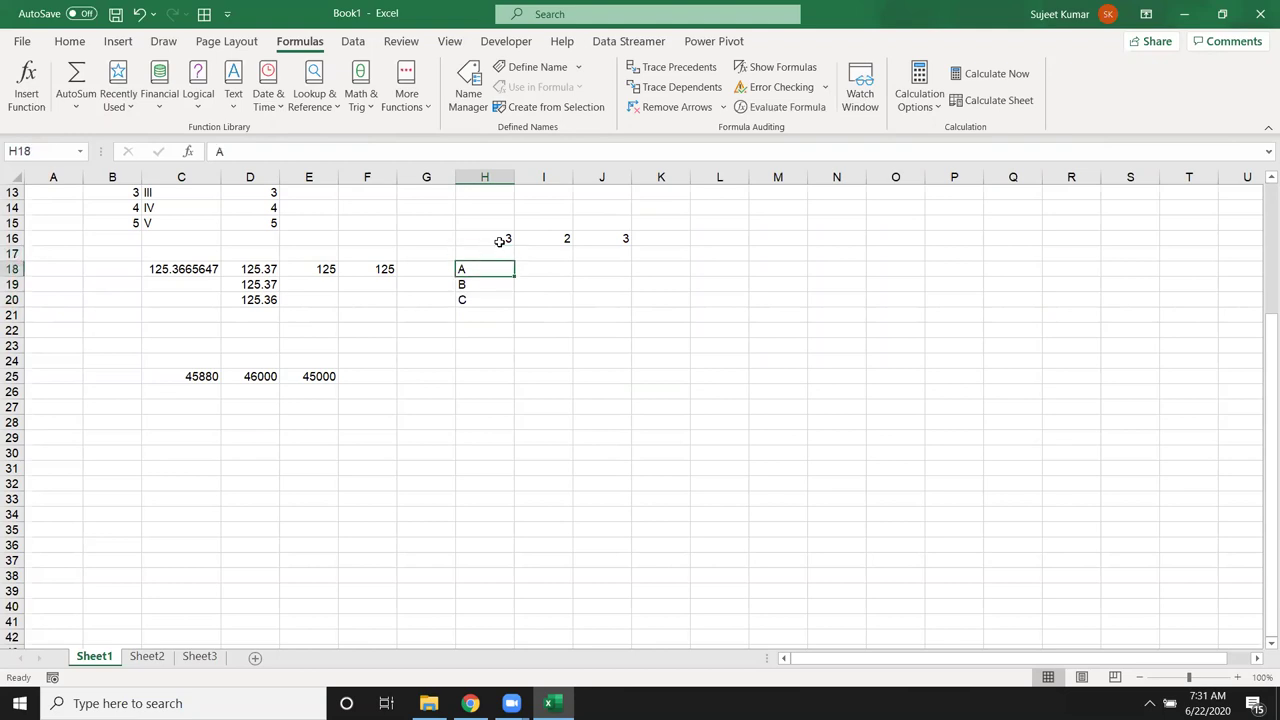
left_click(210, 404)
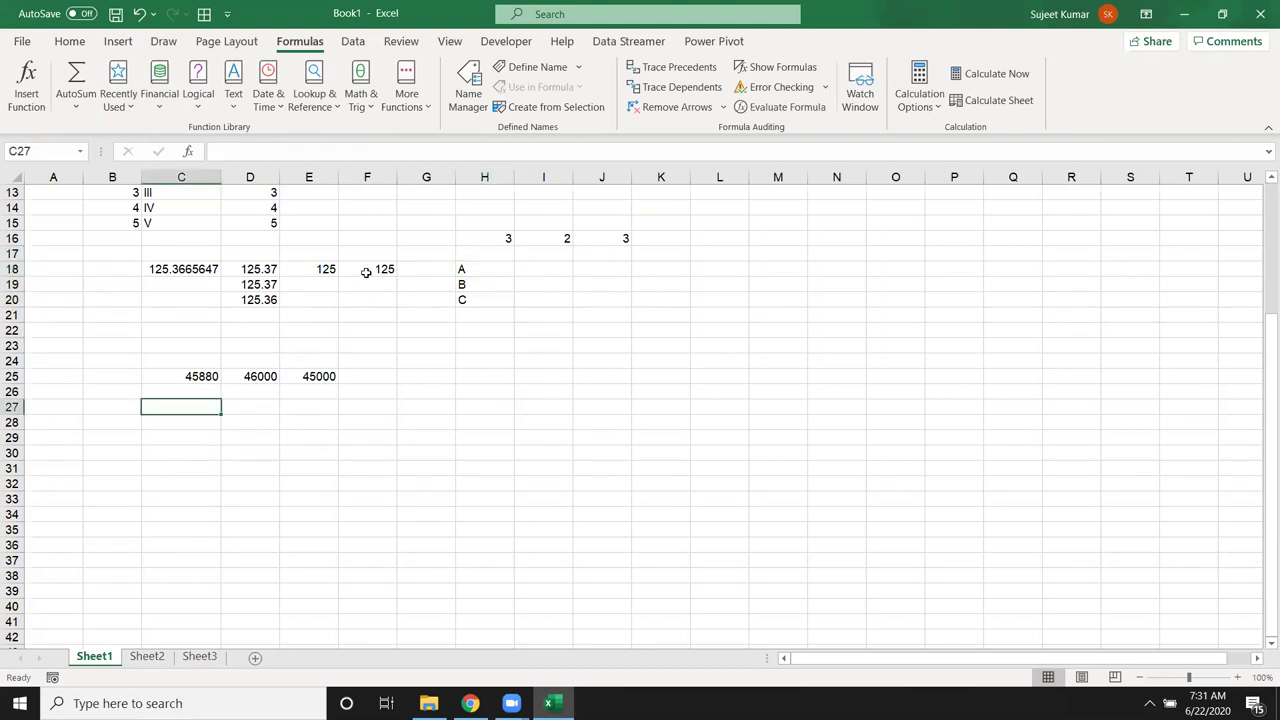
Scroll through the Math & Trig function list with C27 selected.
left_click(361, 98)
scroll(463, 508, "down", 2)
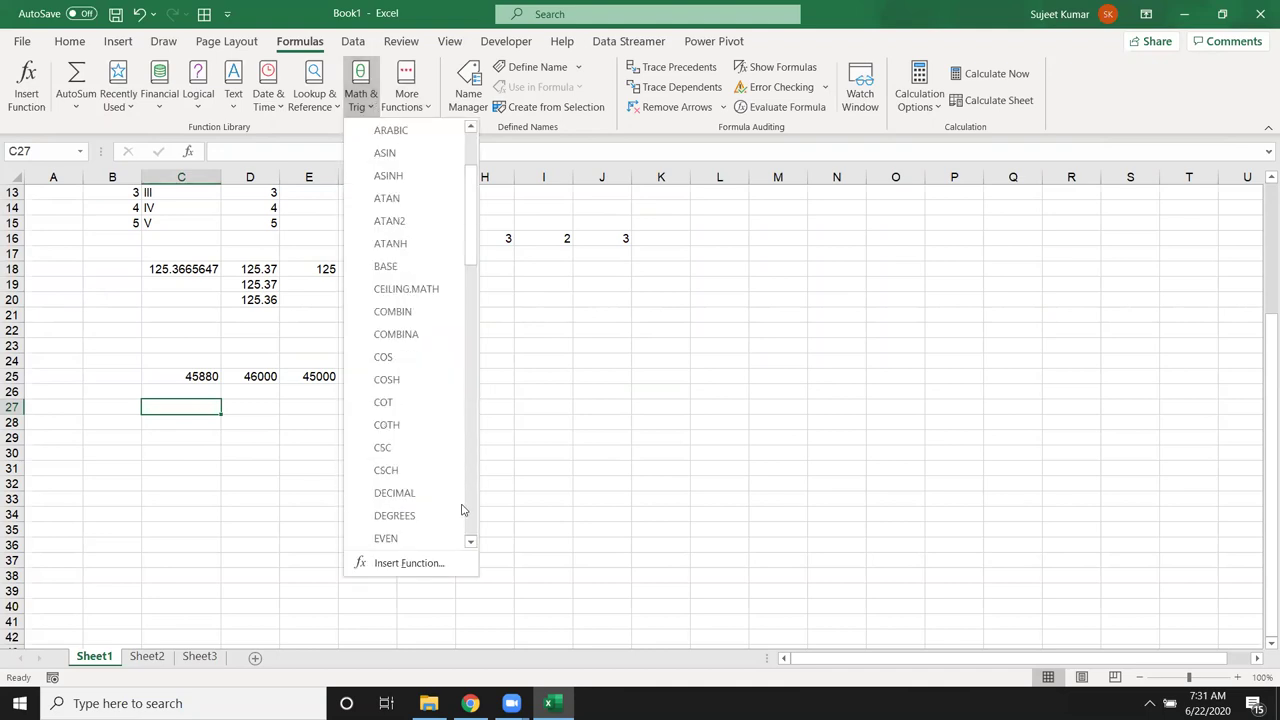
scroll(436, 361, "down", 2)
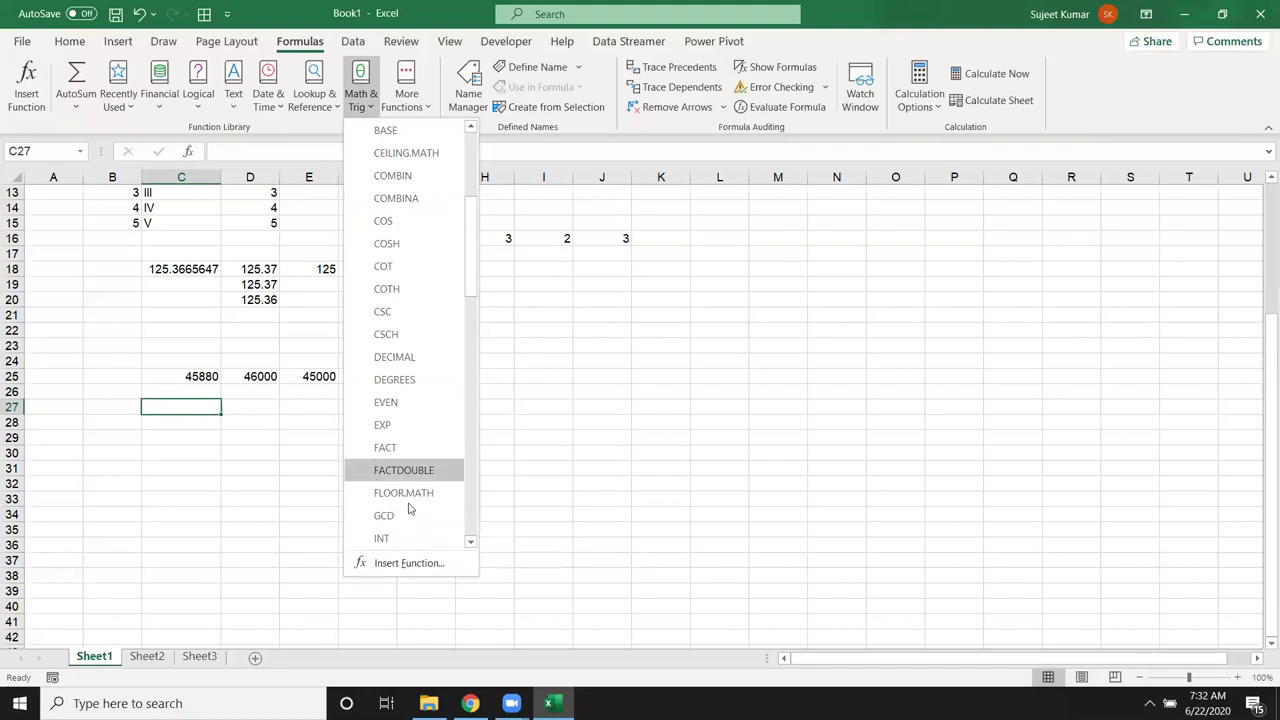
mouse_move(384, 516)
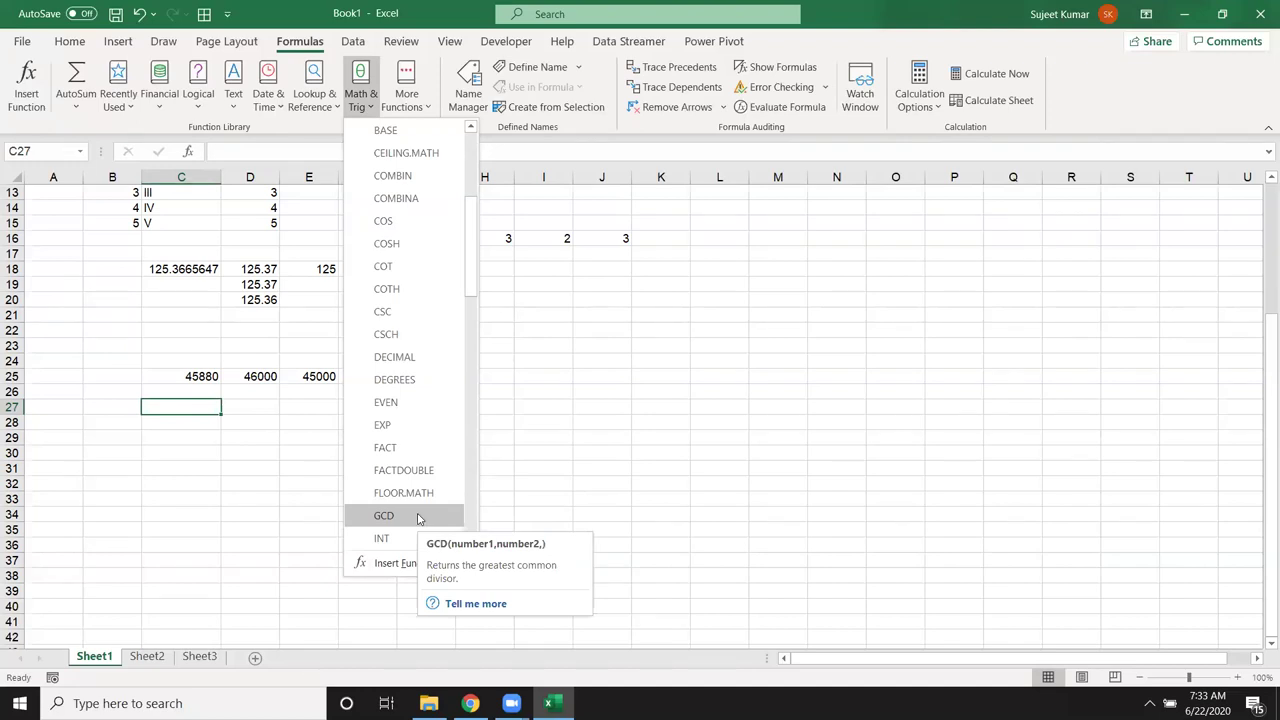
scroll(418, 518, "down", 2)
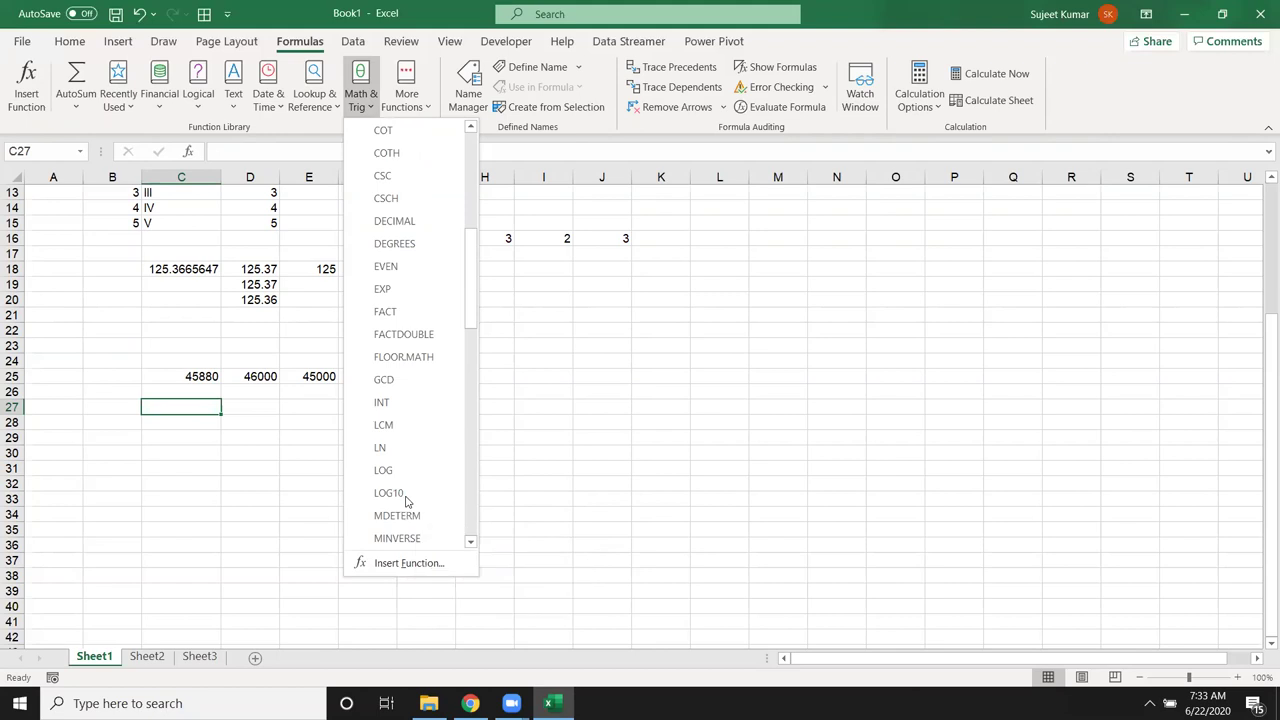
Try GCD of 50 with 25, 30 and 35 in Function Arguments, then cancel it.
left_click(414, 380)
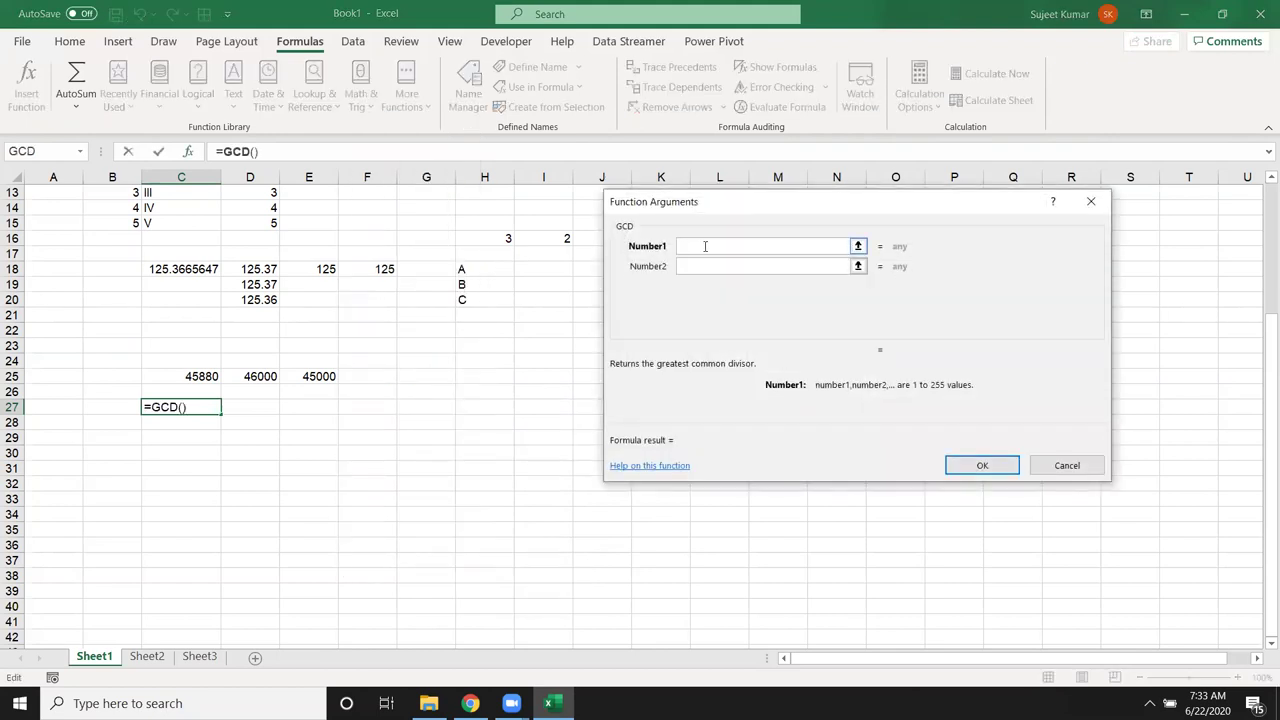
type("50")
left_click(738, 260)
type("25")
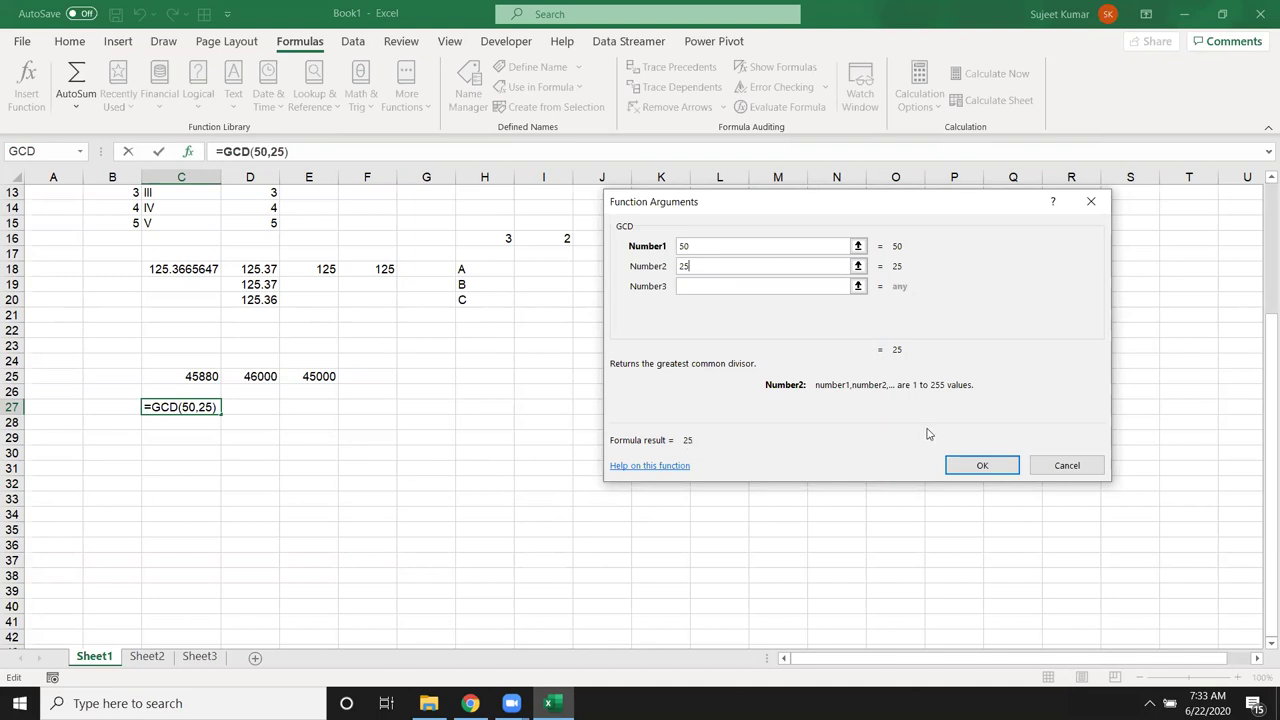
key("BackSpace")
key("BackSpace")
type("30")
key("BackSpace")
type("5")
left_click(1062, 466)
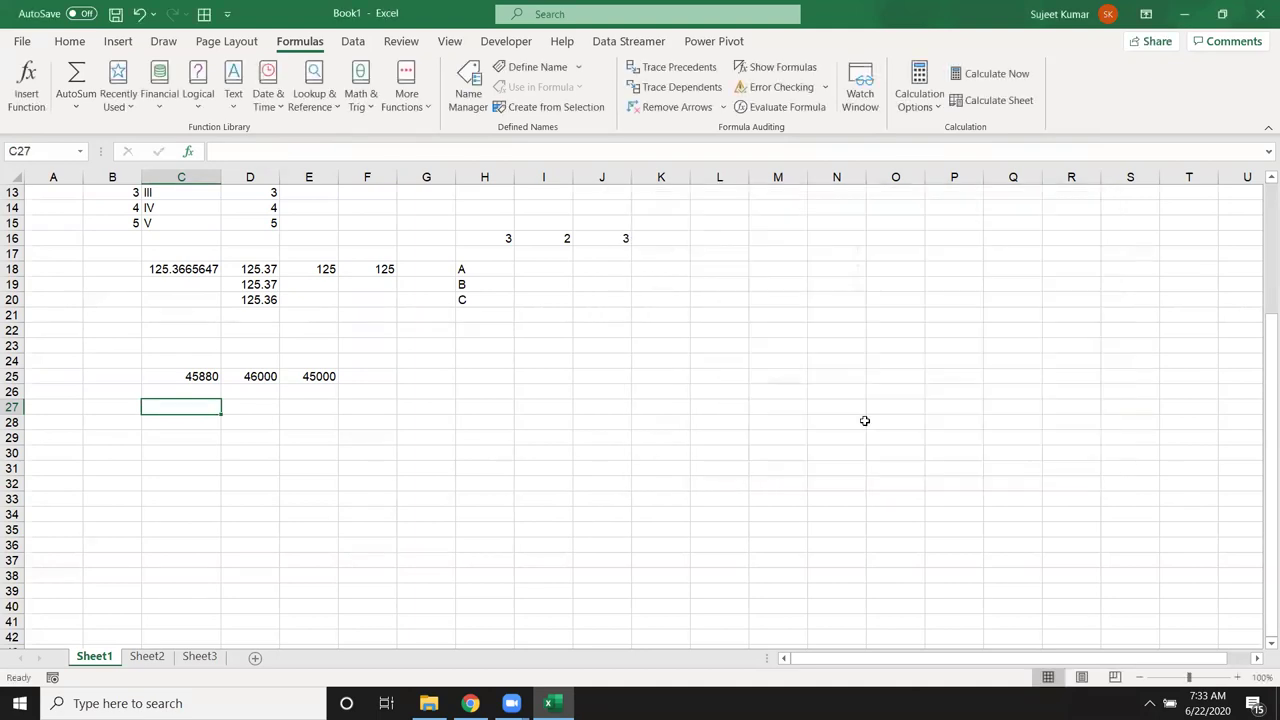
left_click(233, 95)
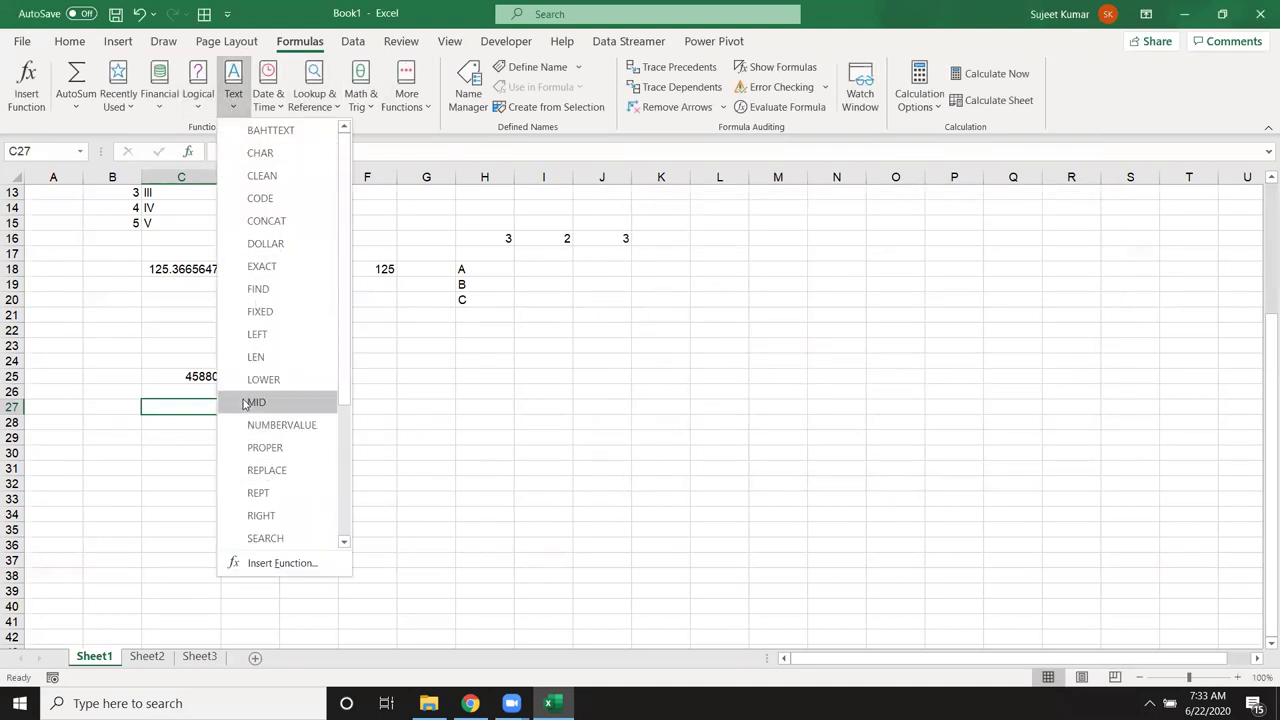
mouse_move(360, 94)
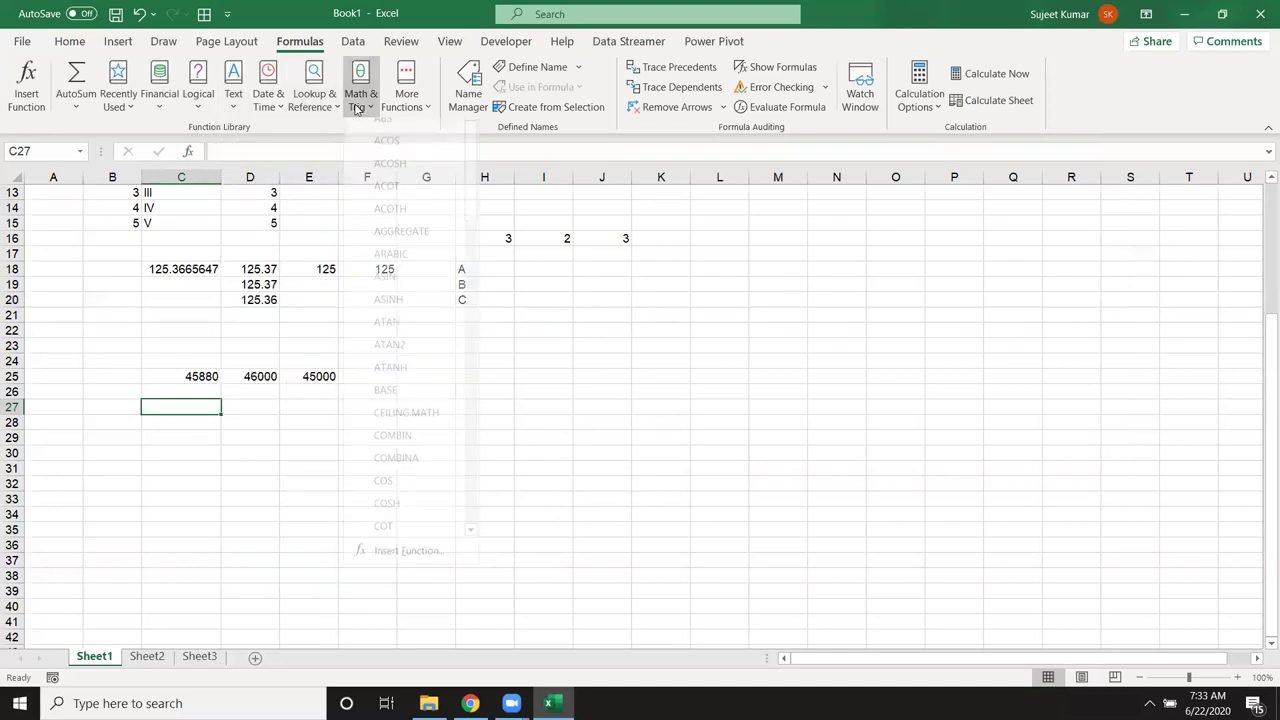
scroll(423, 434, "down", 1)
scroll(425, 467, "down", 1)
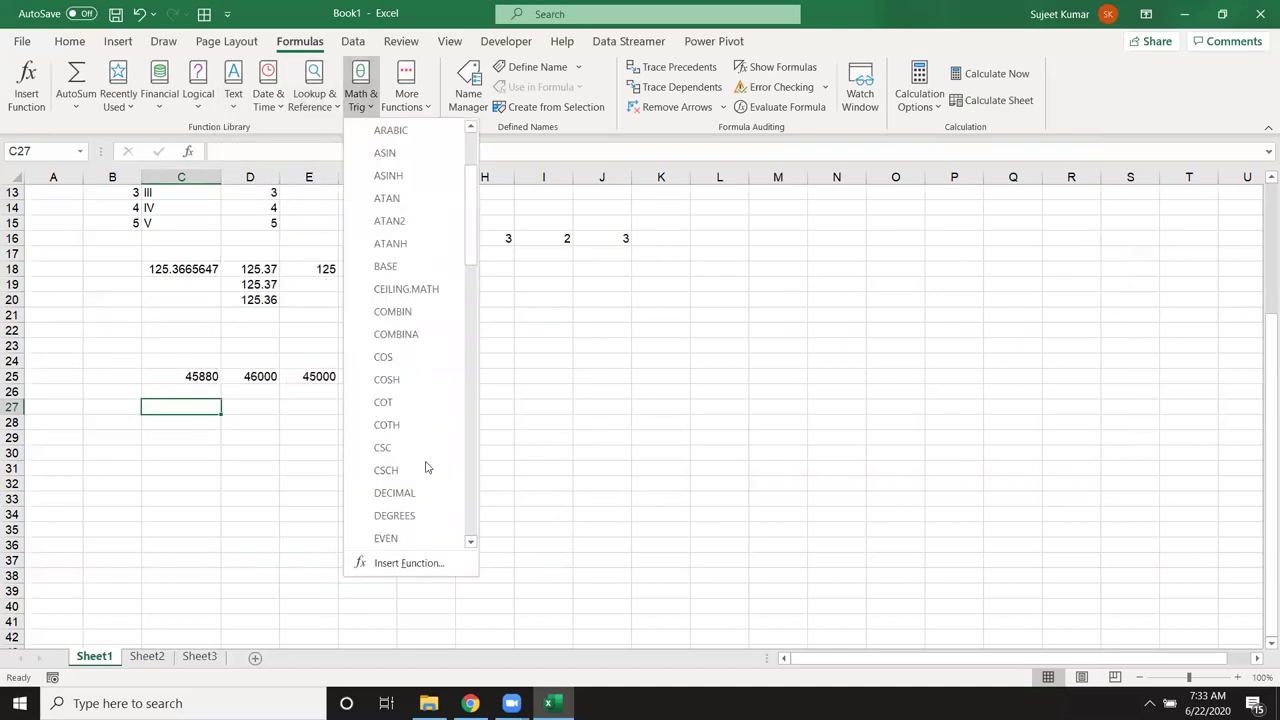
scroll(416, 405, "down", 5)
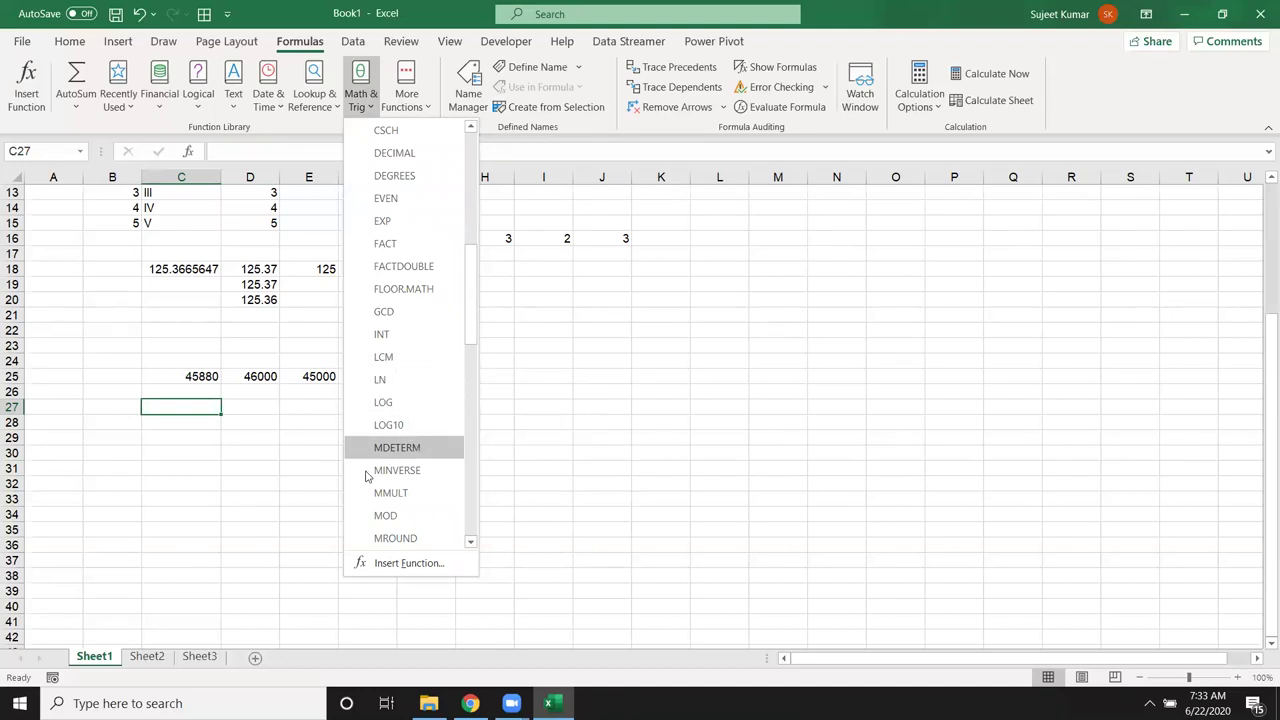
scroll(420, 457, "down", 1)
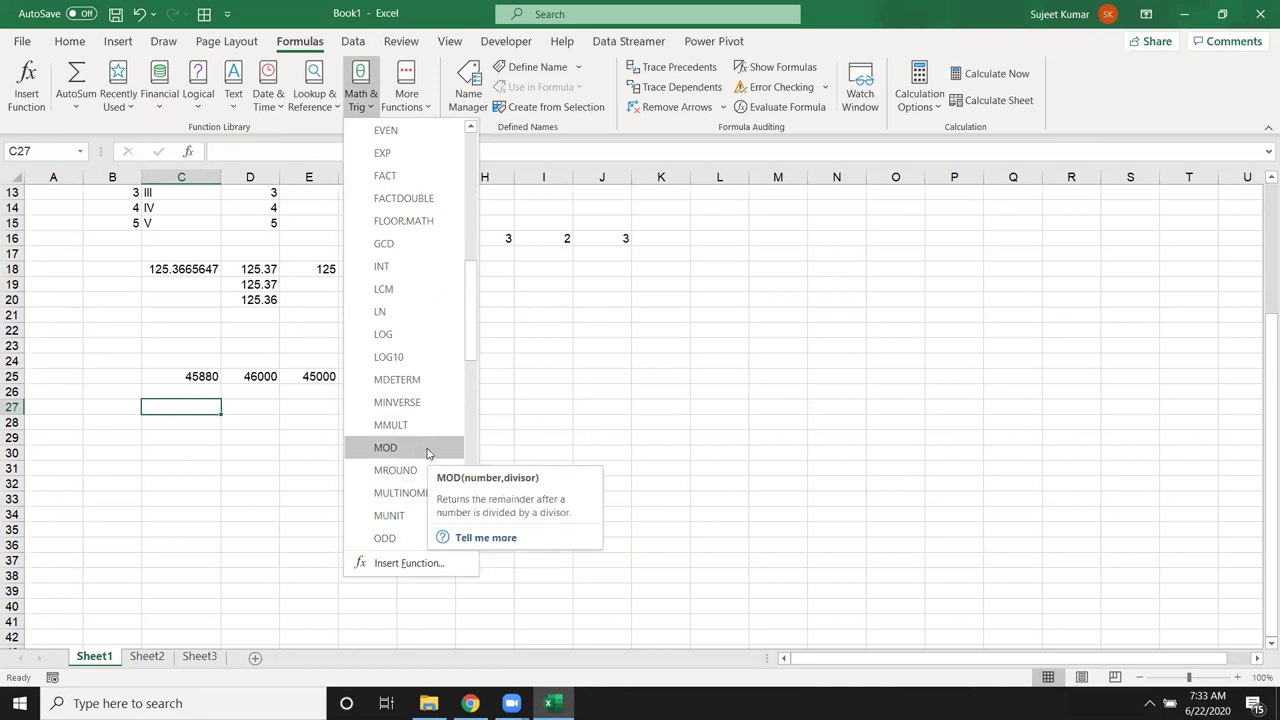
left_click(621, 395)
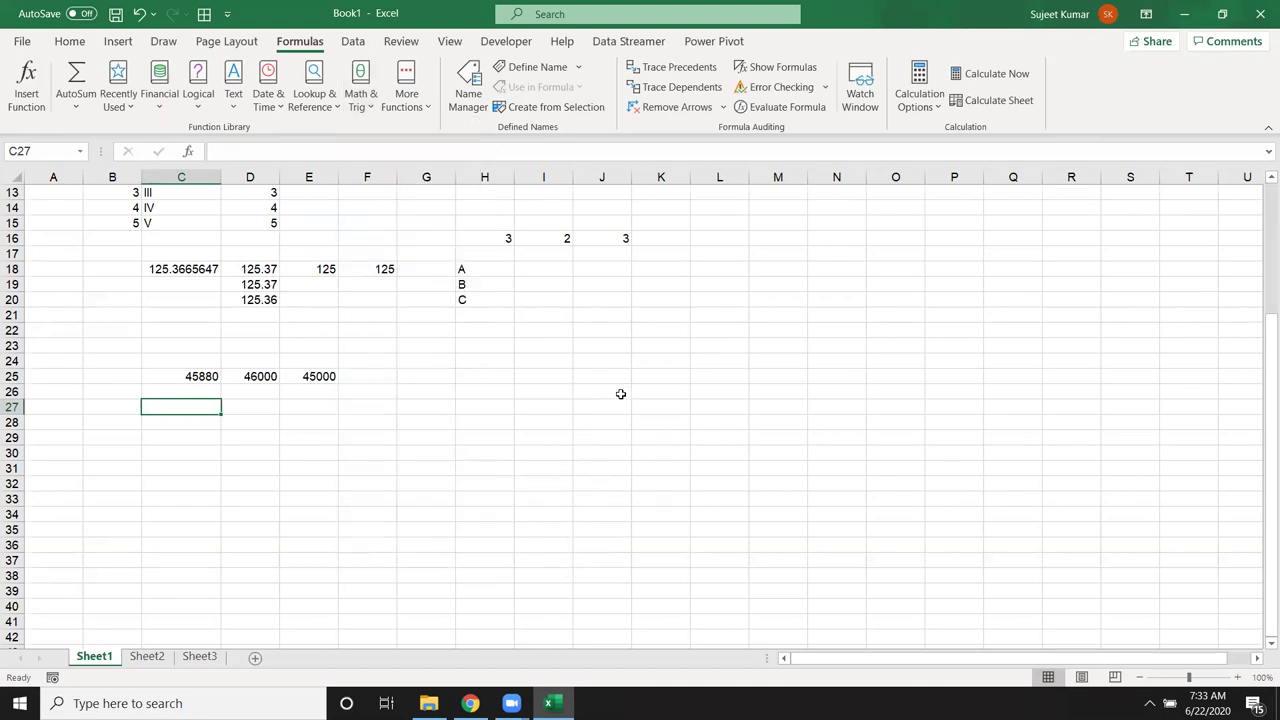
scroll(547, 395, "up", 2)
Inspect the ROUND formula in E18 and the INT formula in F18 without changing them.
double_click(315, 361)
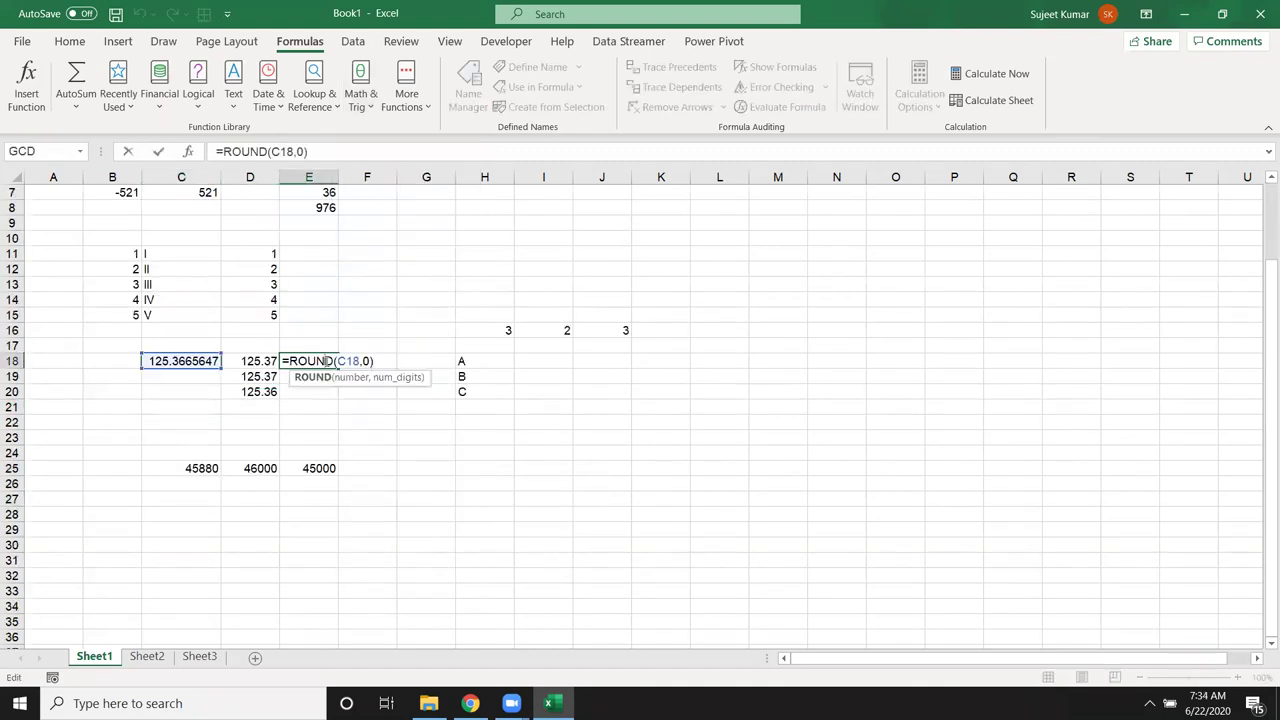
key("Escape")
scroll(380, 357, "up", 2)
left_click(380, 453)
double_click(380, 453)
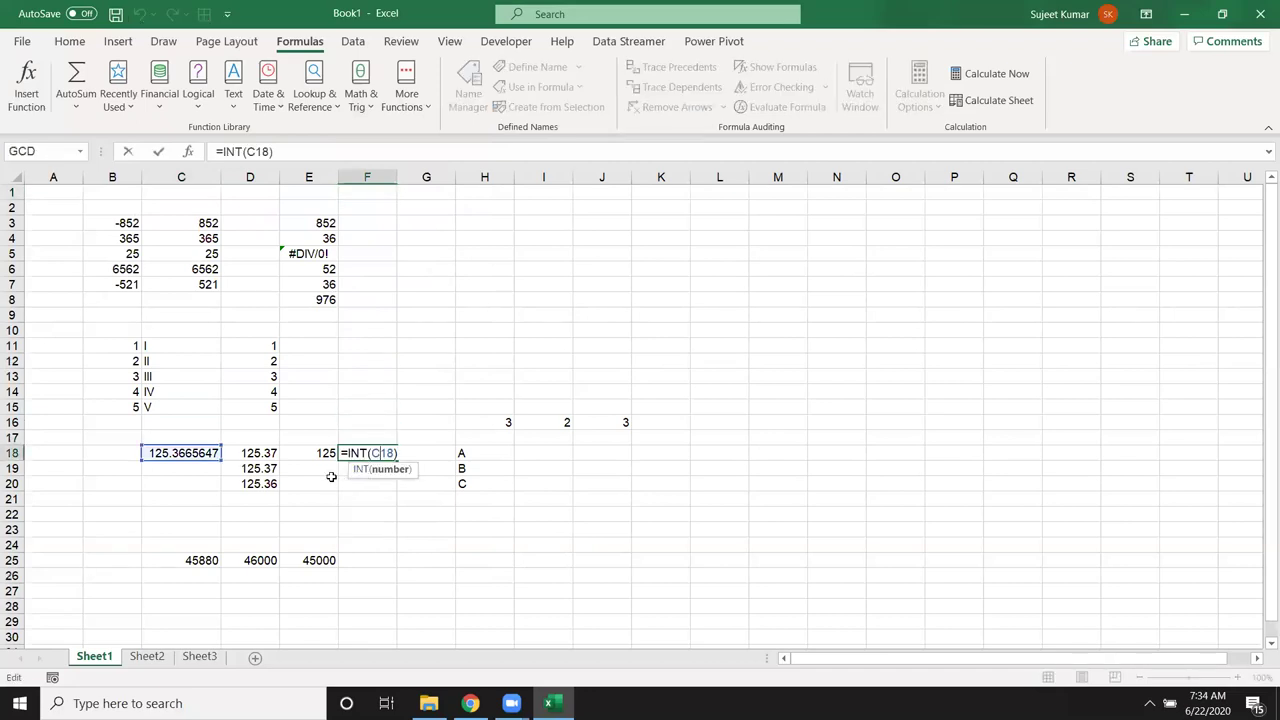
key("Escape")
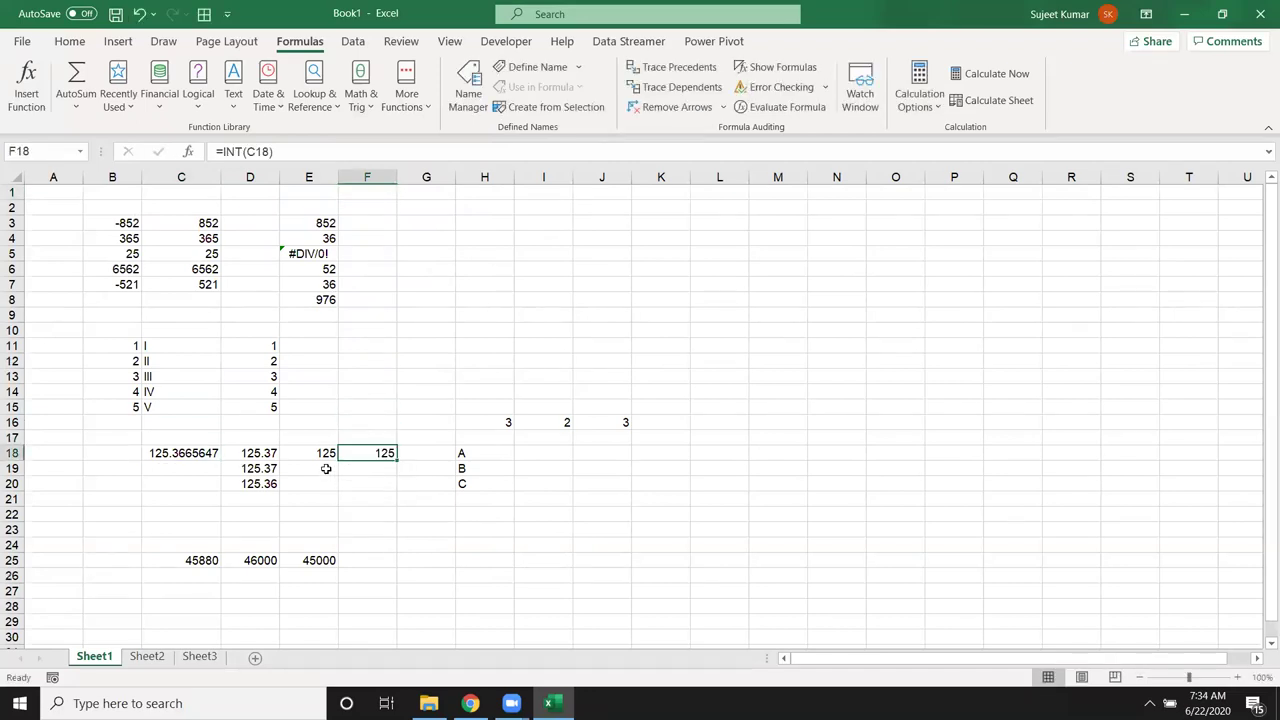
scroll(303, 477, "down", 1)
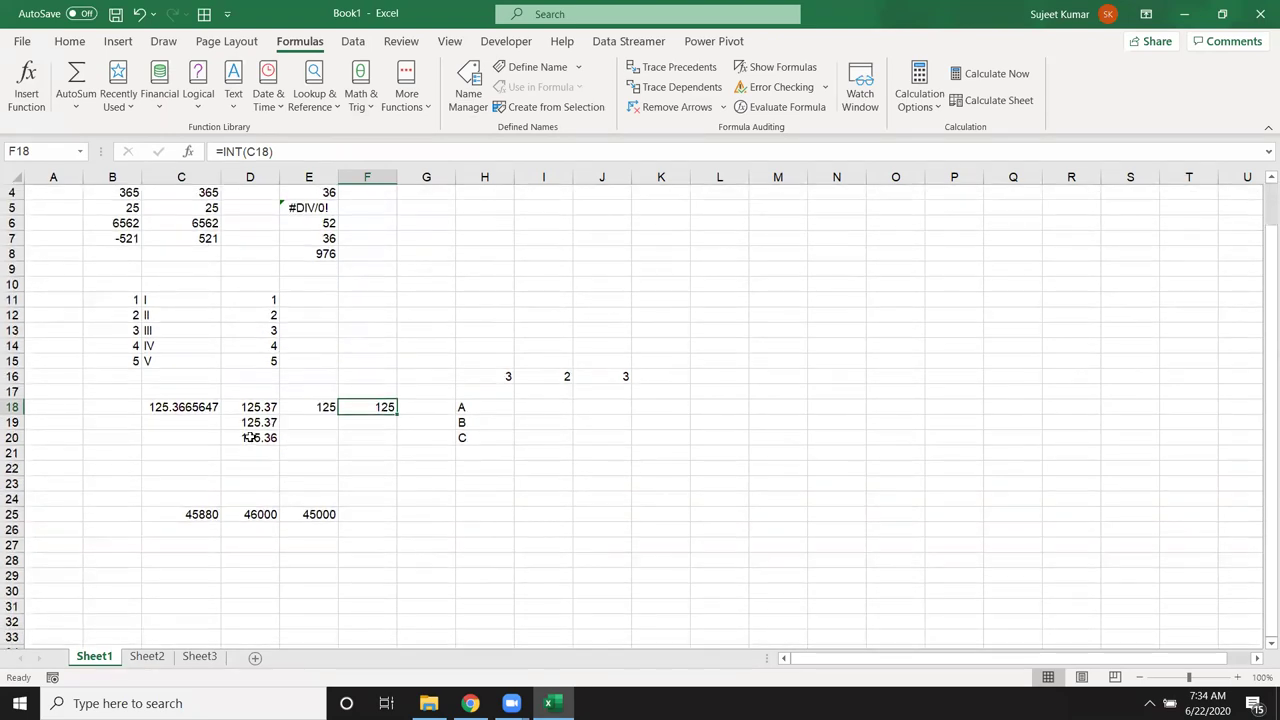
Enter =D20-INT(D20) in E20 to get 0.36, the decimal part of 125.36.
left_click(250, 438)
left_click(313, 437)
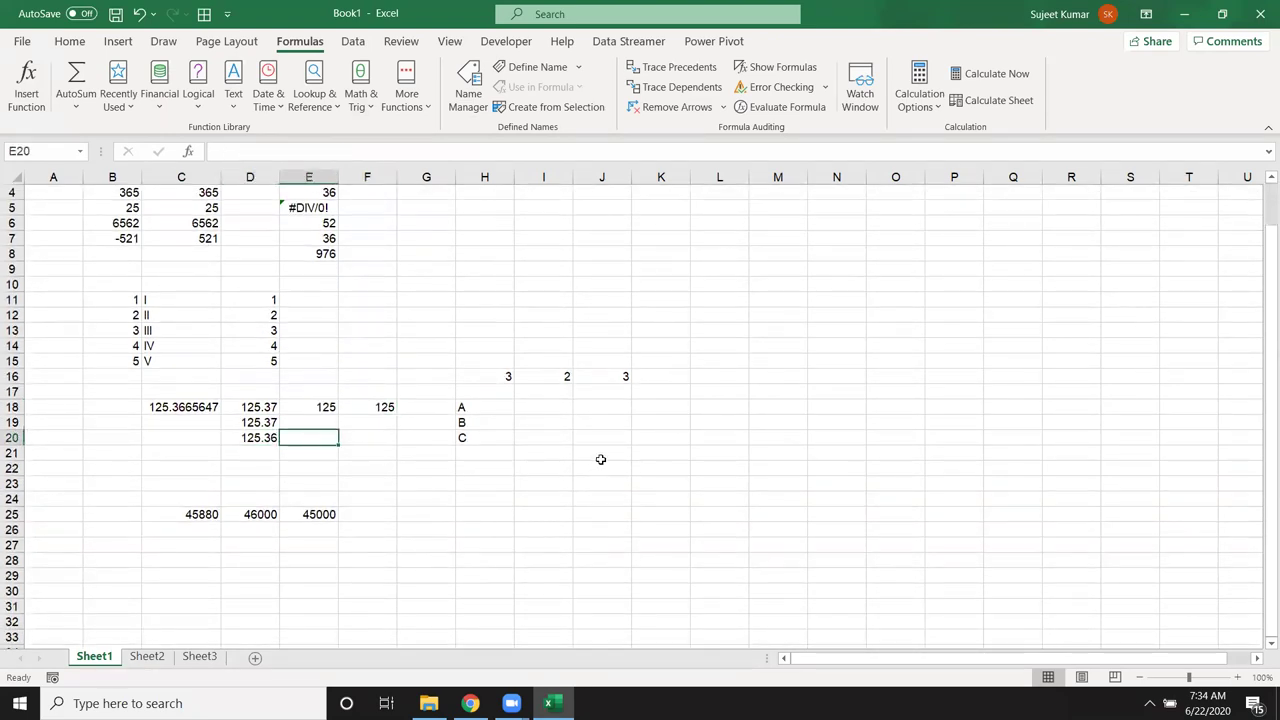
type("=")
key("Left")
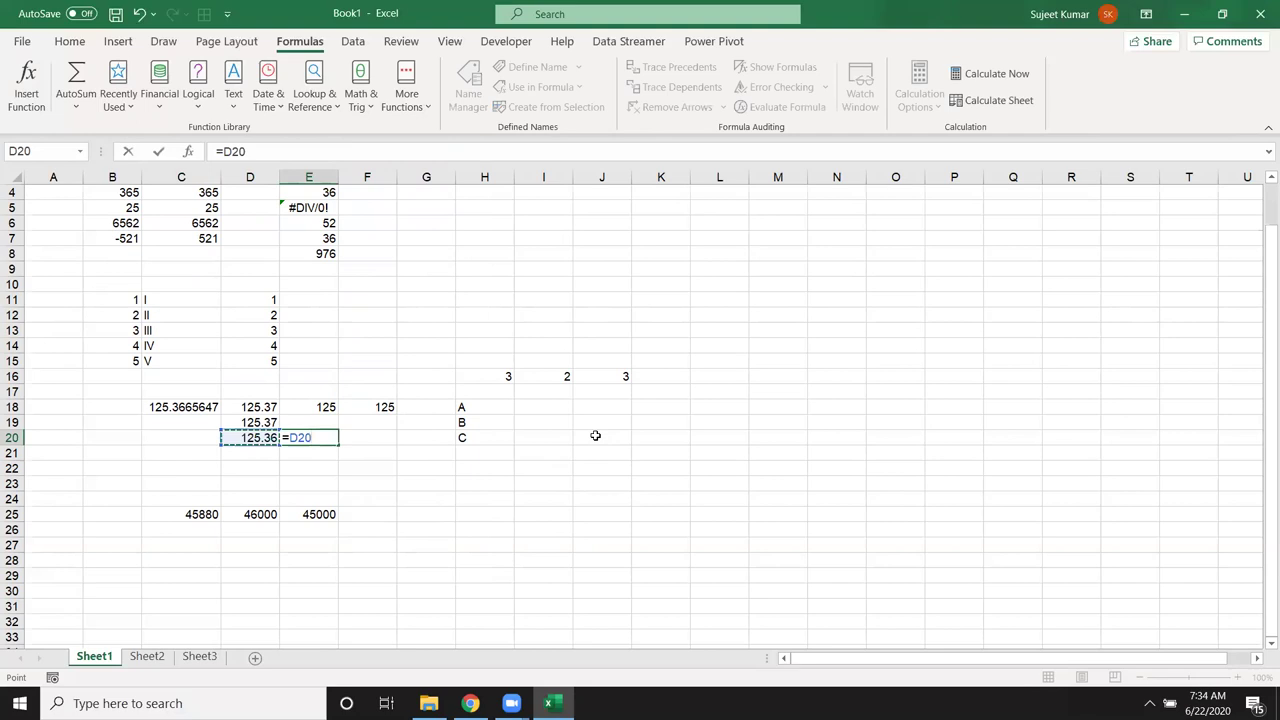
type("-I")
type("NT(")
key("Left")
key("shift+Left")
key("shift+Right")
type(")")
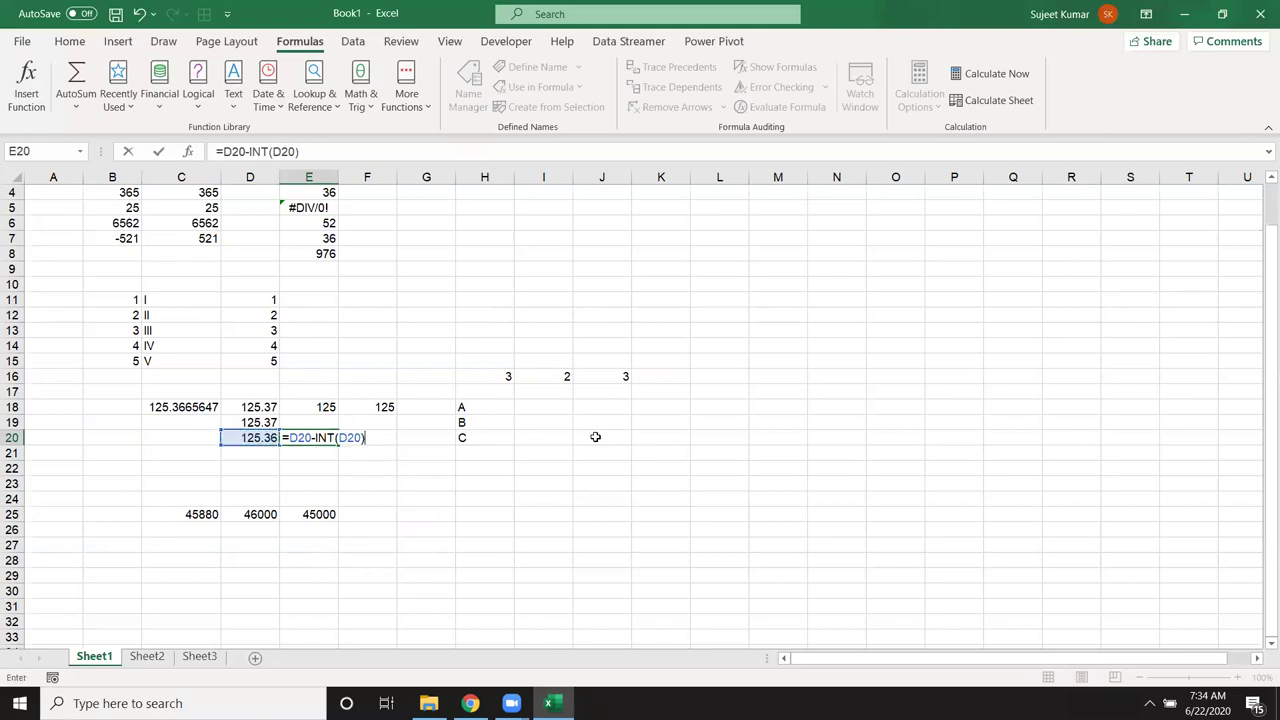
key("Return")
key("Up")
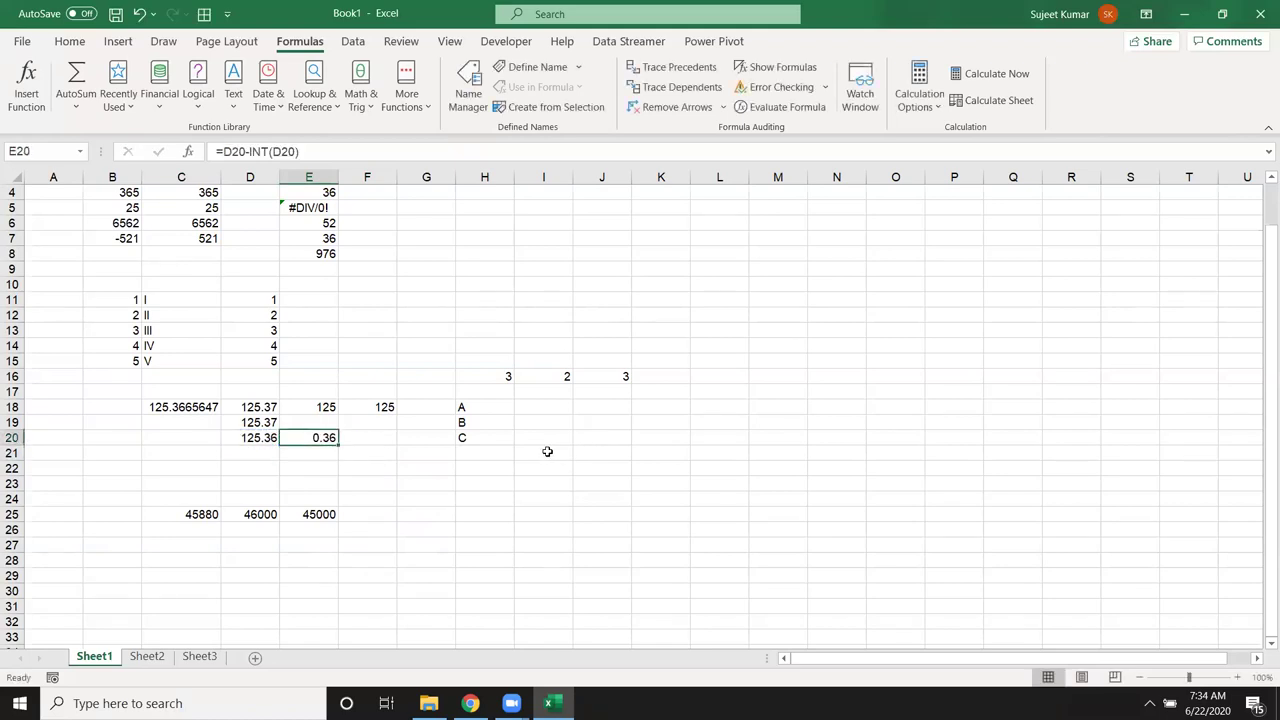
scroll(548, 452, "down", 2)
left_click(503, 406)
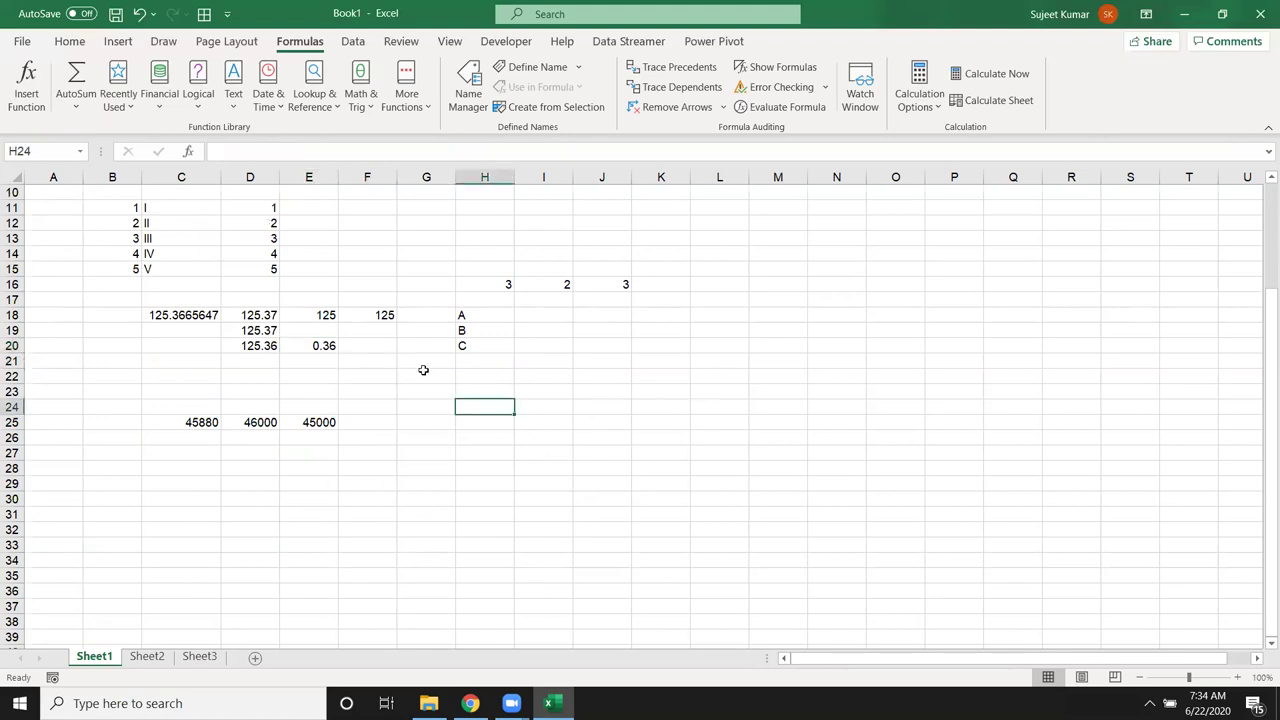
Enter 14 in H24, 5 in I24 and =MOD(H24,I24) in J24, returning 4.
type("14")
key("Tab")
type("5")
key("Tab")
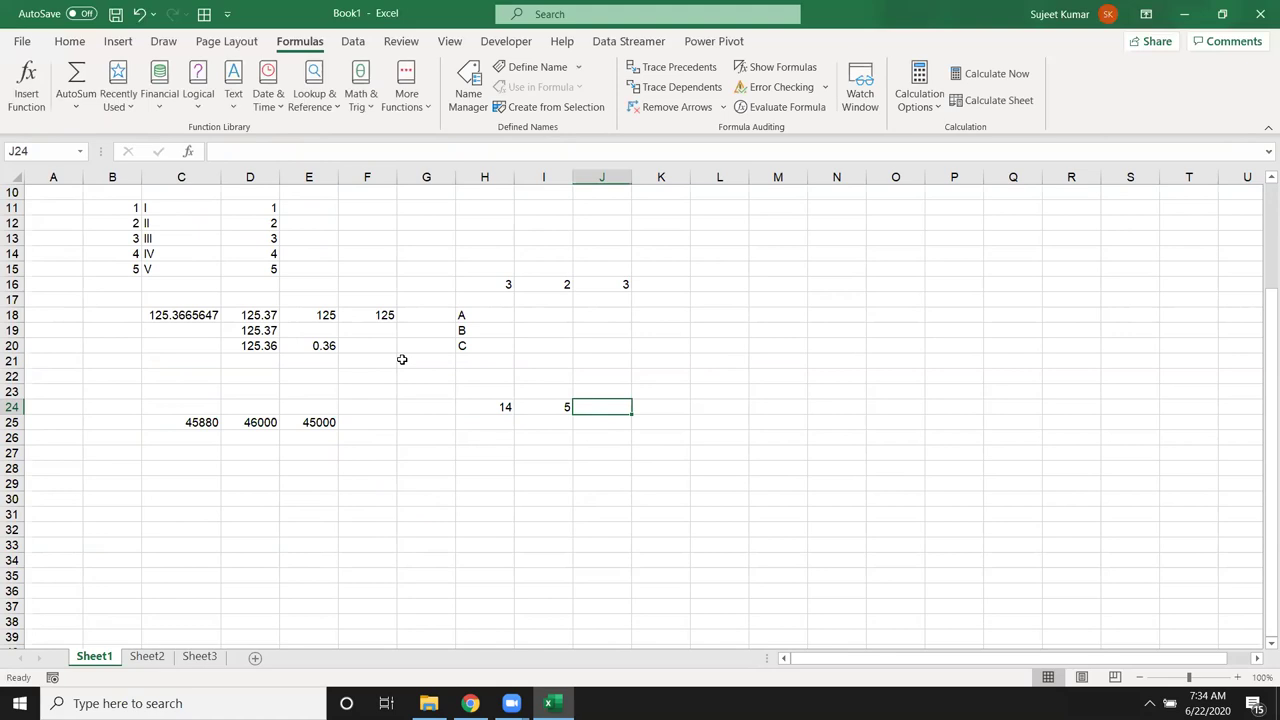
type("=mod")
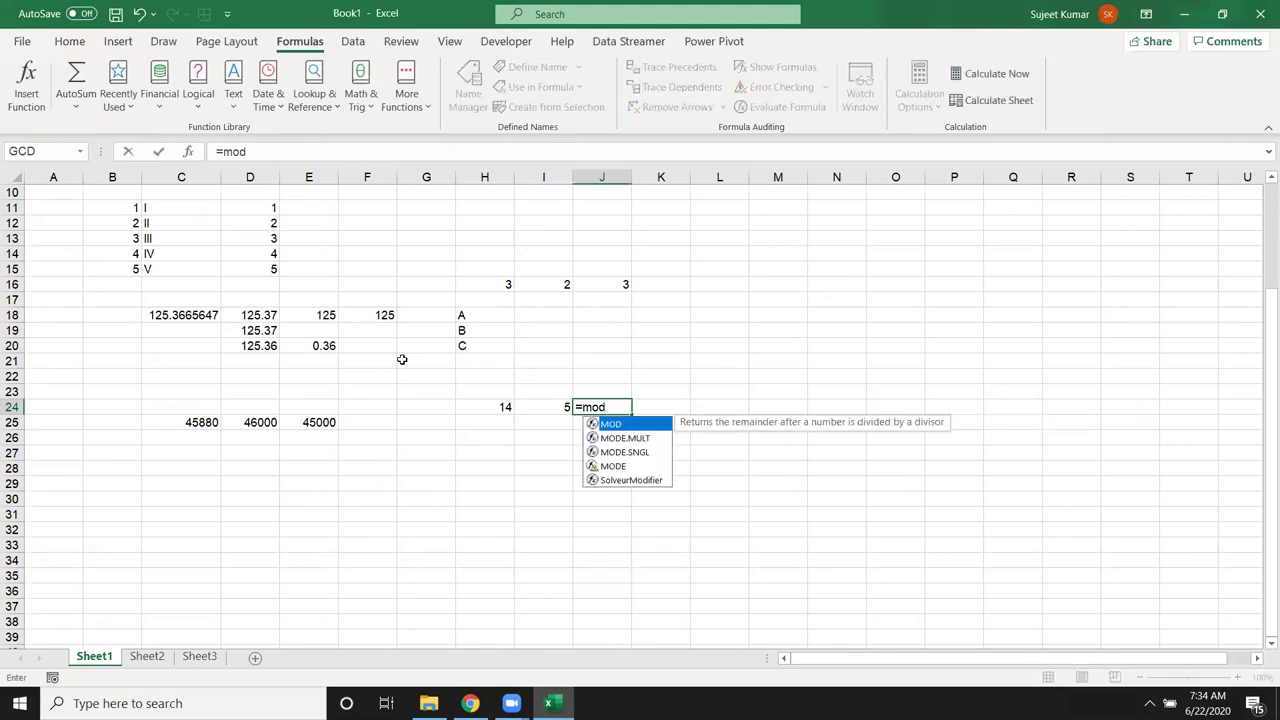
type("(")
key("Left")
key("Left")
type(",")
key("Left")
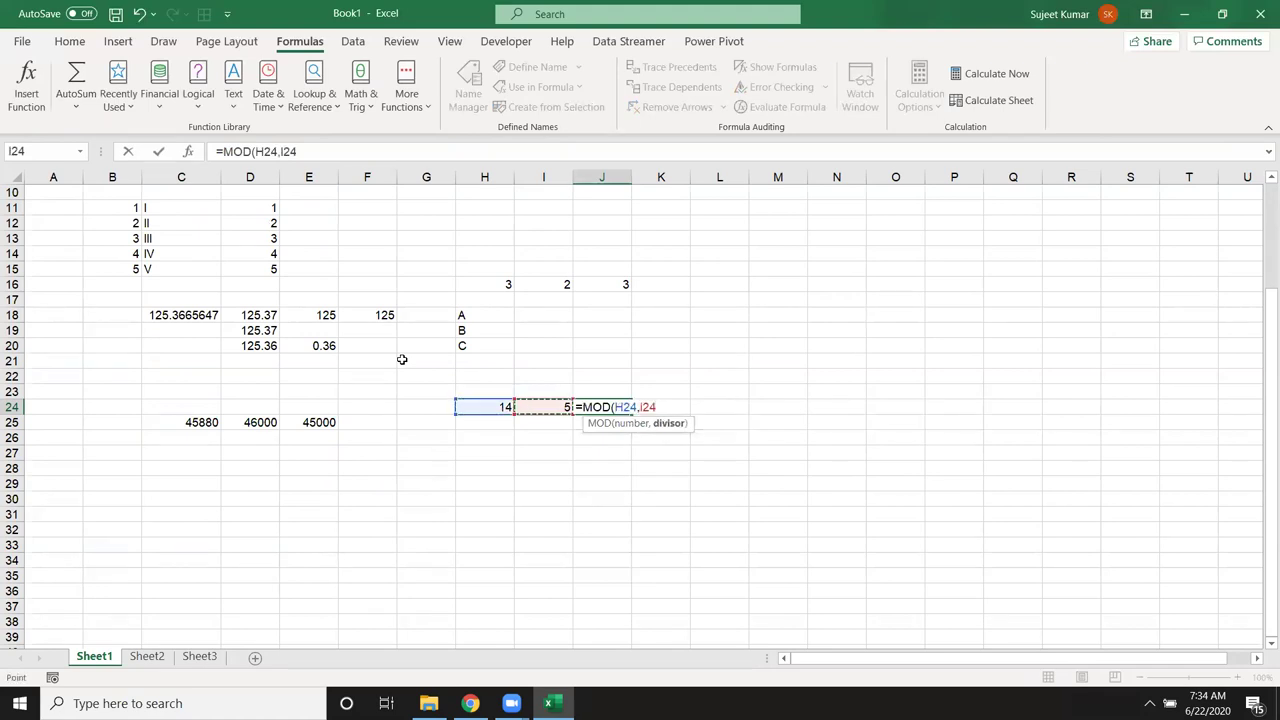
key("Return")
Recheck the MOD formula in J24, then move over toward cell D21.
key("Up")
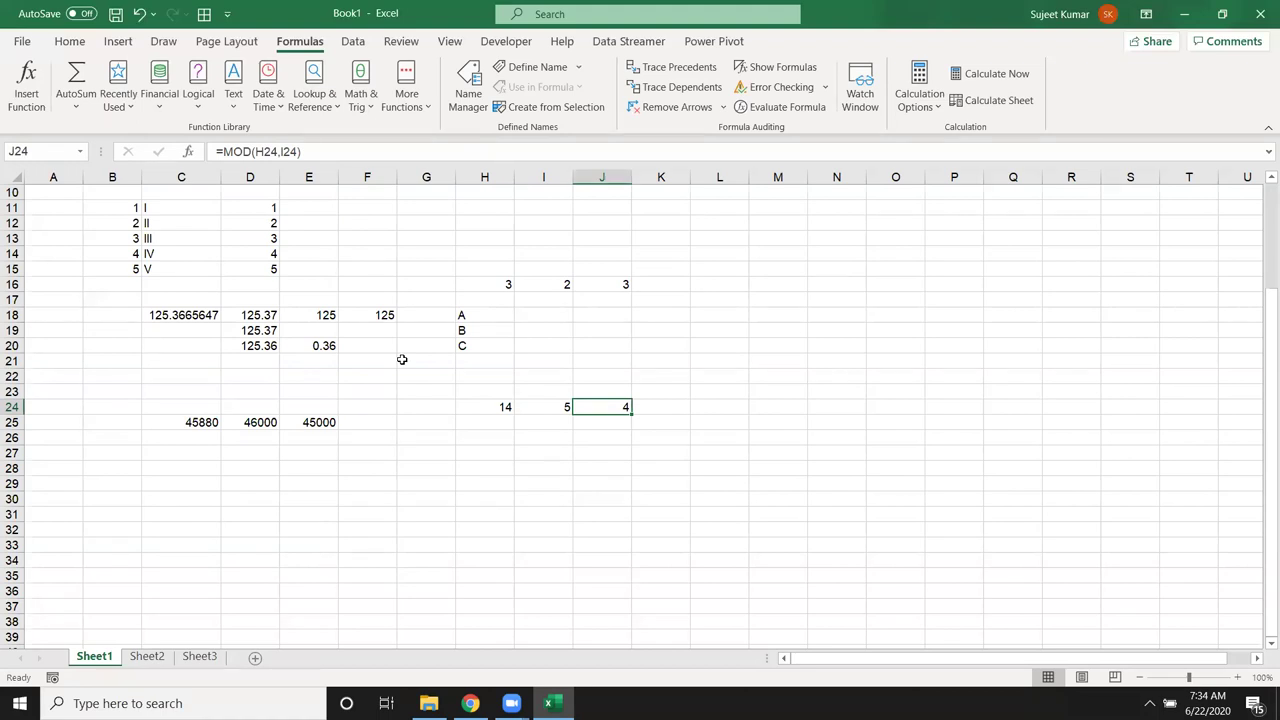
key("Right")
key("Left")
key("Left")
key("Right")
key("Down")
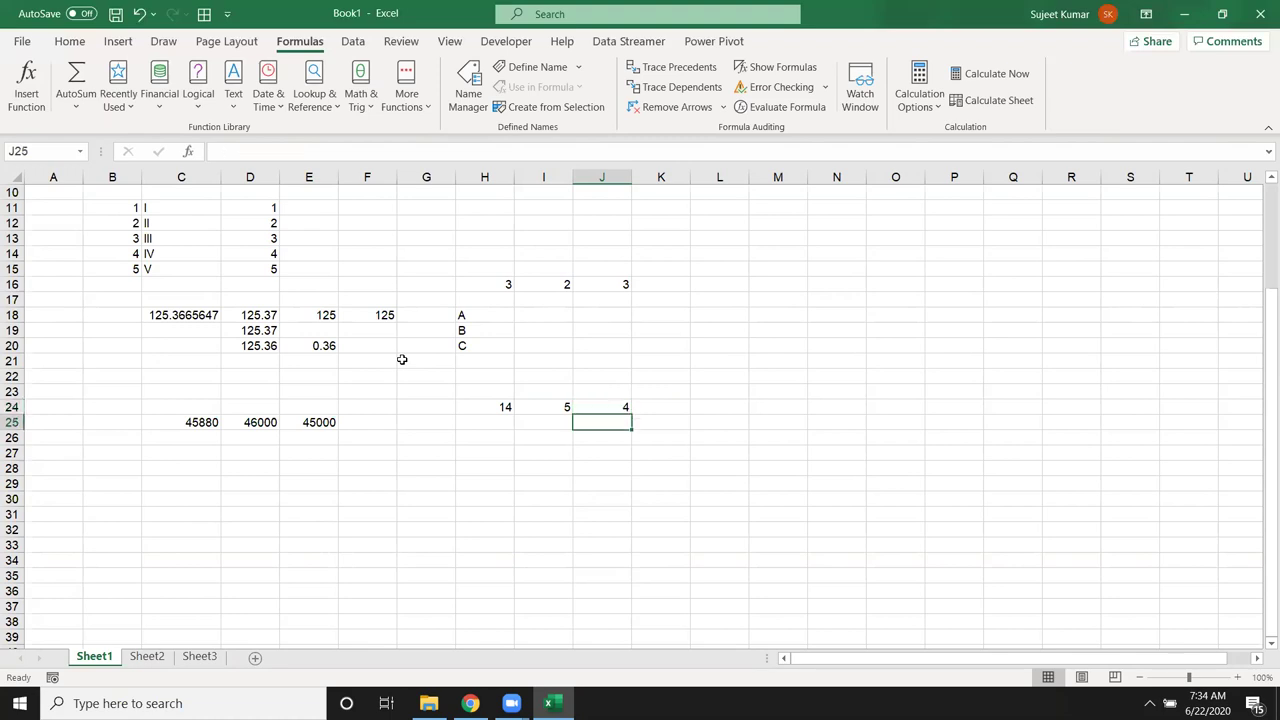
key("Left")
key("Left")
key("Left")
key("Left")
key("Left")
key("Left")
key("Left")
key("Up")
key("Up")
key("Up")
key("Up")
Enter =MOD(D20,1) in D21 to get 0.36, the decimal part of 125.36.
key("Right")
type("=")
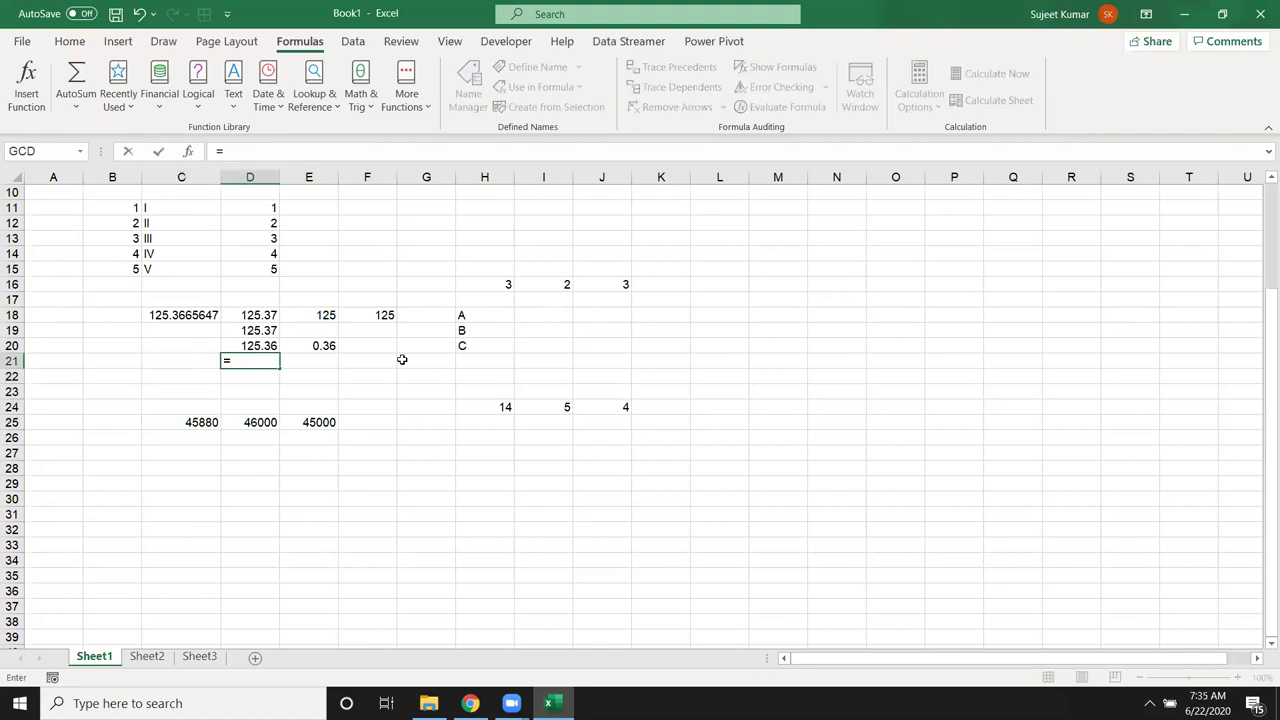
type("mod")
key("Tab")
key("Up")
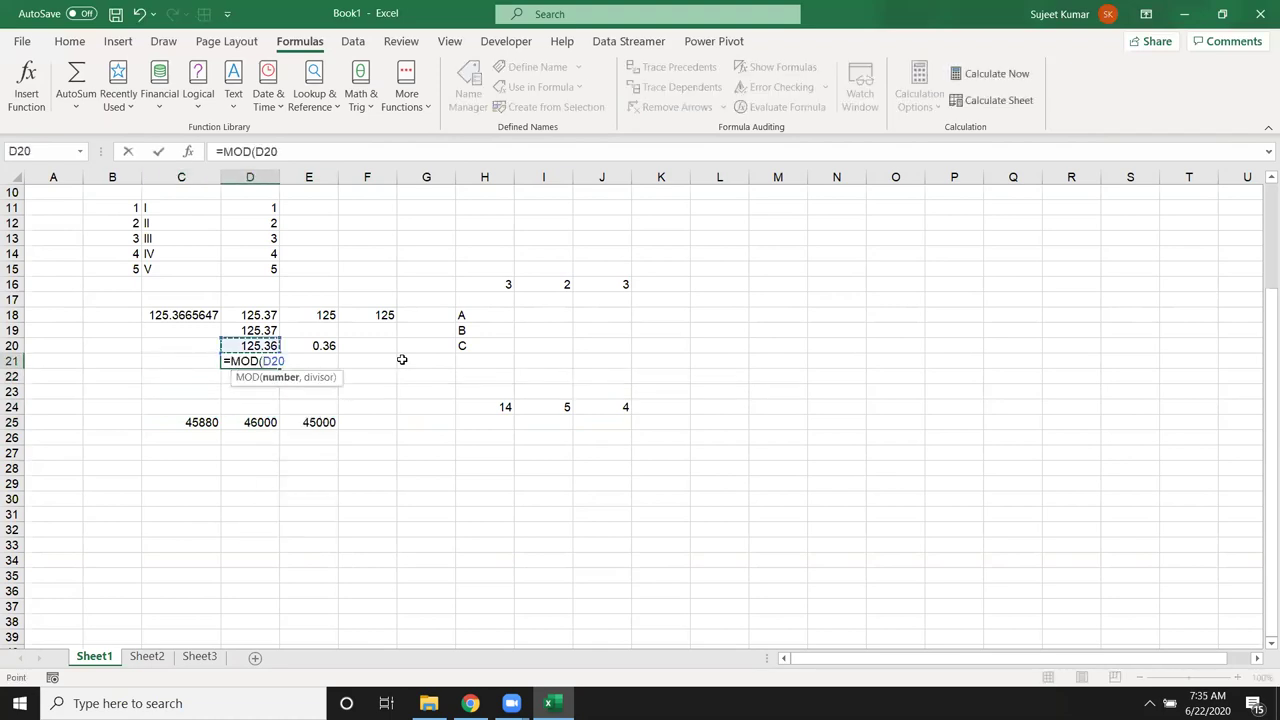
type(",1")
key("Return")
key("Up")
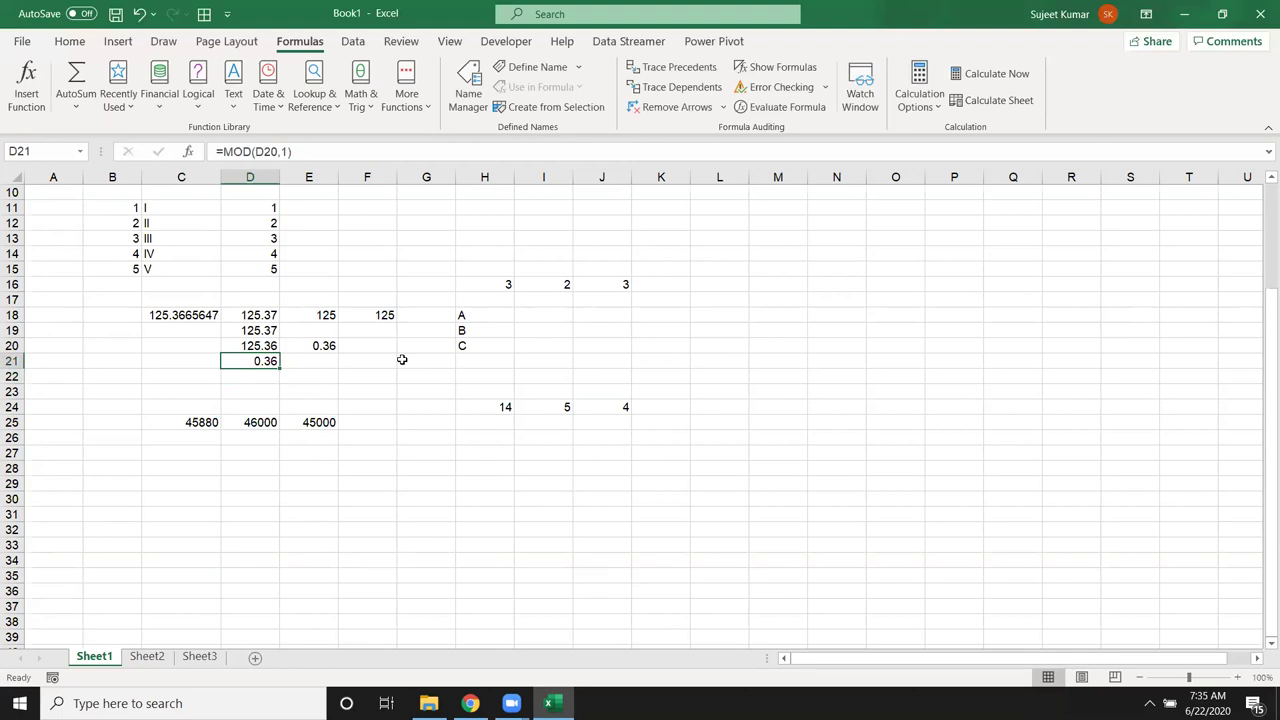
Enter =NOW() in L13 to show the current date and time.
left_click(736, 246)
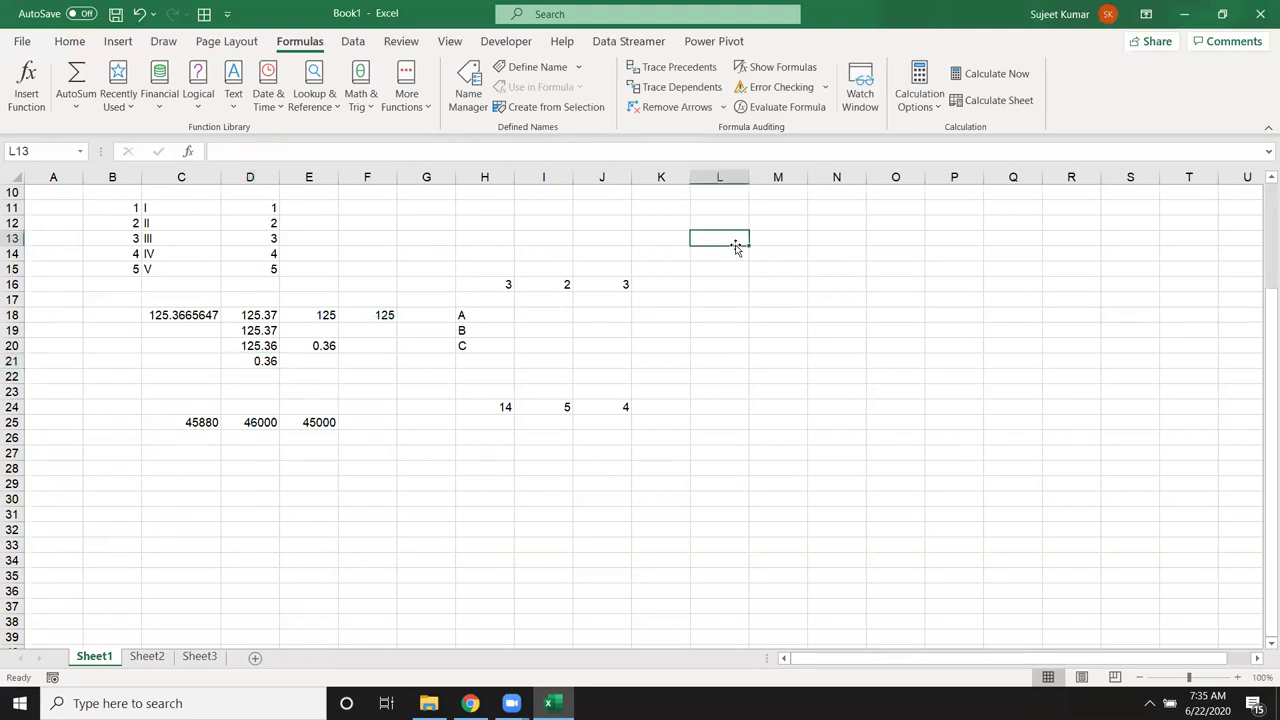
type("=now")
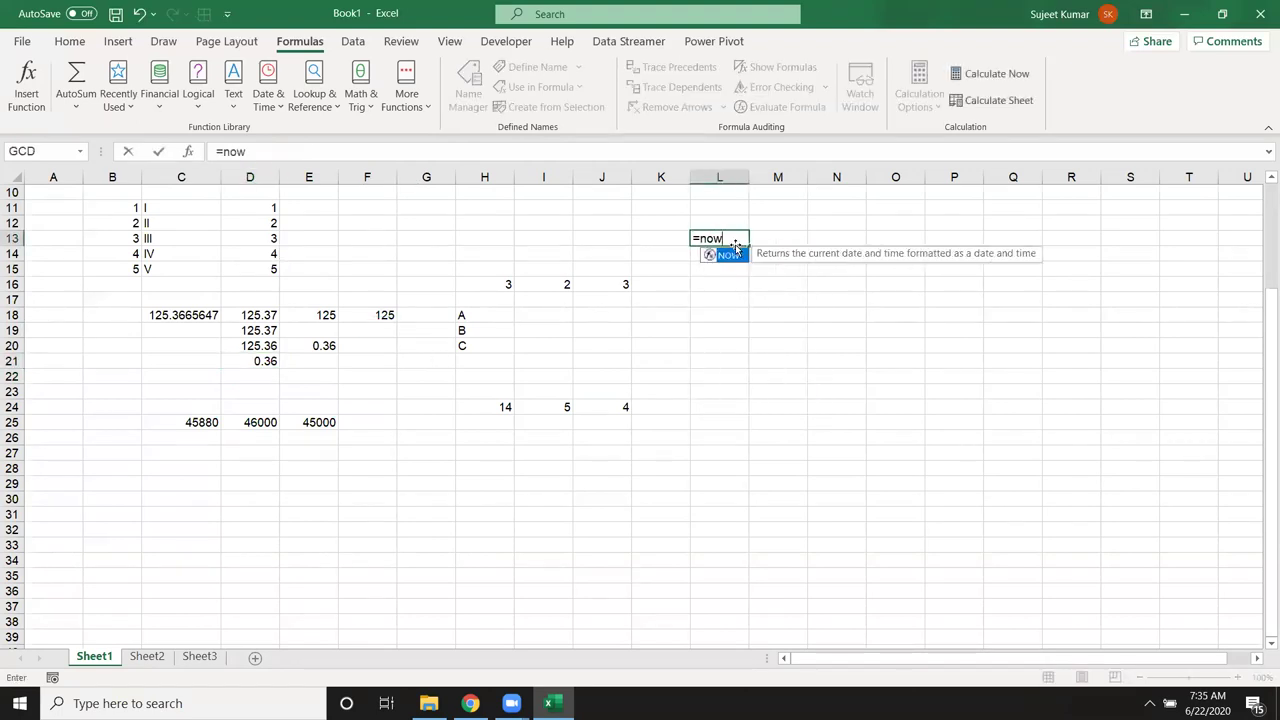
key("Tab")
type(")")
key("Return")
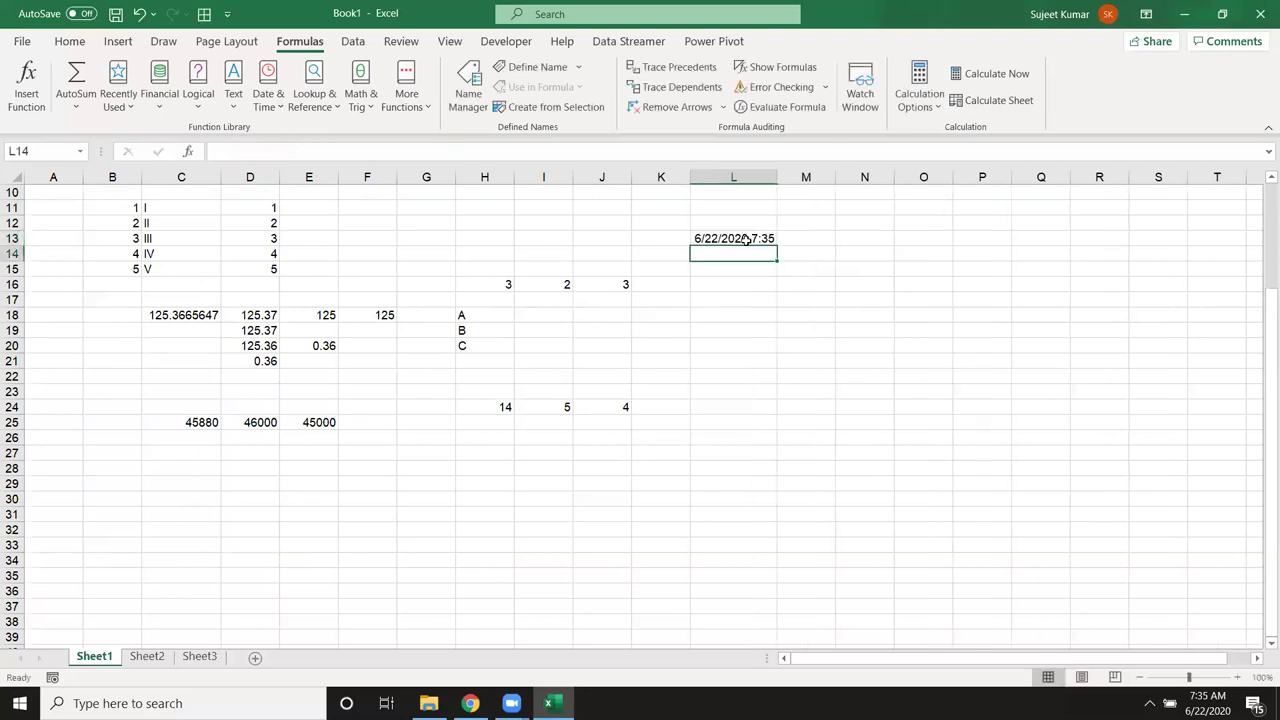
Switch L13 to General format showing 44004.31621, then undo to restore the date-time display.
left_click(700, 240)
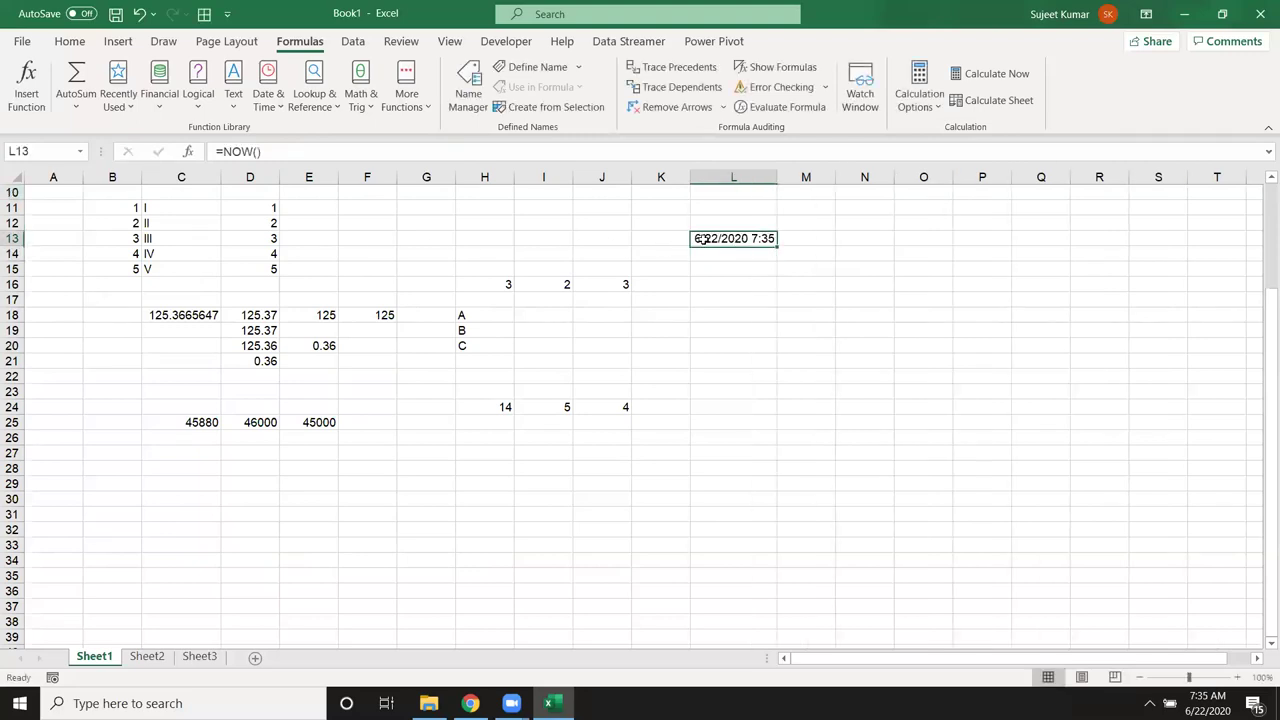
left_click(69, 41)
left_click(607, 75)
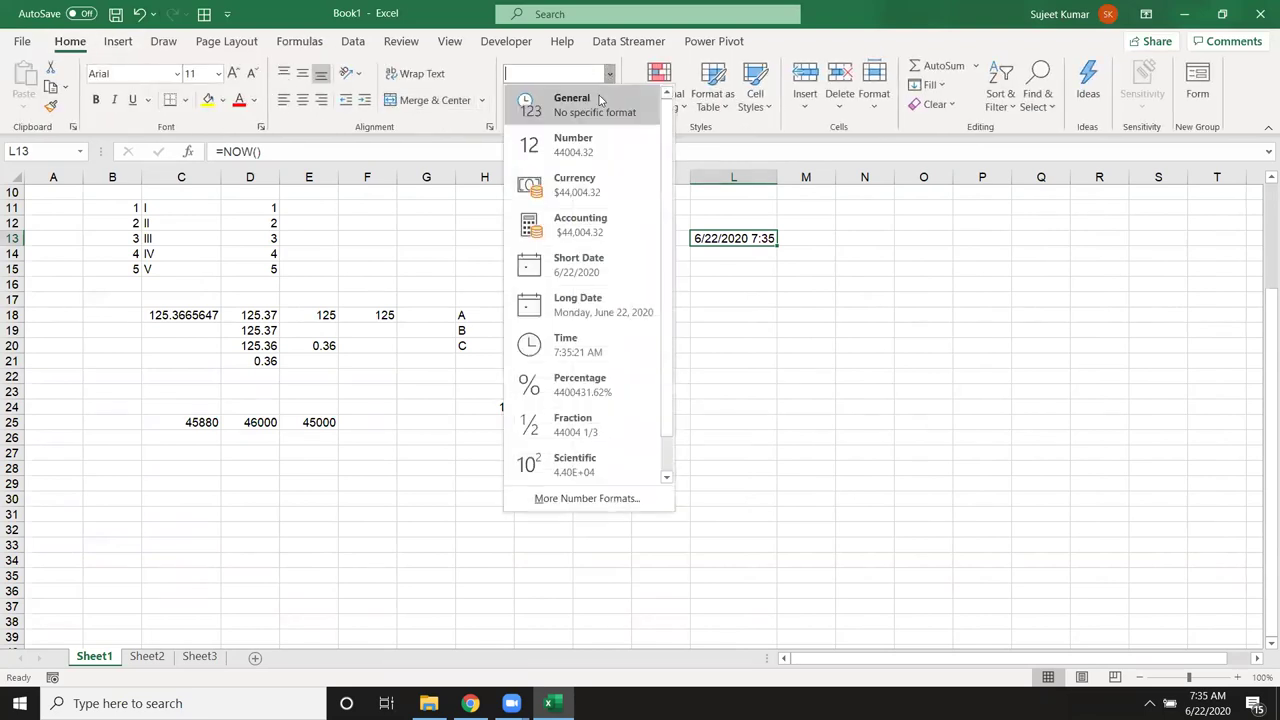
left_click(598, 104)
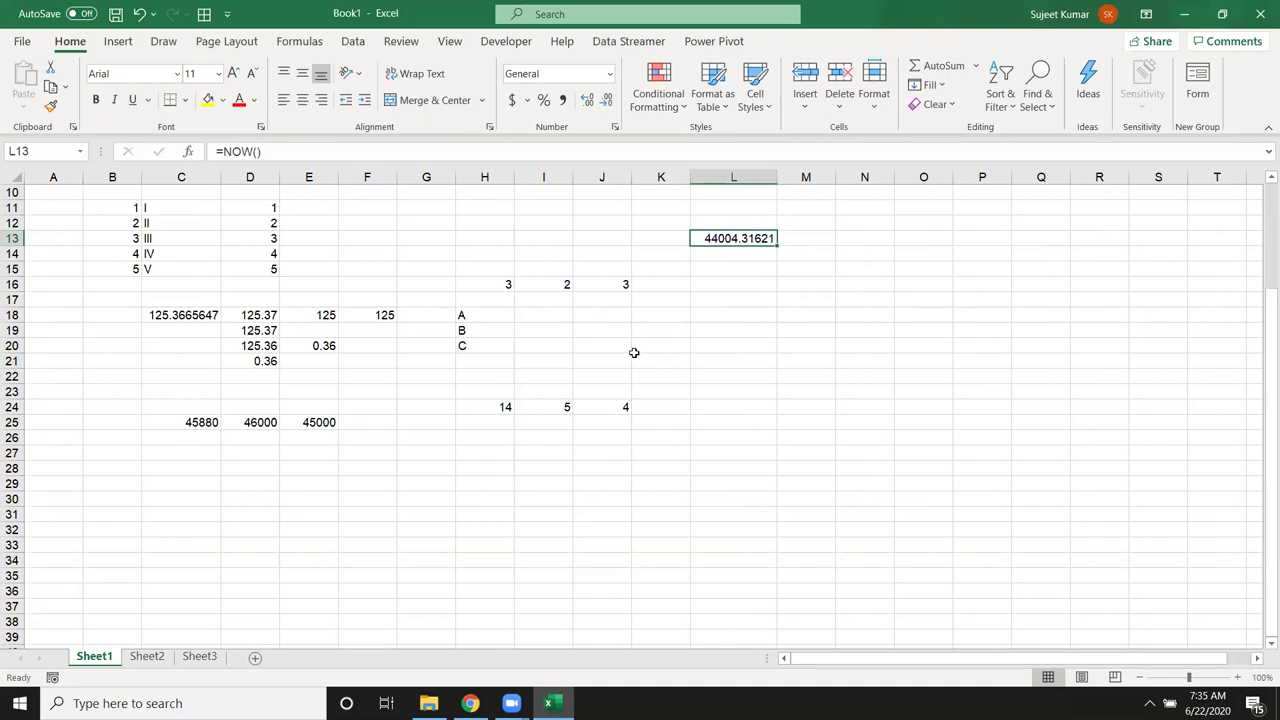
key("ctrl+z")
left_click(710, 254)
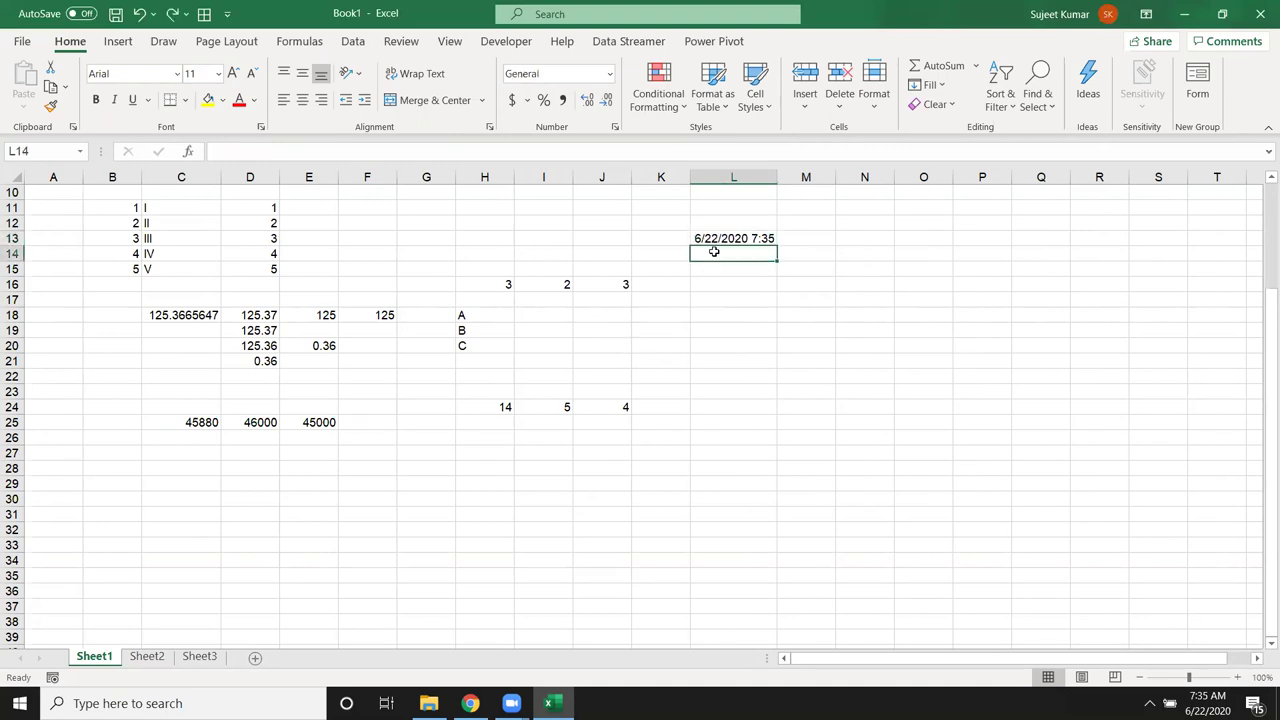
Enter =MOD(L13,1) in L14 and apply a time format so it shows 7:35 AM.
type("=in")
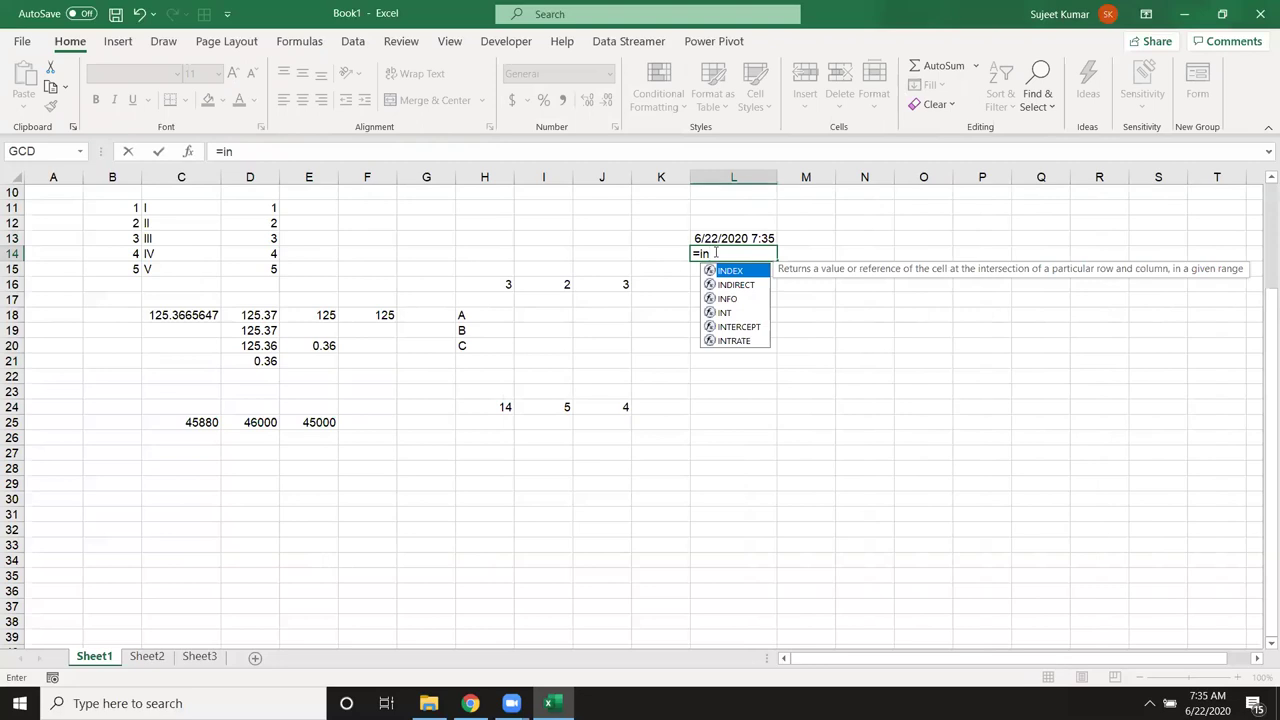
key("BackSpace")
key("BackSpace")
type("mod")
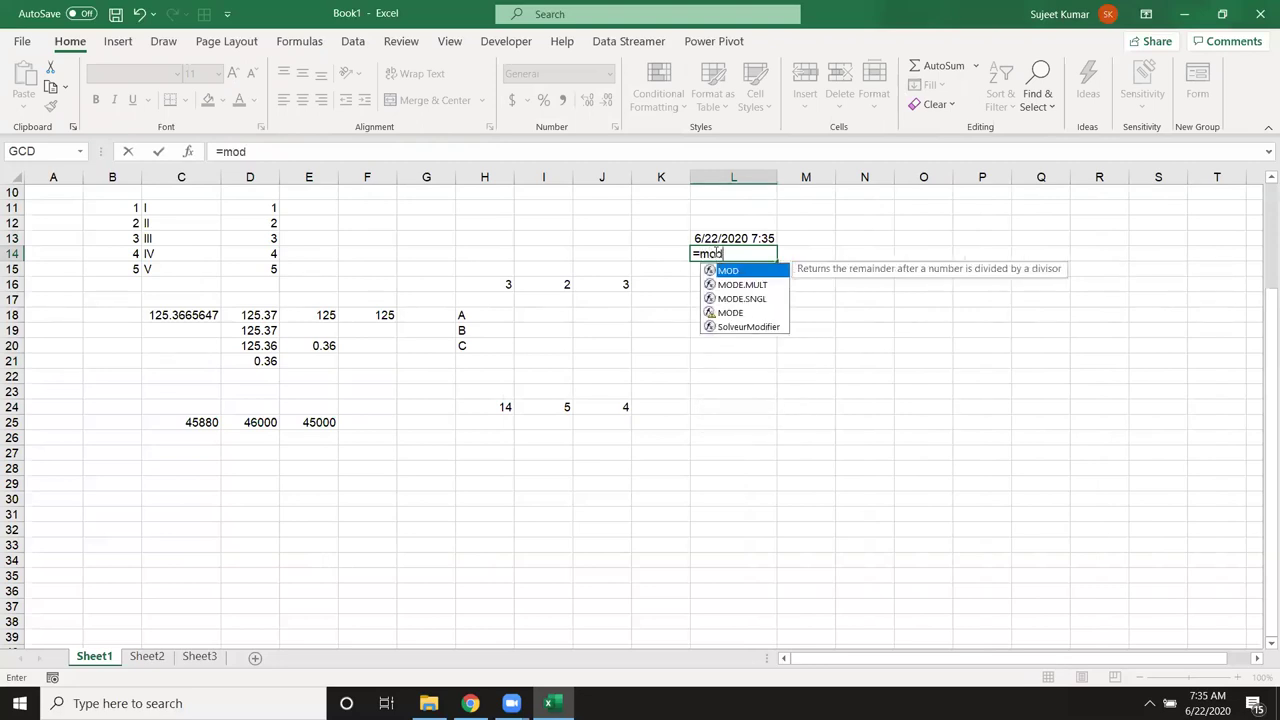
key("Tab")
key("Up")
type(",1)")
key("Return")
left_click(714, 253)
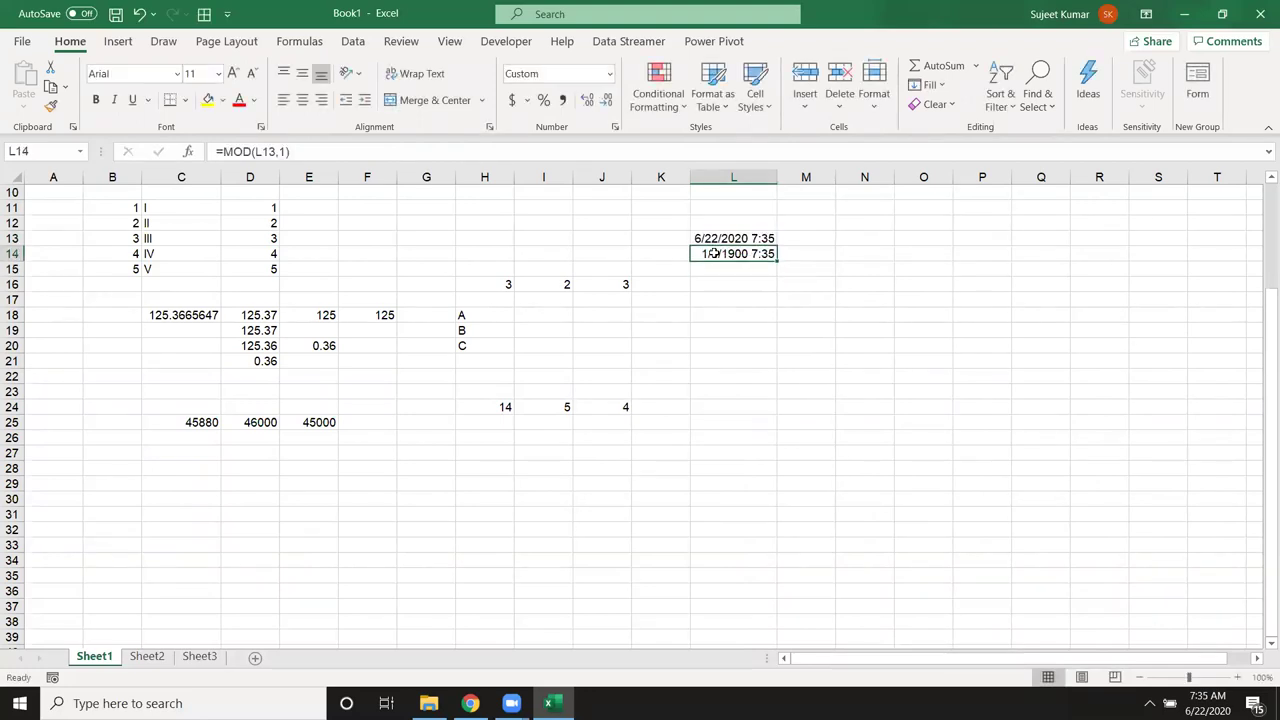
key("ctrl+shift+2")
left_click(333, 495)
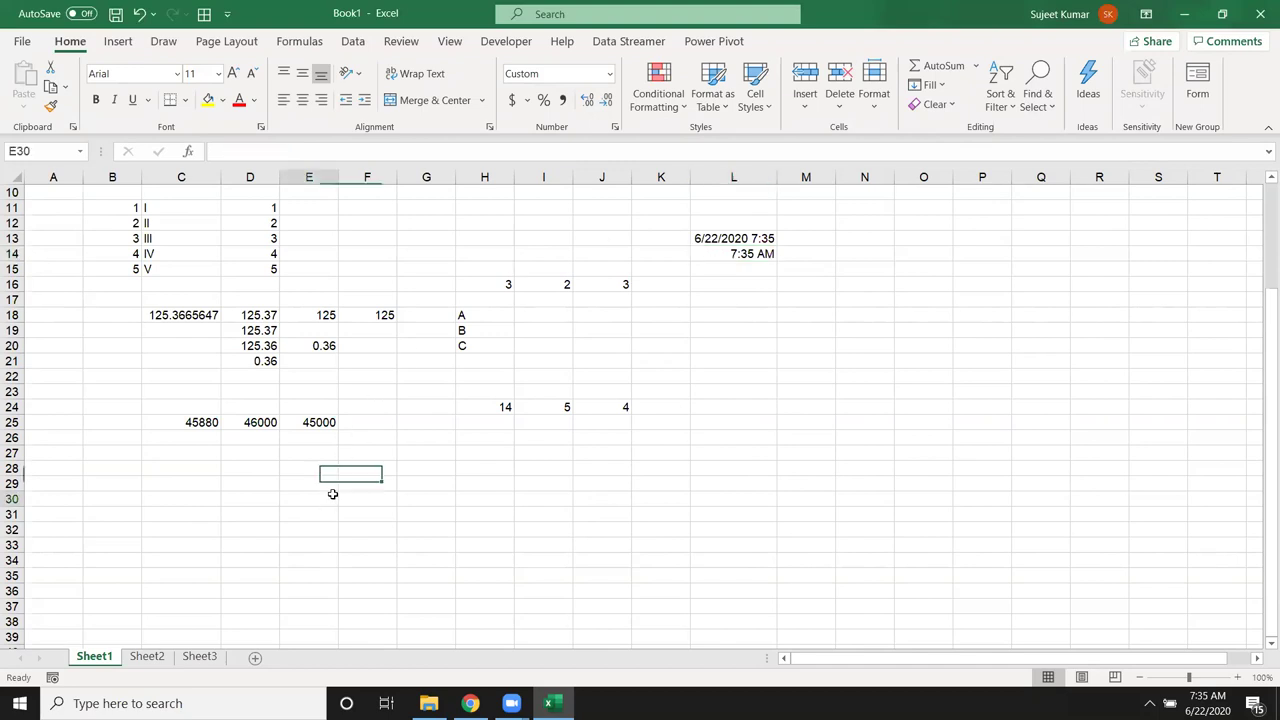
left_click(322, 43)
left_click(369, 101)
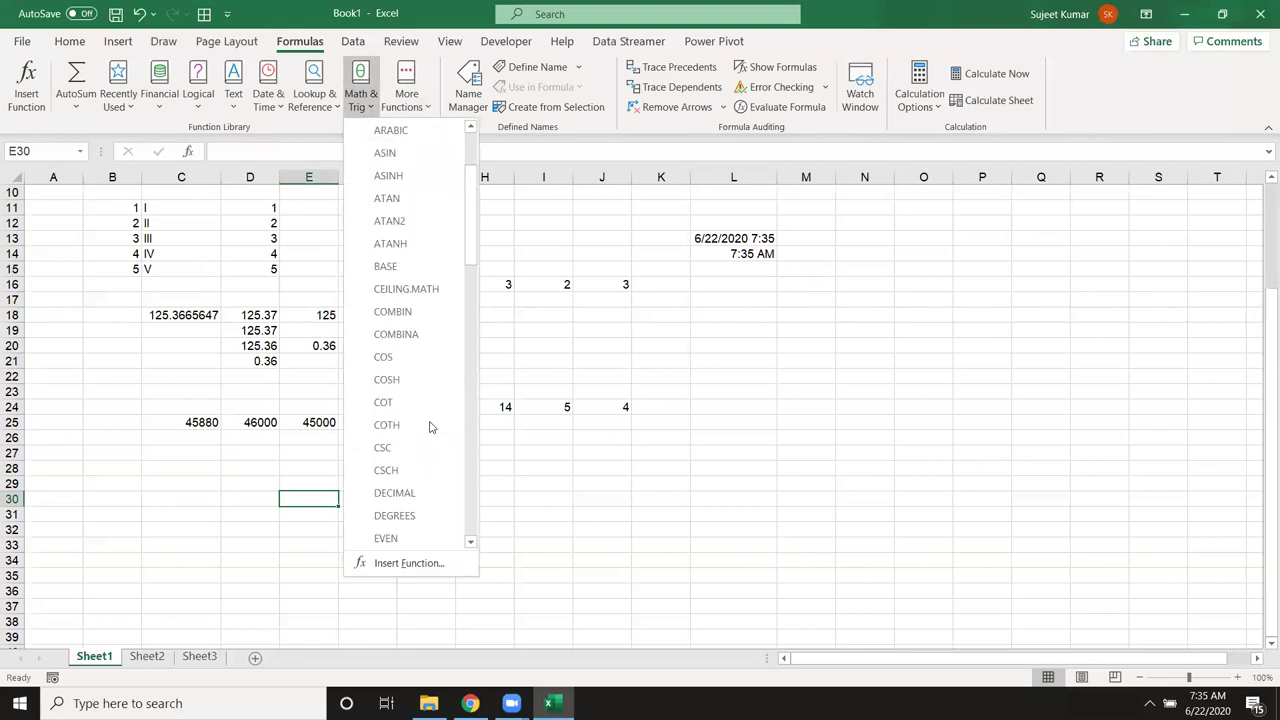
scroll(431, 427, "down", 3)
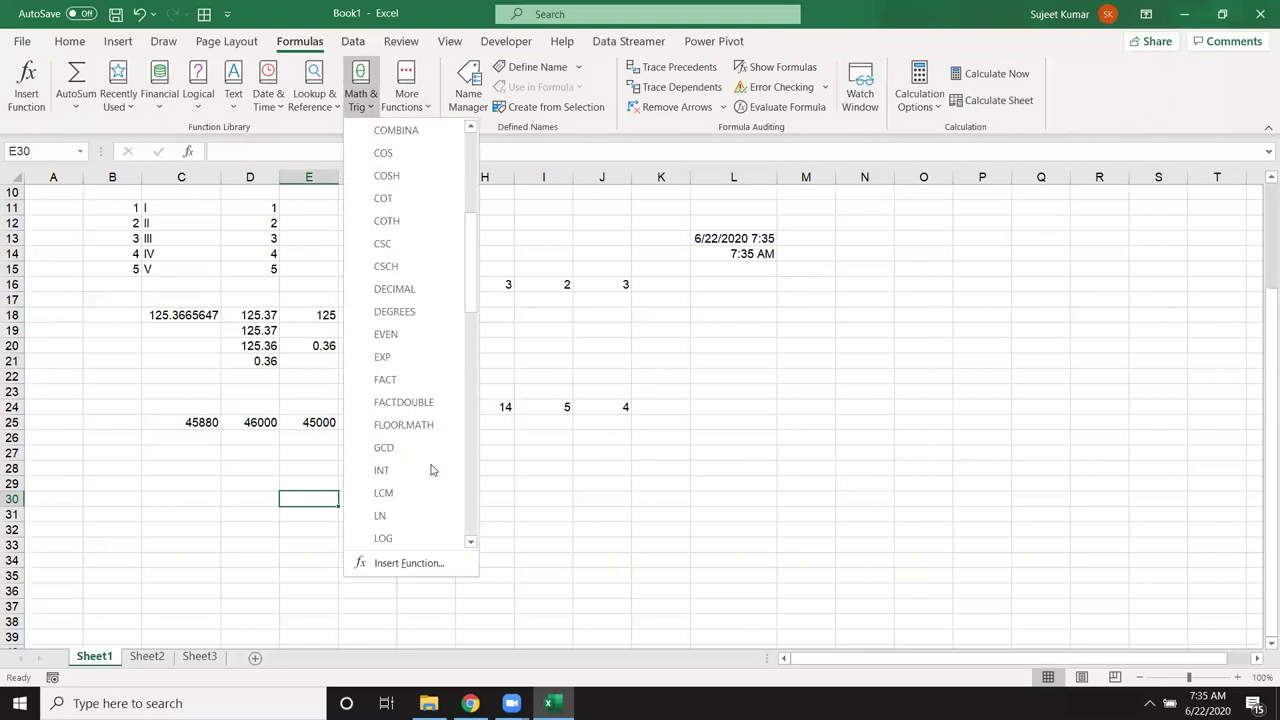
scroll(432, 470, "down", 2)
scroll(432, 470, "down", 1)
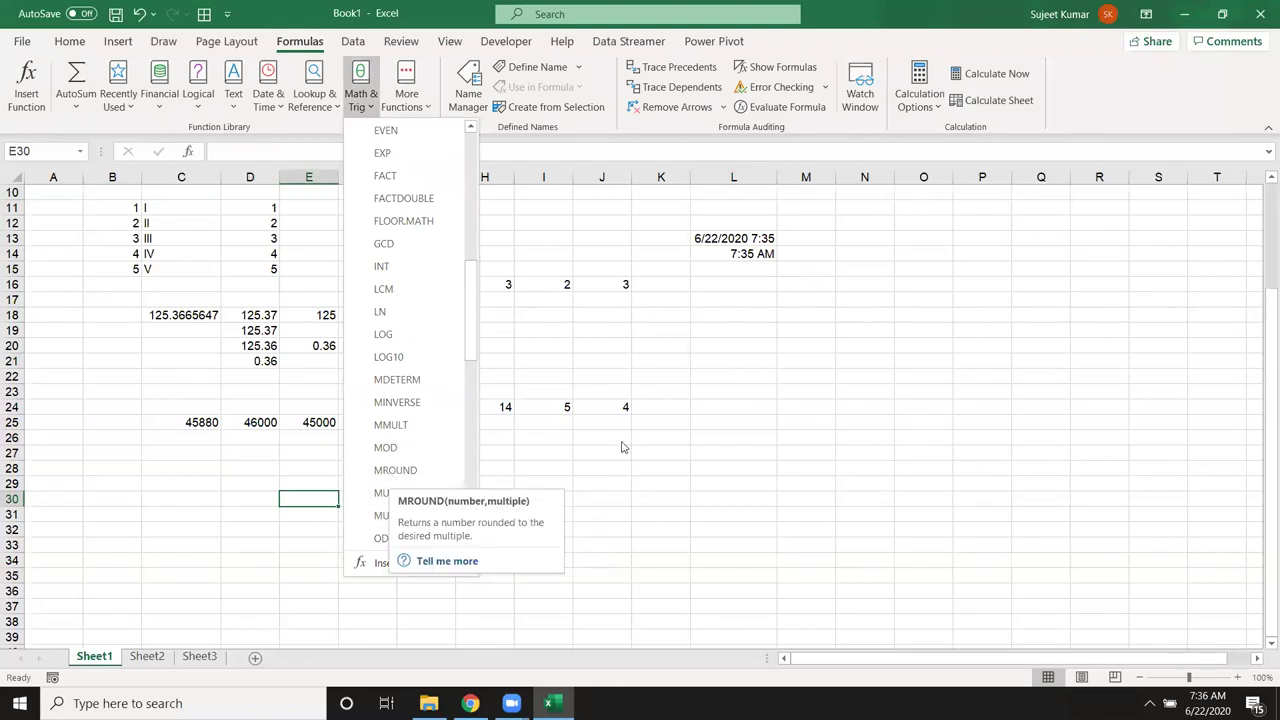
left_click(622, 446)
left_click(231, 470)
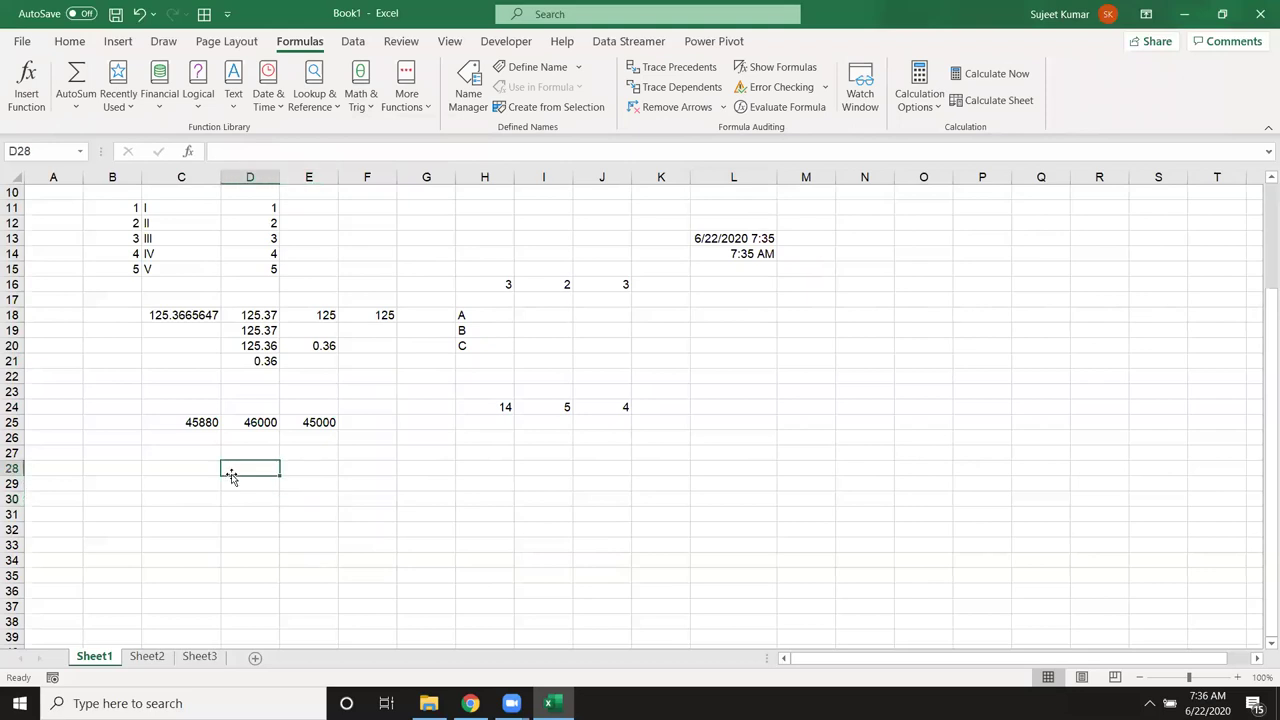
Enter the sample numbers 50 in D28 and 17 in E28.
type("50")
key("Tab")
type("17")
key("Return")
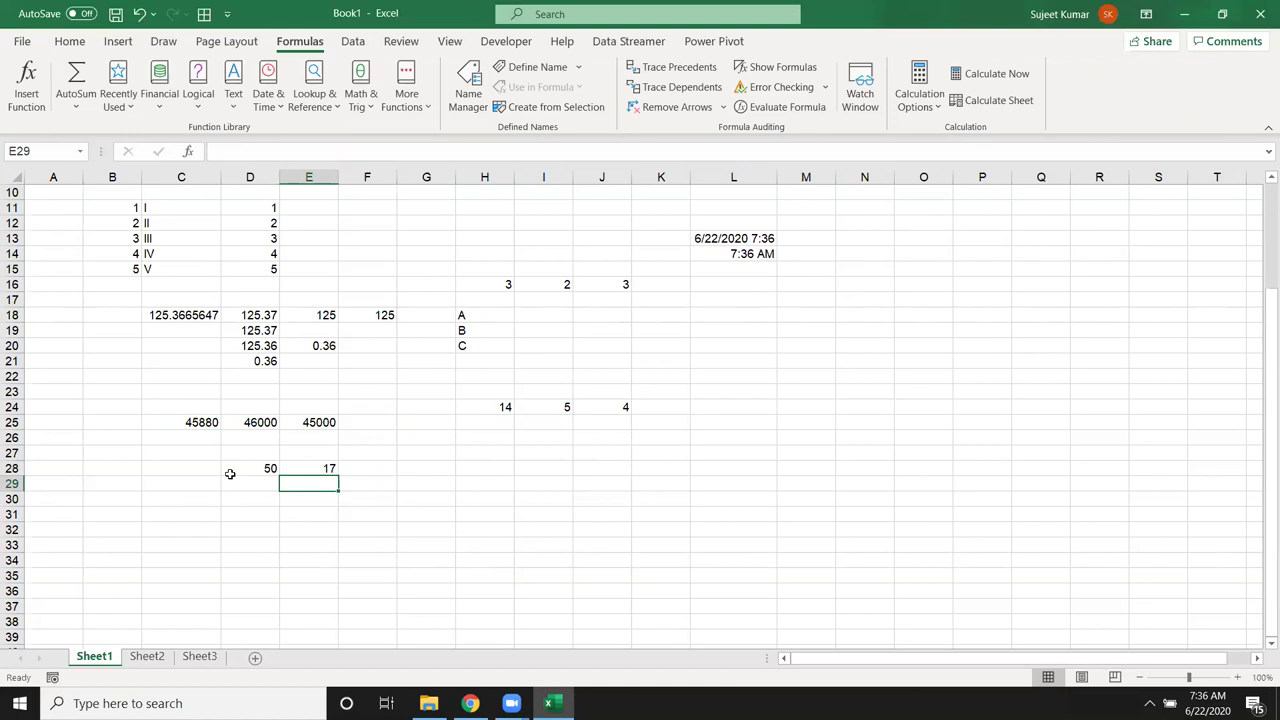
Divide D28 by E28 with =D28/E28 in F28, then delete that formula.
key("Up")
key("Right")
type("=")
key("Left")
key("Left")
type("/")
key("Left")
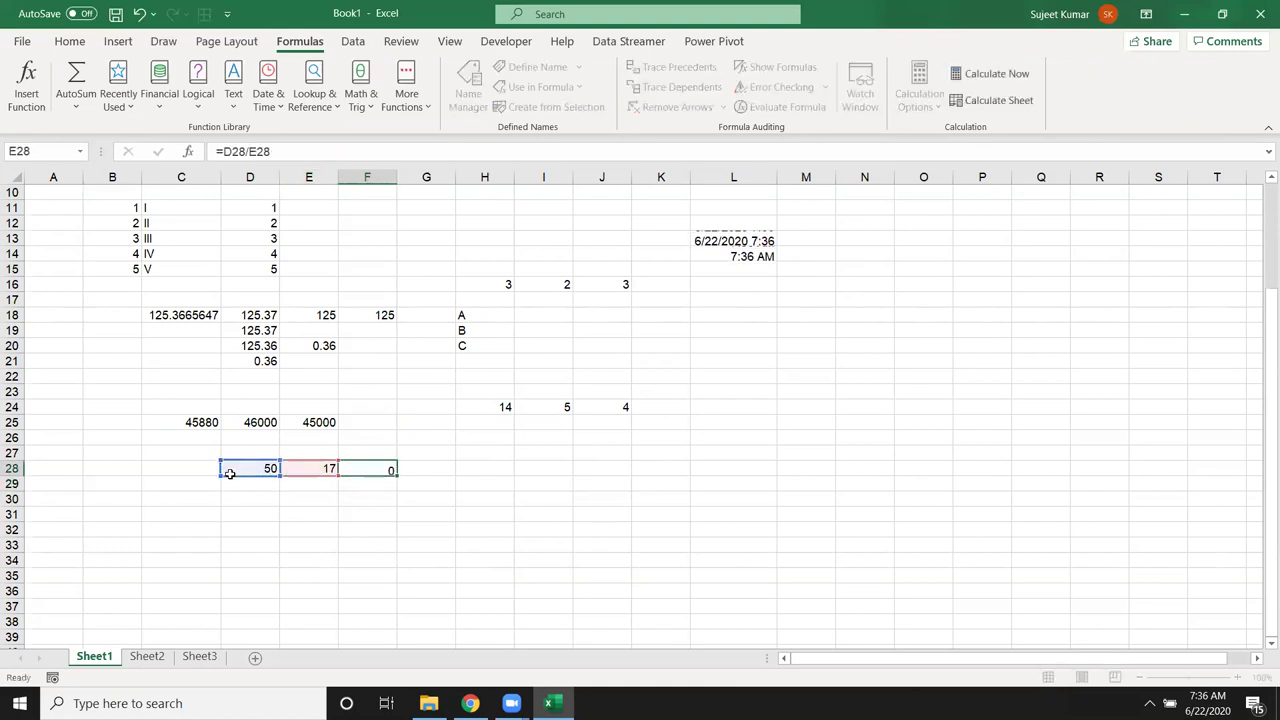
key("ctrl+Return")
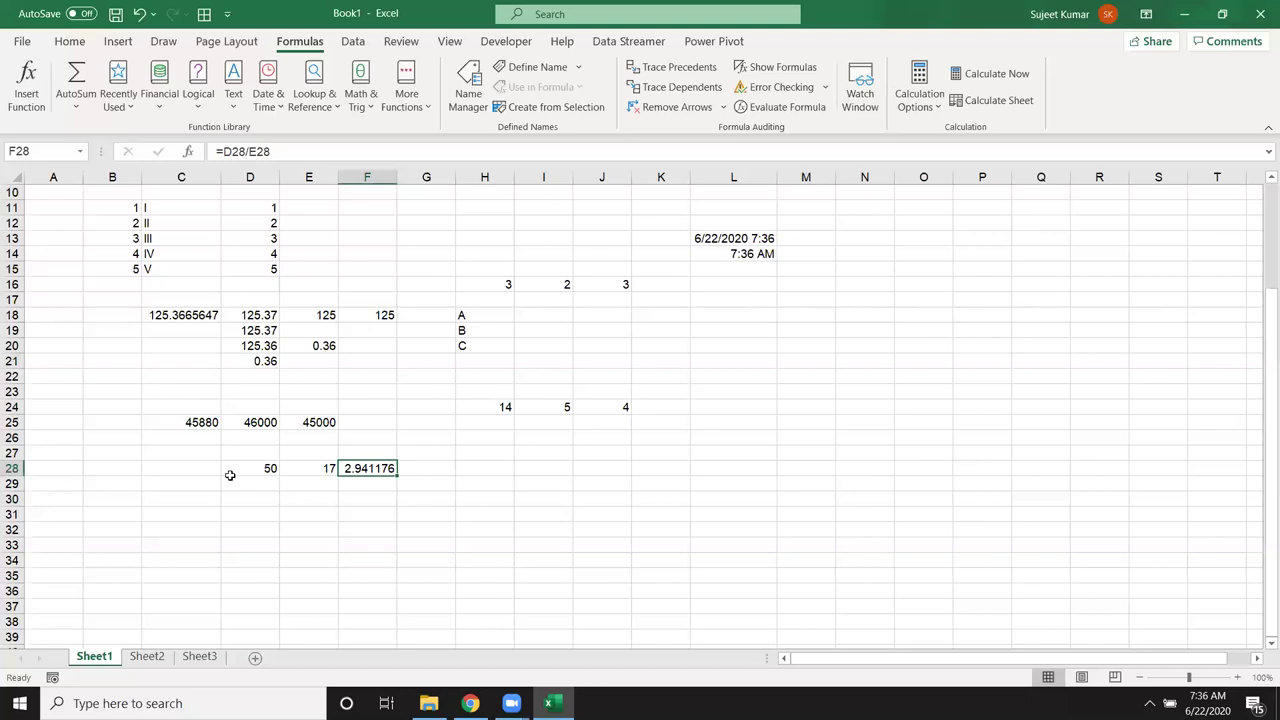
key("Delete")
Enter =MROUND(D28,E28) in F28, rounding 50 to the nearest multiple of 17 to get 51.
type("=")
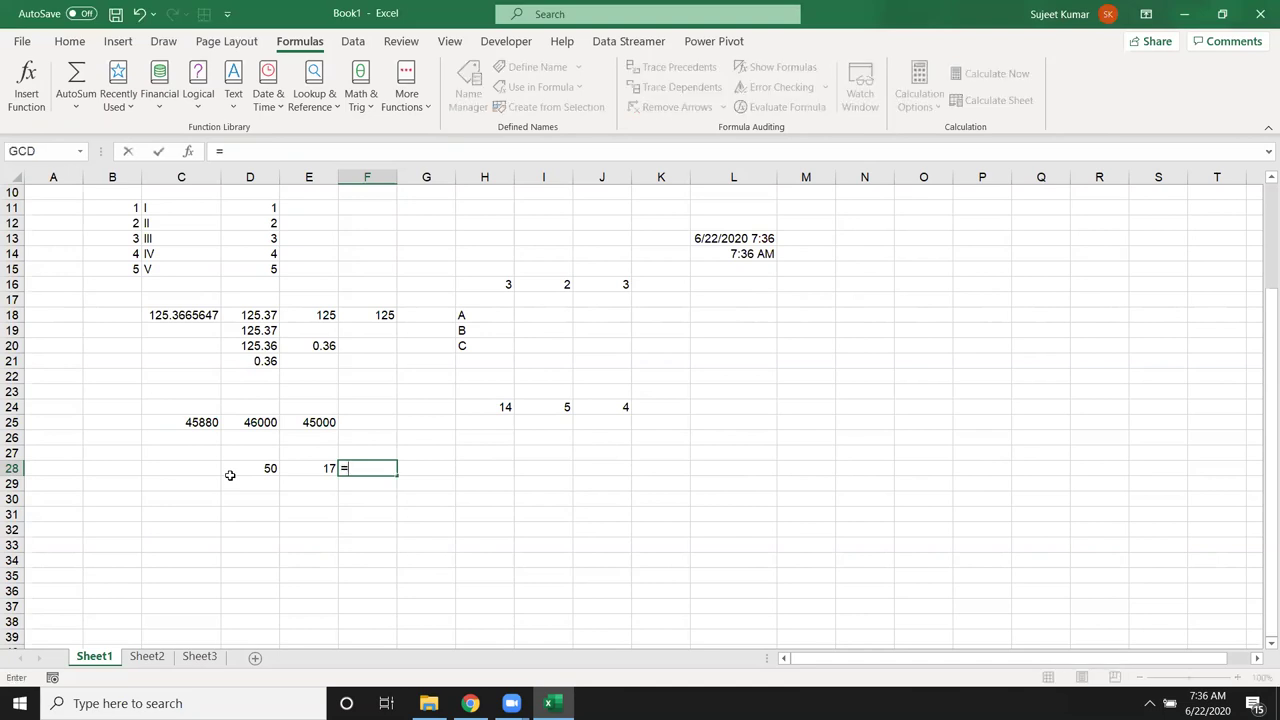
type("mr")
key("Tab")
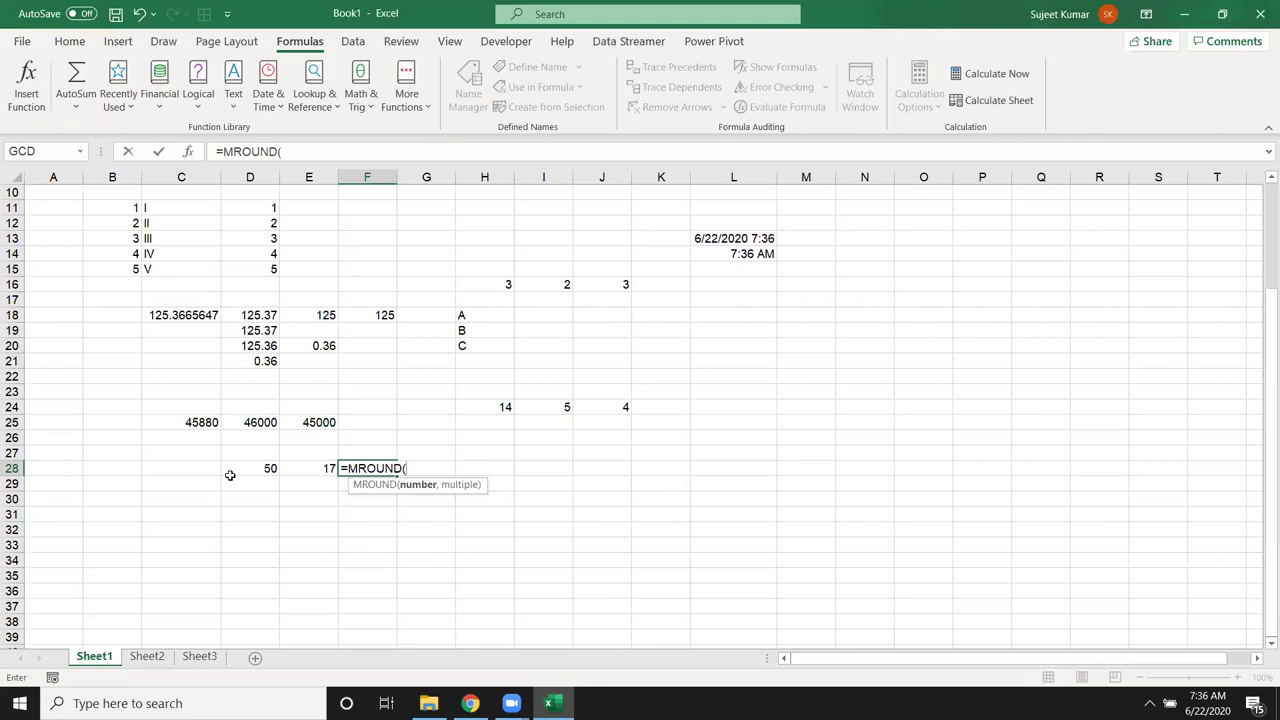
left_click(229, 475)
type(",")
key("Left")
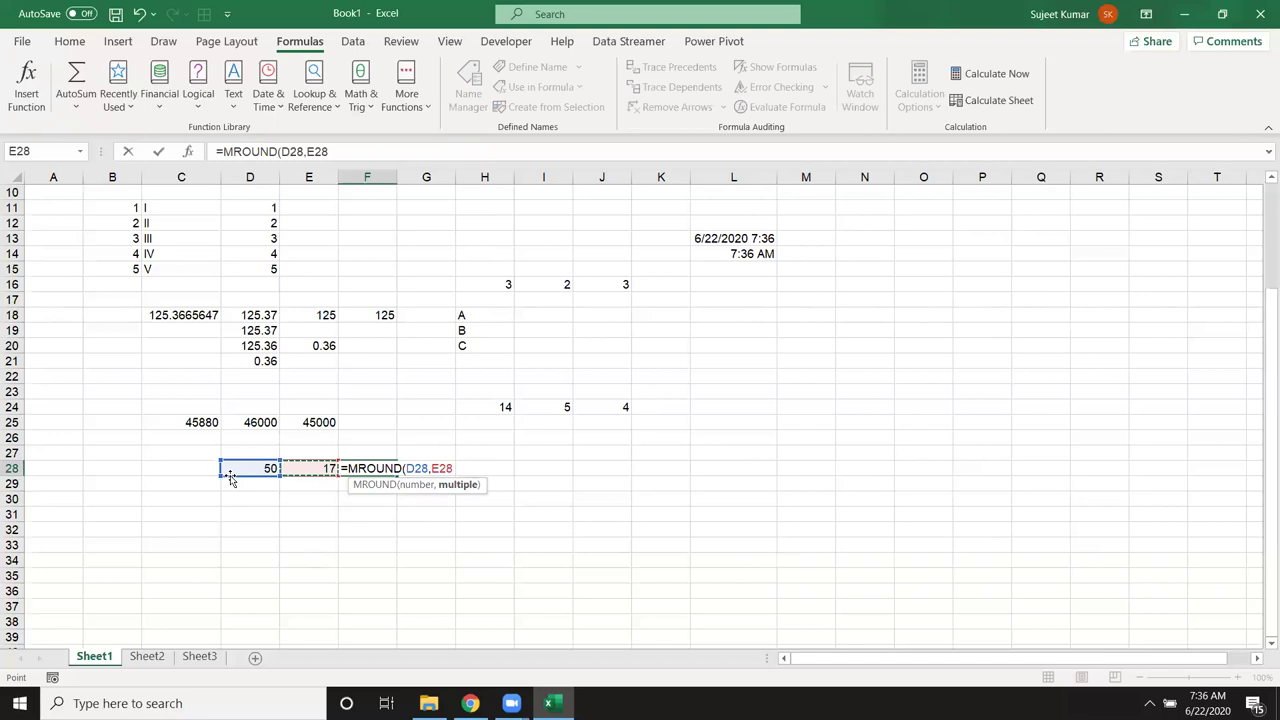
type(")")
key("Return")
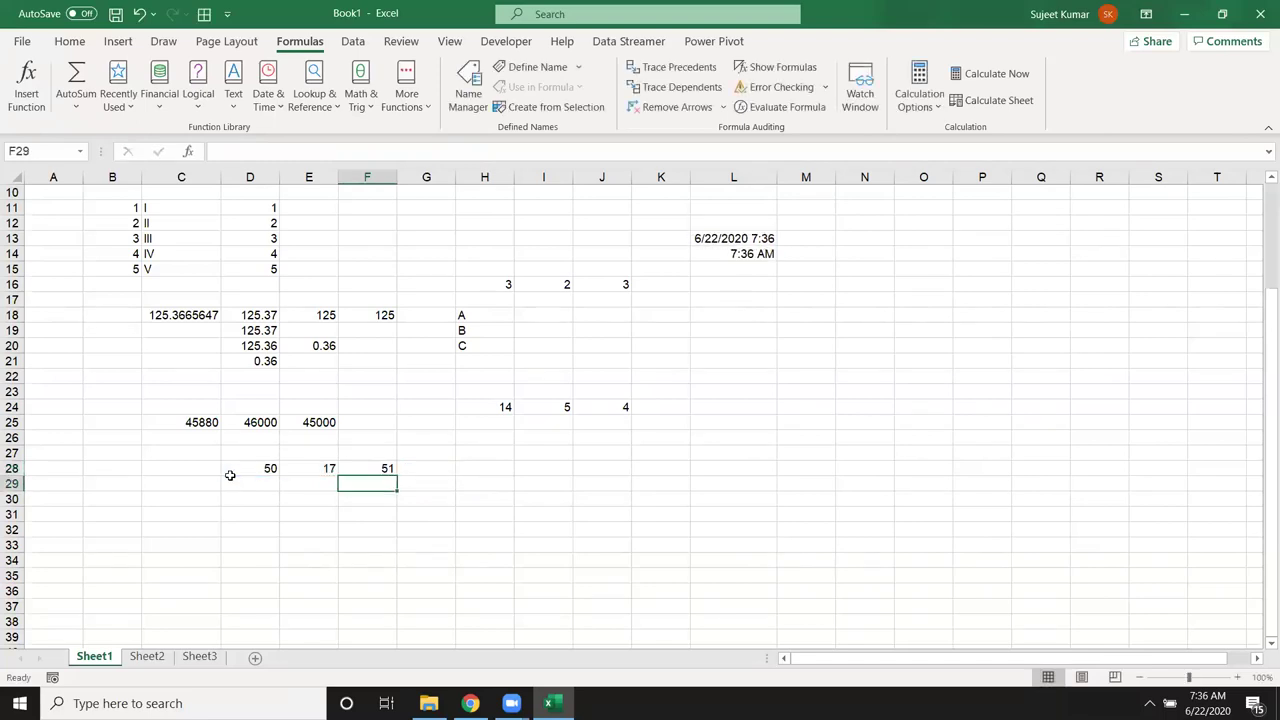
key("Up")
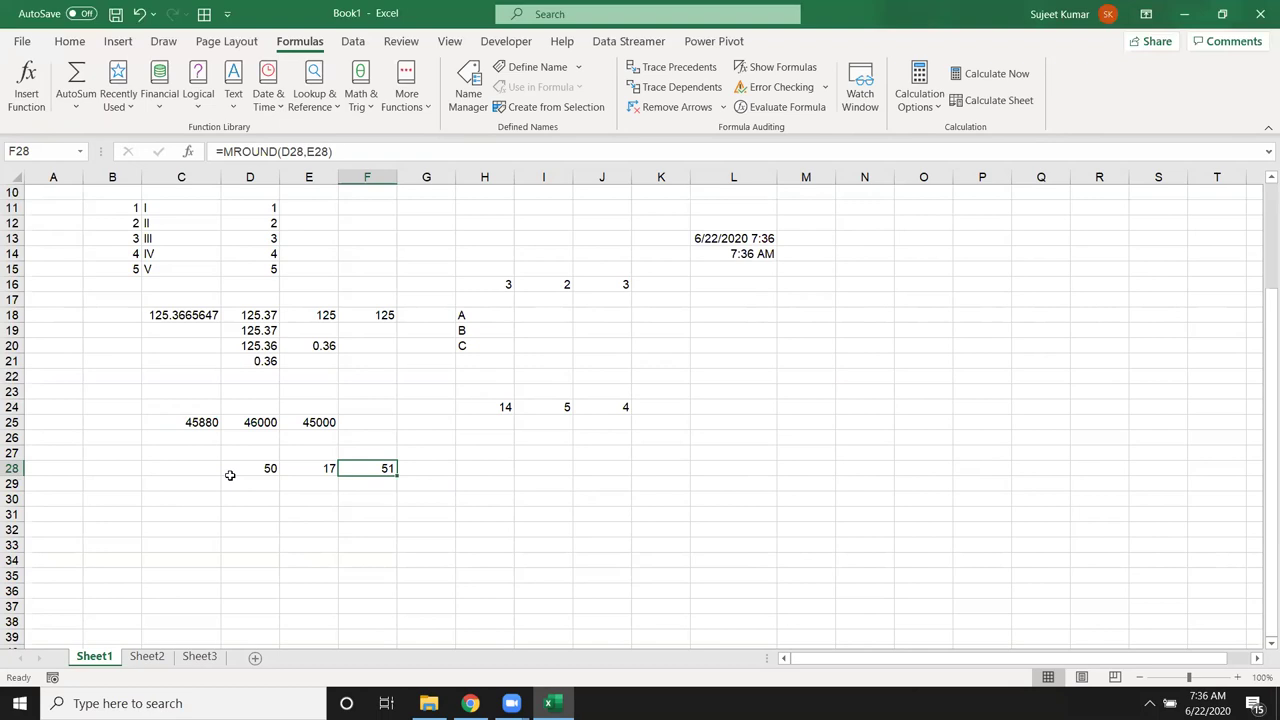
Insert SQRT from the Math & Trig list into F38 with Number 16, returning 4.
left_click(346, 620)
left_click(366, 88)
scroll(430, 405, "down", 1)
scroll(430, 410, "down", 3)
scroll(428, 415, "down", 5)
scroll(427, 417, "down", 3)
scroll(427, 417, "down", 2)
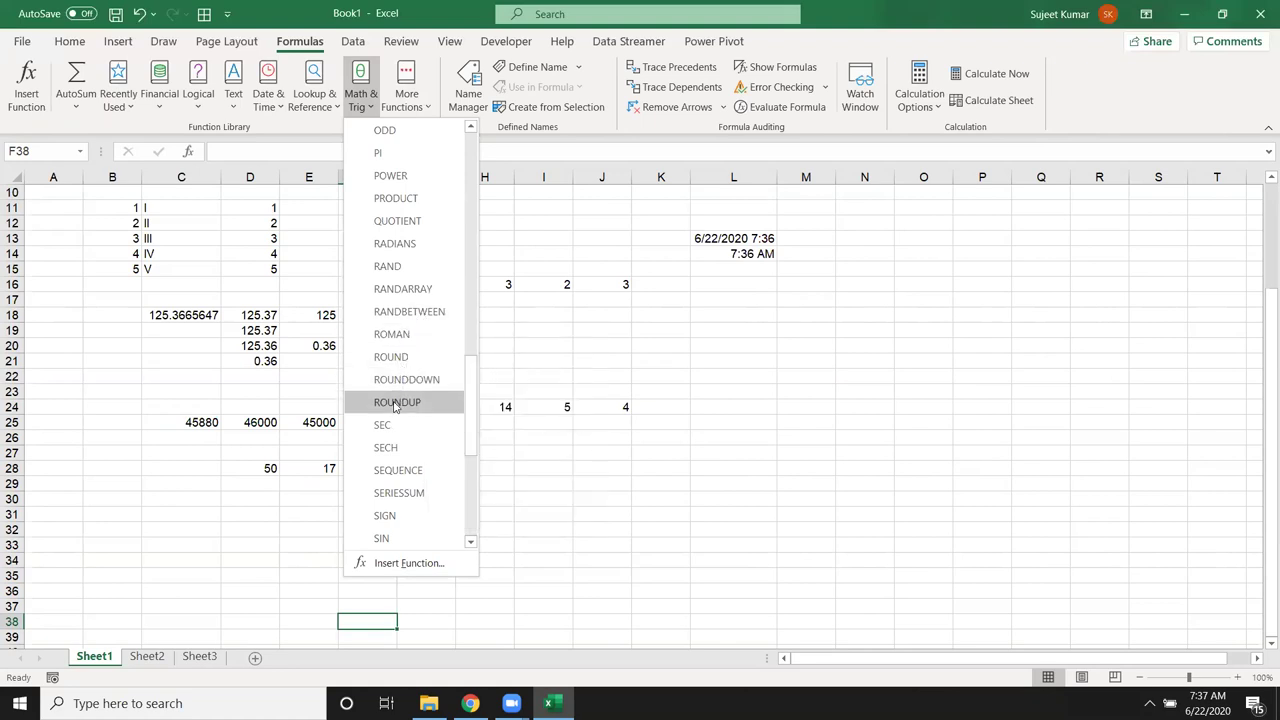
scroll(450, 442, "down", 1)
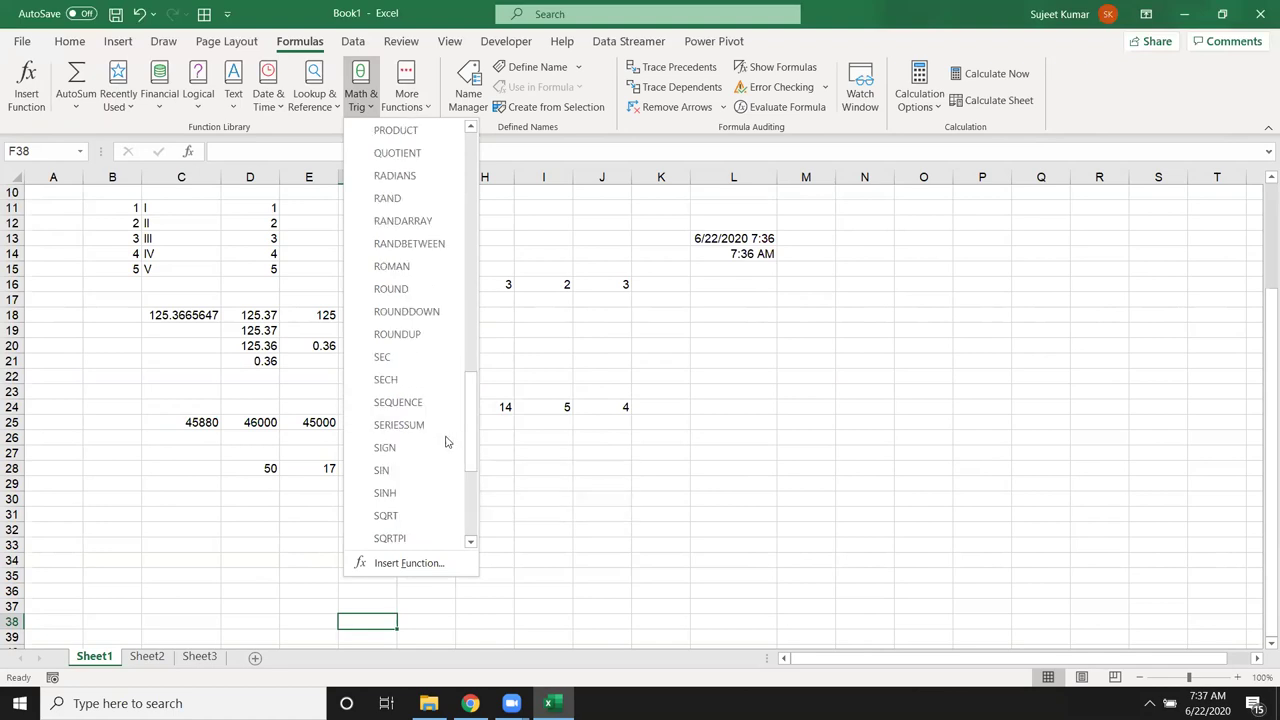
mouse_move(382, 538)
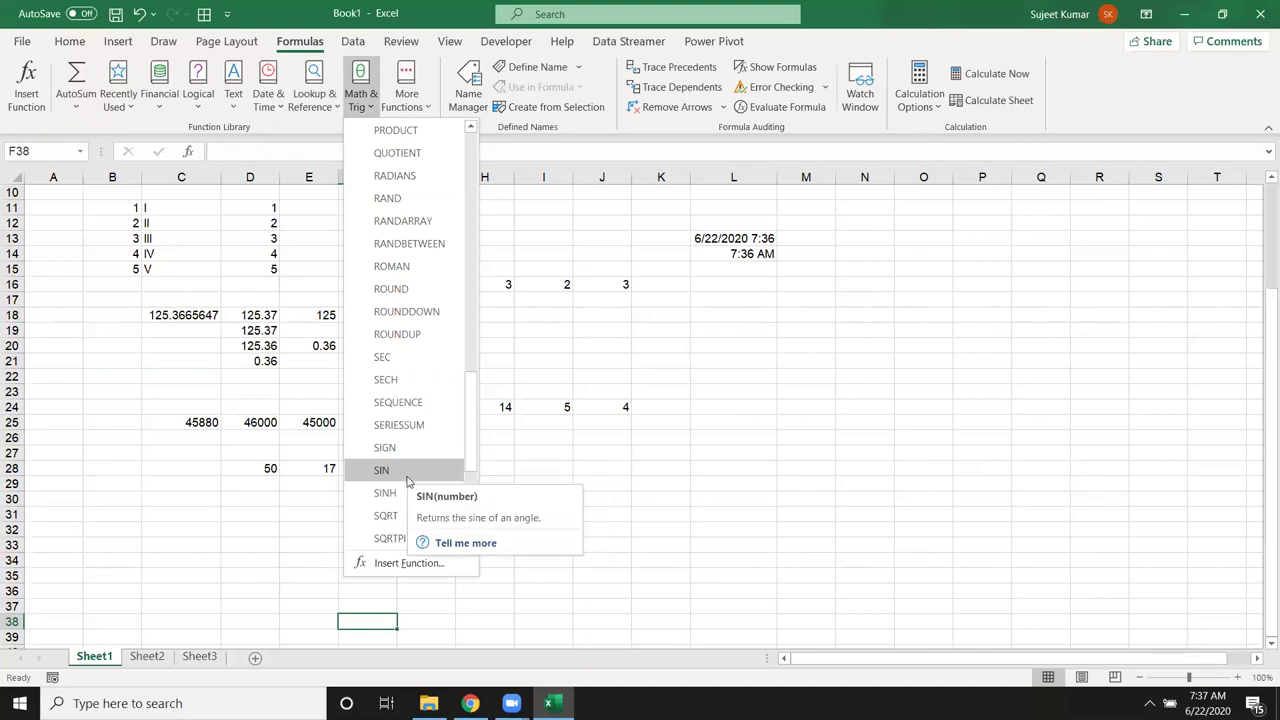
scroll(378, 498, "down", 2)
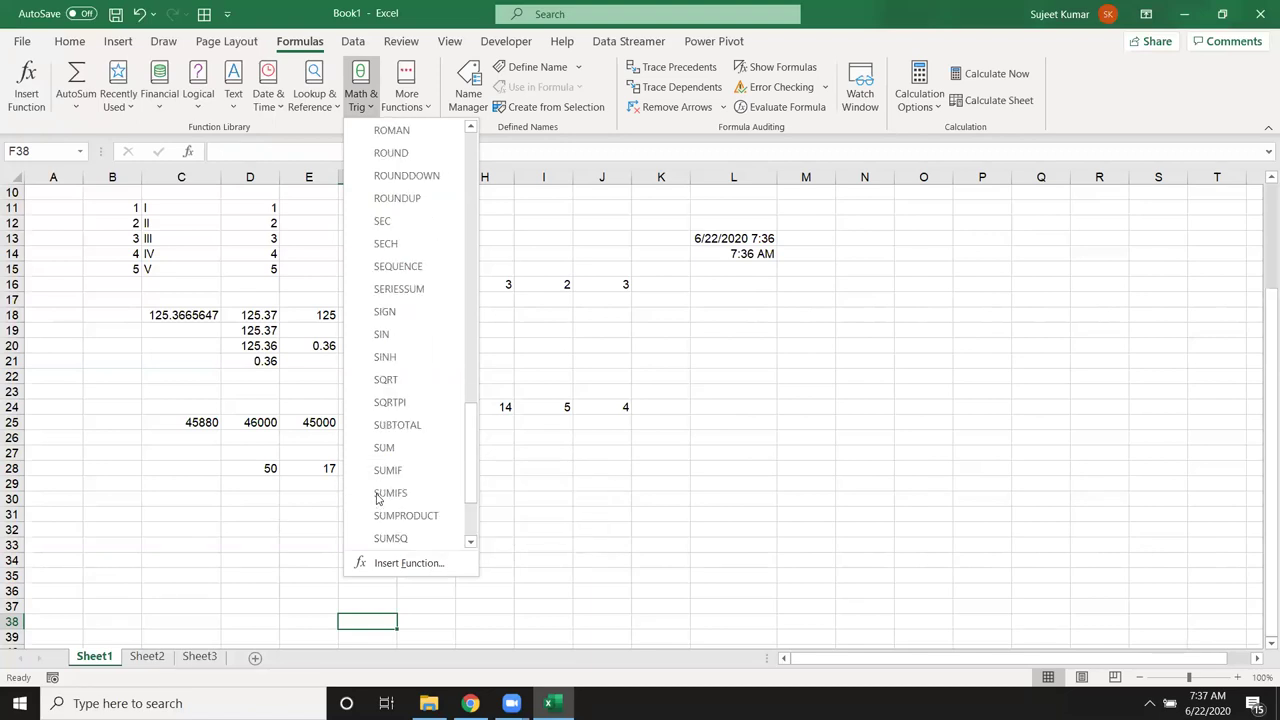
left_click(400, 380)
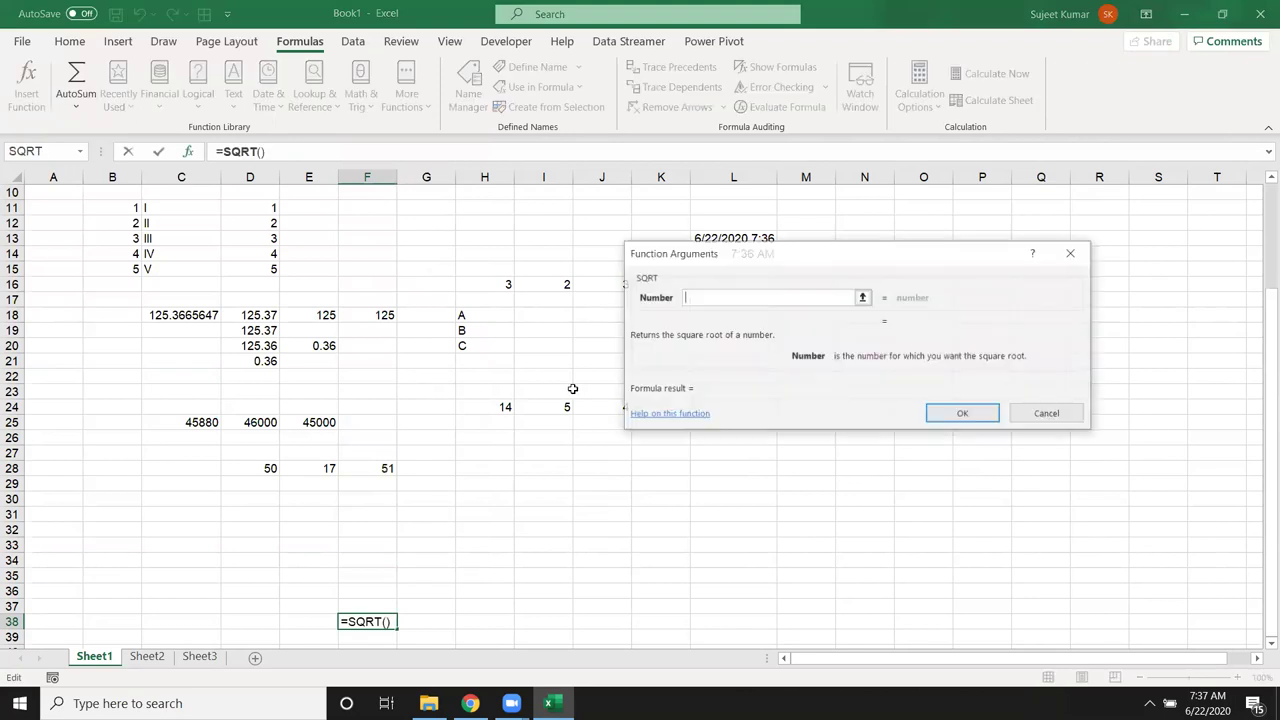
type("16")
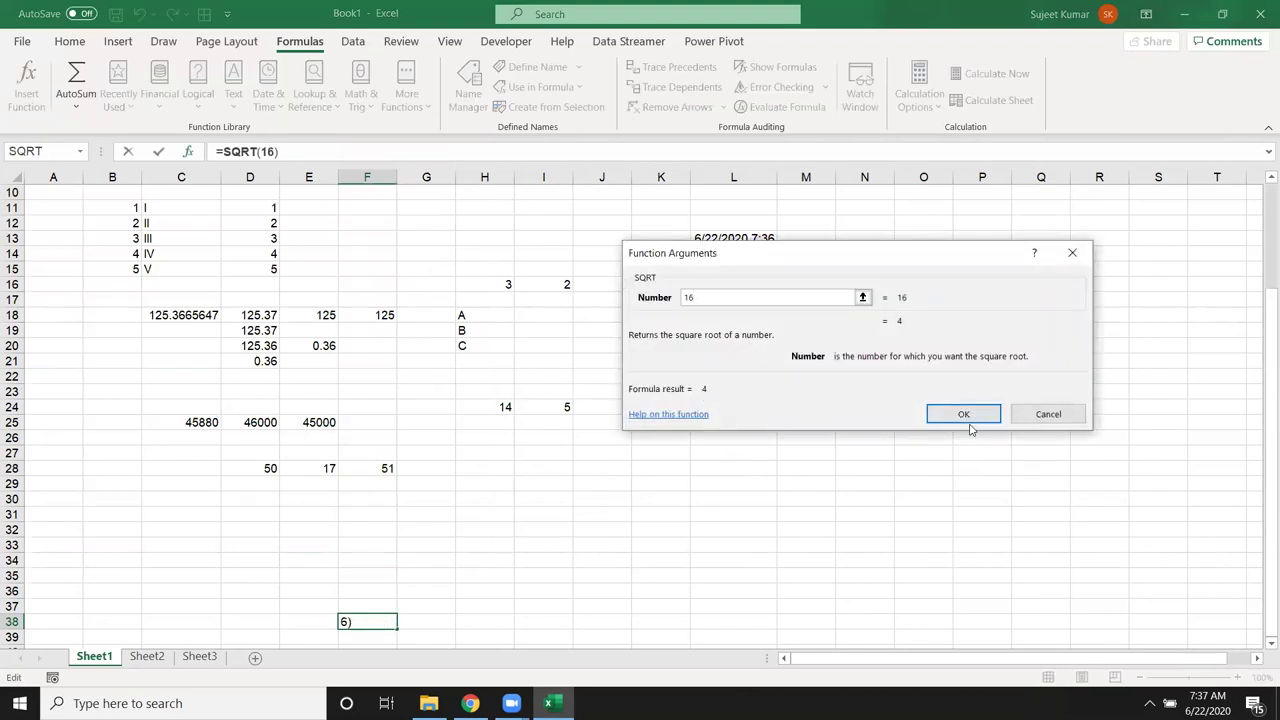
left_click(930, 416)
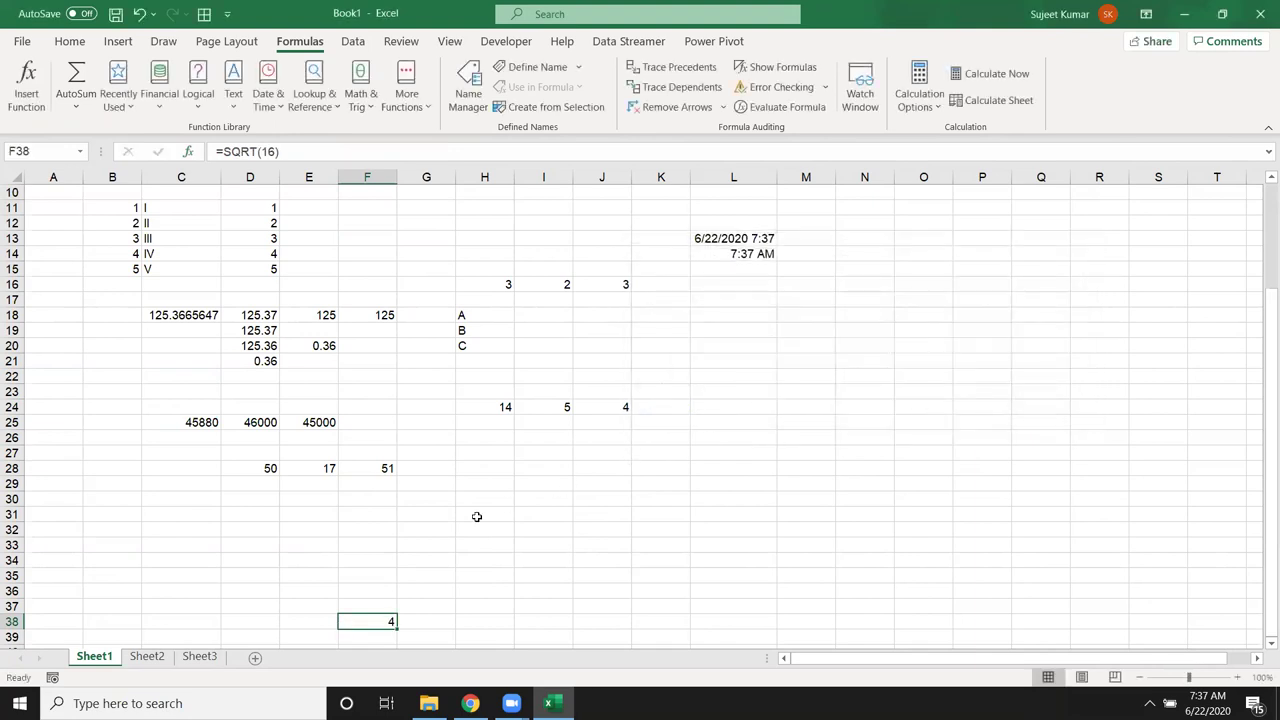
left_click(257, 560)
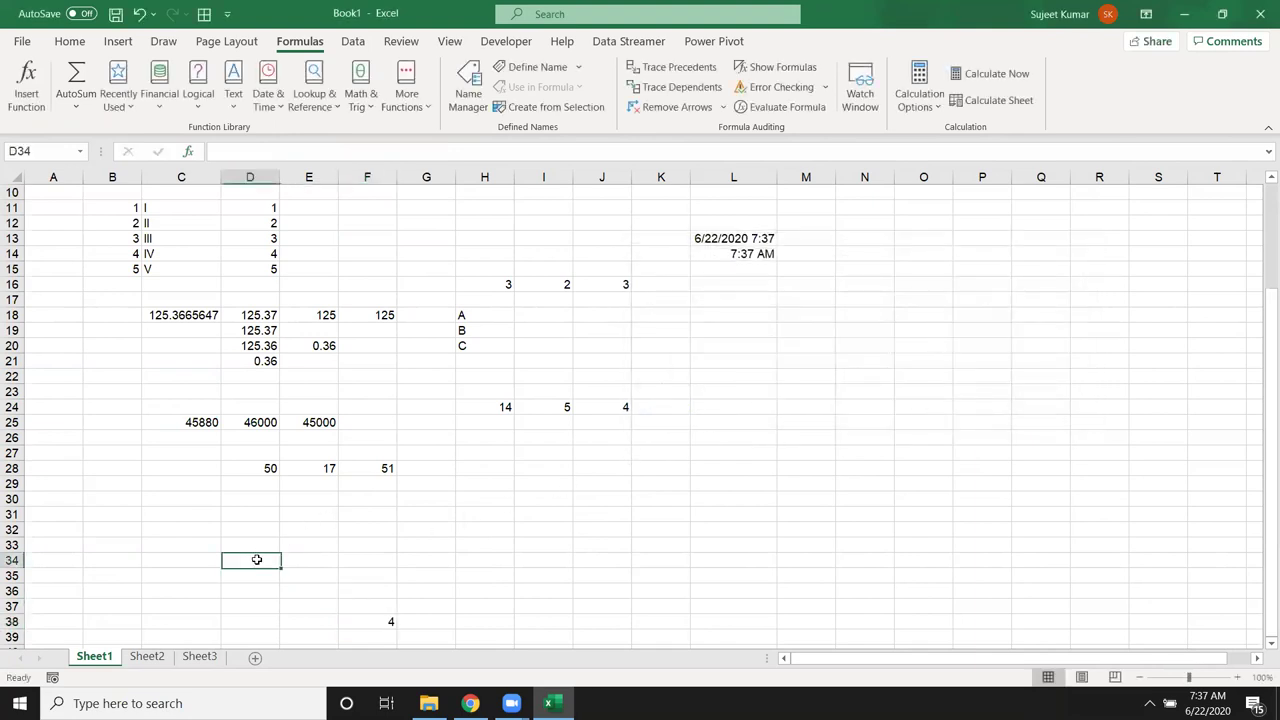
left_click(360, 100)
scroll(460, 307, "down", 4)
scroll(460, 307, "down", 5)
scroll(460, 307, "down", 10)
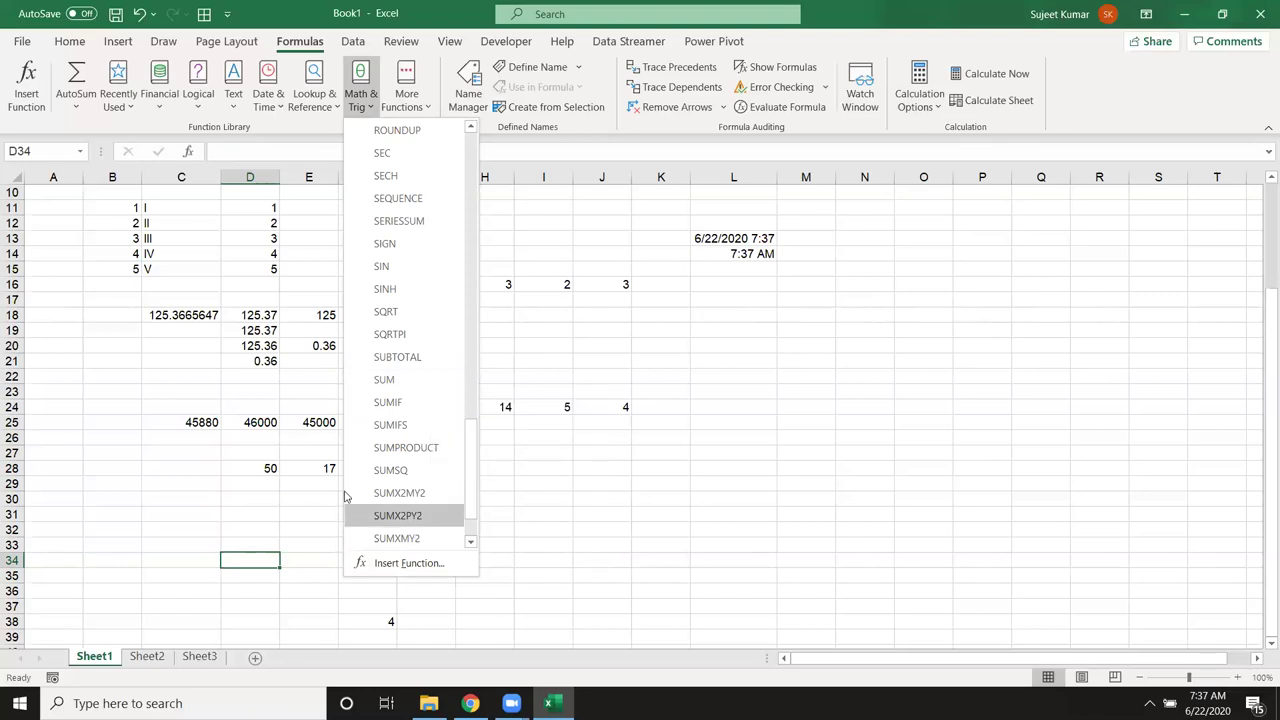
left_click(680, 502)
scroll(334, 509, "down", 5)
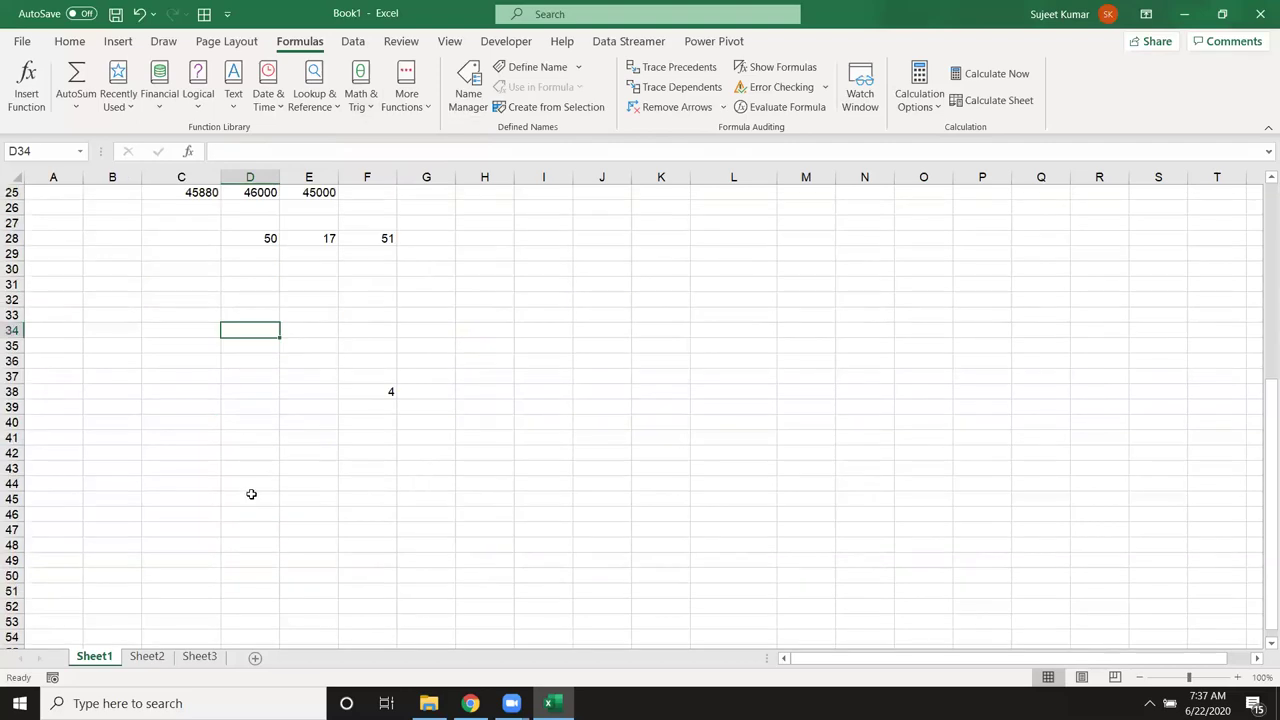
Label B39 'Qty' and B40 'MRP' for a new table.
left_click(122, 403)
type("Qt")
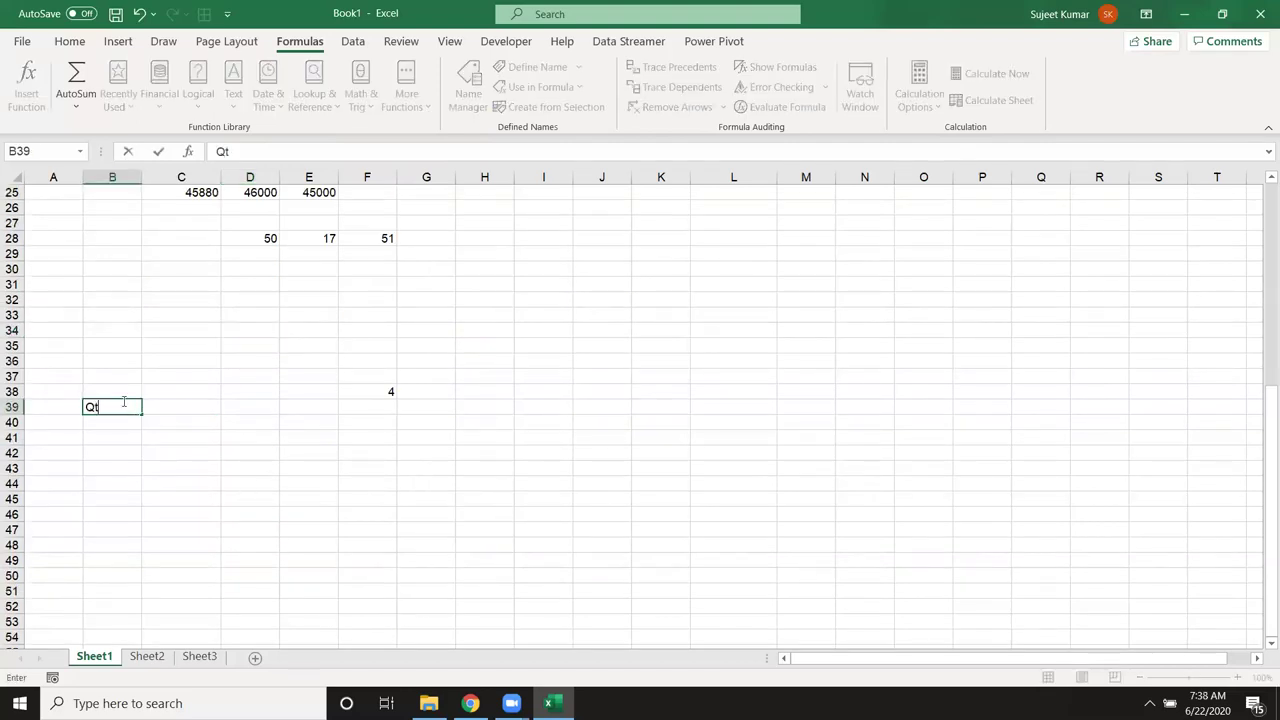
type("y")
key("Return")
type("MRP")
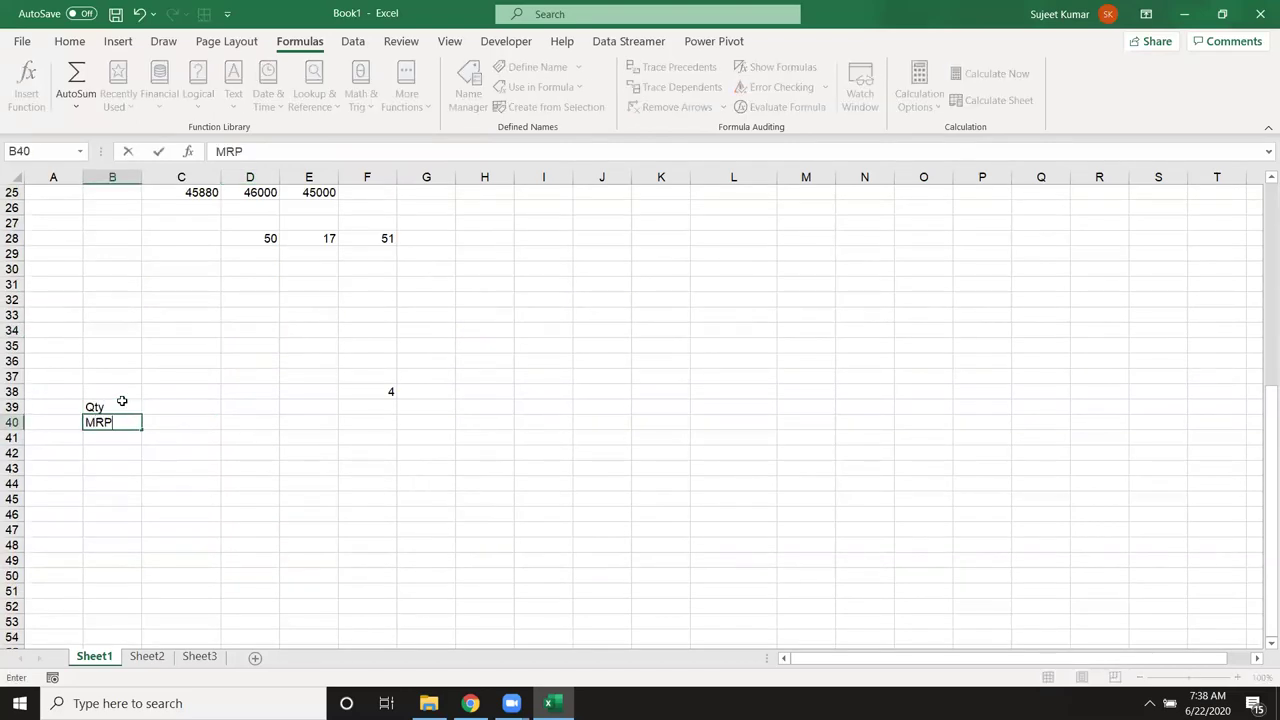
key("Return")
key("Up")
key("Up")
Enter the quantities 12, 25 and 63 in C39:E39.
key("Right")
type("12")
key("Tab")
type("25")
key("Tab")
type("63")
key("Return")
Enter the MRP values 70, 25 and 96 in C40:E40.
key("Left")
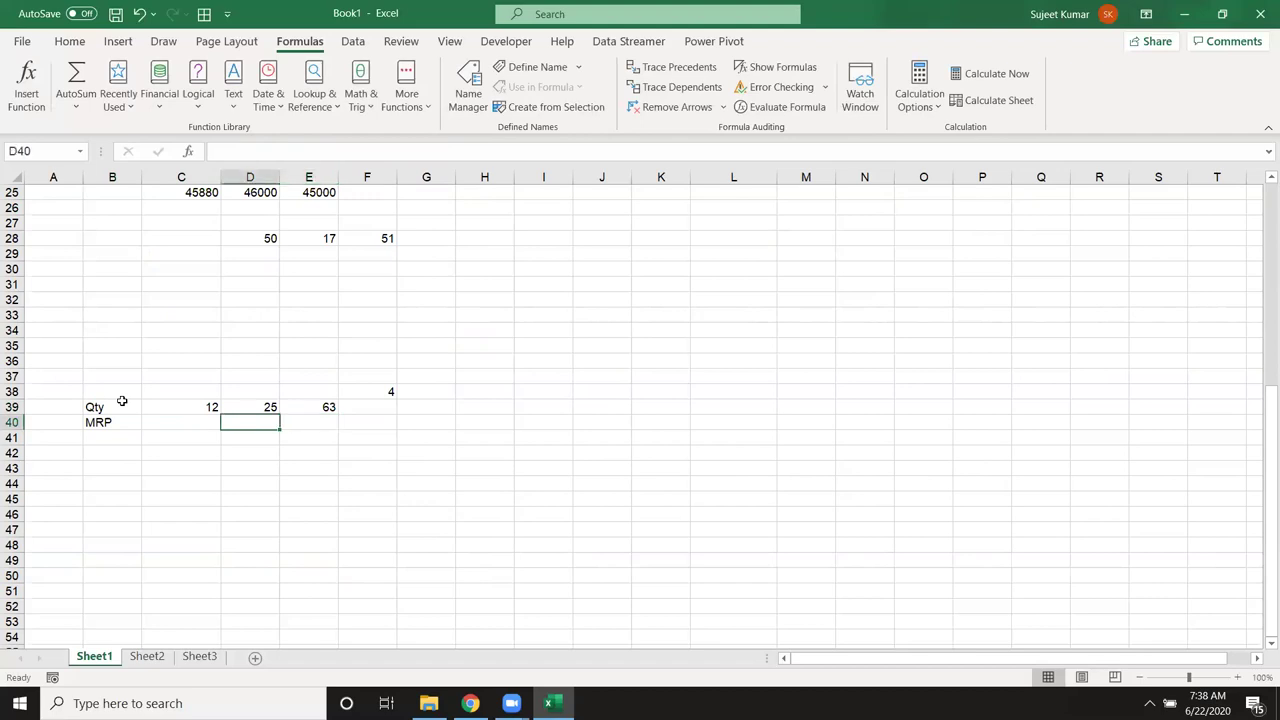
key("Left")
type("70")
key("Tab")
type("25")
key("Tab")
type("96")
key("Tab")
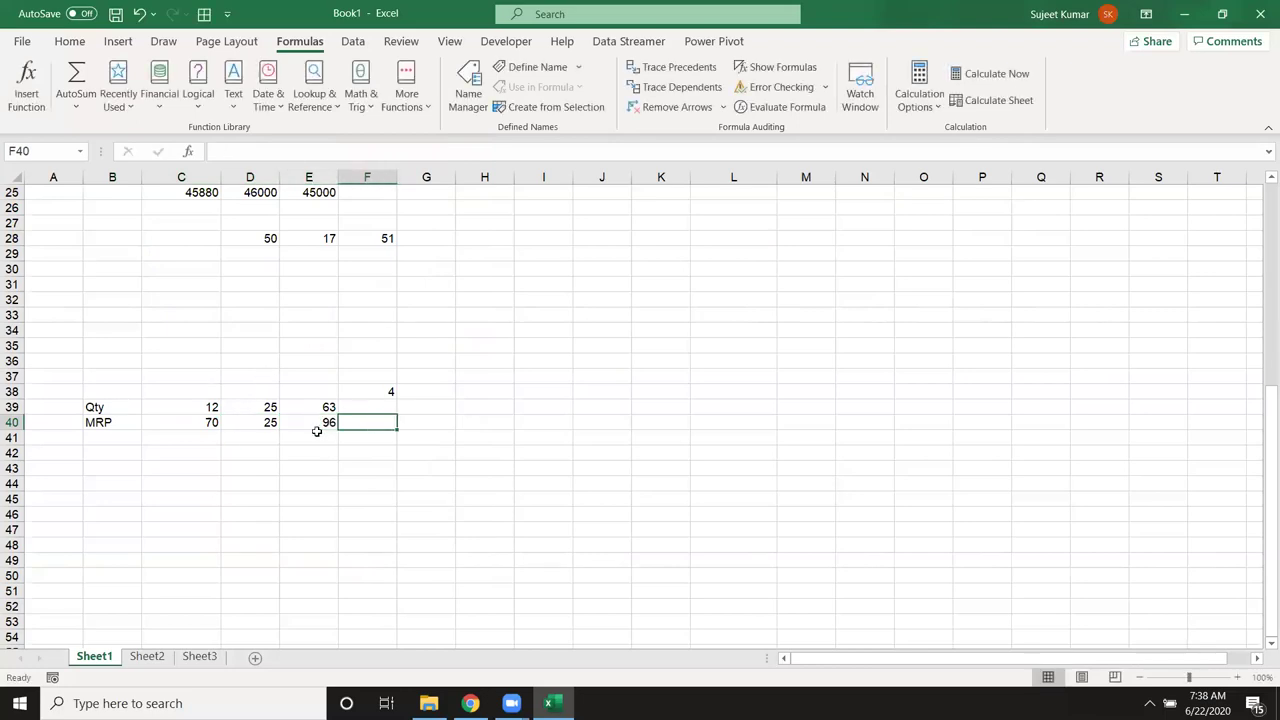
mouse_move(181, 407)
left_mouse_down()
mouse_move(181, 422)
mouse_move(299, 407)
left_mouse_up()
left_click(299, 421)
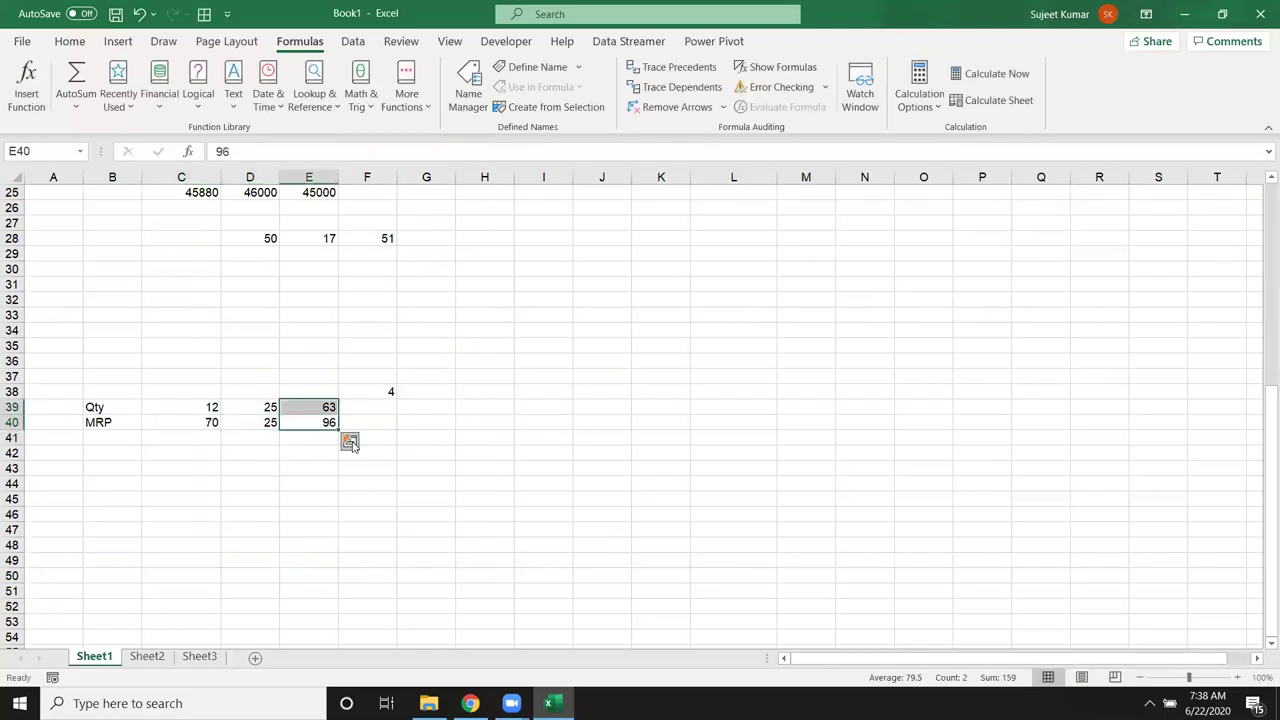
left_click(180, 451)
Put =SUMPRODUCT(C39:E39,C40:E40) in C42, totalling 7513, then minimise Excel.
type("=")
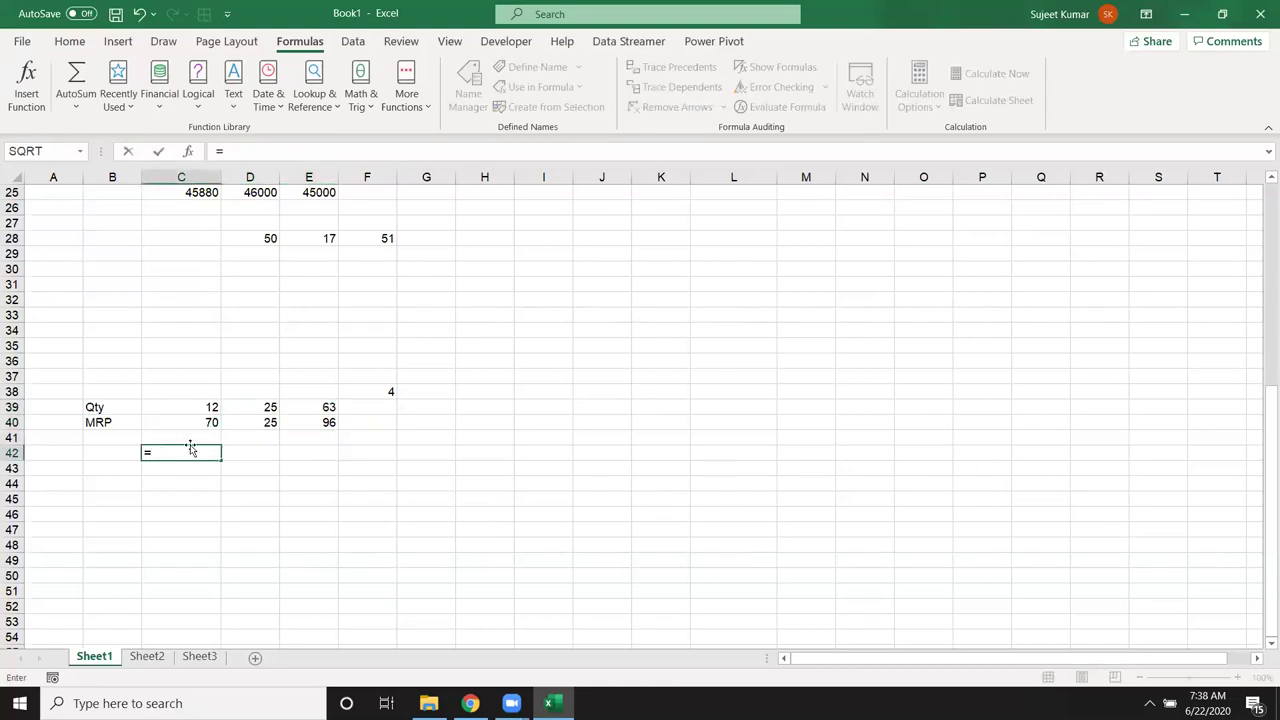
type("su")
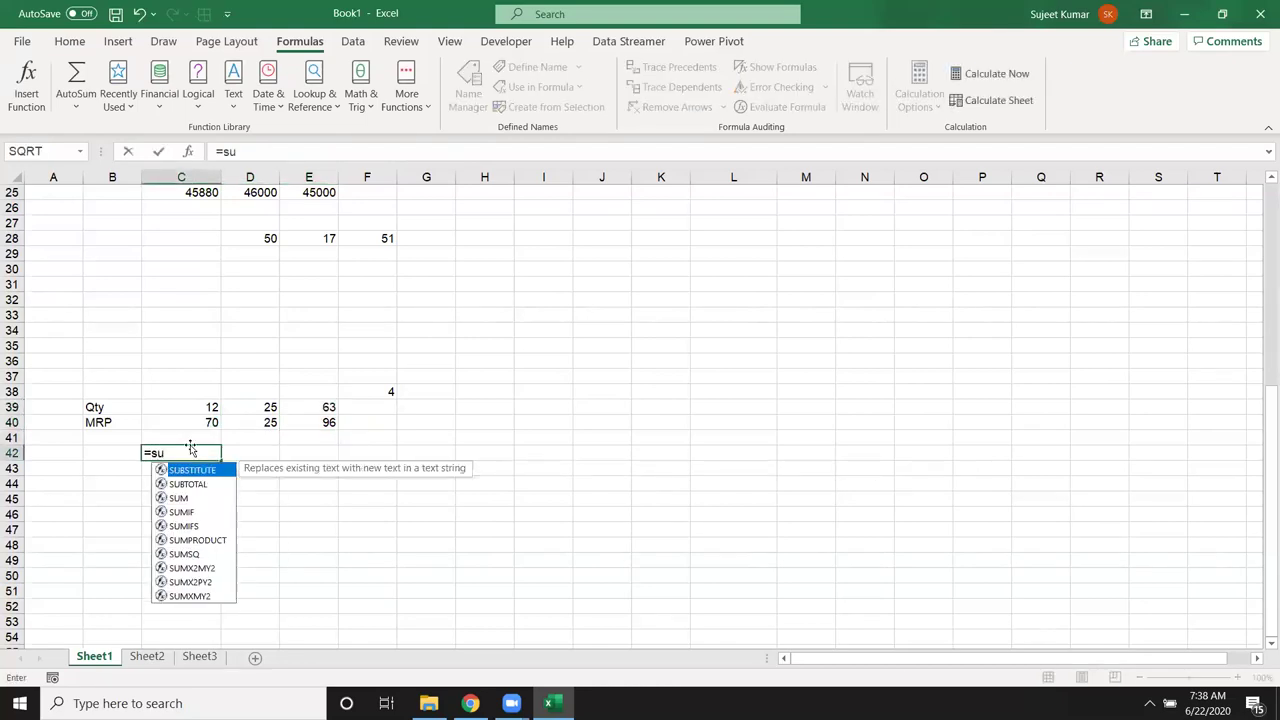
type("m")
key("Down")
key("Down")
key("Down")
key("Tab")
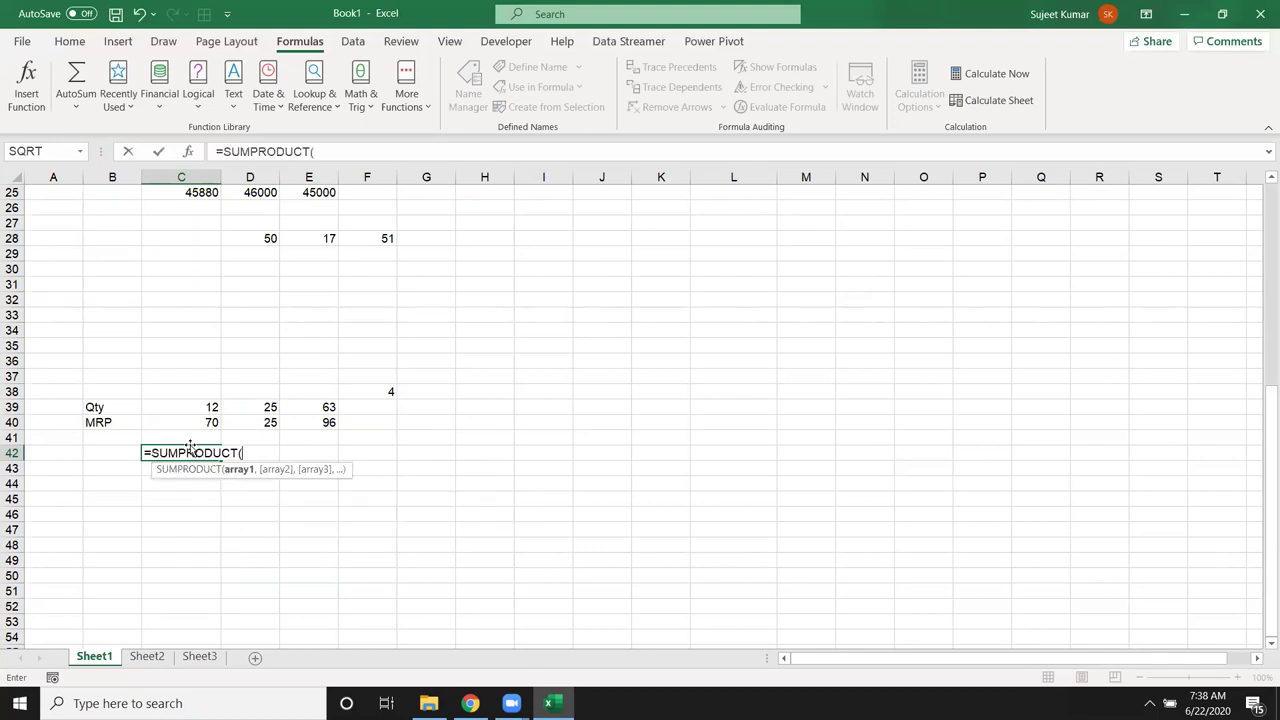
key("Up")
key("Up")
key("Up")
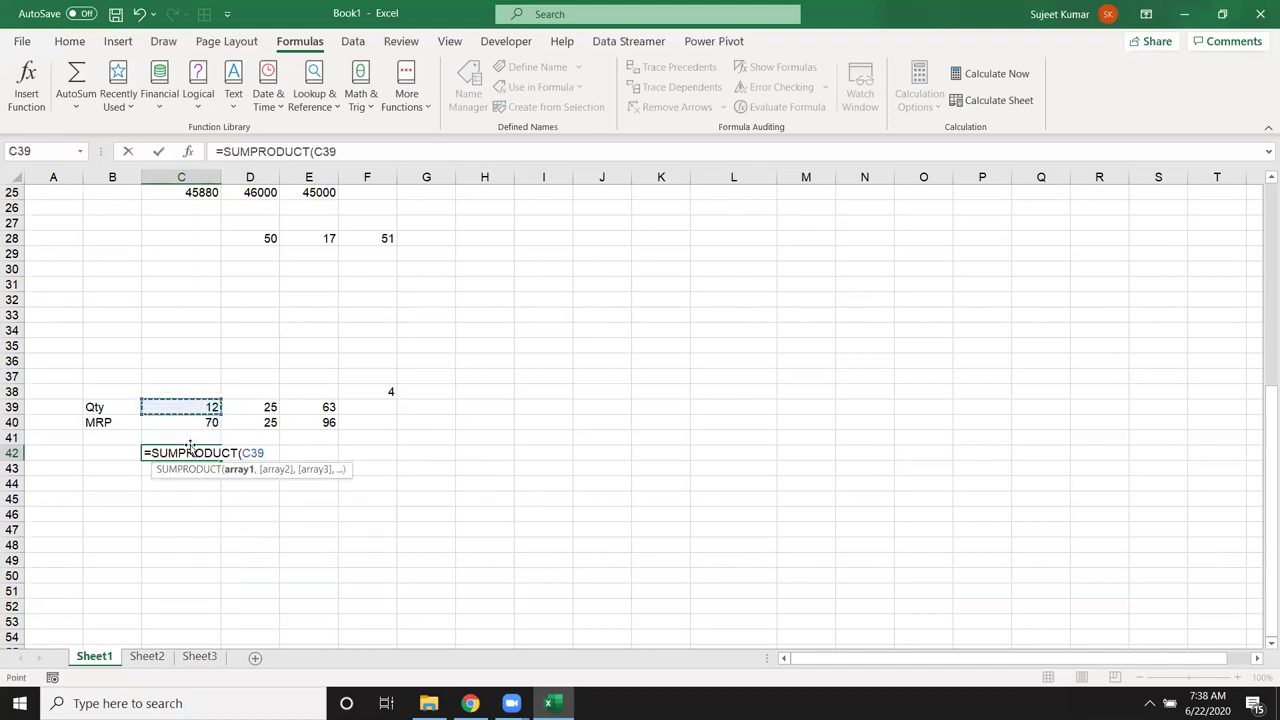
key("shift+Right")
key("shift+Right")
type(",")
key("Up")
key("Up")
key("shift+Right")
key("shift+Right")
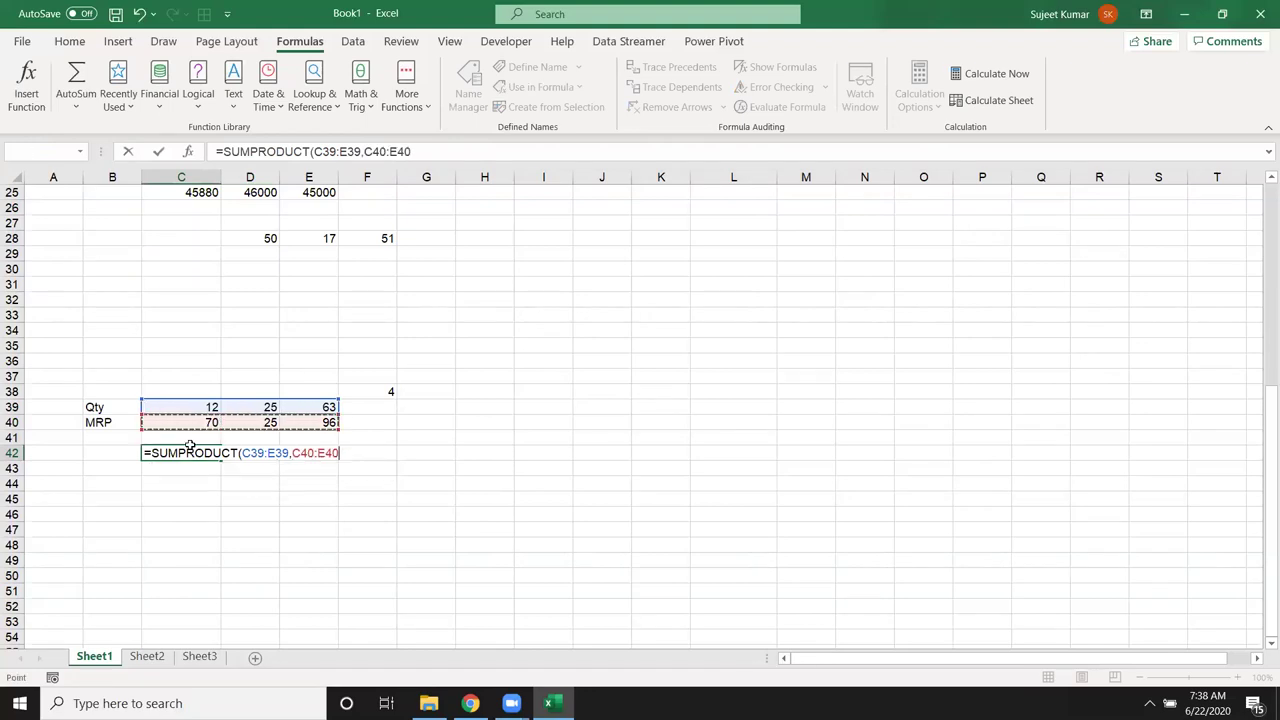
key("ctrl+Return")
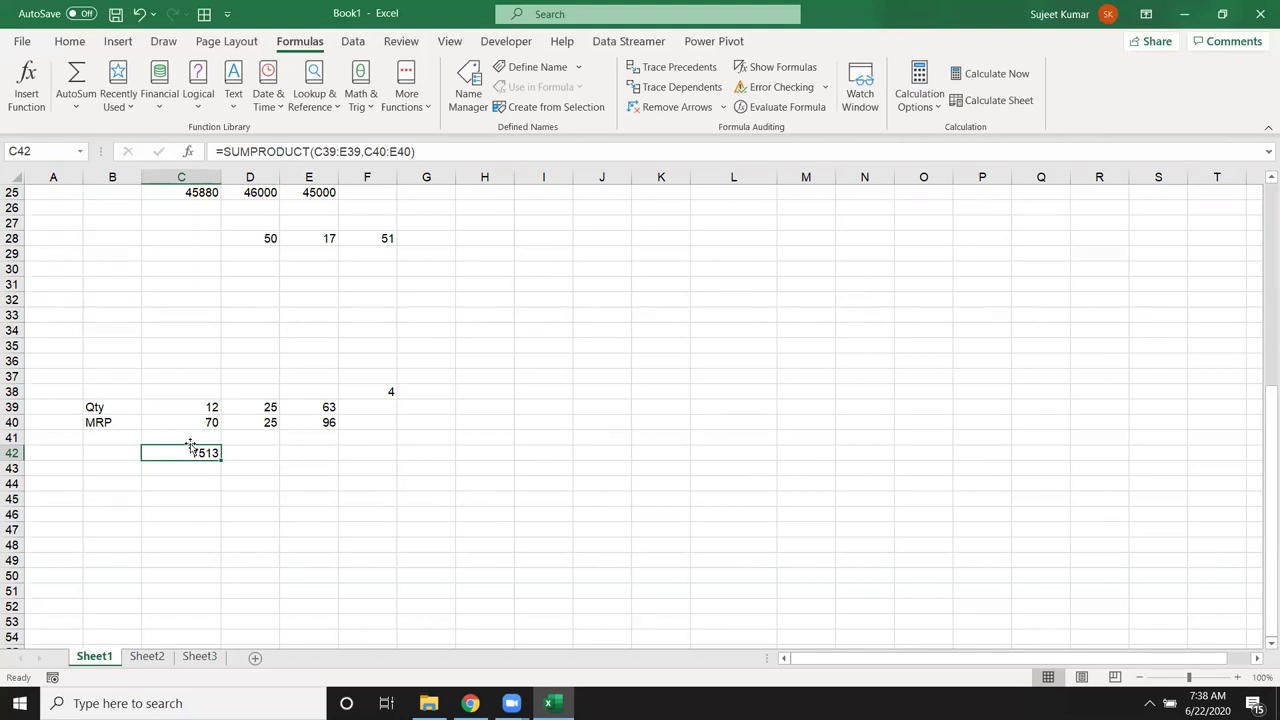
key("super+d")
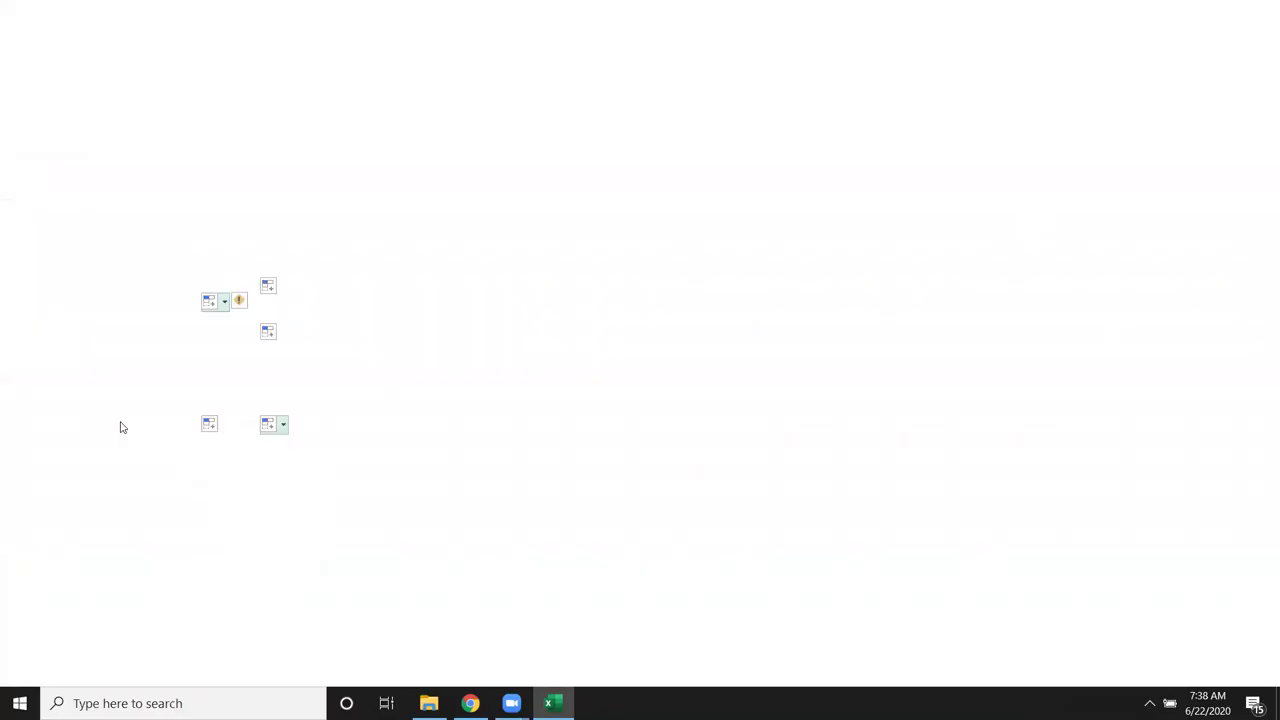